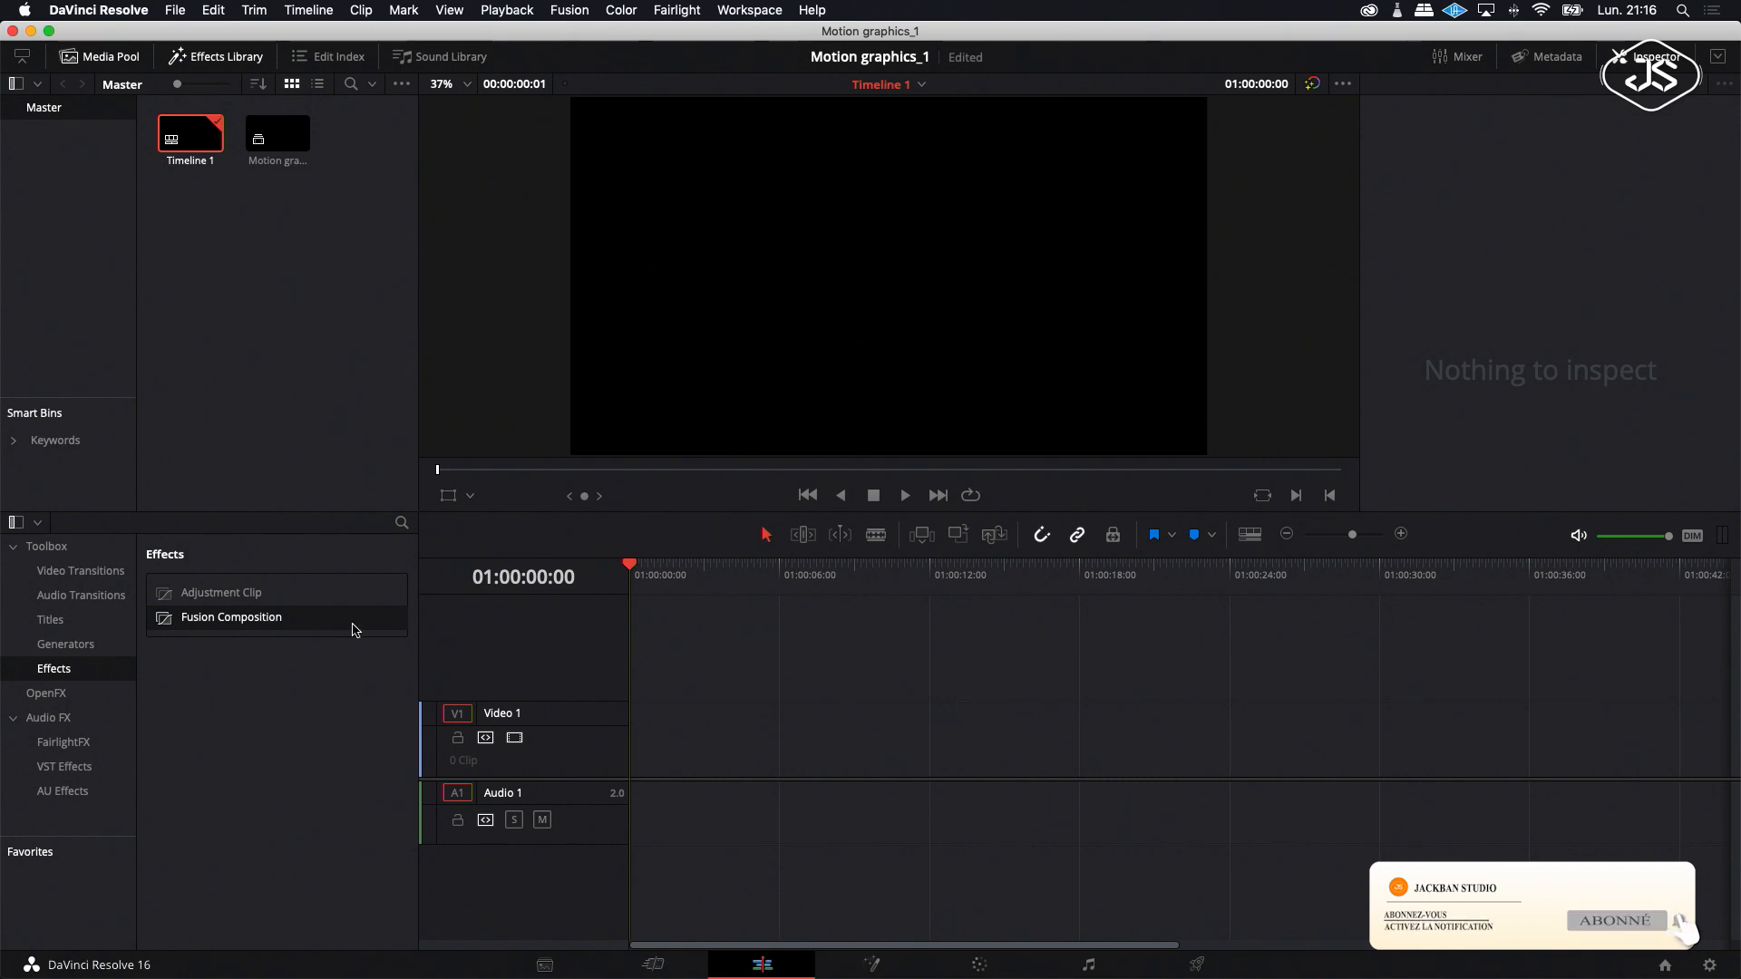
Add a Fusion Composition at the start of Video 1 and convert it into a compound clip named Motion graphics.
left_click_drag(231, 623, 696, 738)
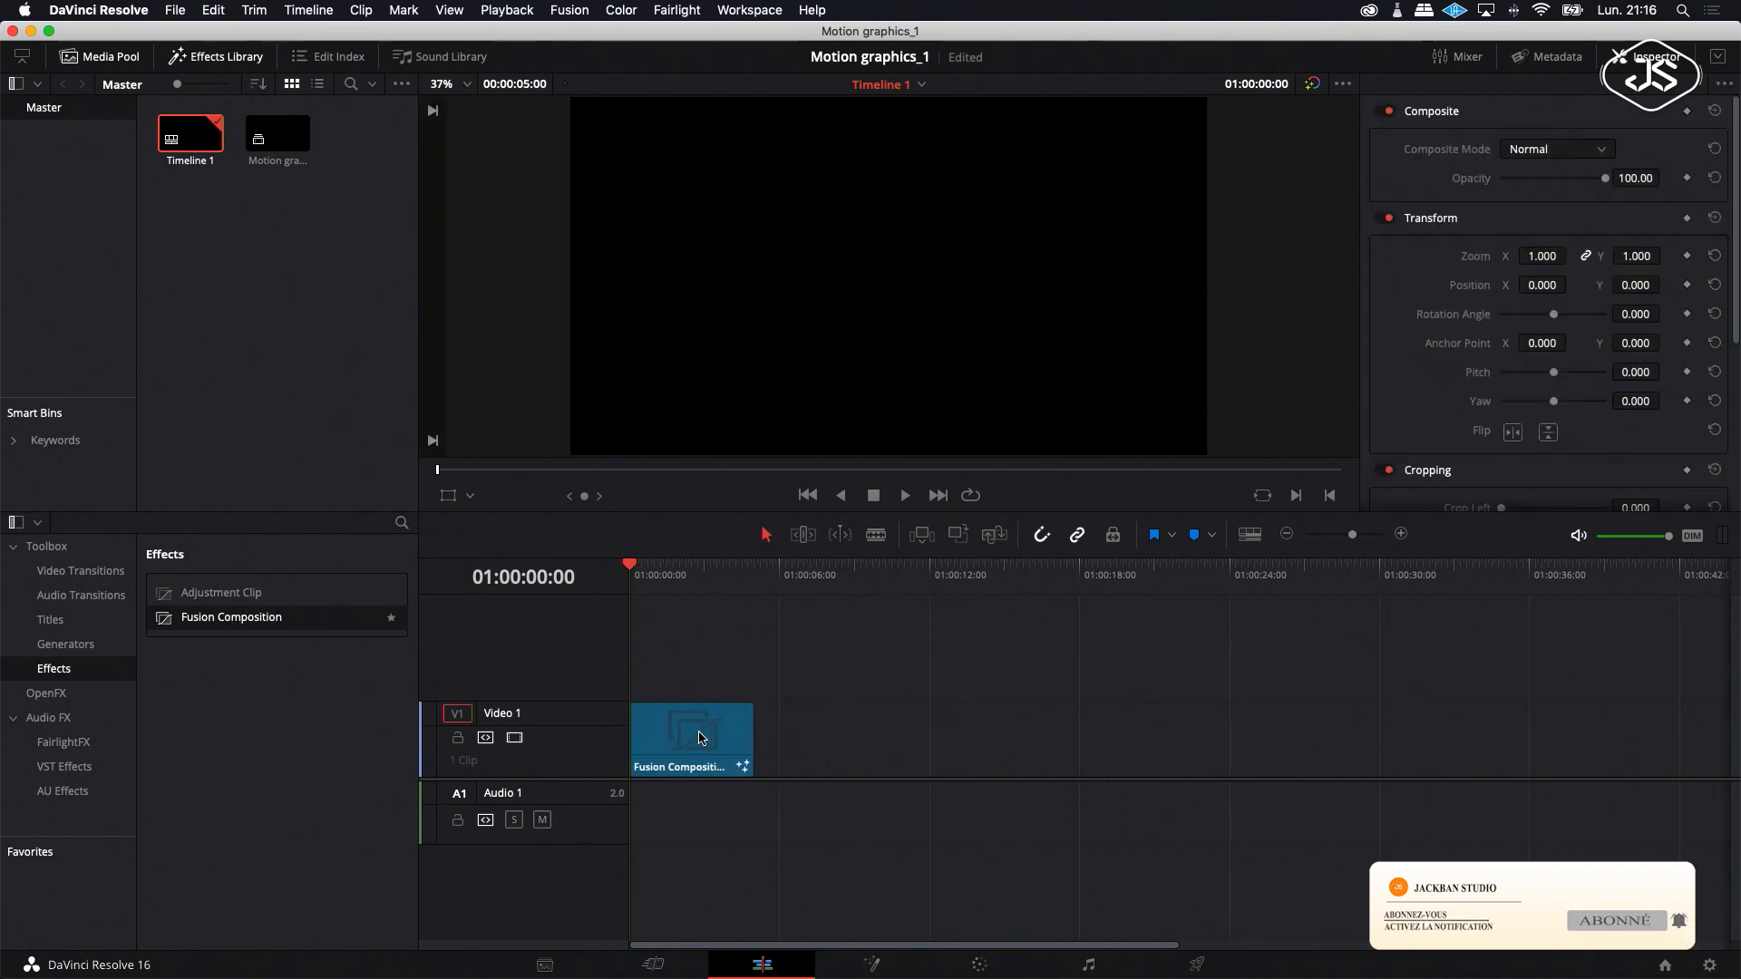
right_click(694, 738)
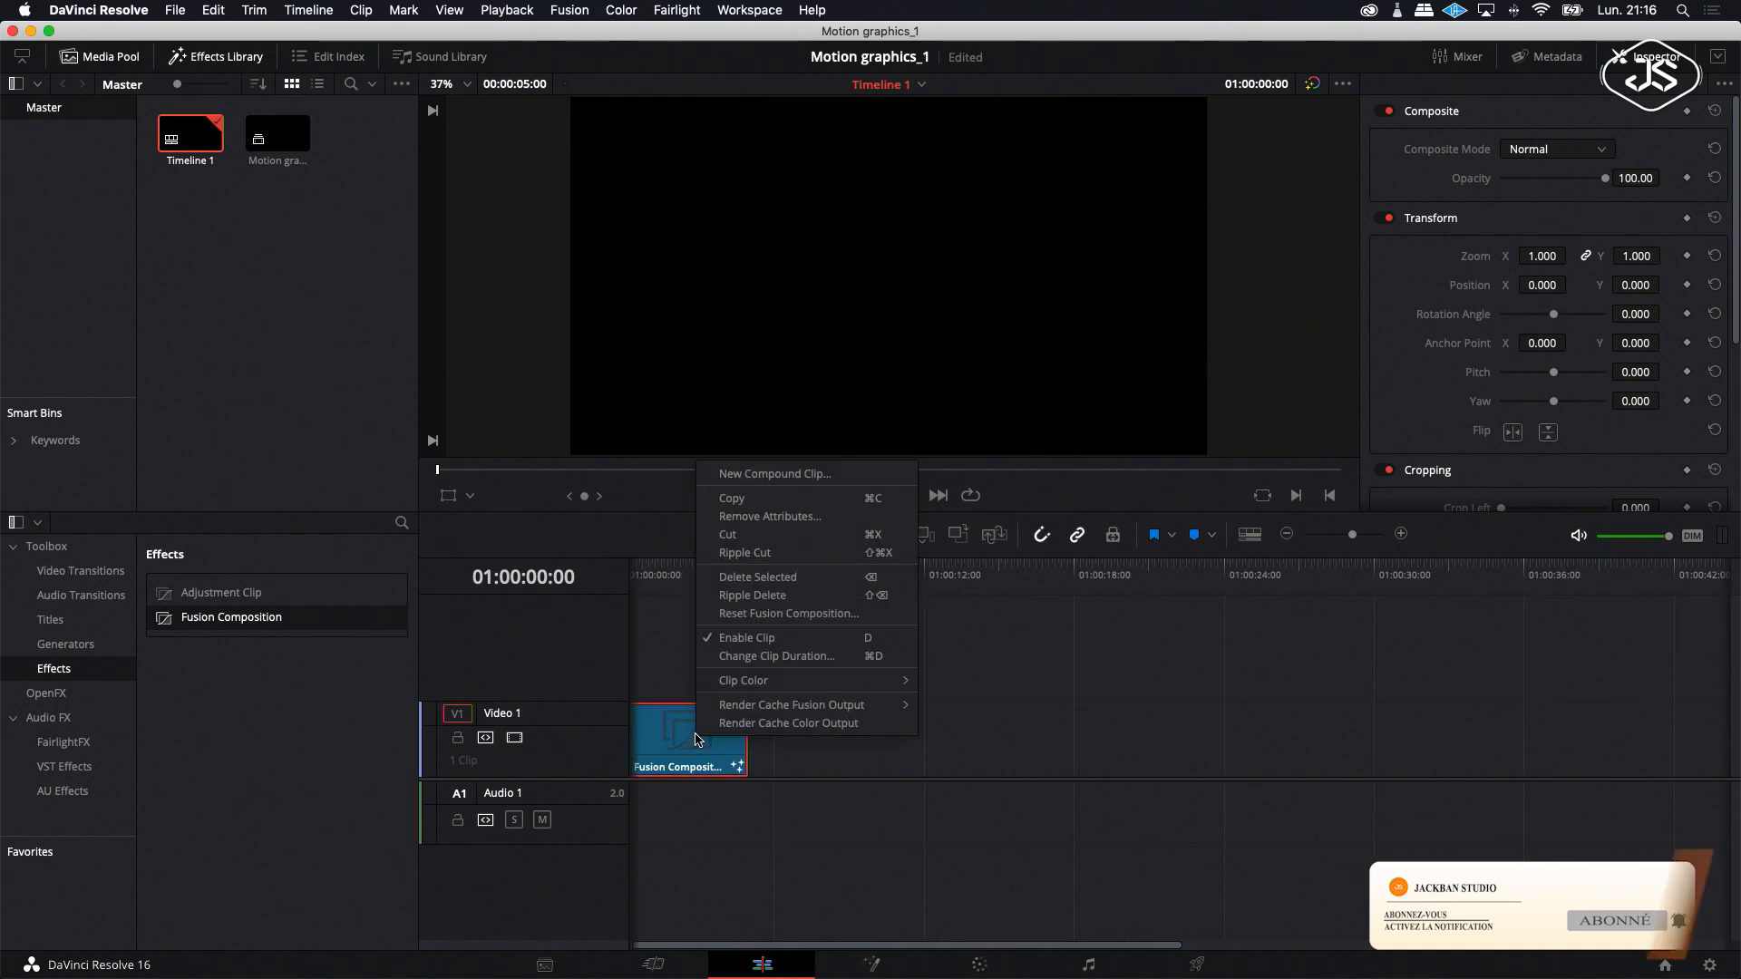
left_click(751, 473)
type("M")
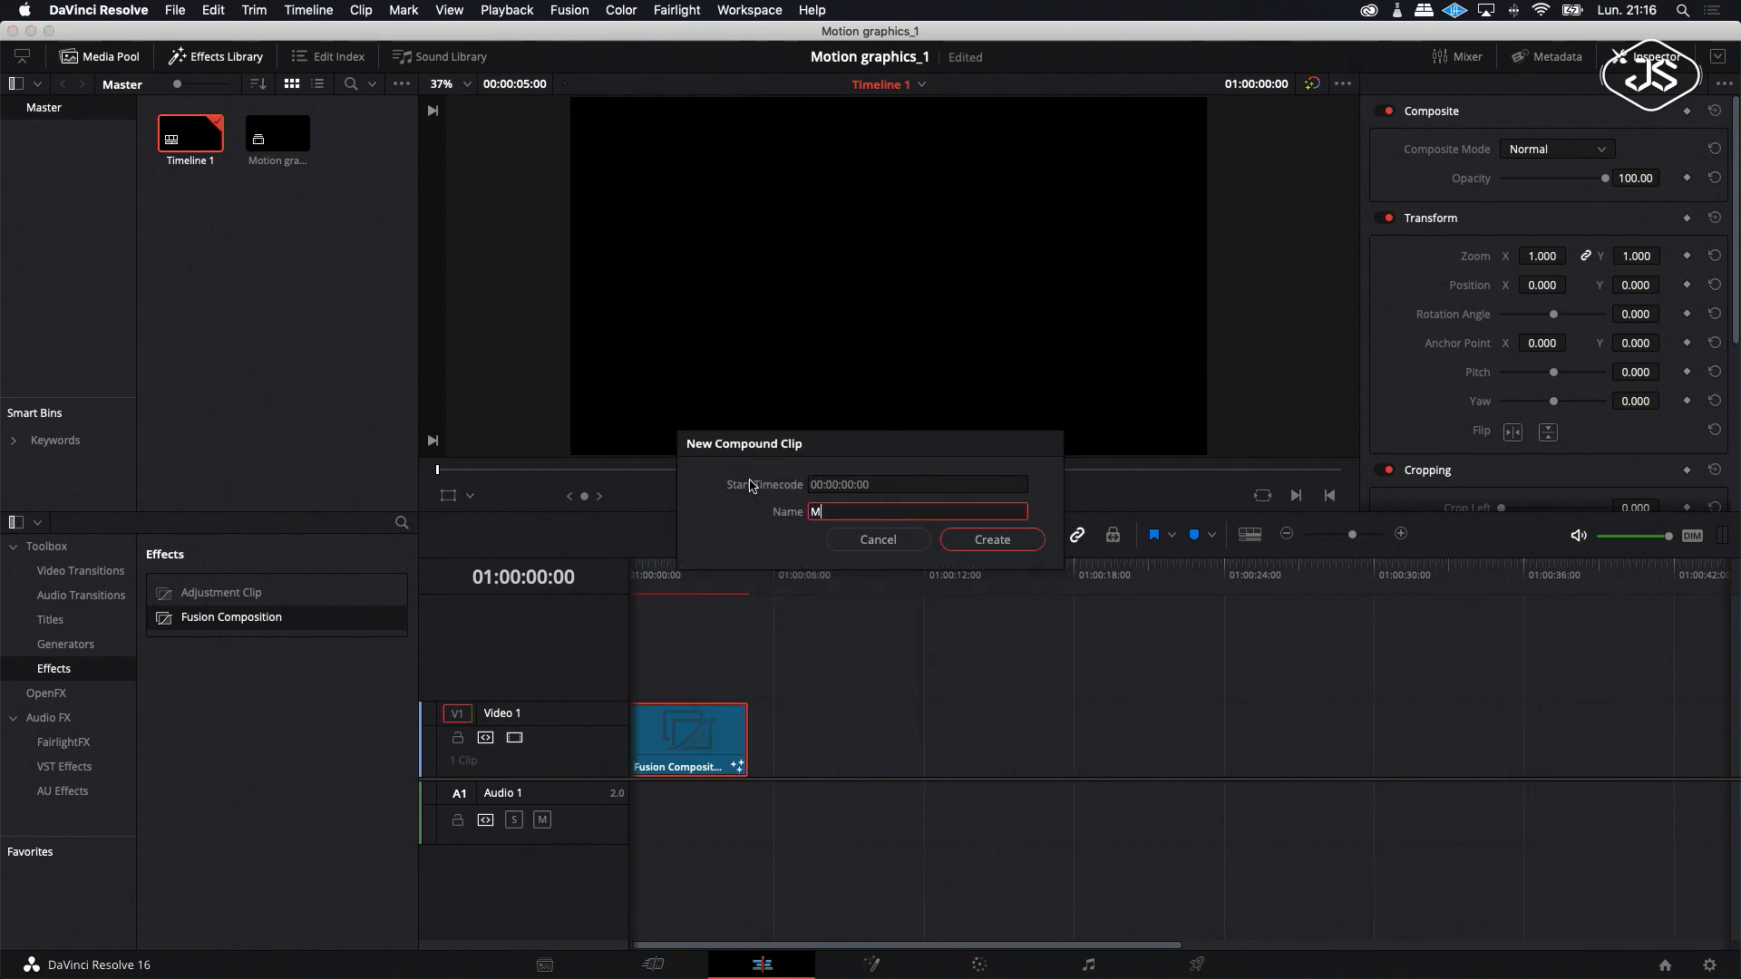
type("otion graphics")
left_click(1006, 540)
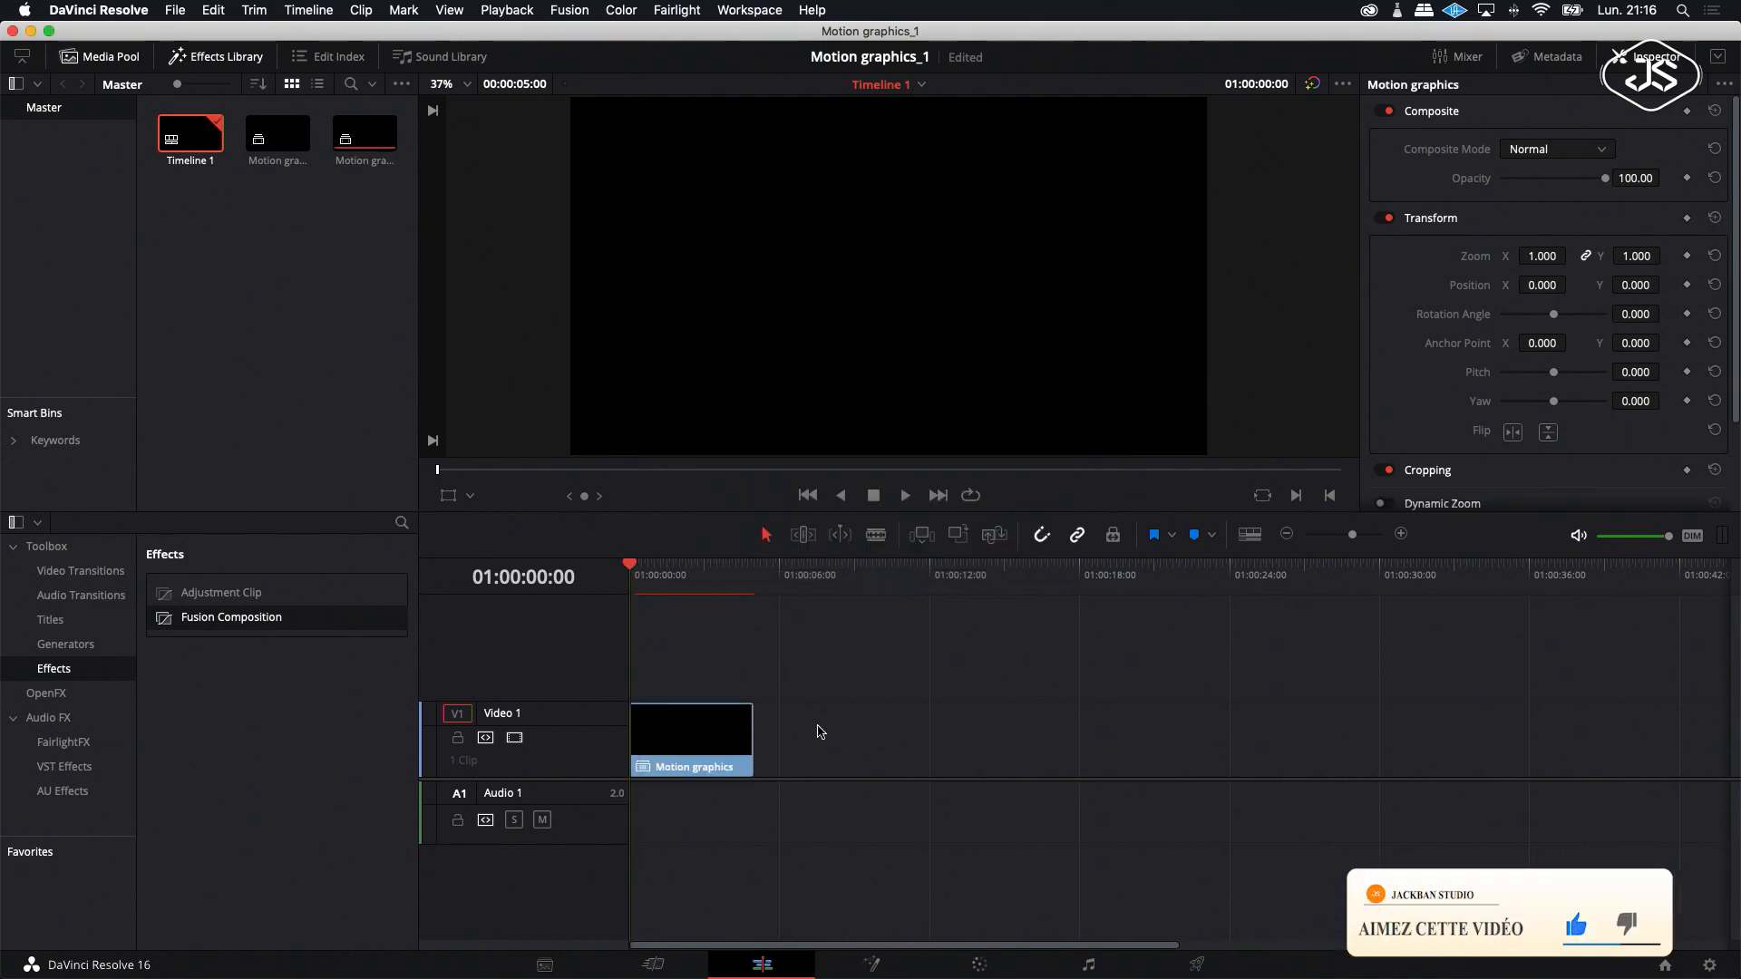
Open the clip on the Fusion page, disconnect MediaIn1 from MediaOut1 and delete the MediaIn1 node.
left_click(873, 968)
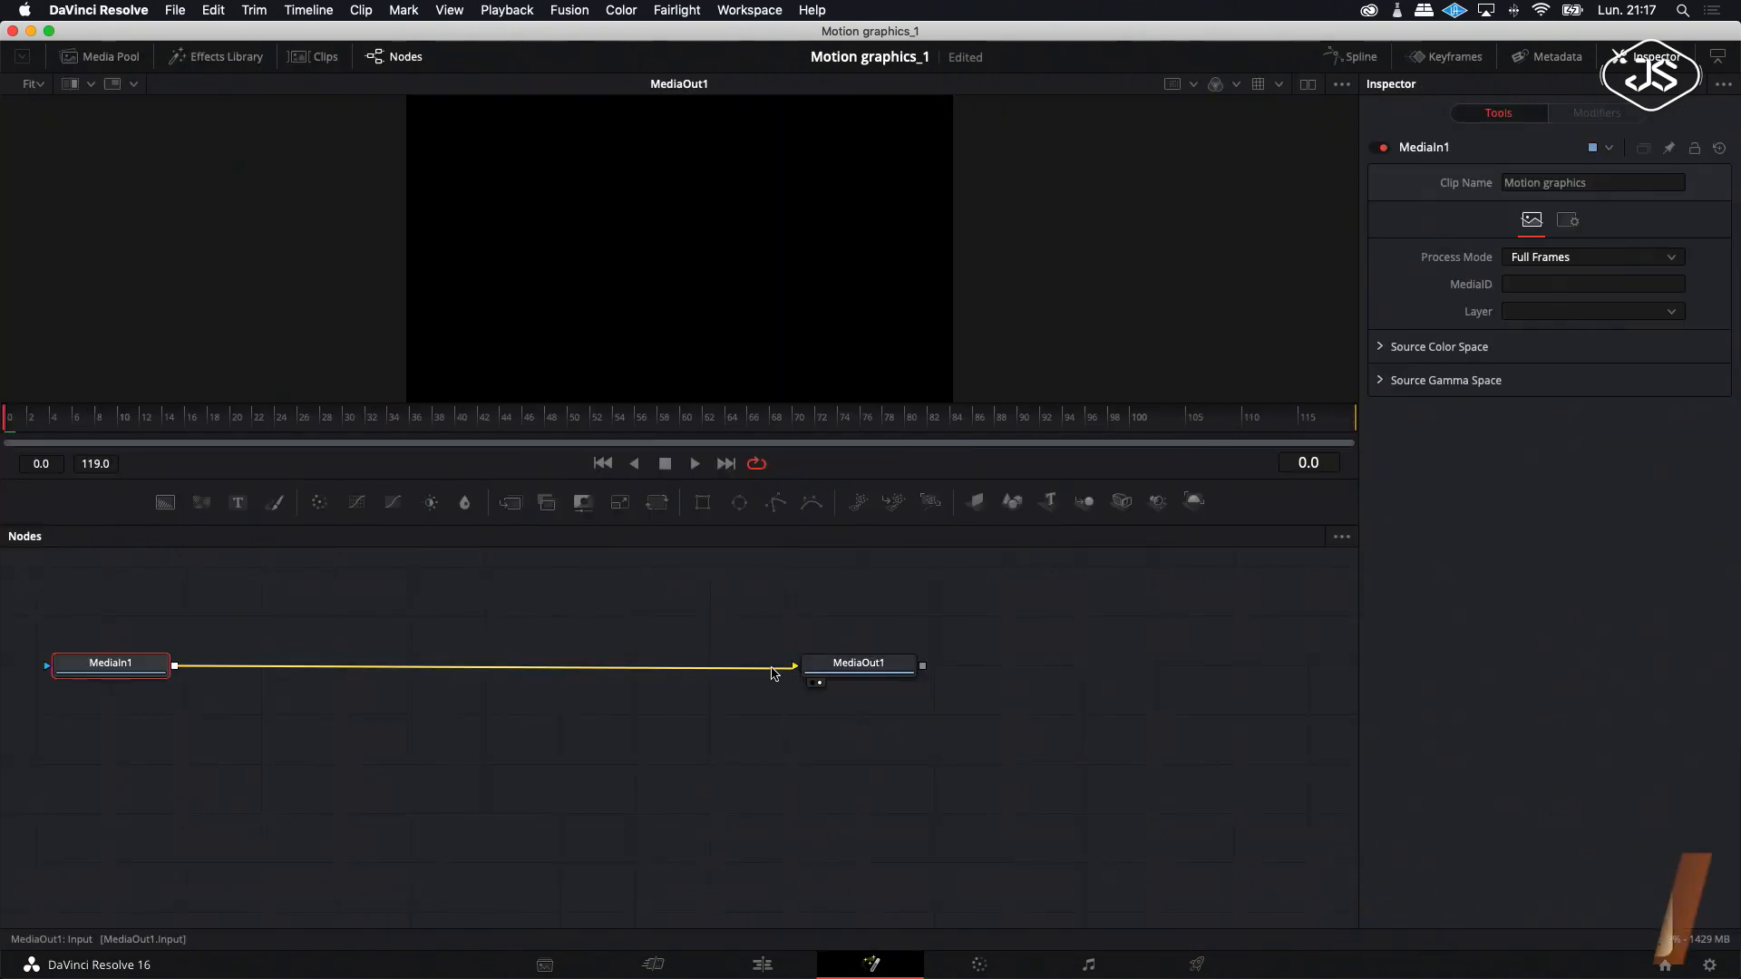
left_click_drag(796, 666, 427, 699)
right_click(124, 677)
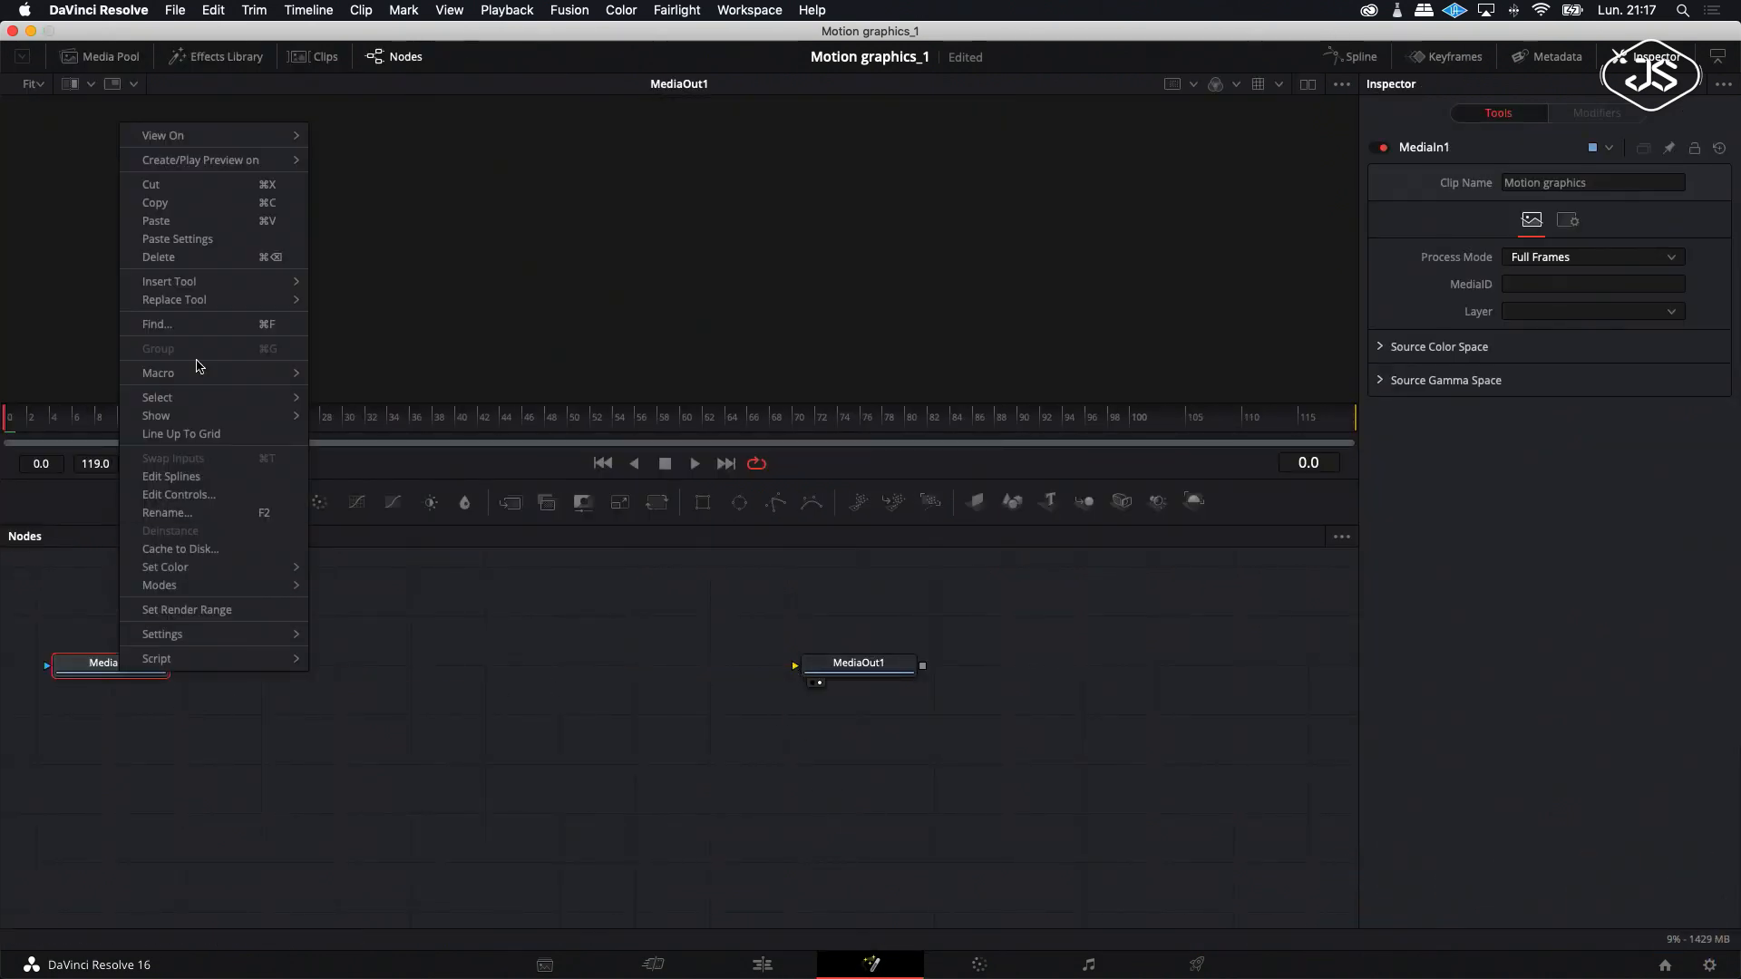
left_click(188, 259)
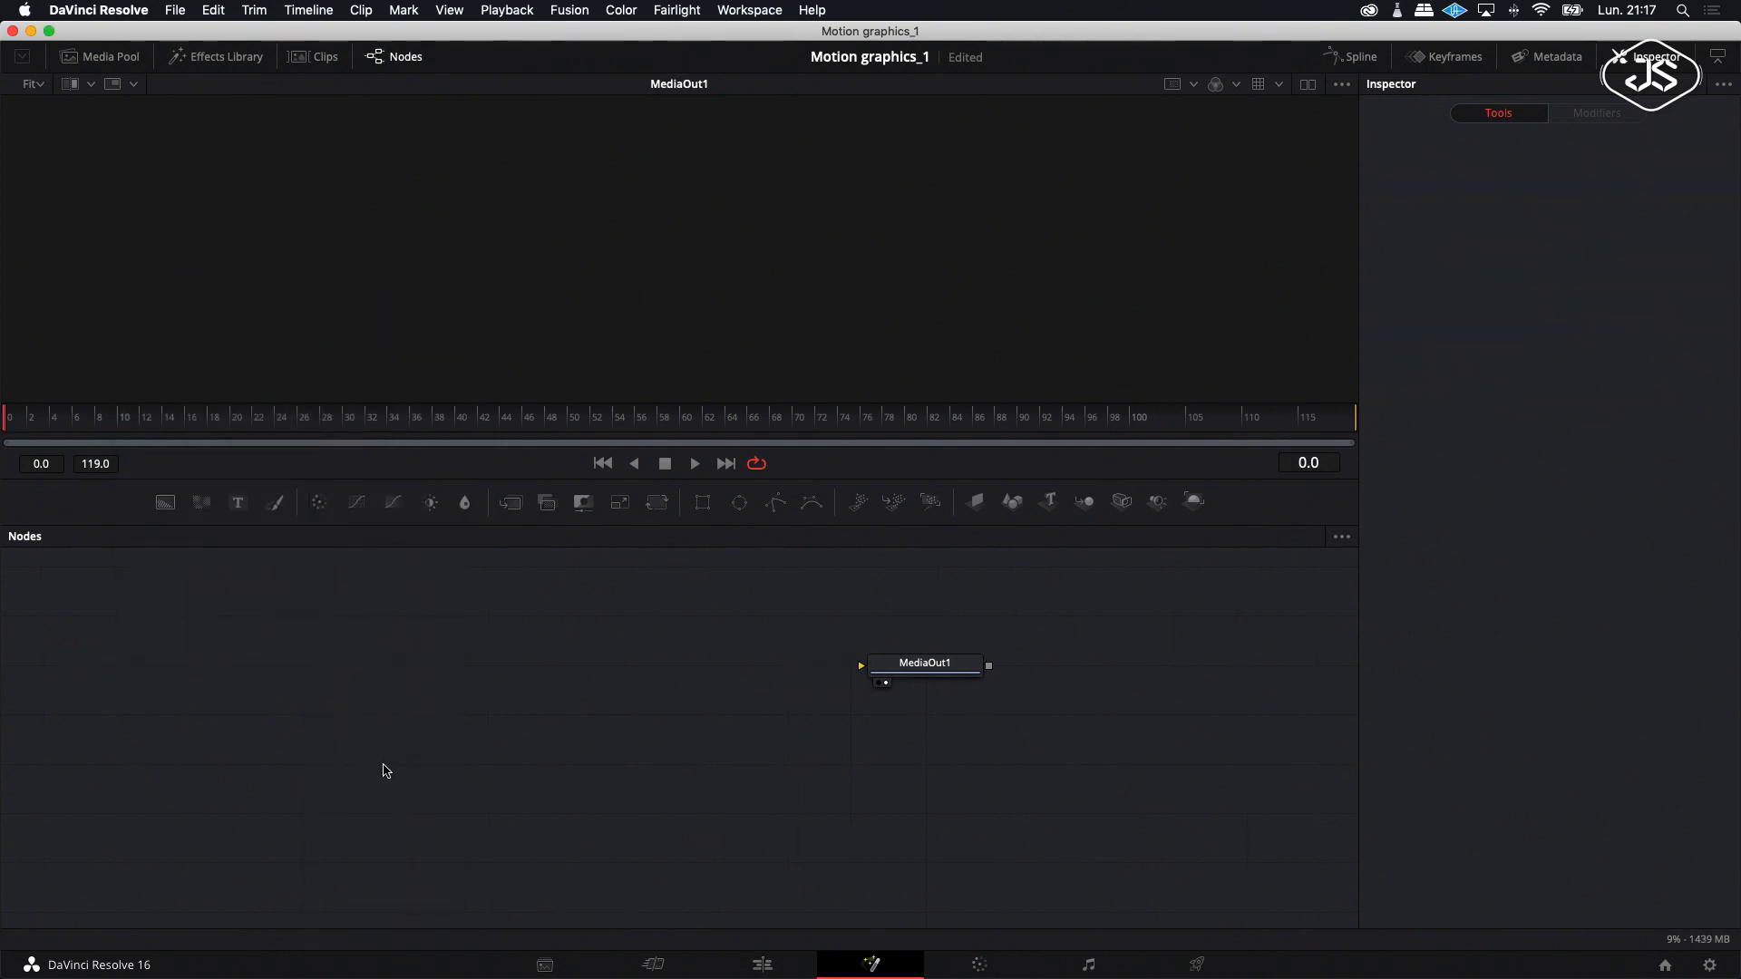
Add a Background node, show it in the viewer and colour it dark purple: hue 0.792, saturation 0.97, value 0.228.
left_click_drag(165, 502, 253, 732)
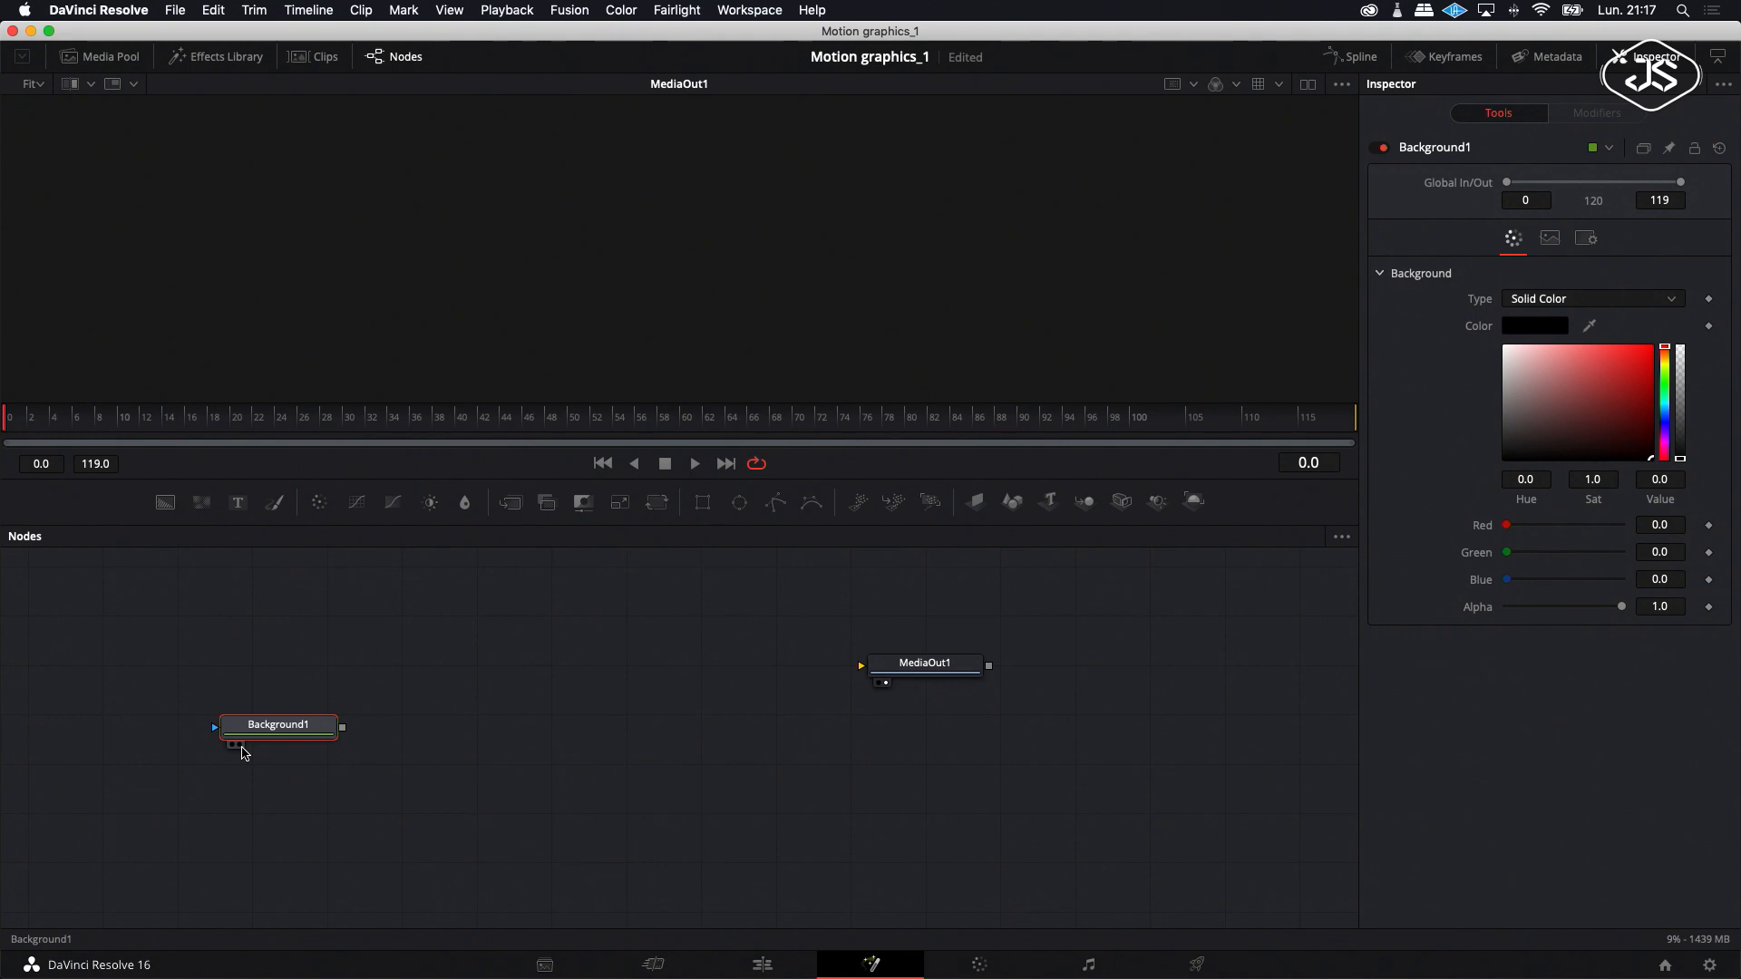
left_click(240, 746)
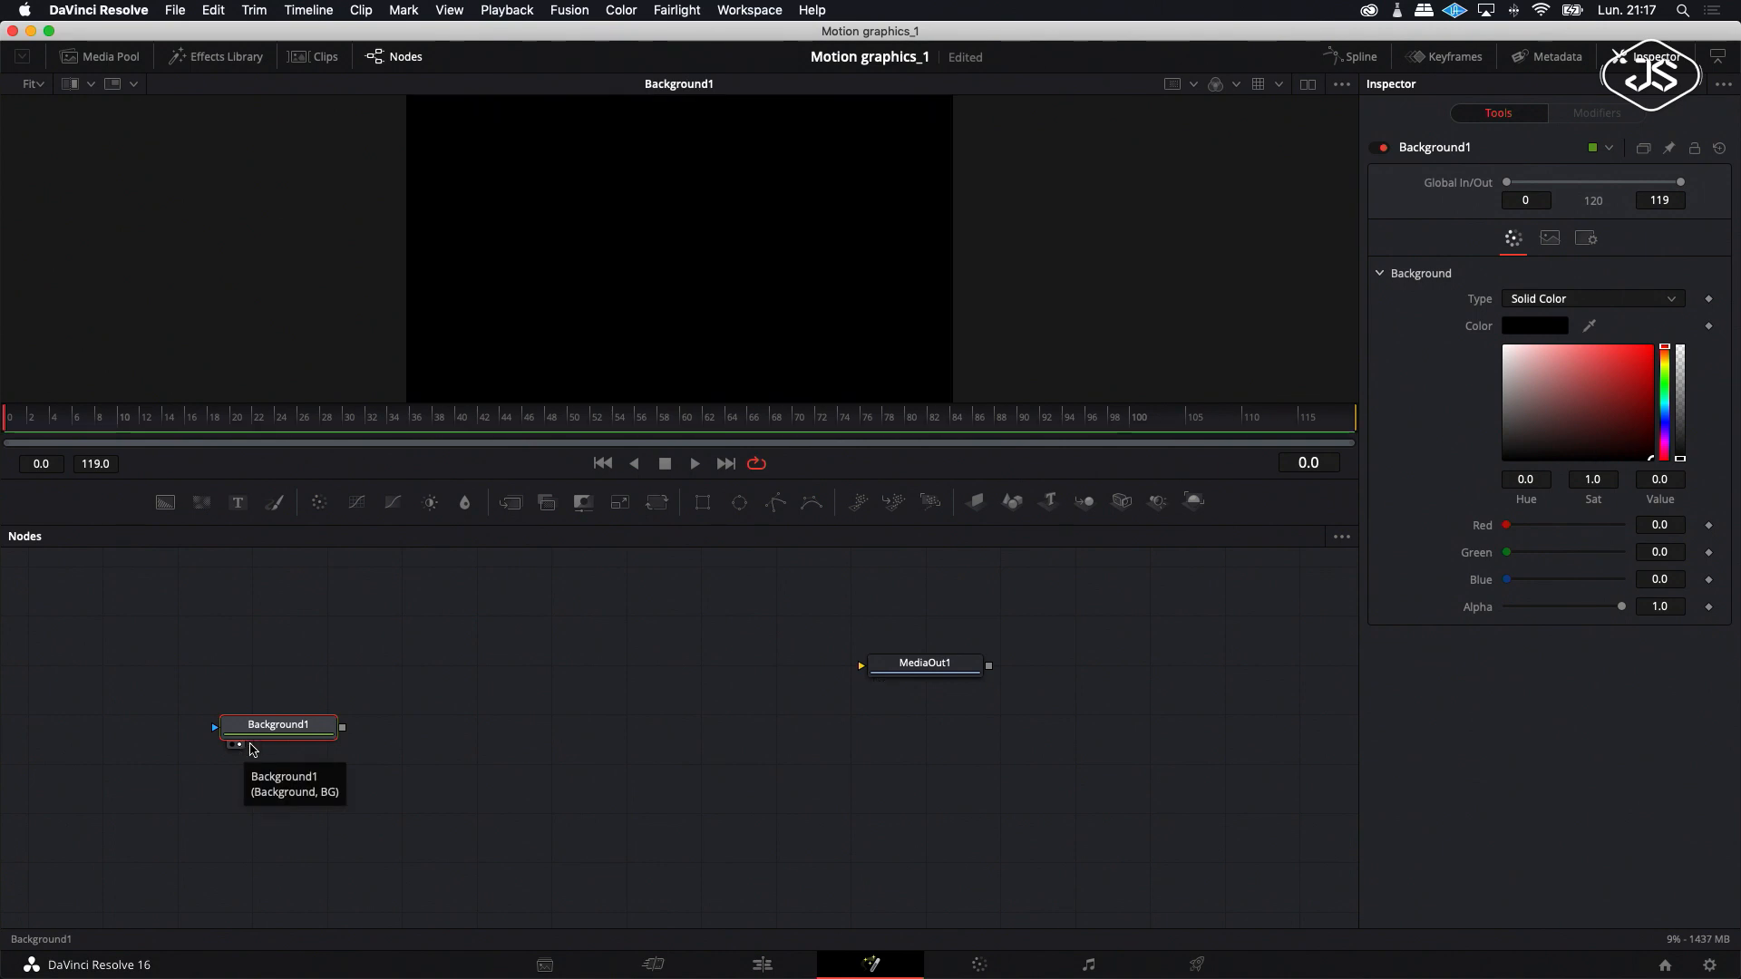
left_click(1648, 428)
left_click(1665, 437)
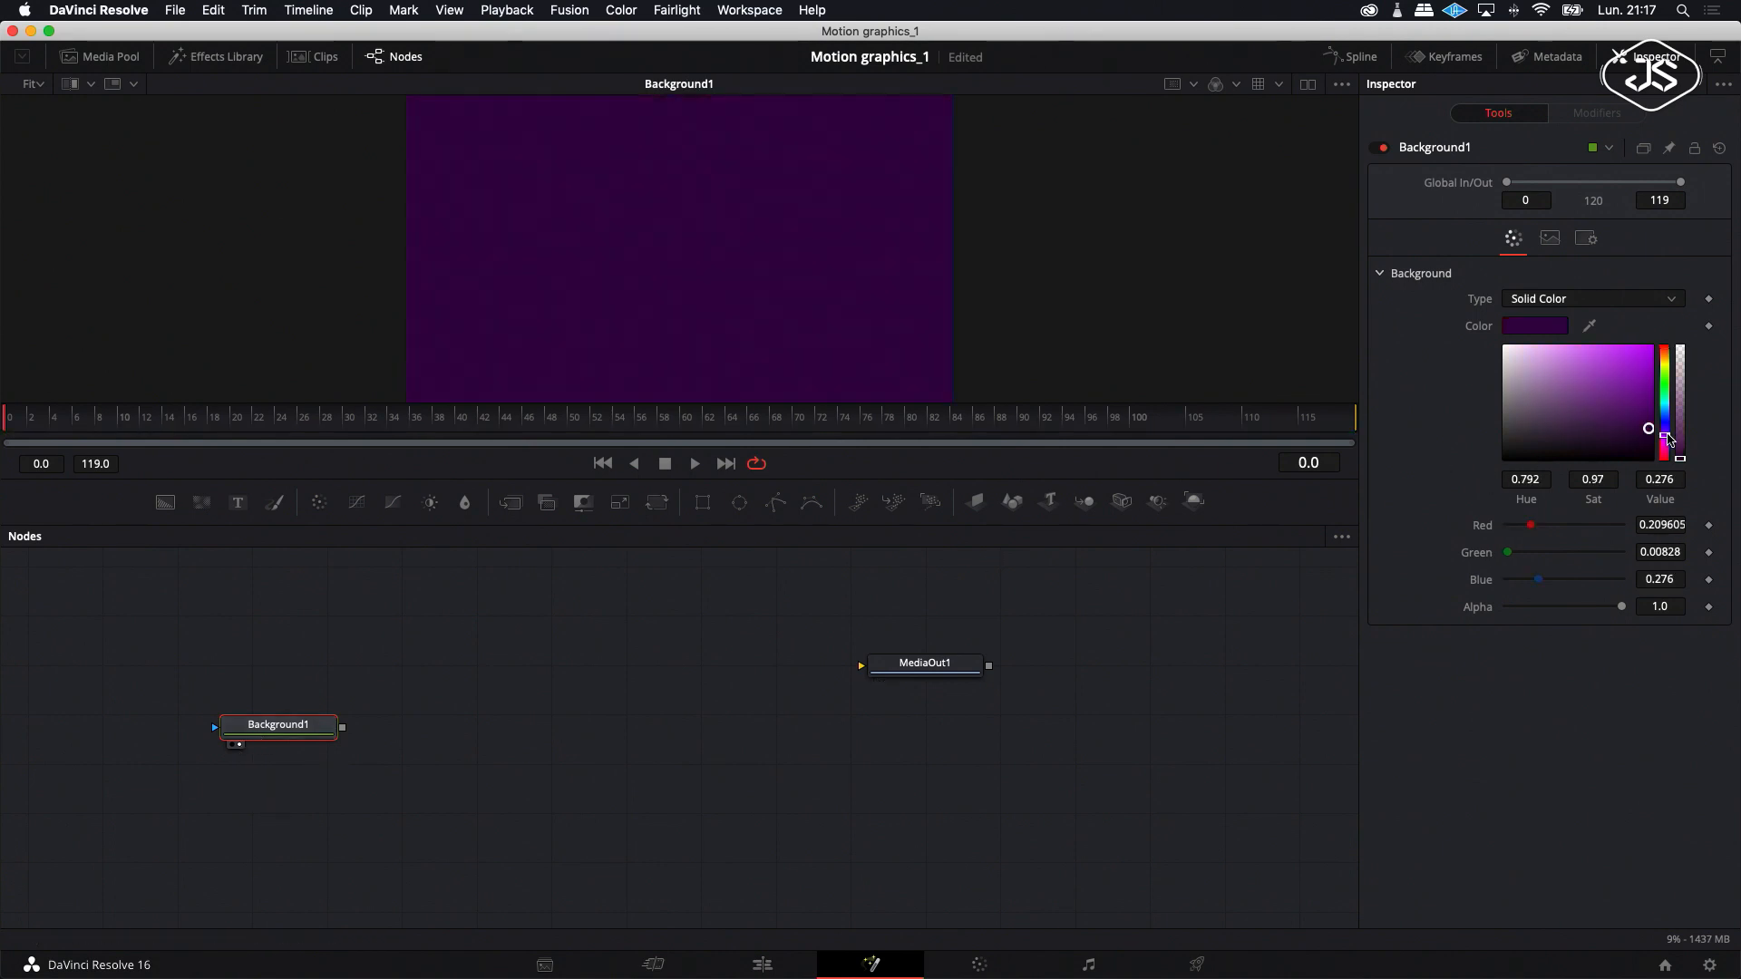
left_click(1649, 434)
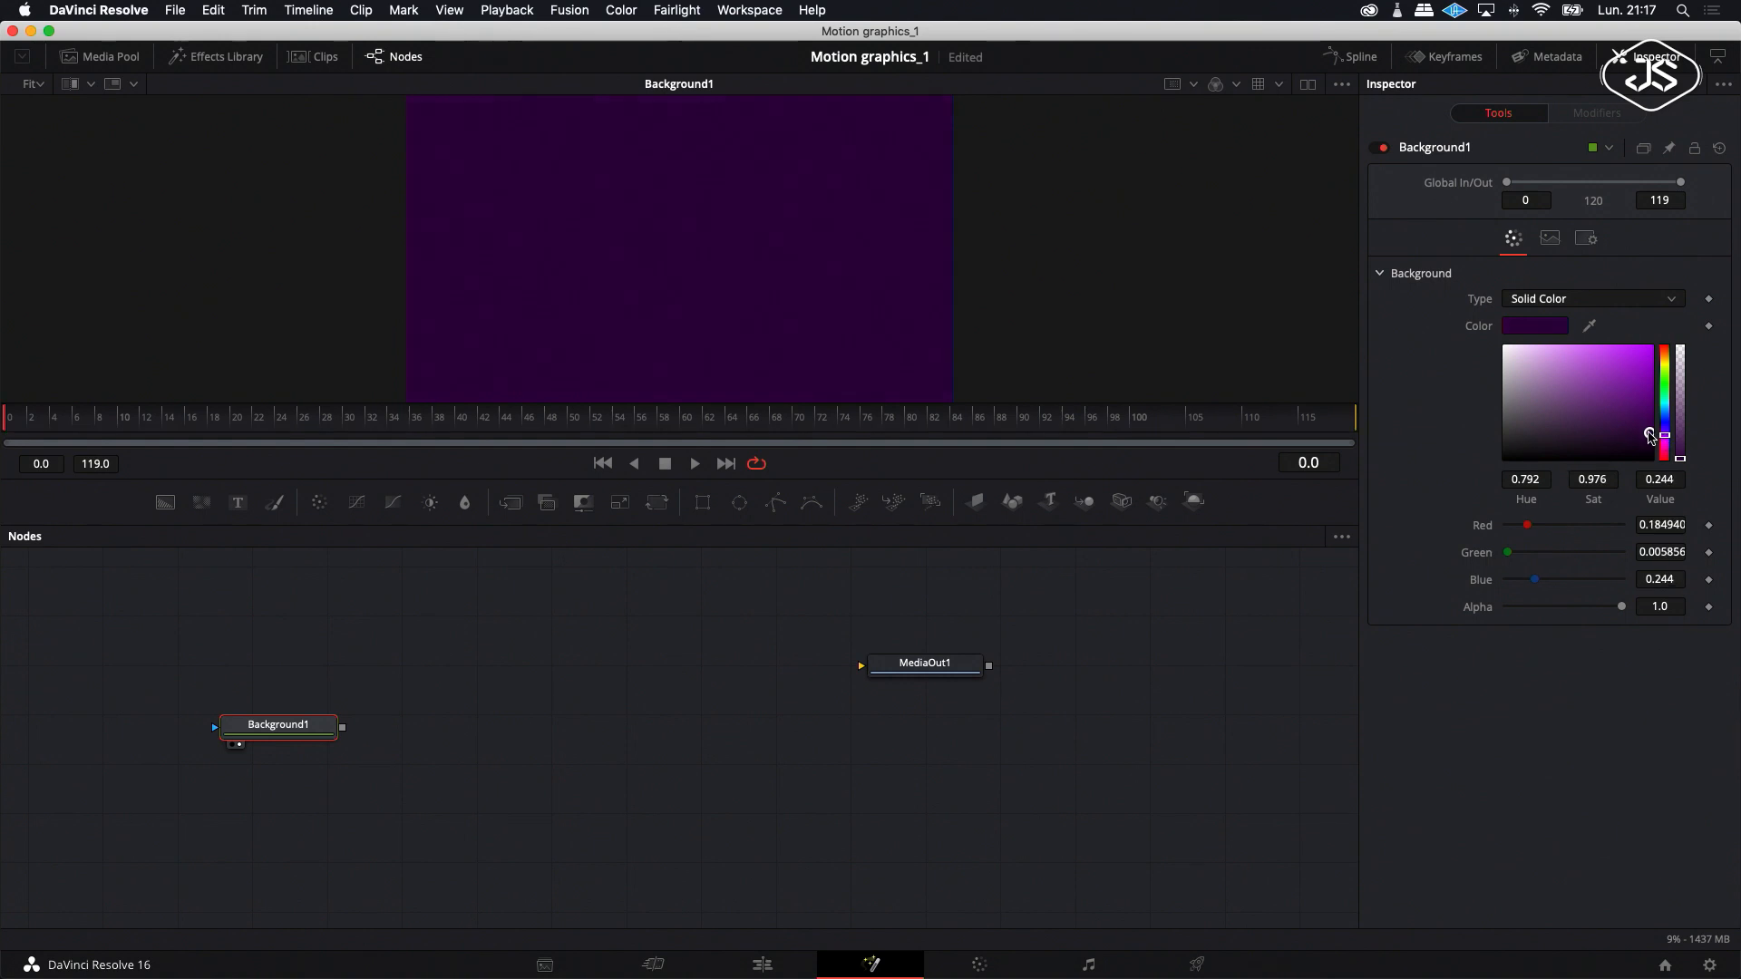
left_click_drag(1650, 435, 1650, 436)
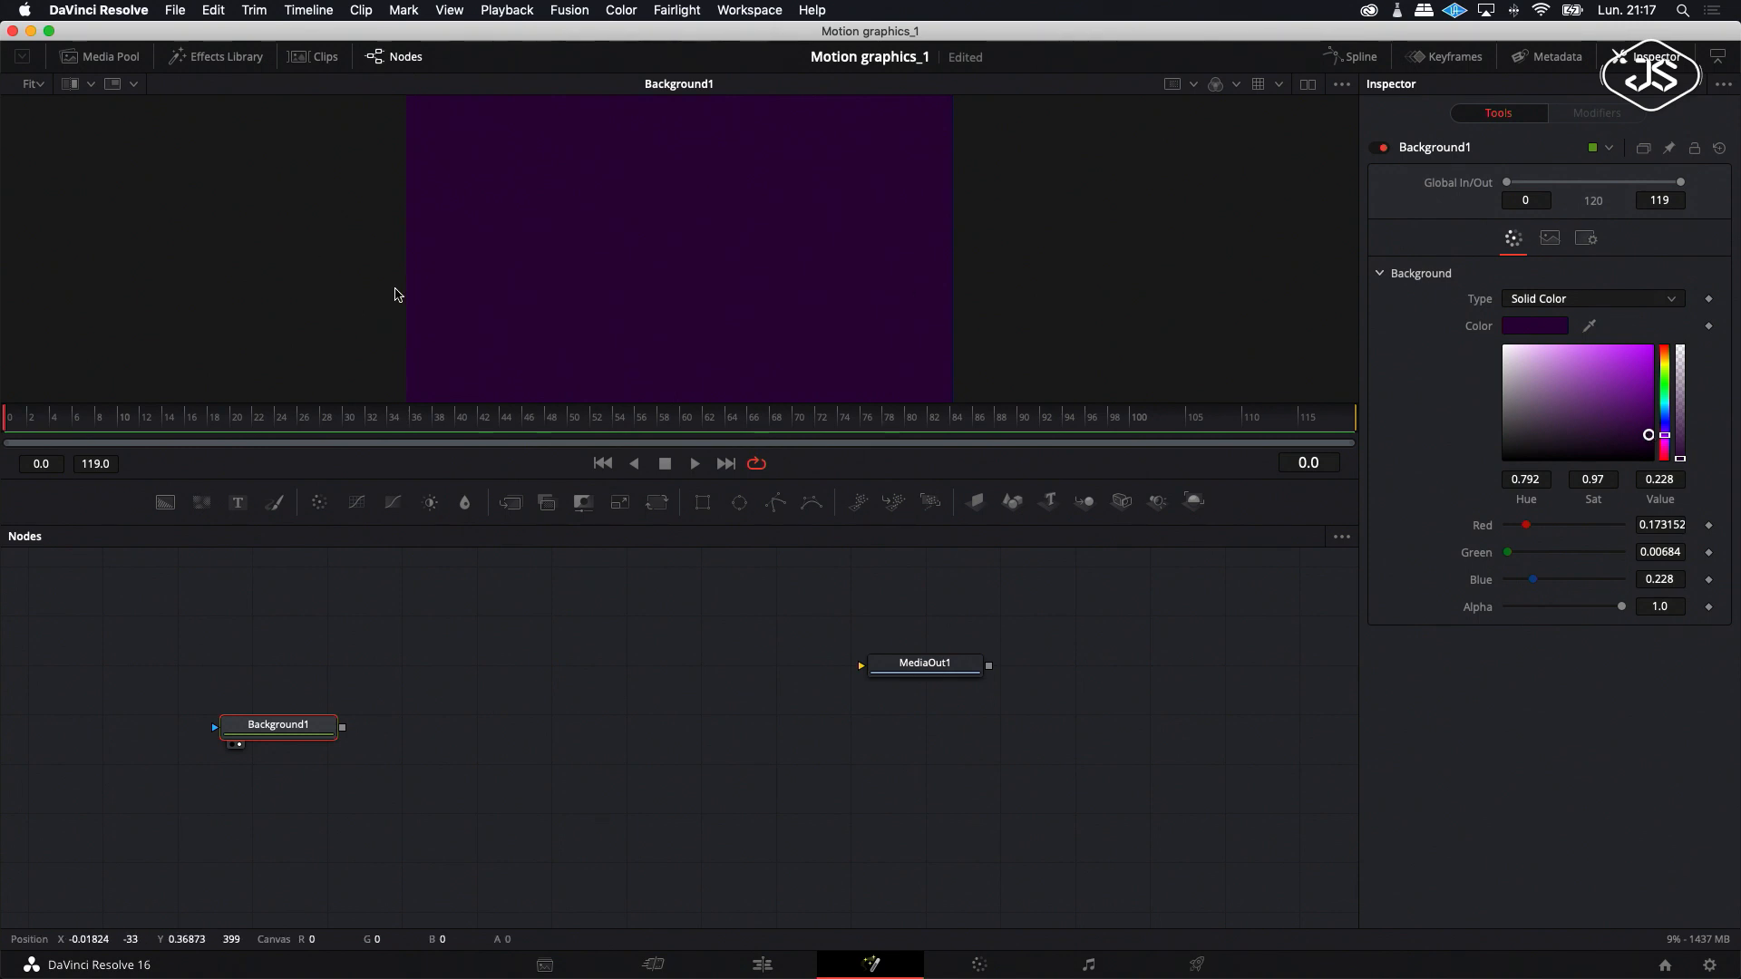
Show the guides in the viewer and set the node graph to arrange tools to the grid.
right_click(636, 229)
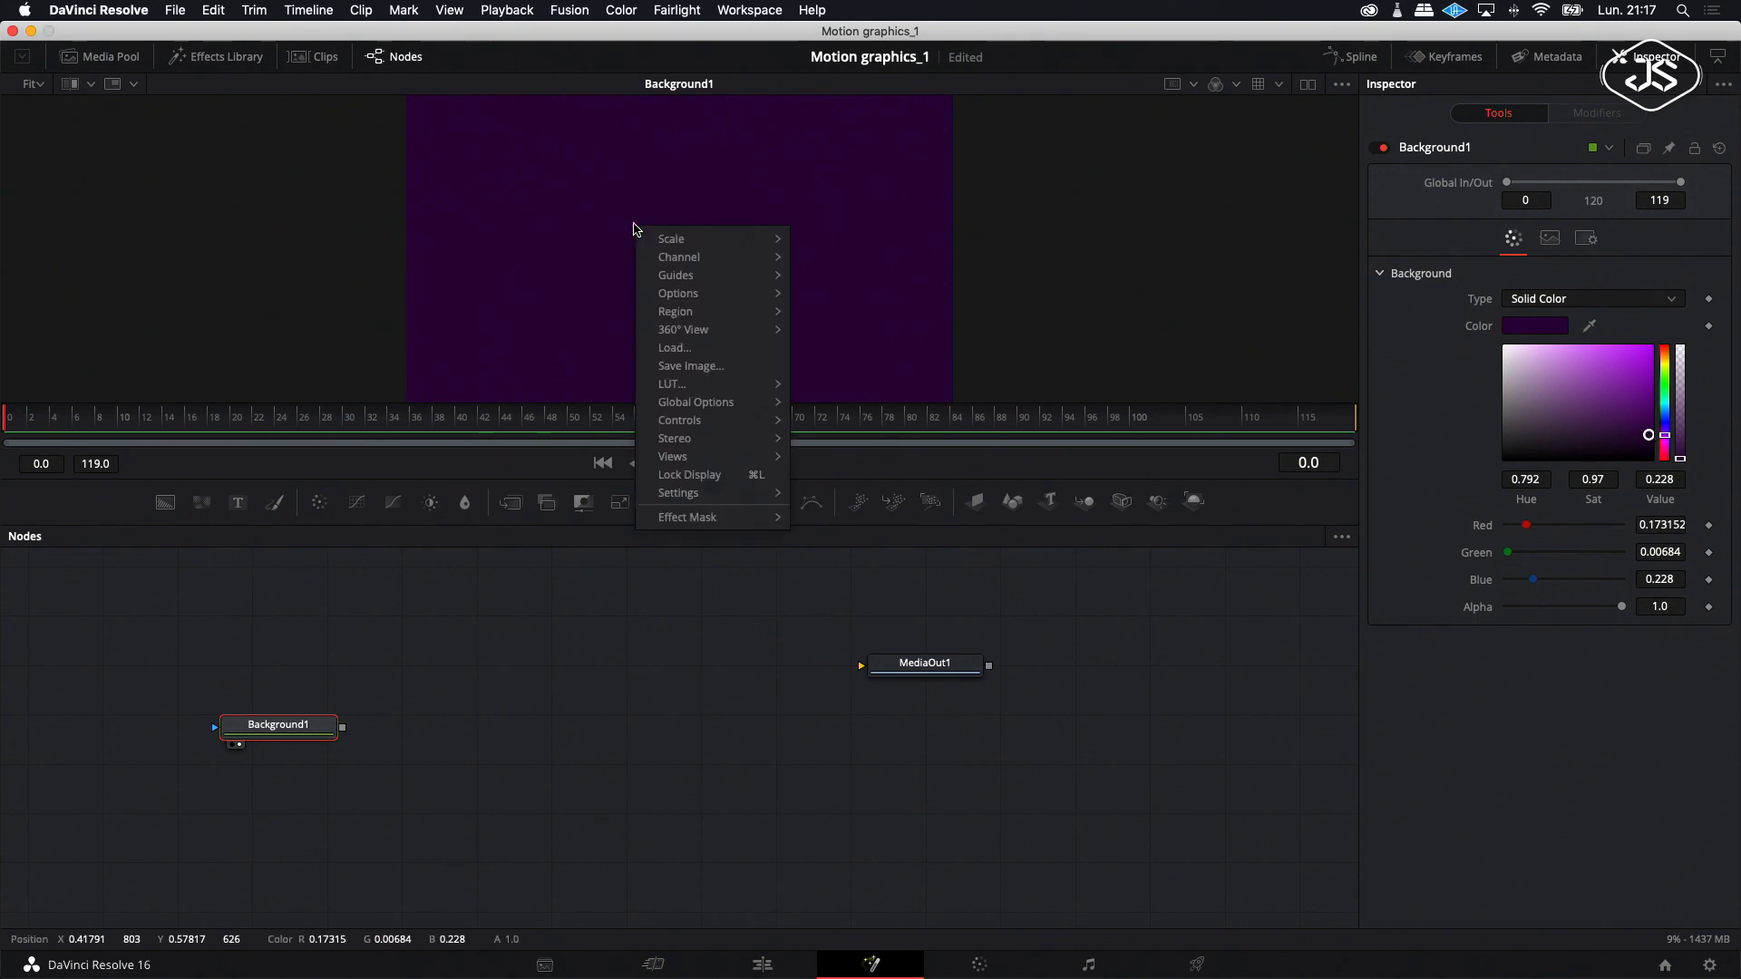
mouse_move(686, 279)
left_click(844, 280)
right_click(410, 668)
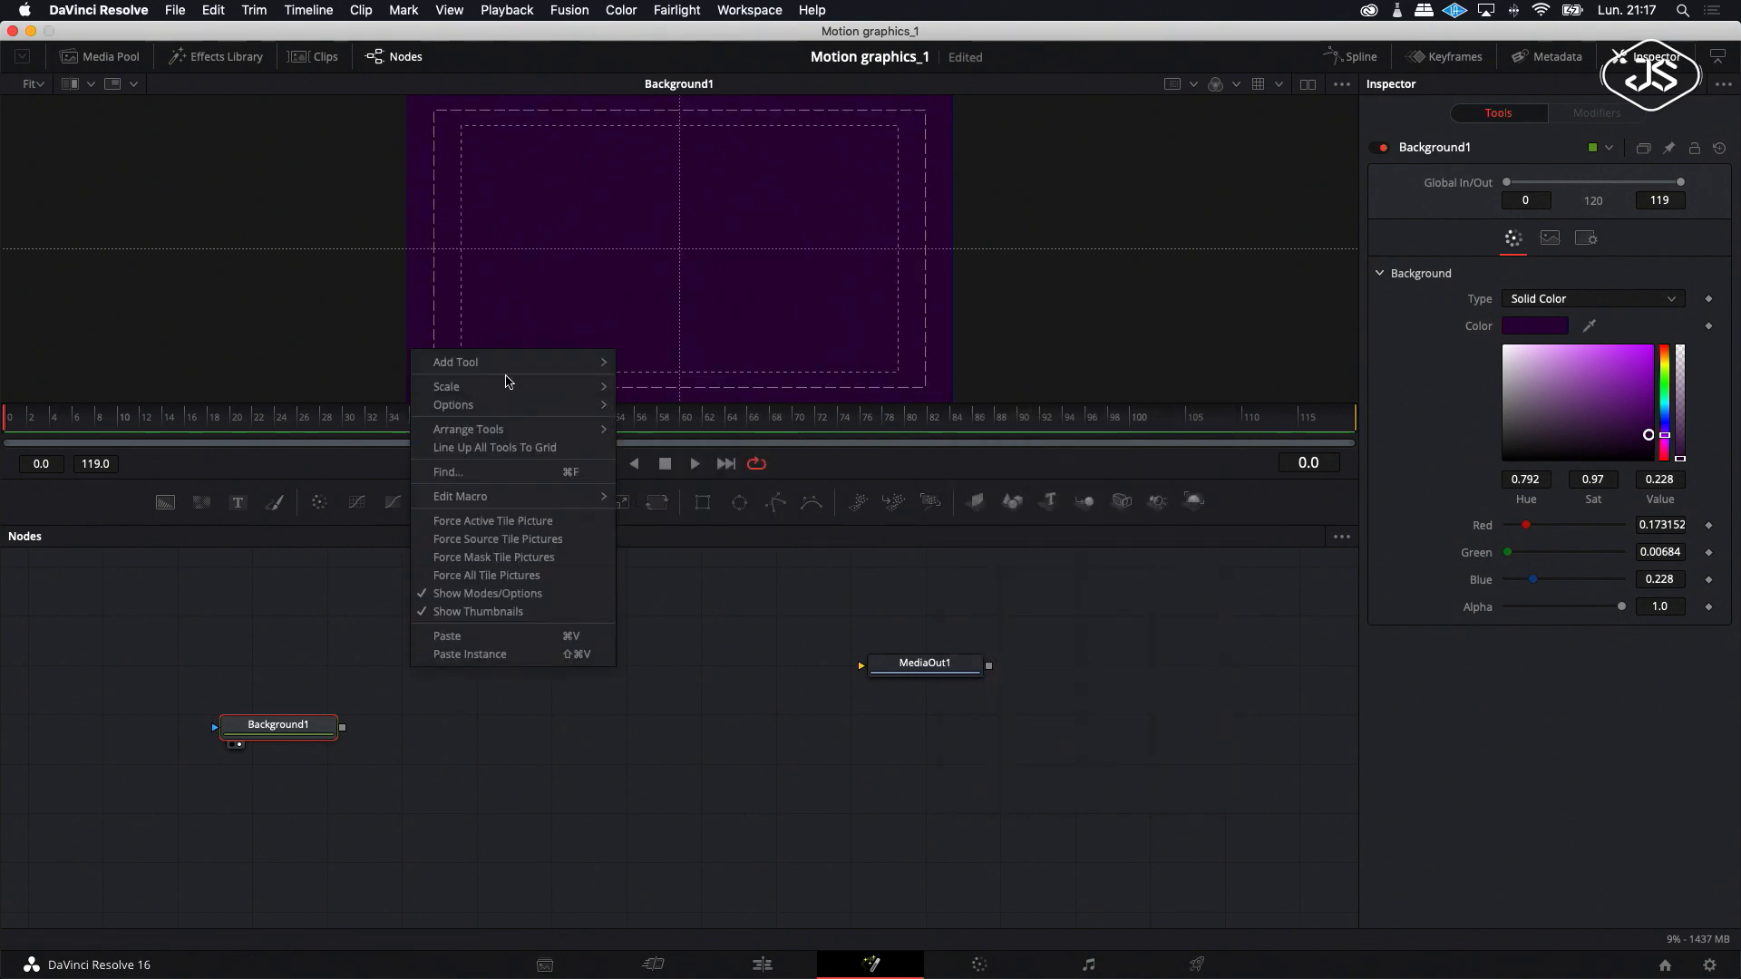
mouse_move(497, 432)
left_click(652, 434)
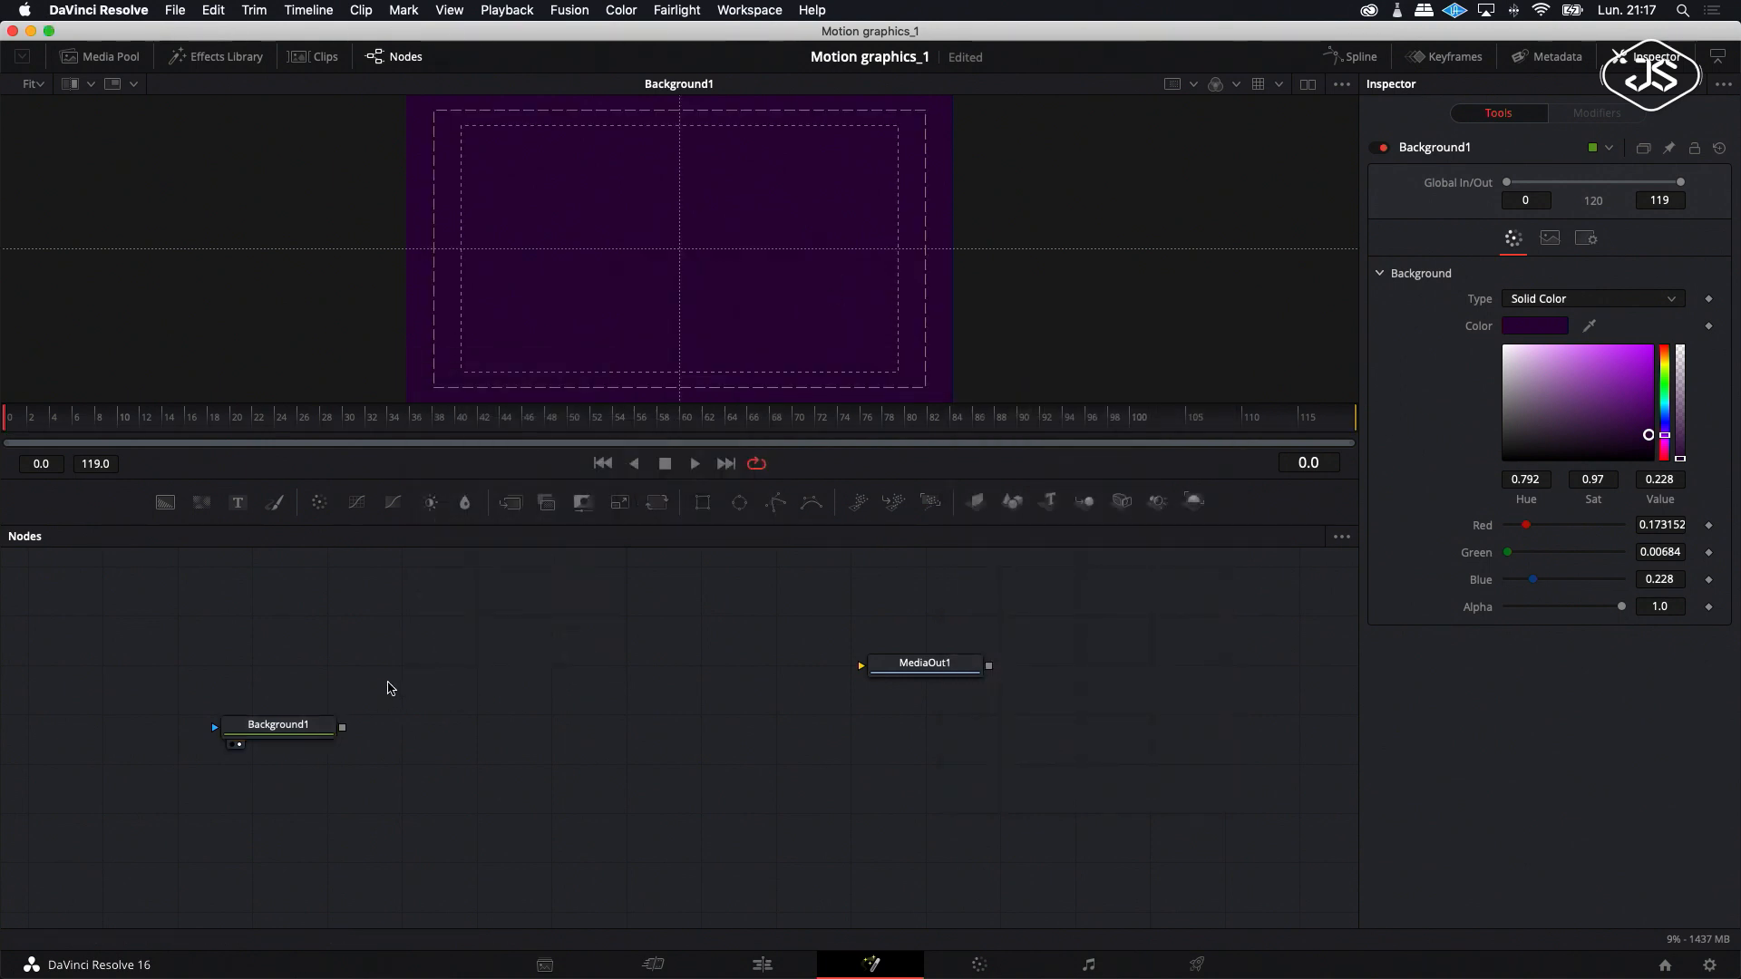
Add a second Background node, merge it over Background1, line up the nodes vertically and show Merge1 in the viewer.
left_click(165, 501)
left_click_drag(404, 713, 216, 684)
left_click_drag(276, 771, 250, 771)
left_click_drag(317, 671, 262, 736)
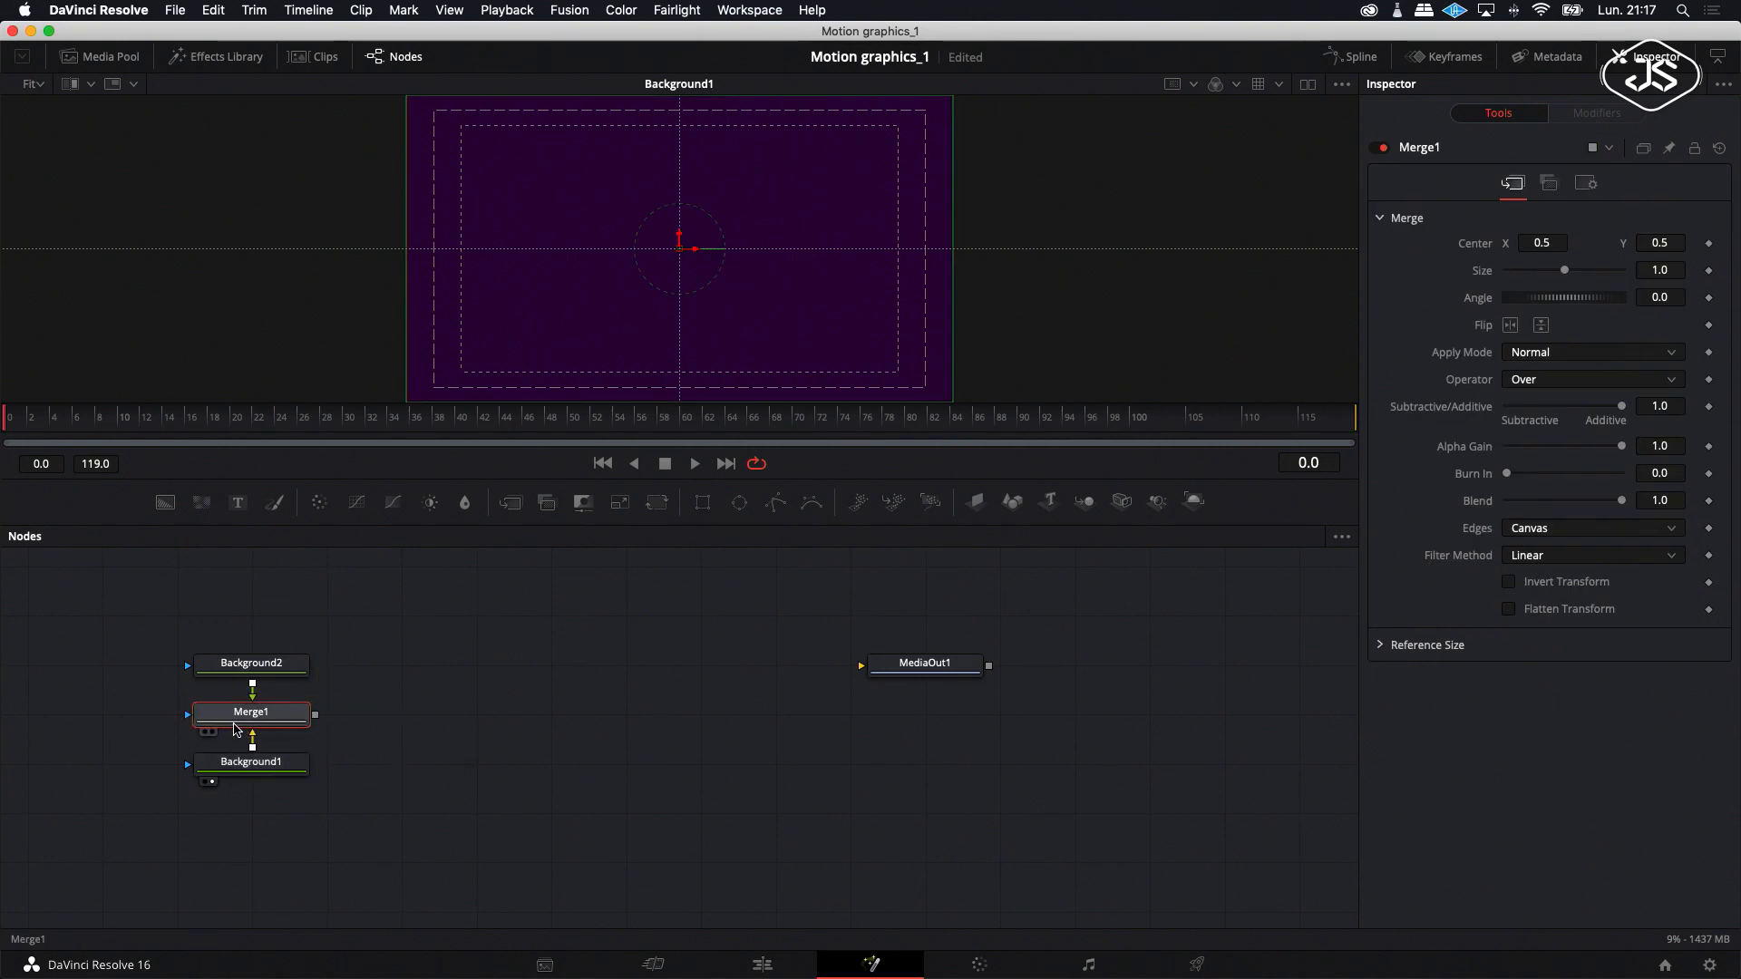
left_click(211, 733)
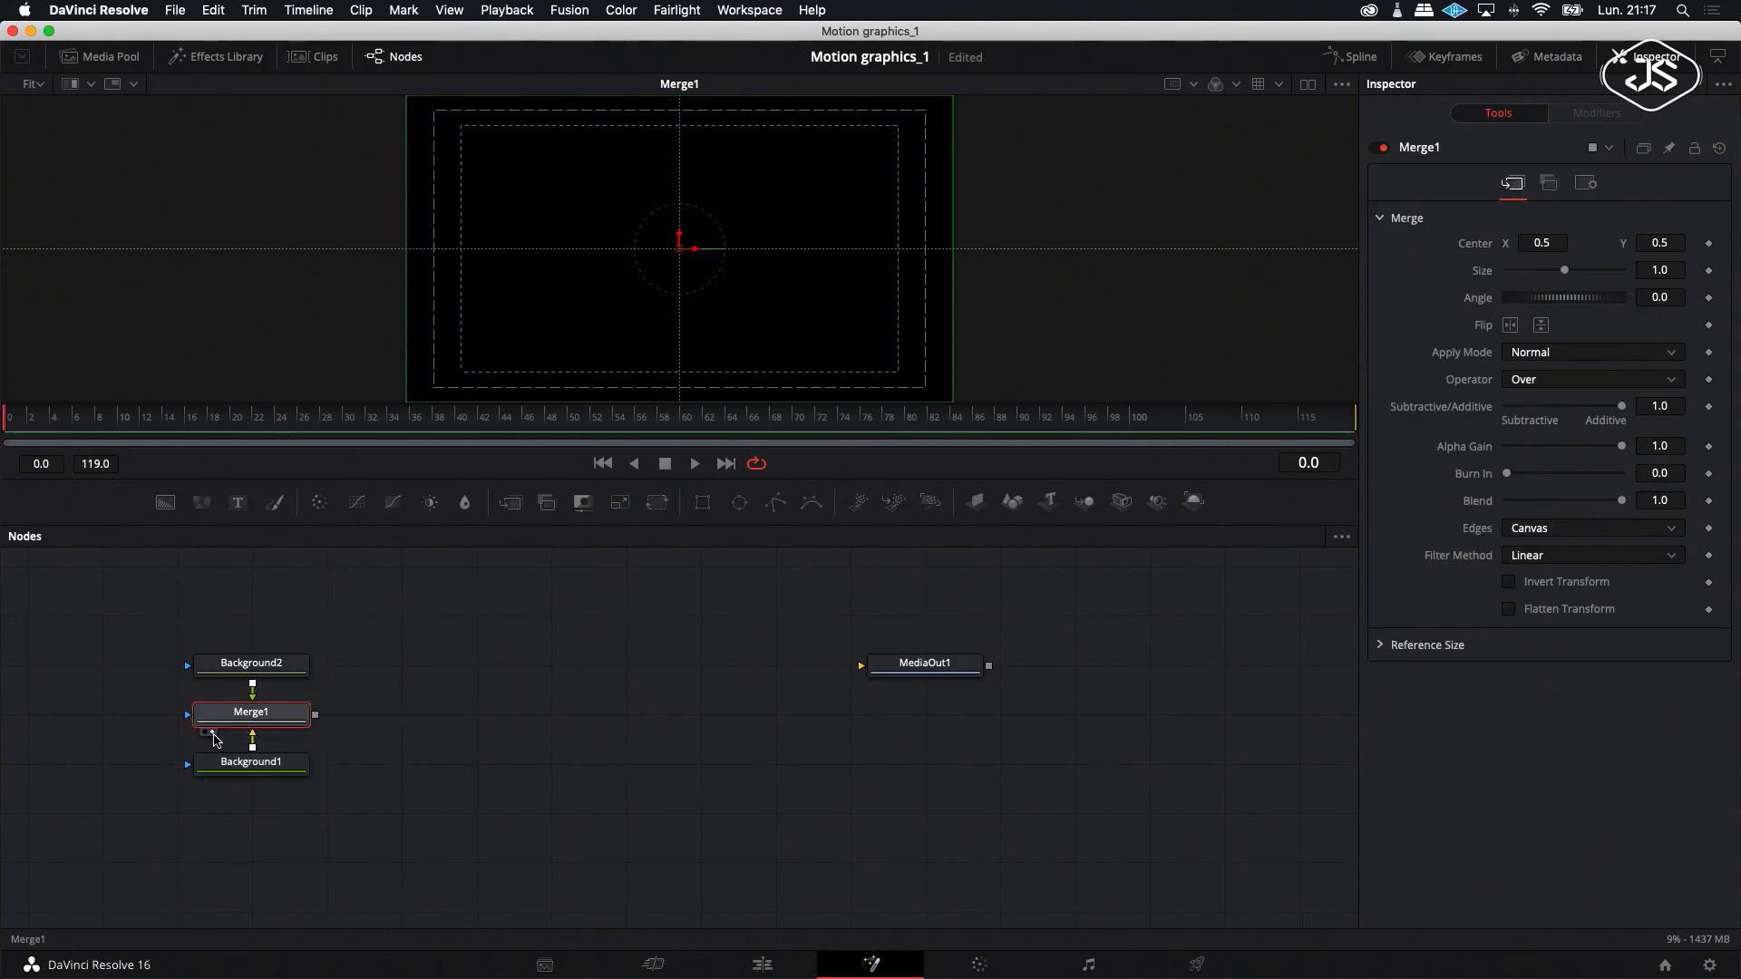
Colour Background2 bright orange with hue 0.048, saturation 0.976 and value 0.984.
left_click(272, 671)
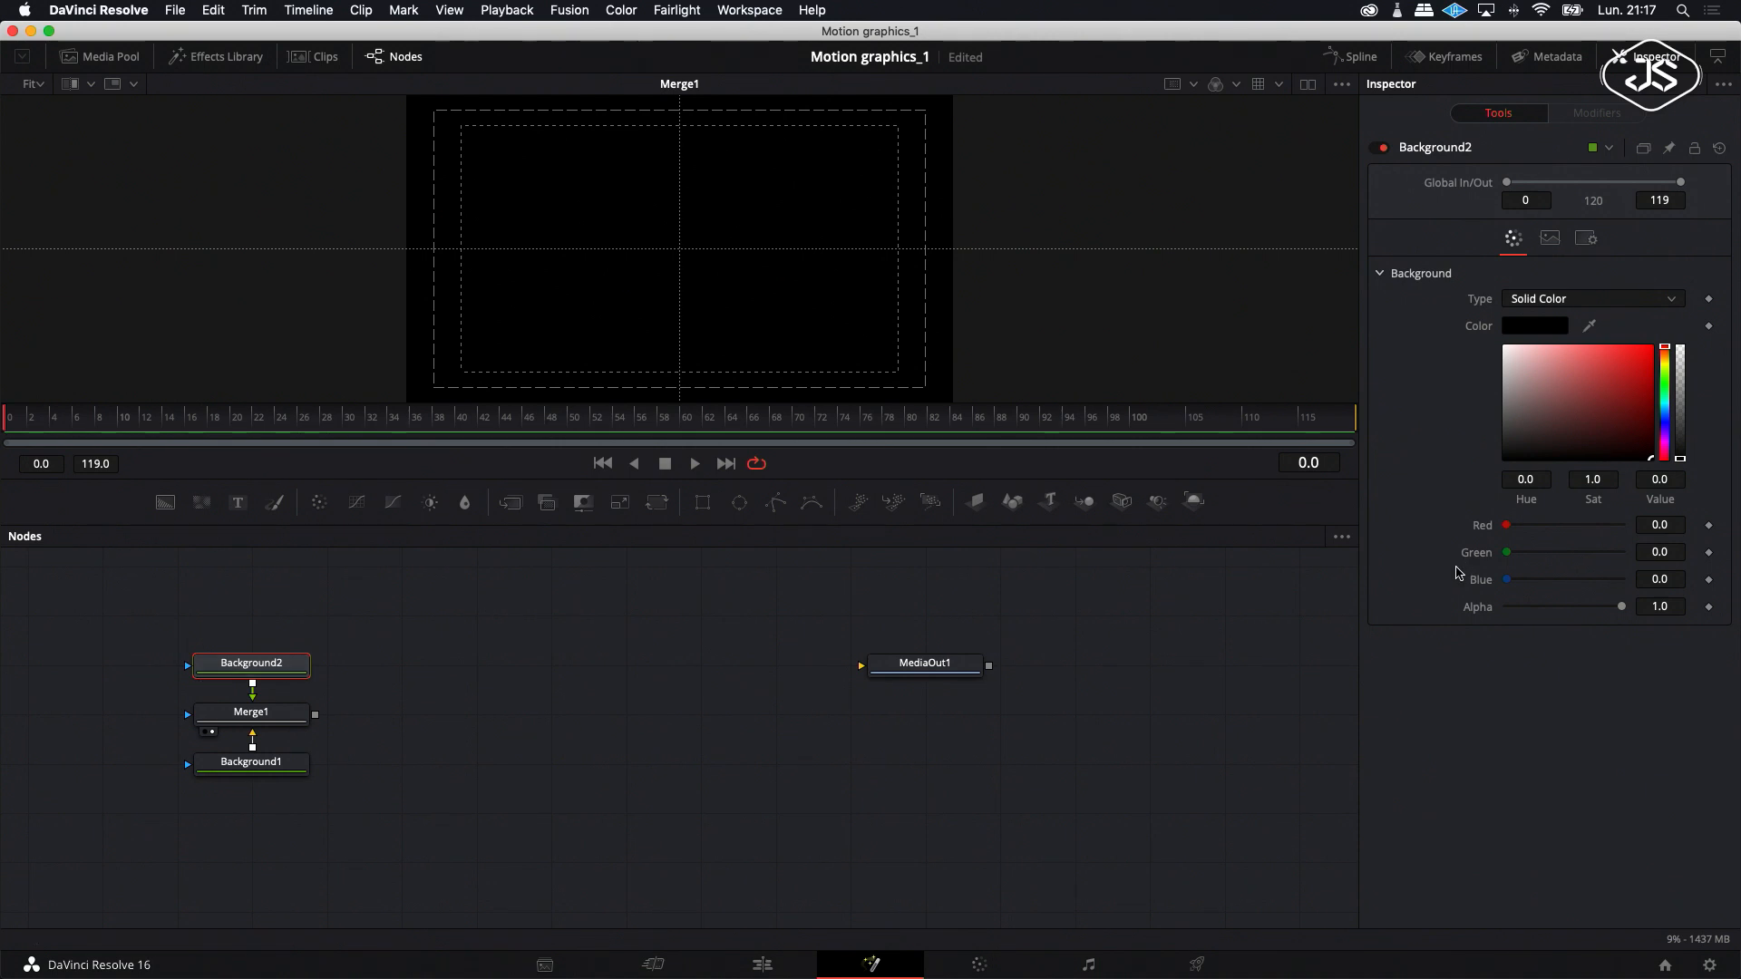
left_click_drag(1667, 351, 1666, 355)
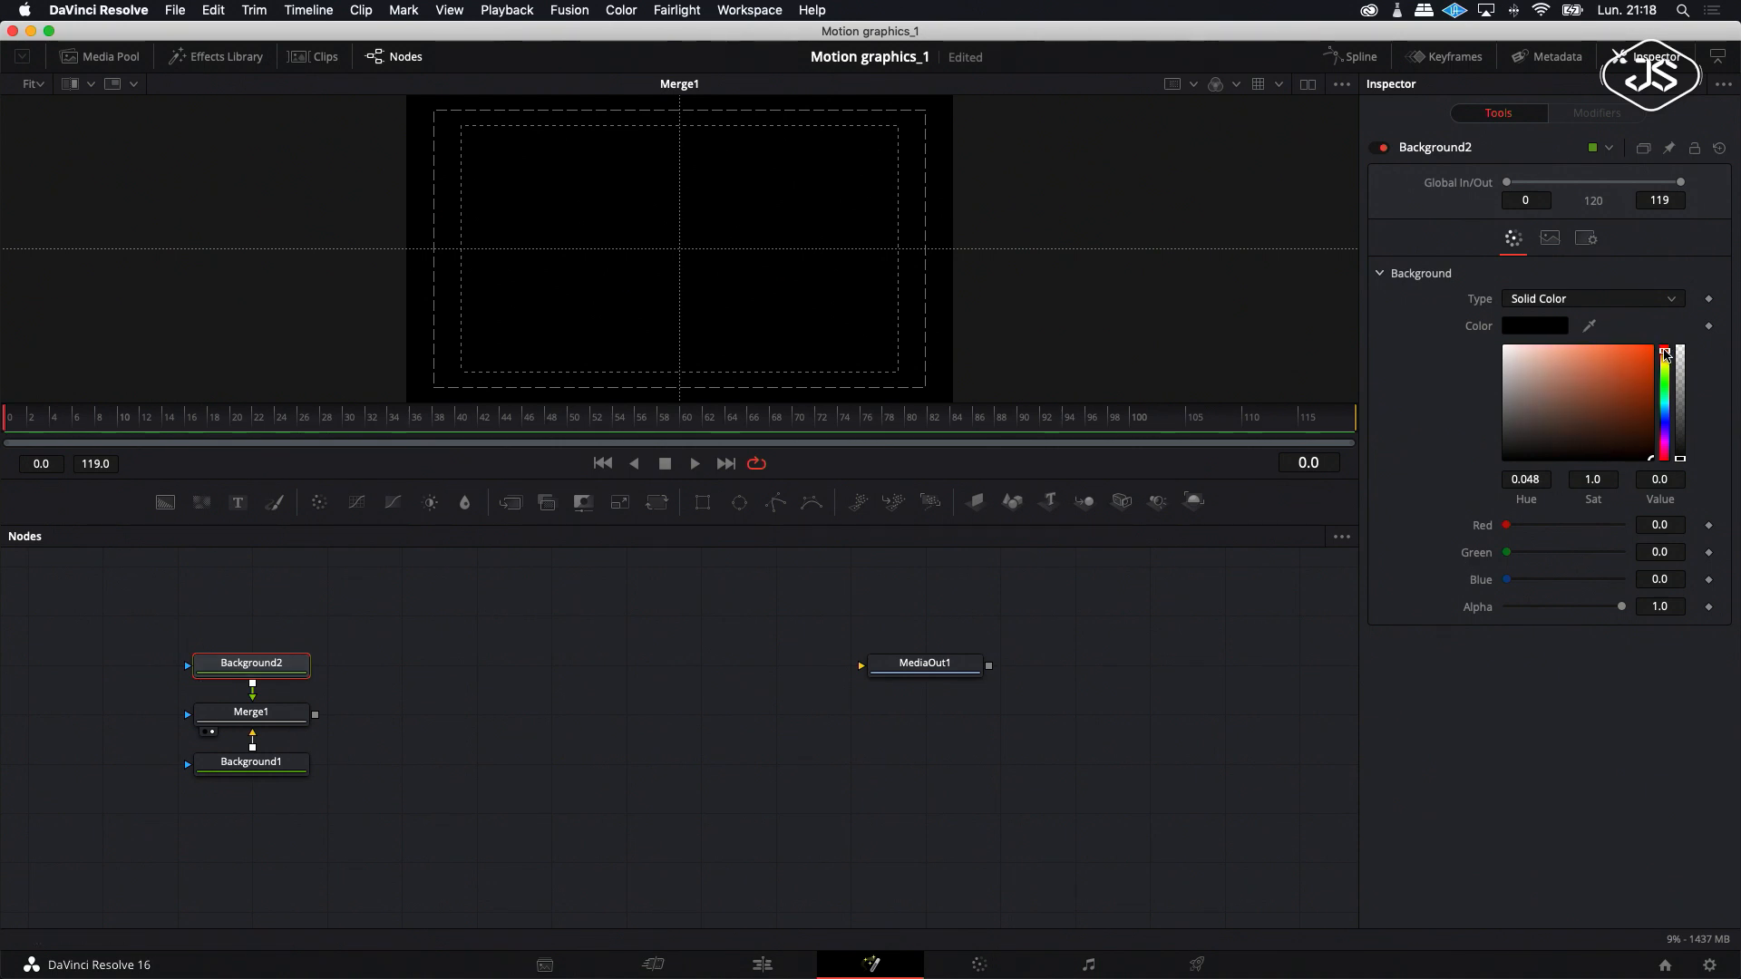
left_click(1649, 348)
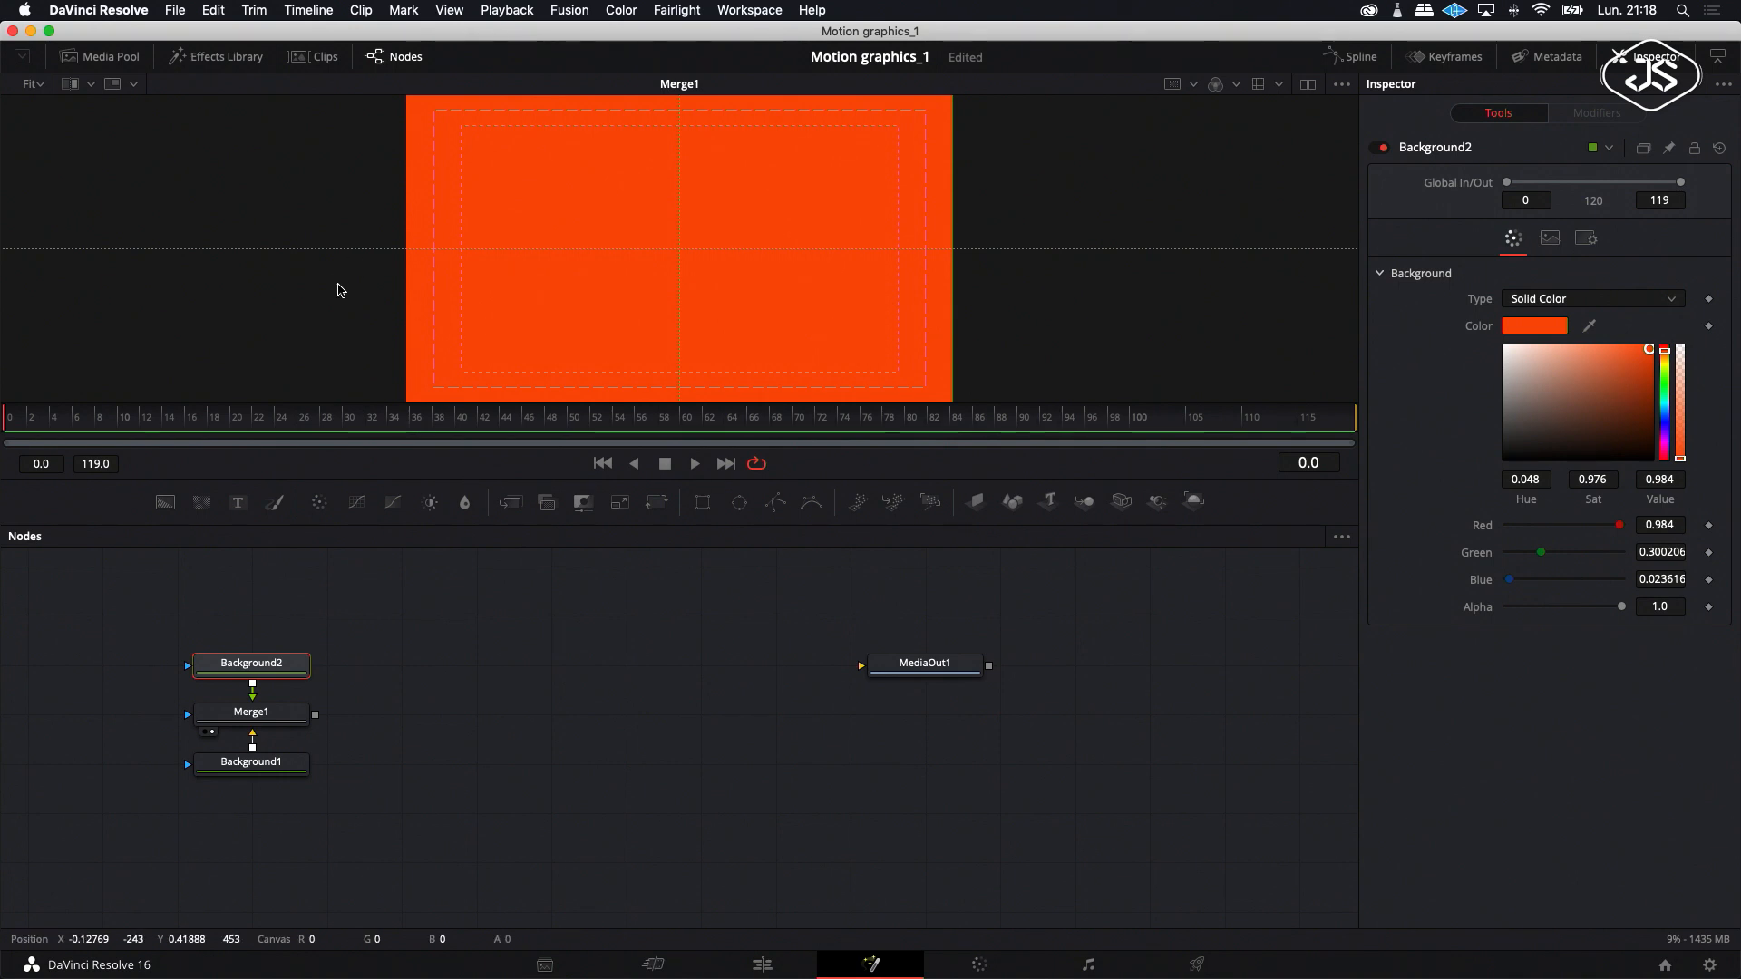
left_click(309, 602)
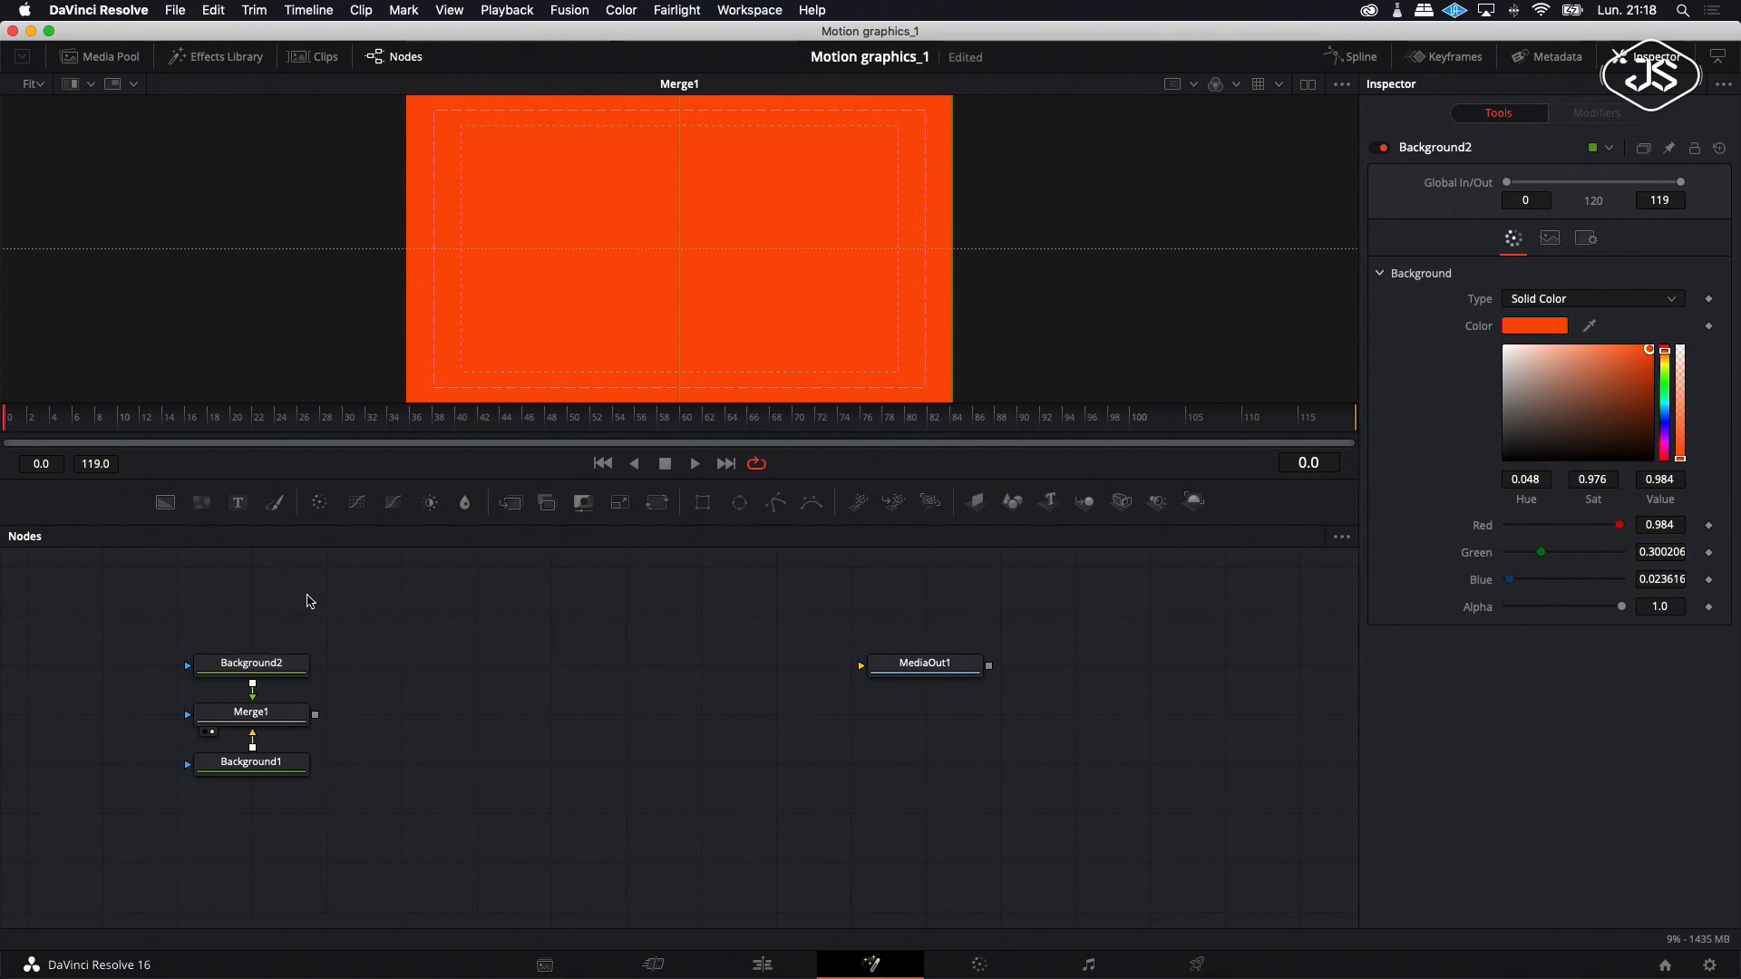
Add a Mask Paint node above Background2 and connect it as that background's mask.
right_click(318, 593)
mouse_move(364, 609)
mouse_move(564, 568)
left_click(743, 632)
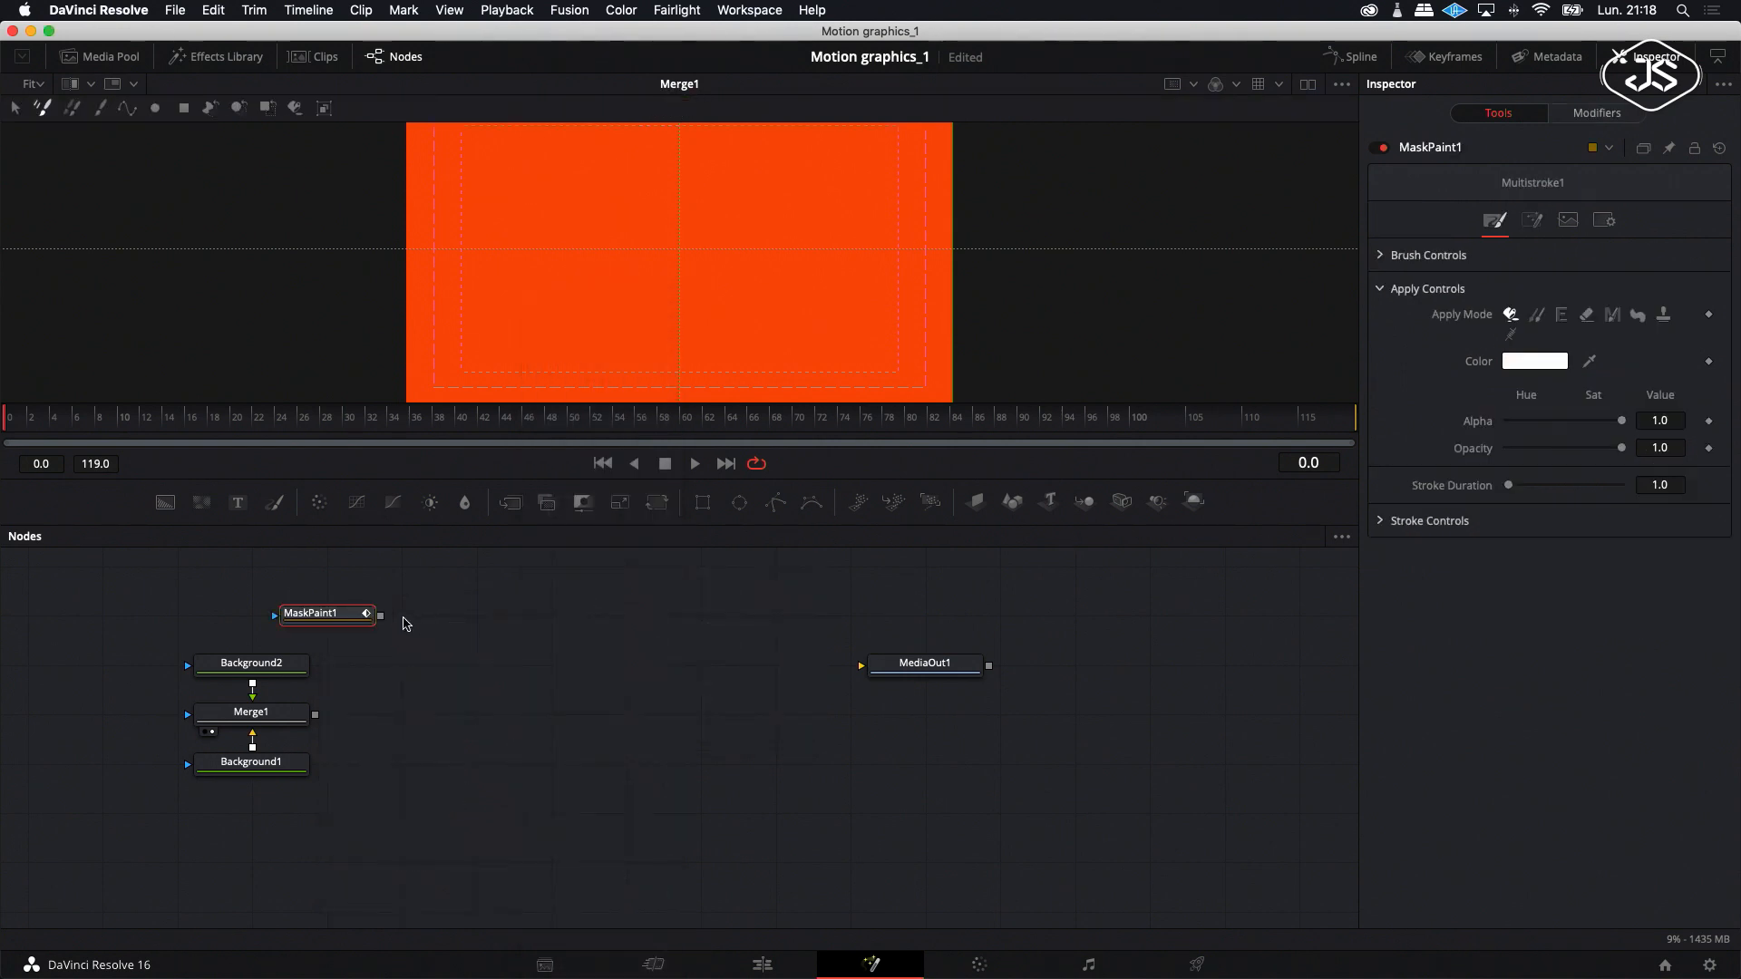
mouse_move(364, 614)
left_mouse_down()
mouse_move(295, 613)
mouse_move(309, 647)
mouse_move(291, 664)
left_mouse_up()
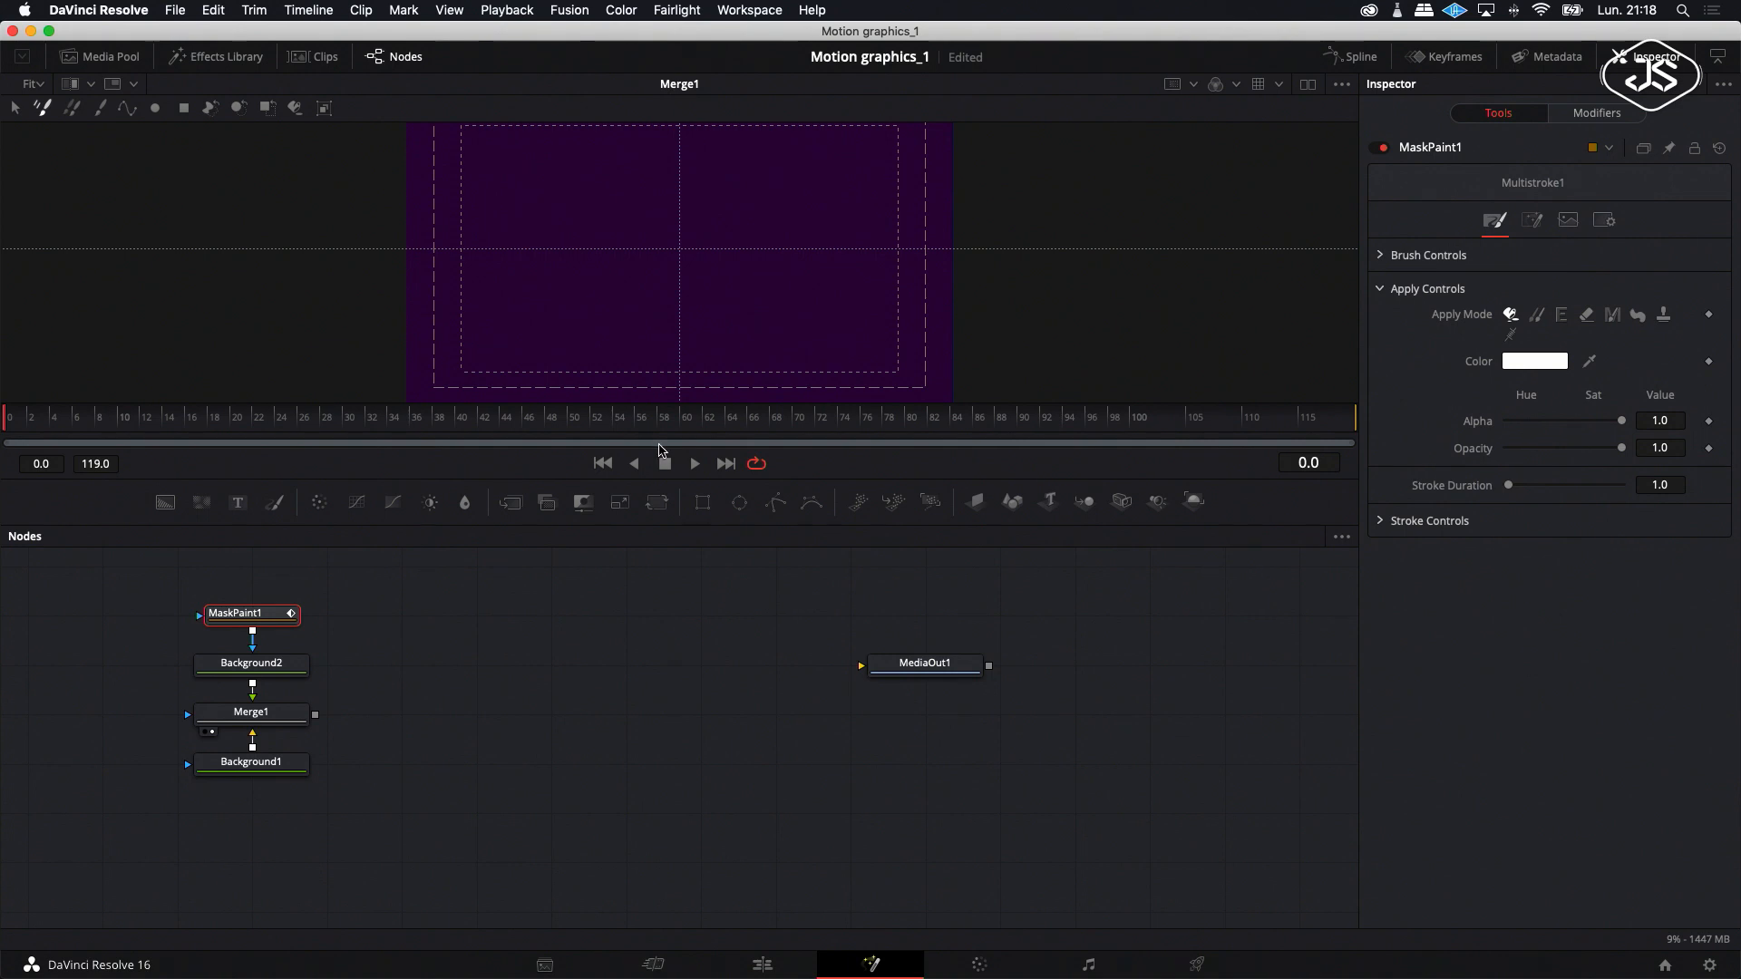
Set the MaskPaint1 brush to the hard circle shape with a size of 0.0075.
left_click(1380, 258)
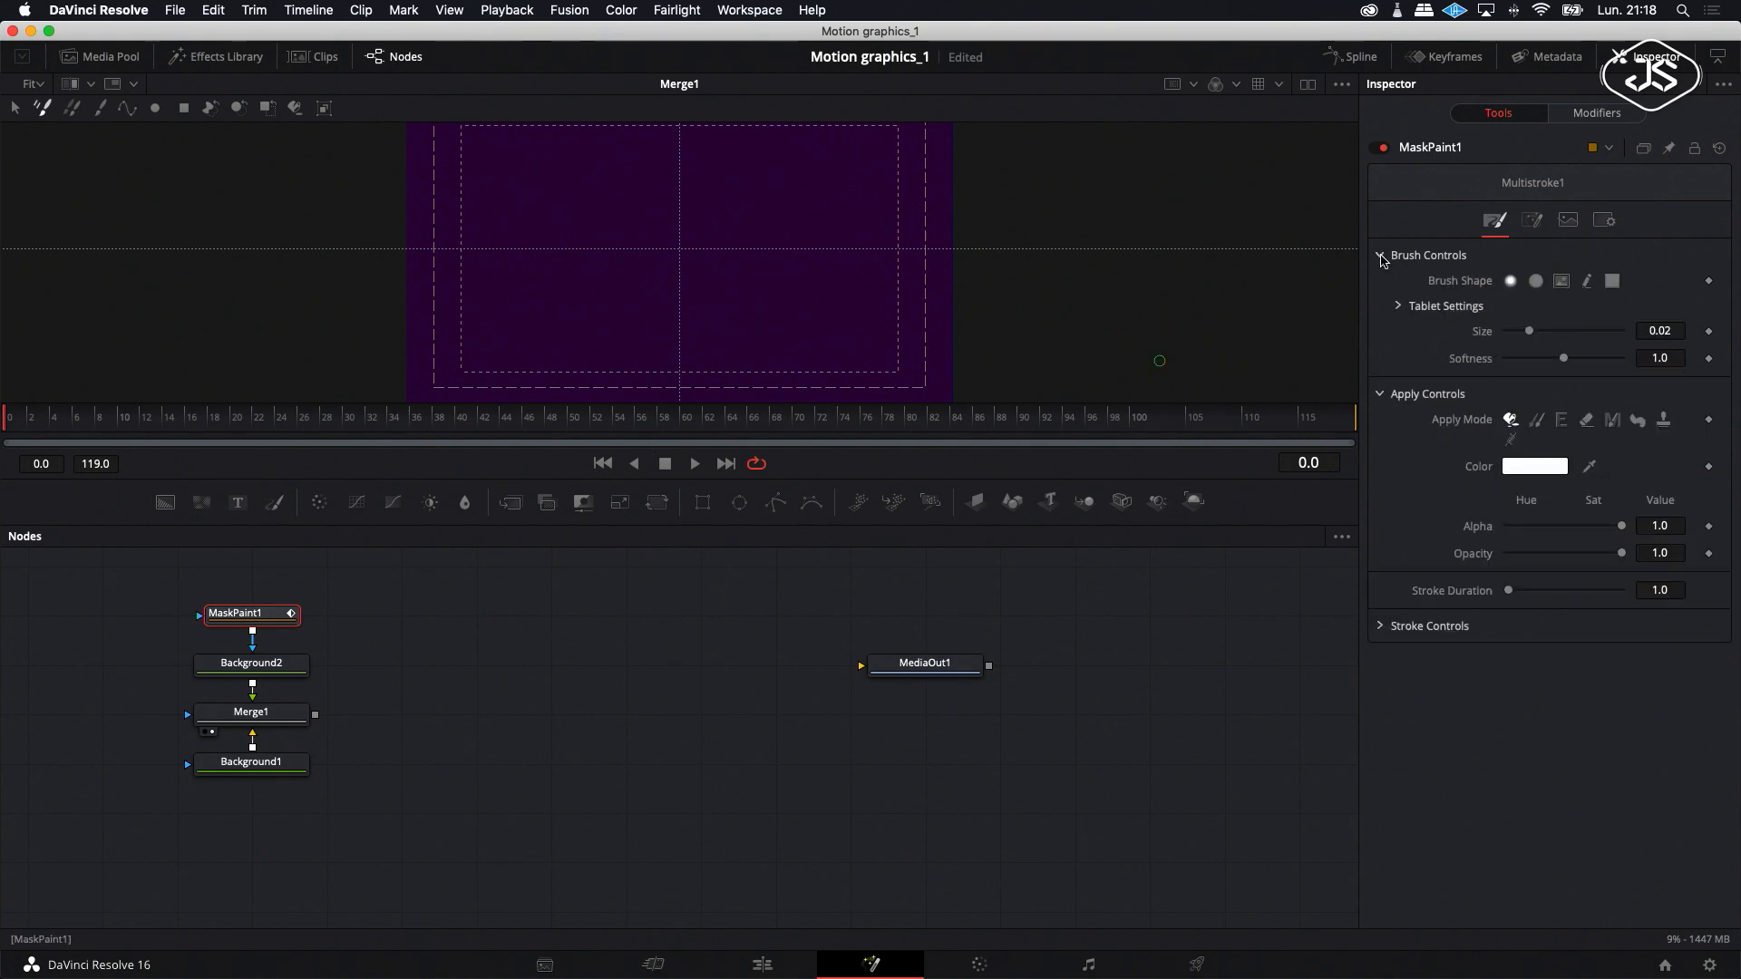
left_click(1535, 280)
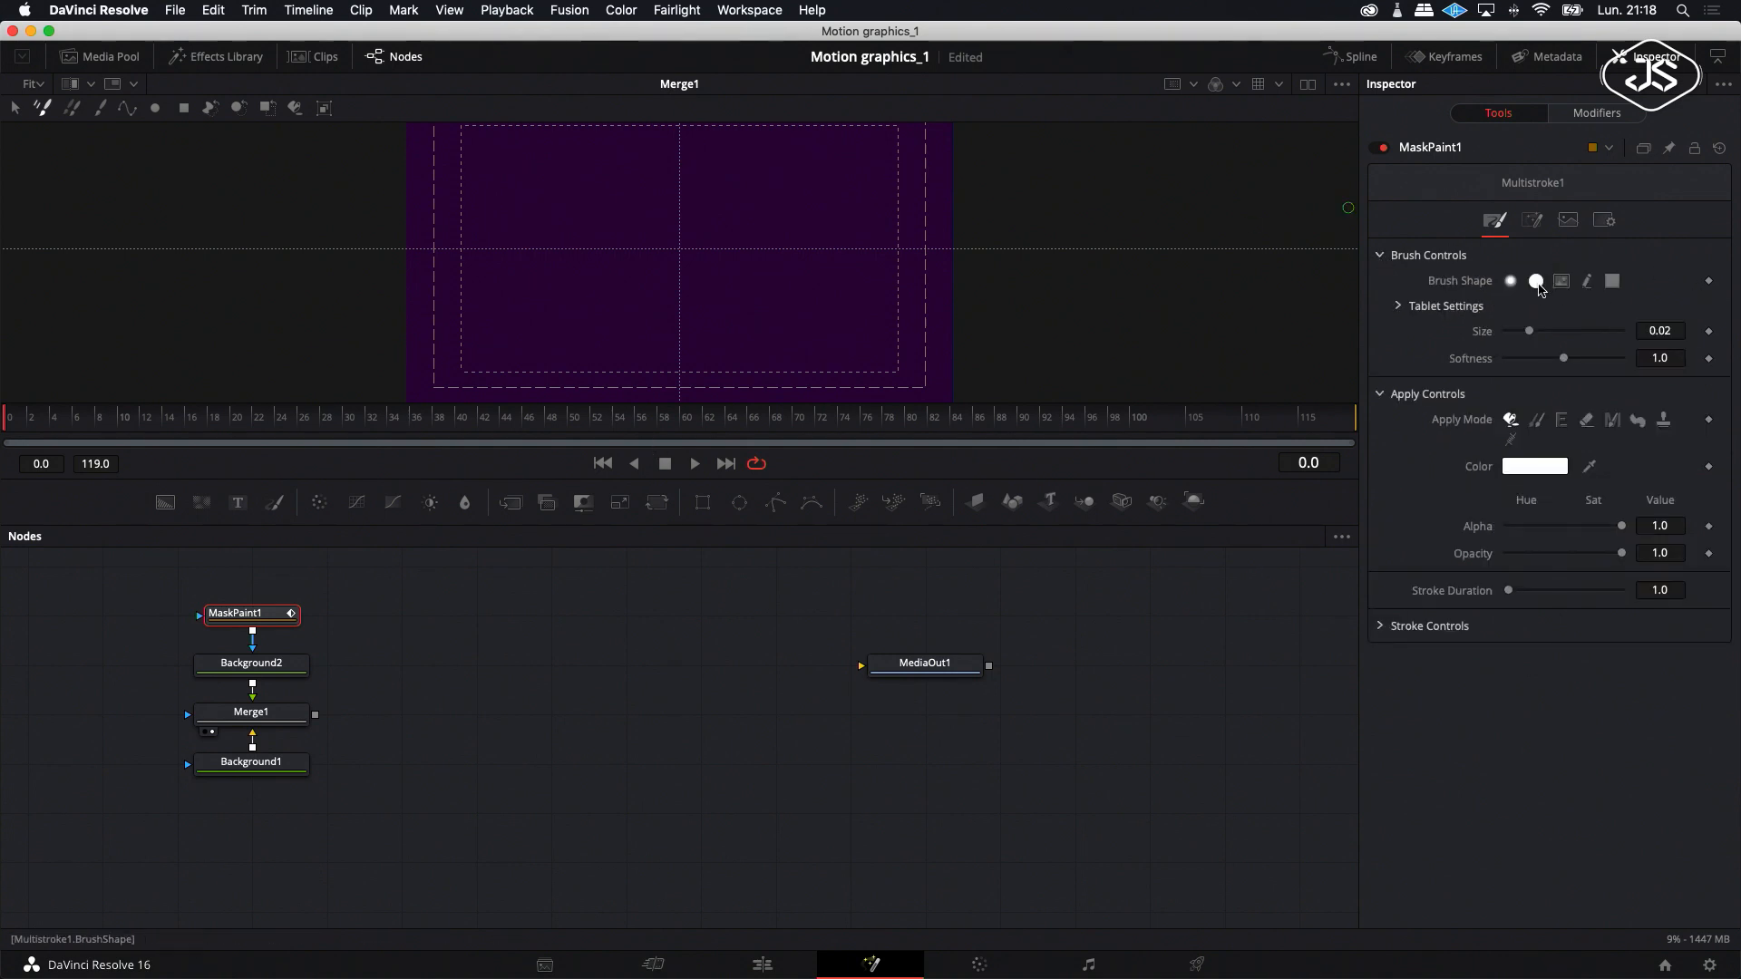
left_click_drag(1663, 332, 1657, 331)
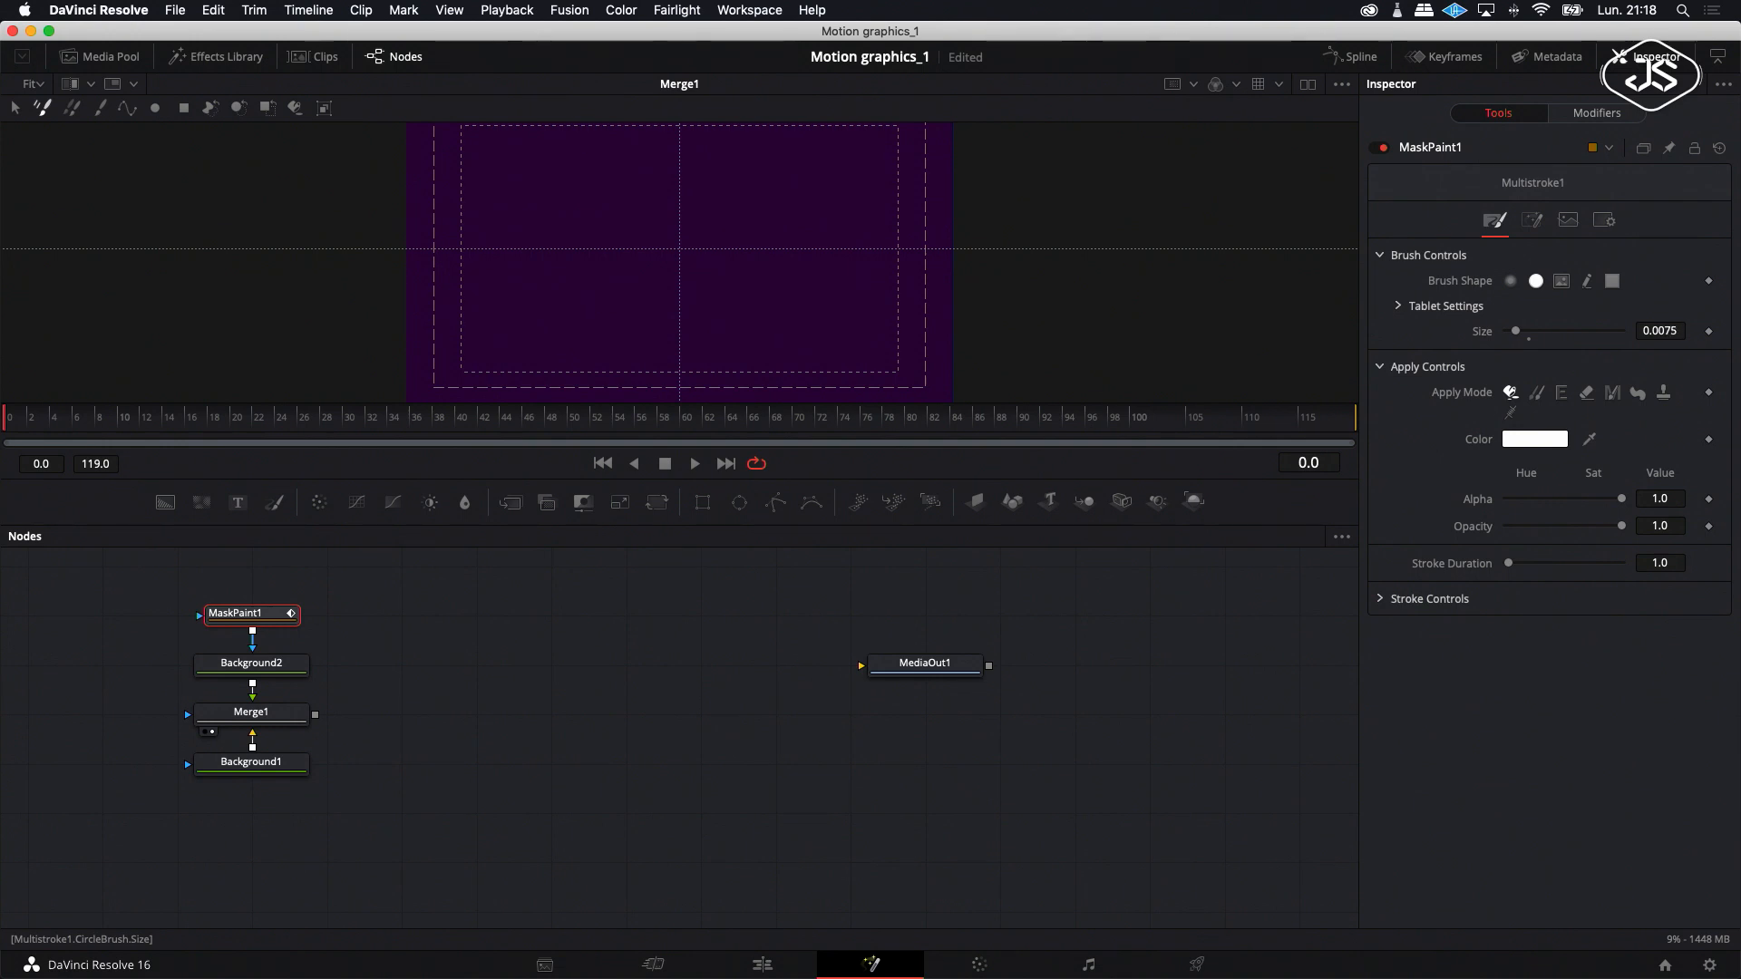
Draw a straight, nearly horizontal polyline stroke from the canvas centre leftward to about X 0.29 and set its brush size to 0.0058.
left_click(127, 108)
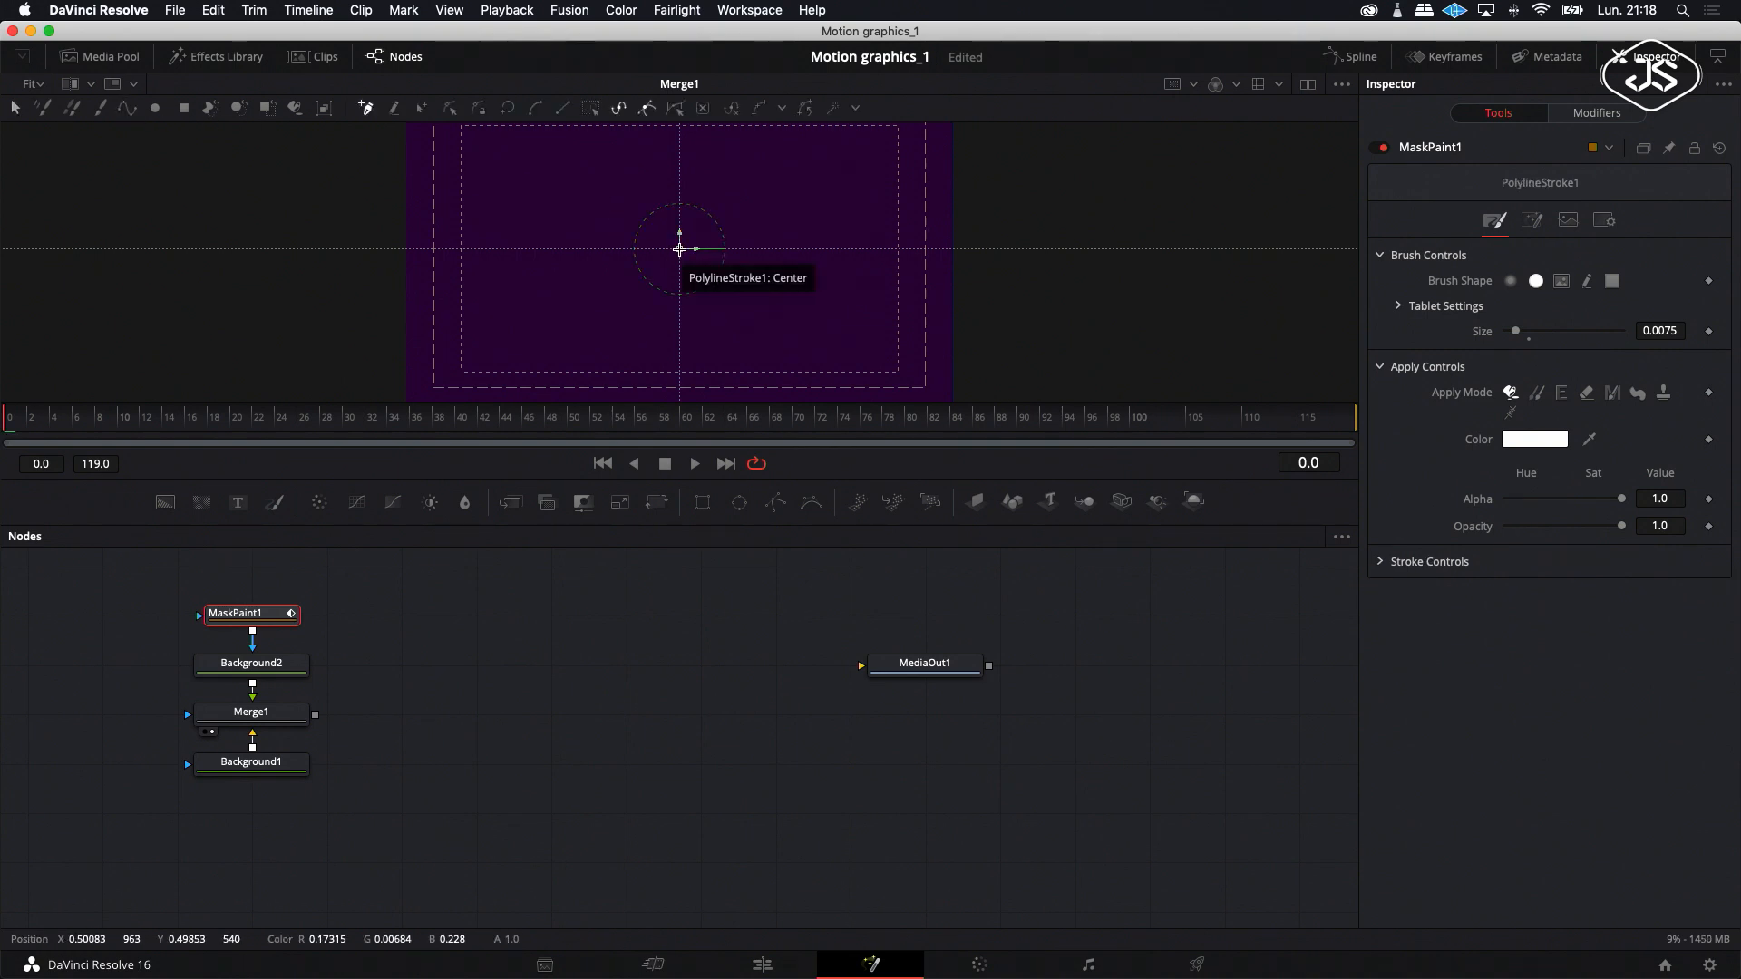
left_click(679, 249)
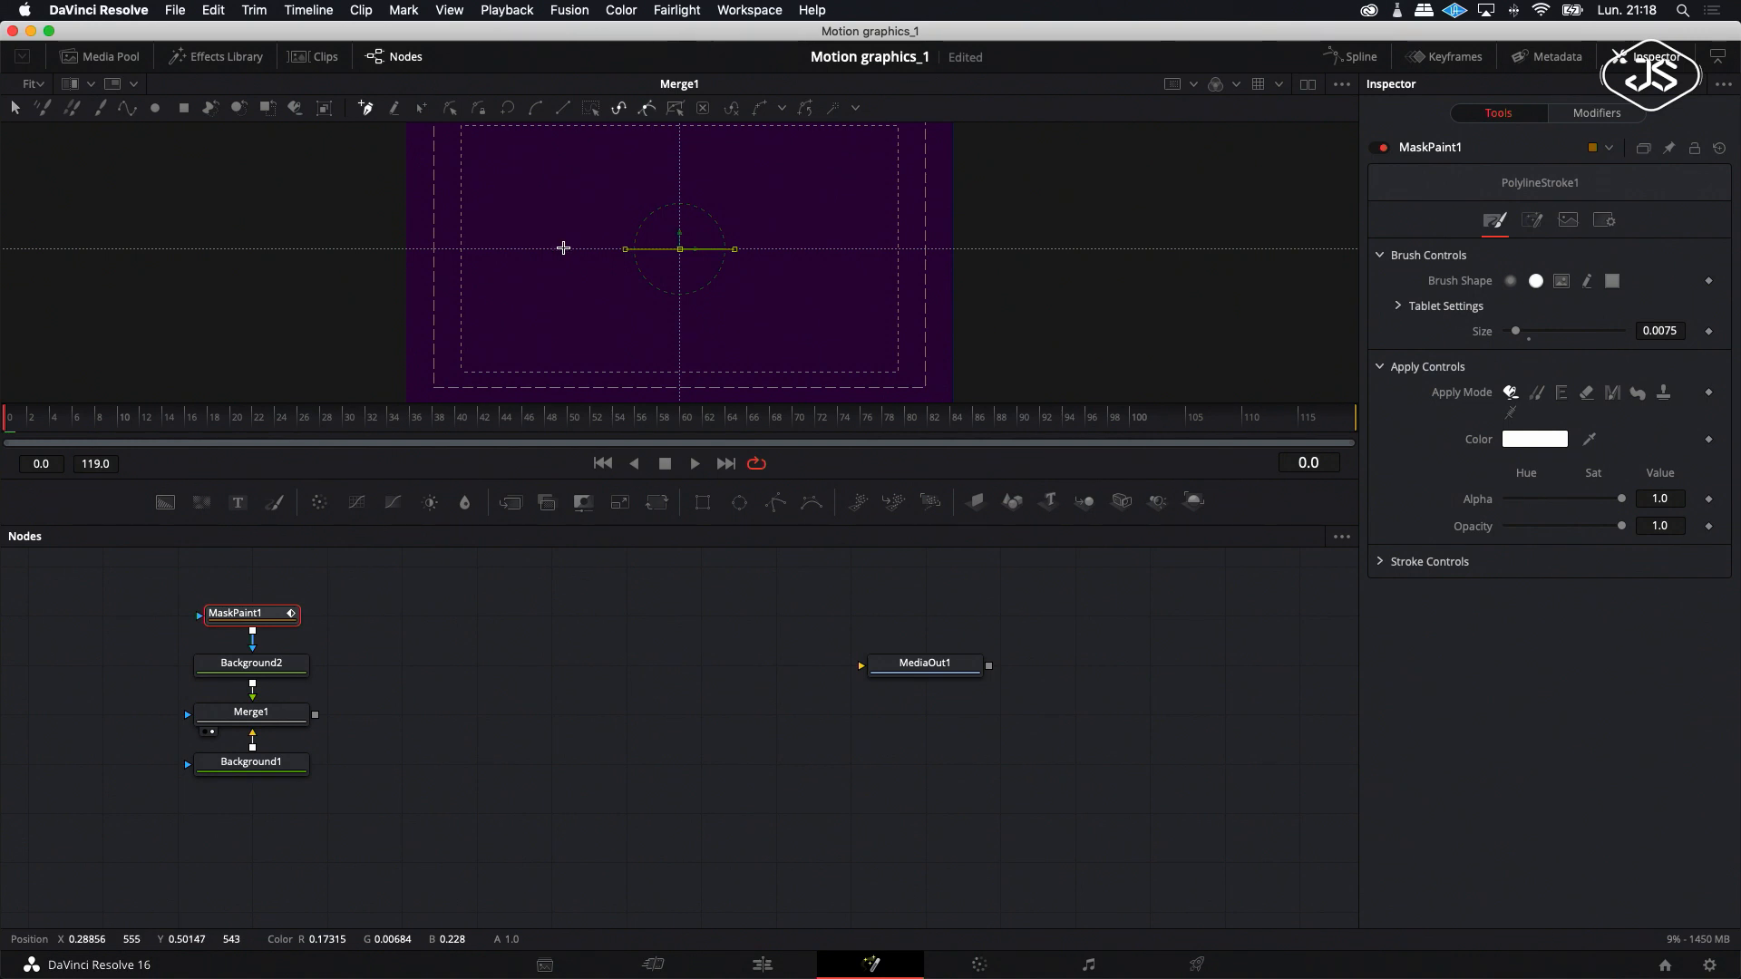
left_click(563, 247)
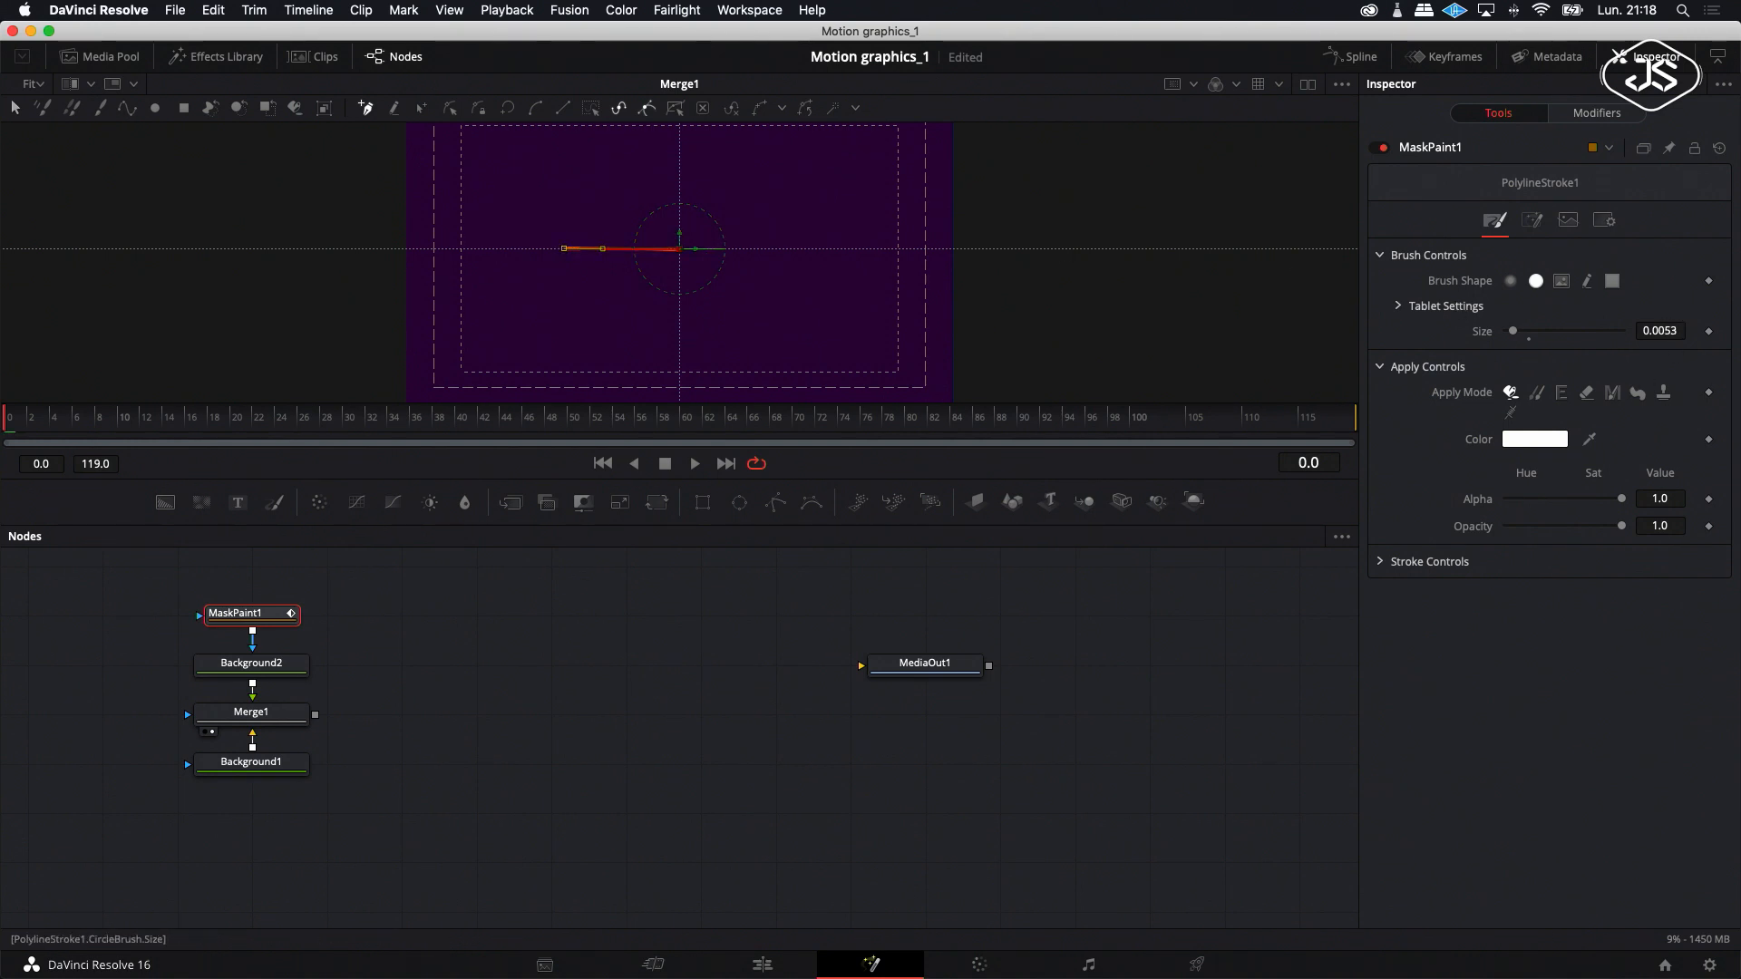
left_click_drag(1512, 331, 1514, 331)
left_click(598, 620)
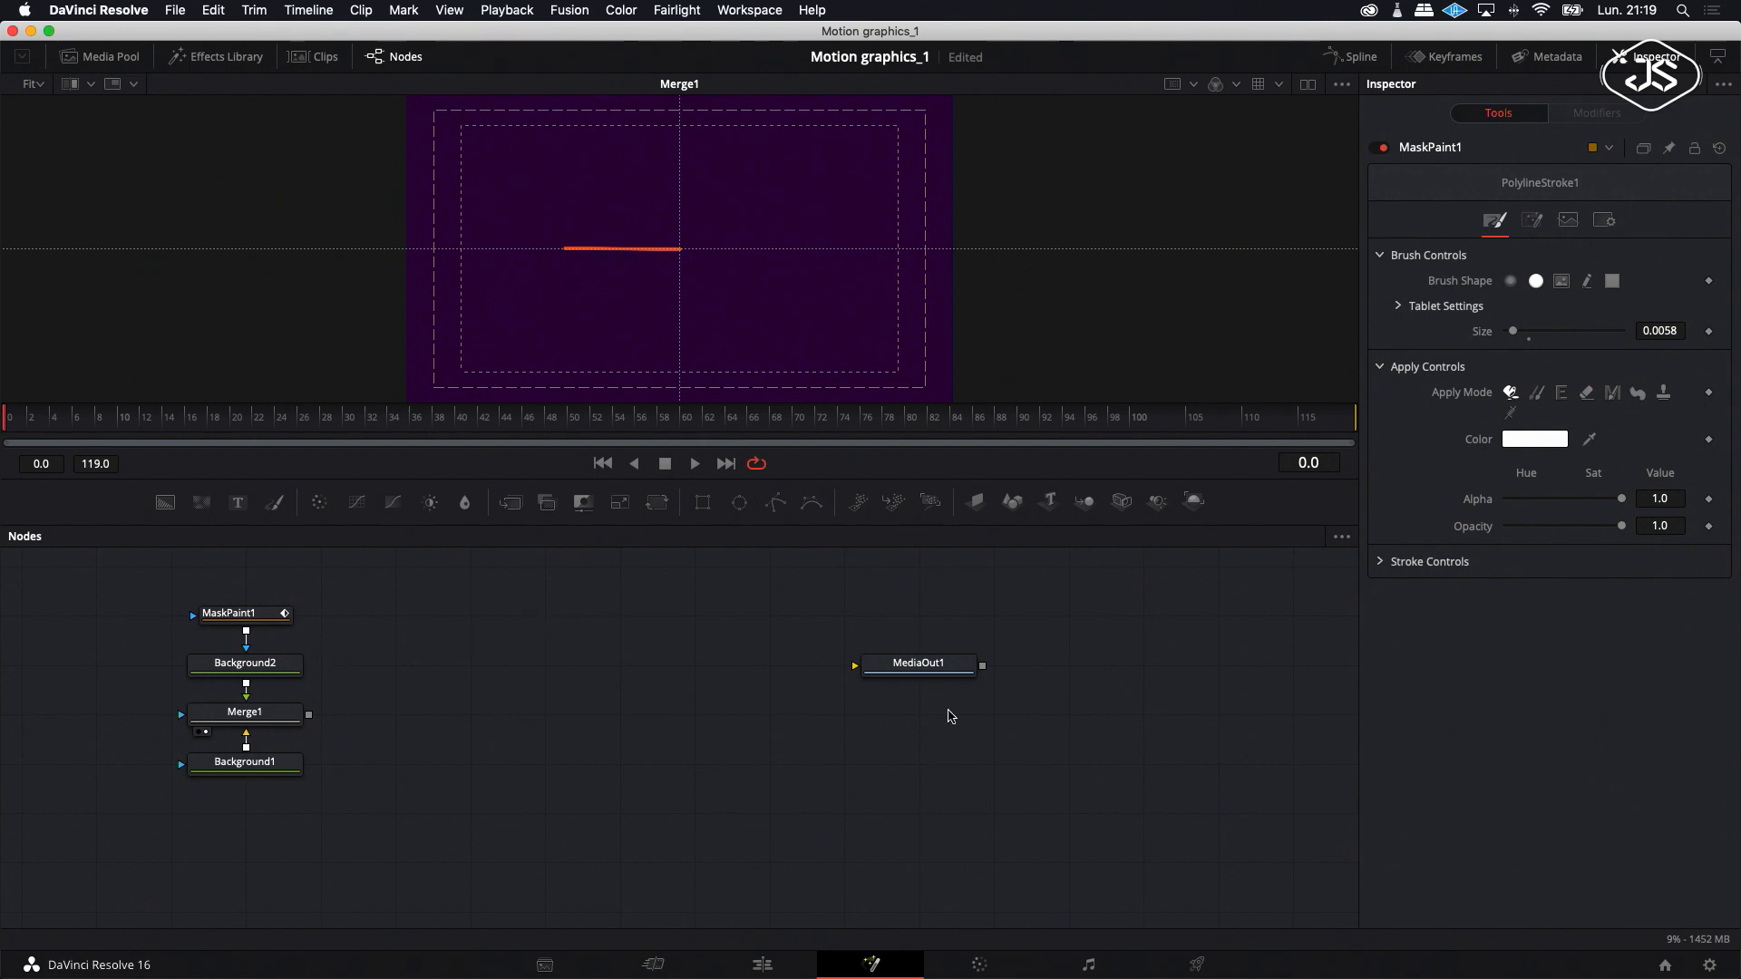
With the spline graph displayed, keyframe the MaskPaint1 stroke's Write On start and end at 0.0 on frame 0 and 1.0 on frame 10.
left_click(234, 620)
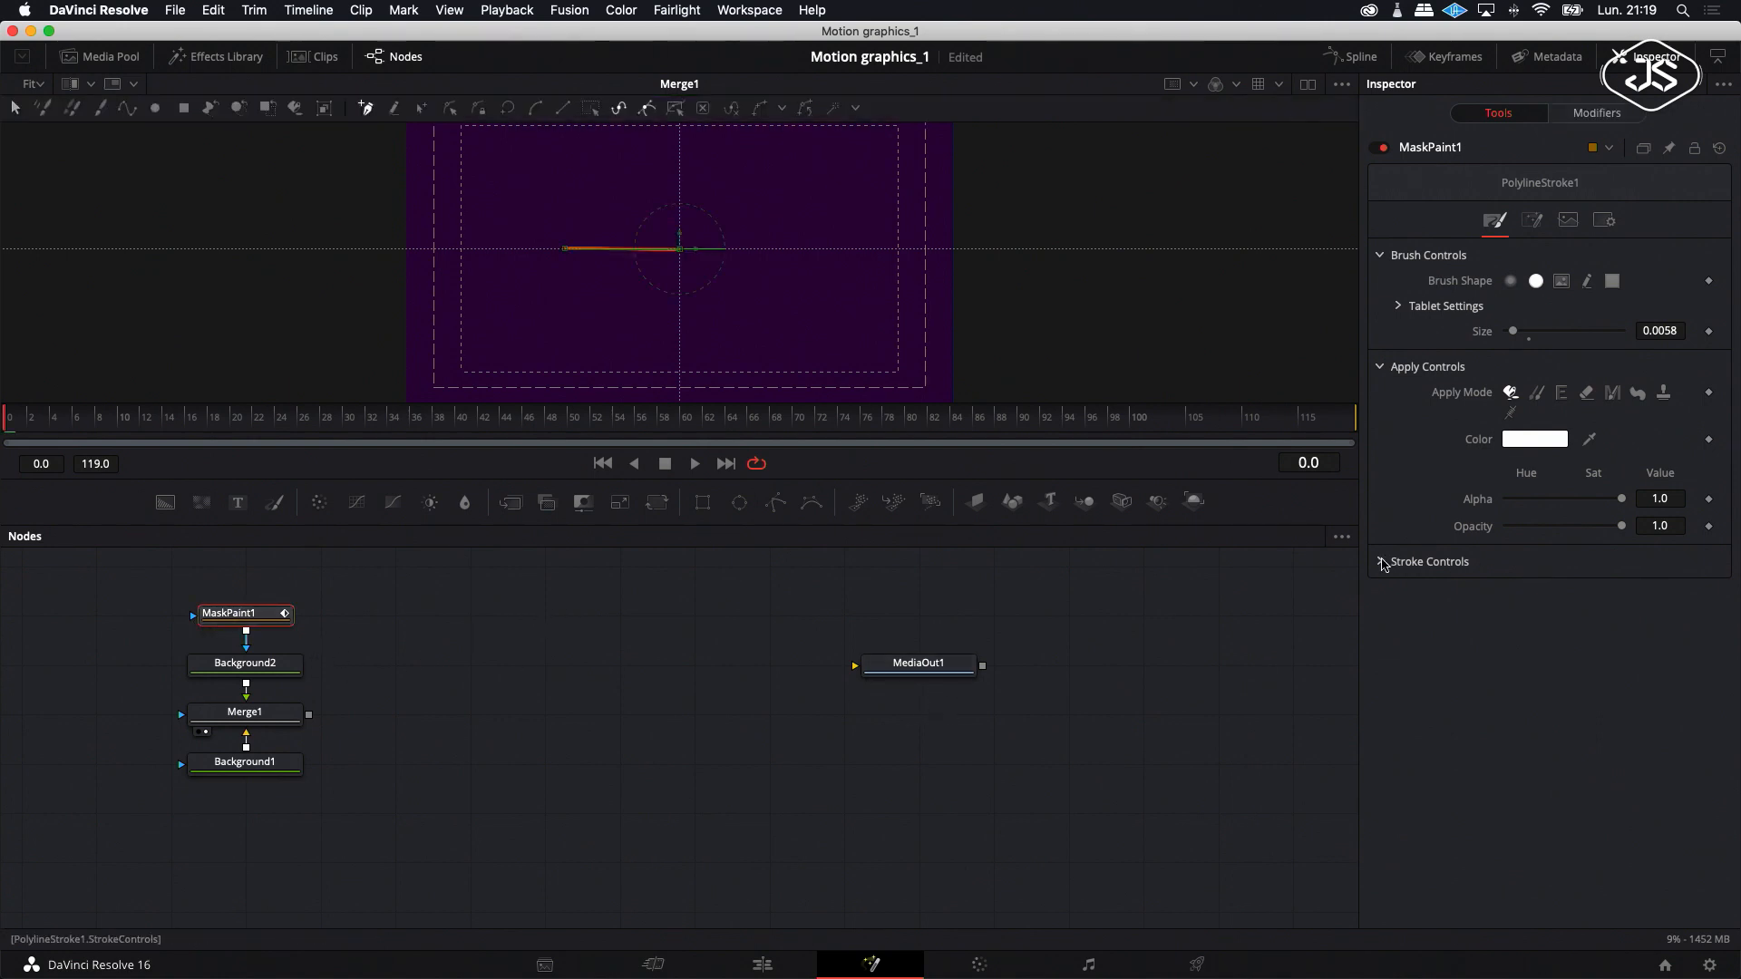
left_click(1381, 564)
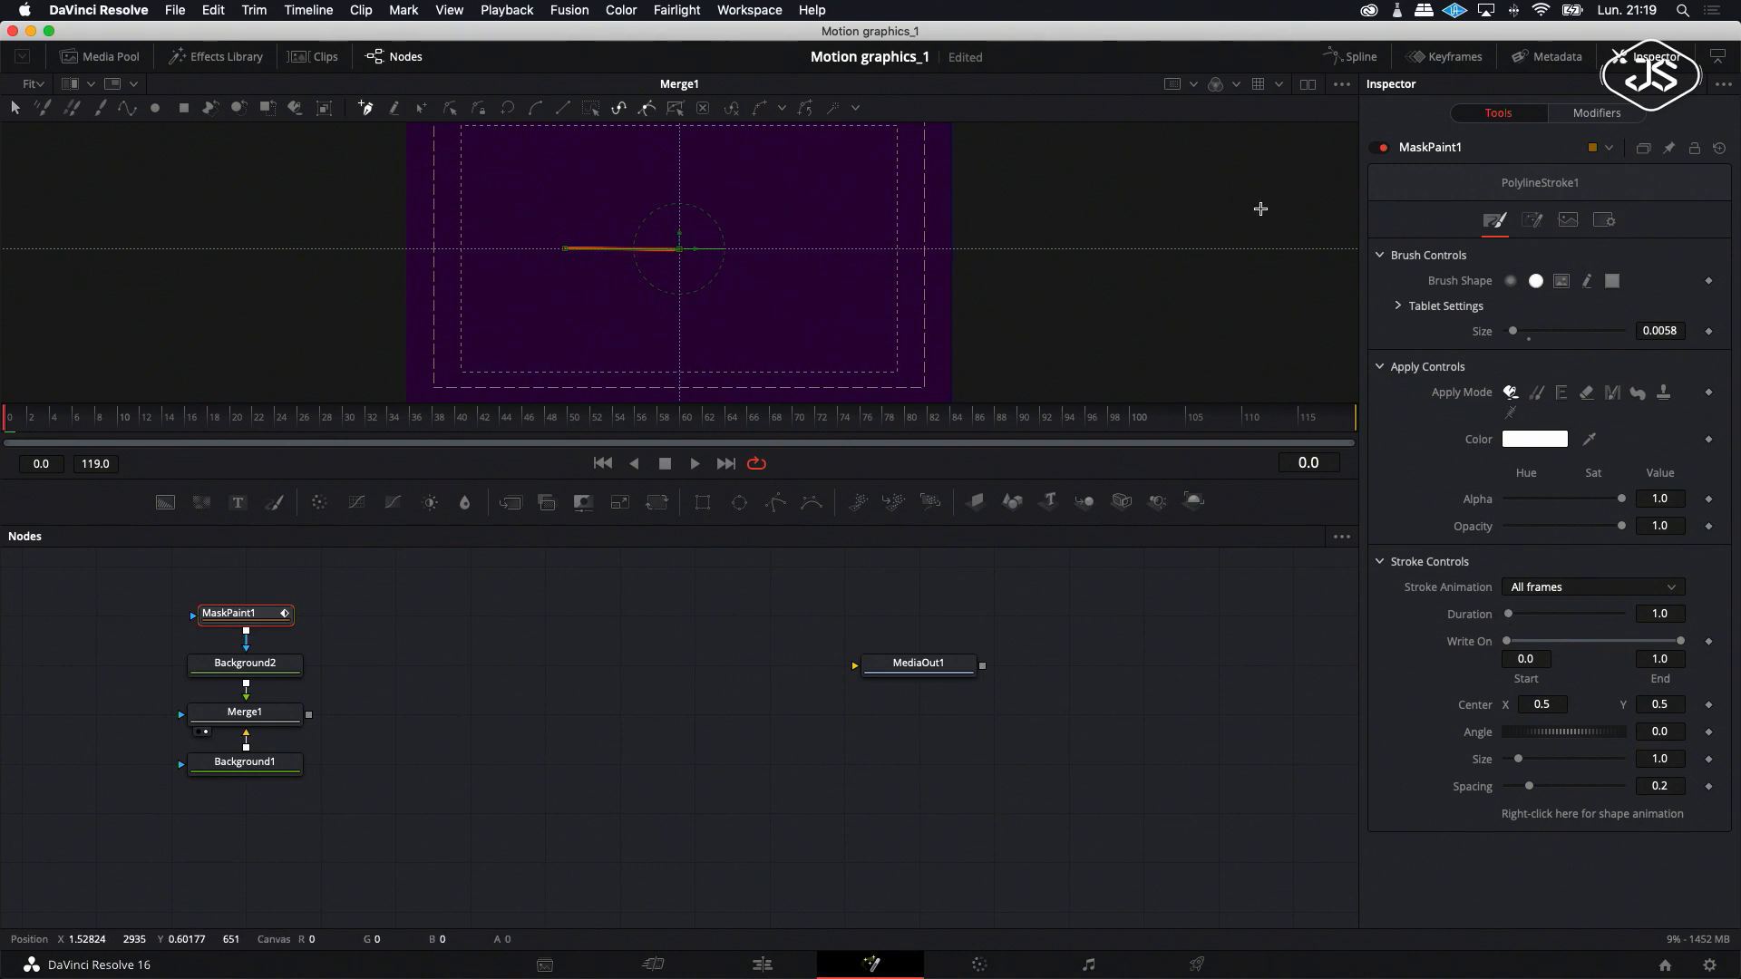
left_click(1362, 58)
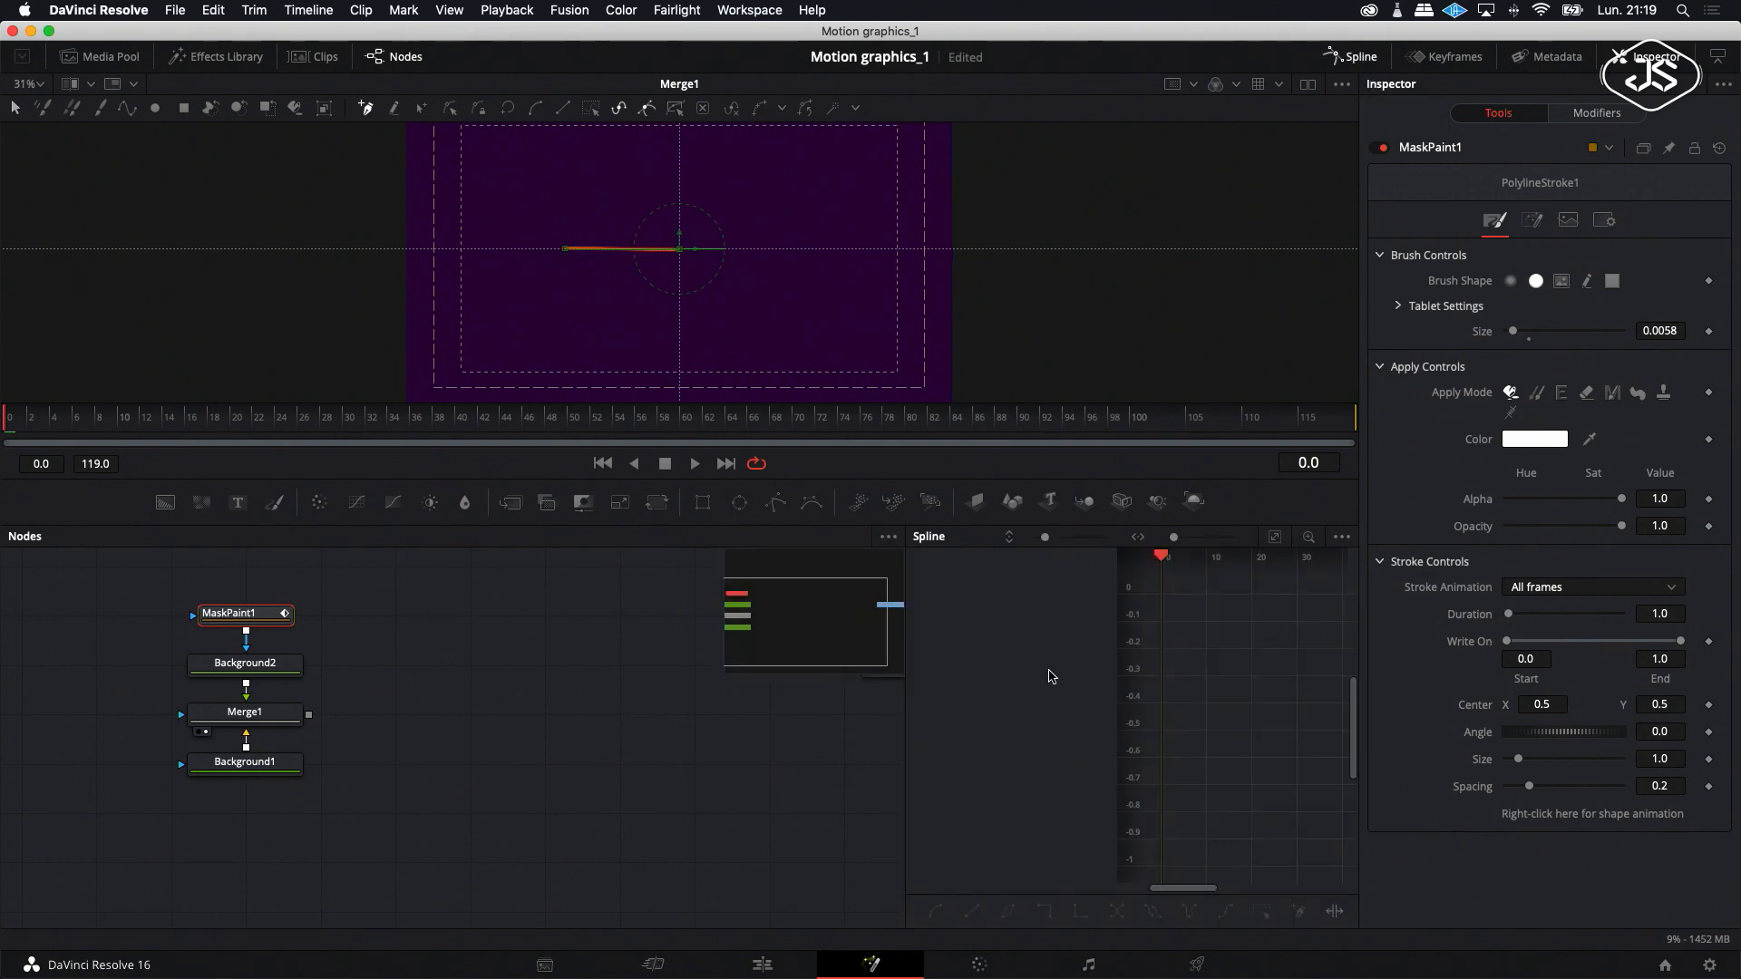
left_click_drag(1680, 642, 1516, 642)
left_click(1708, 642)
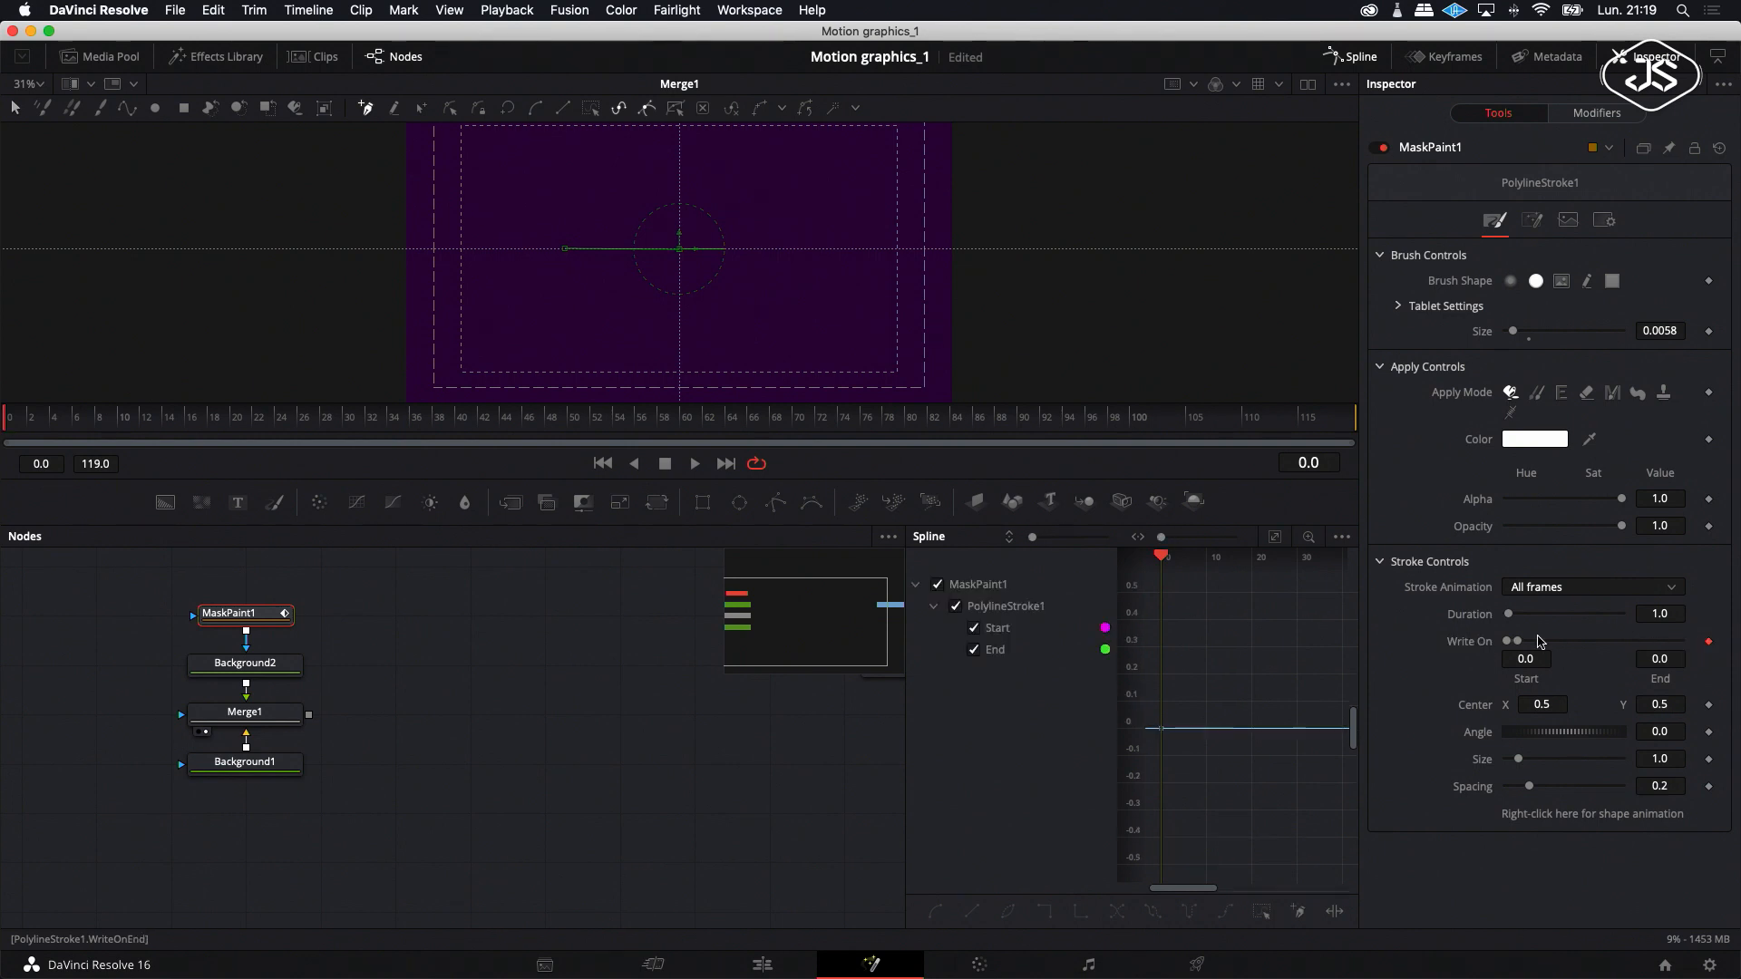
left_click_drag(1160, 564, 1206, 564)
left_click_drag(1520, 646, 1734, 665)
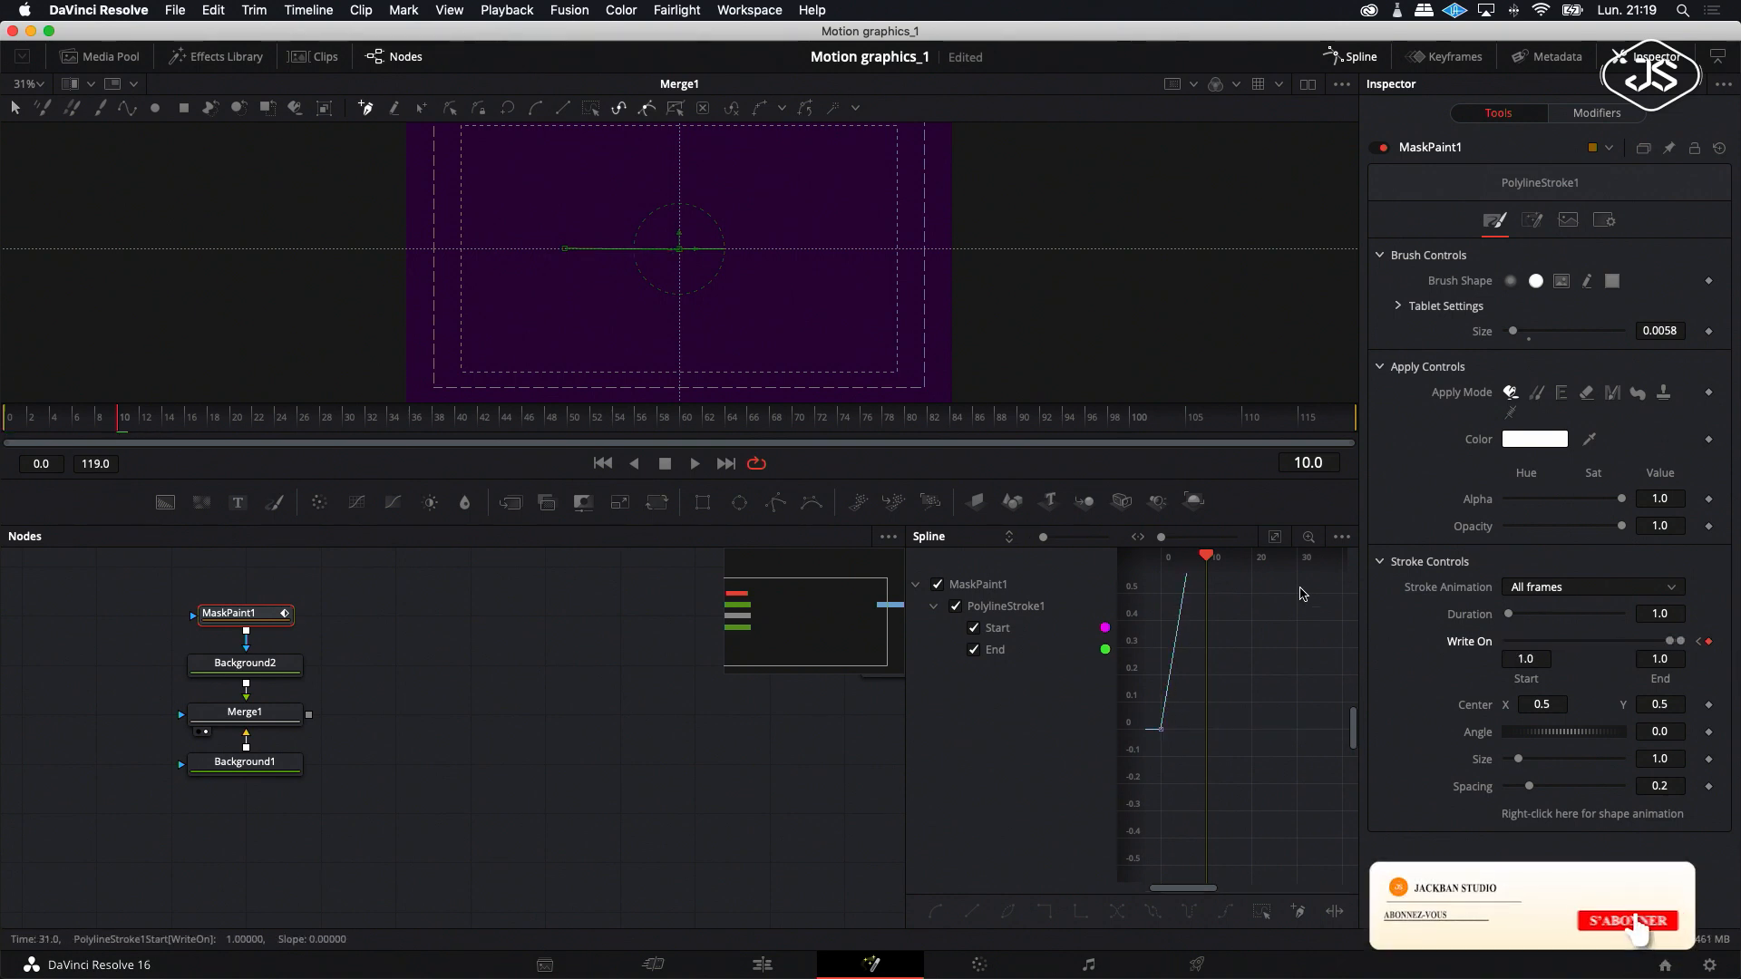
Fit the spline graph to the Write On curves and smooth all of the stroke's Start and End keyframes.
left_click(1275, 536)
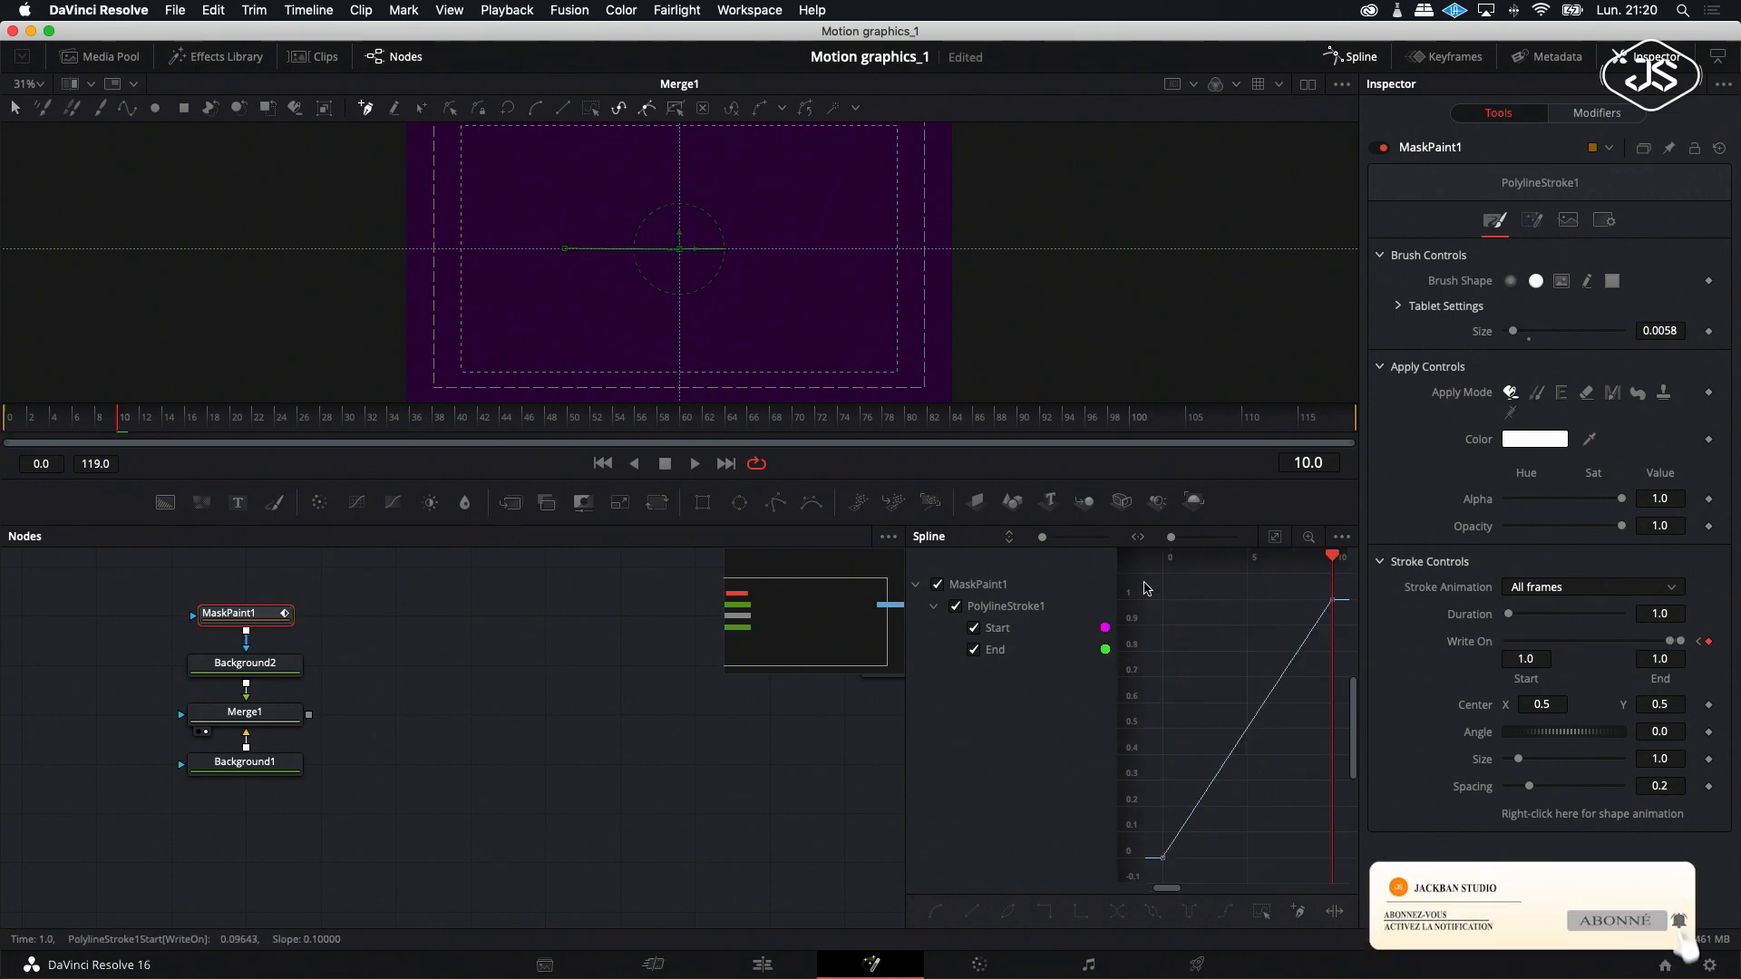
left_click_drag(1141, 583, 1357, 862)
left_click(941, 914)
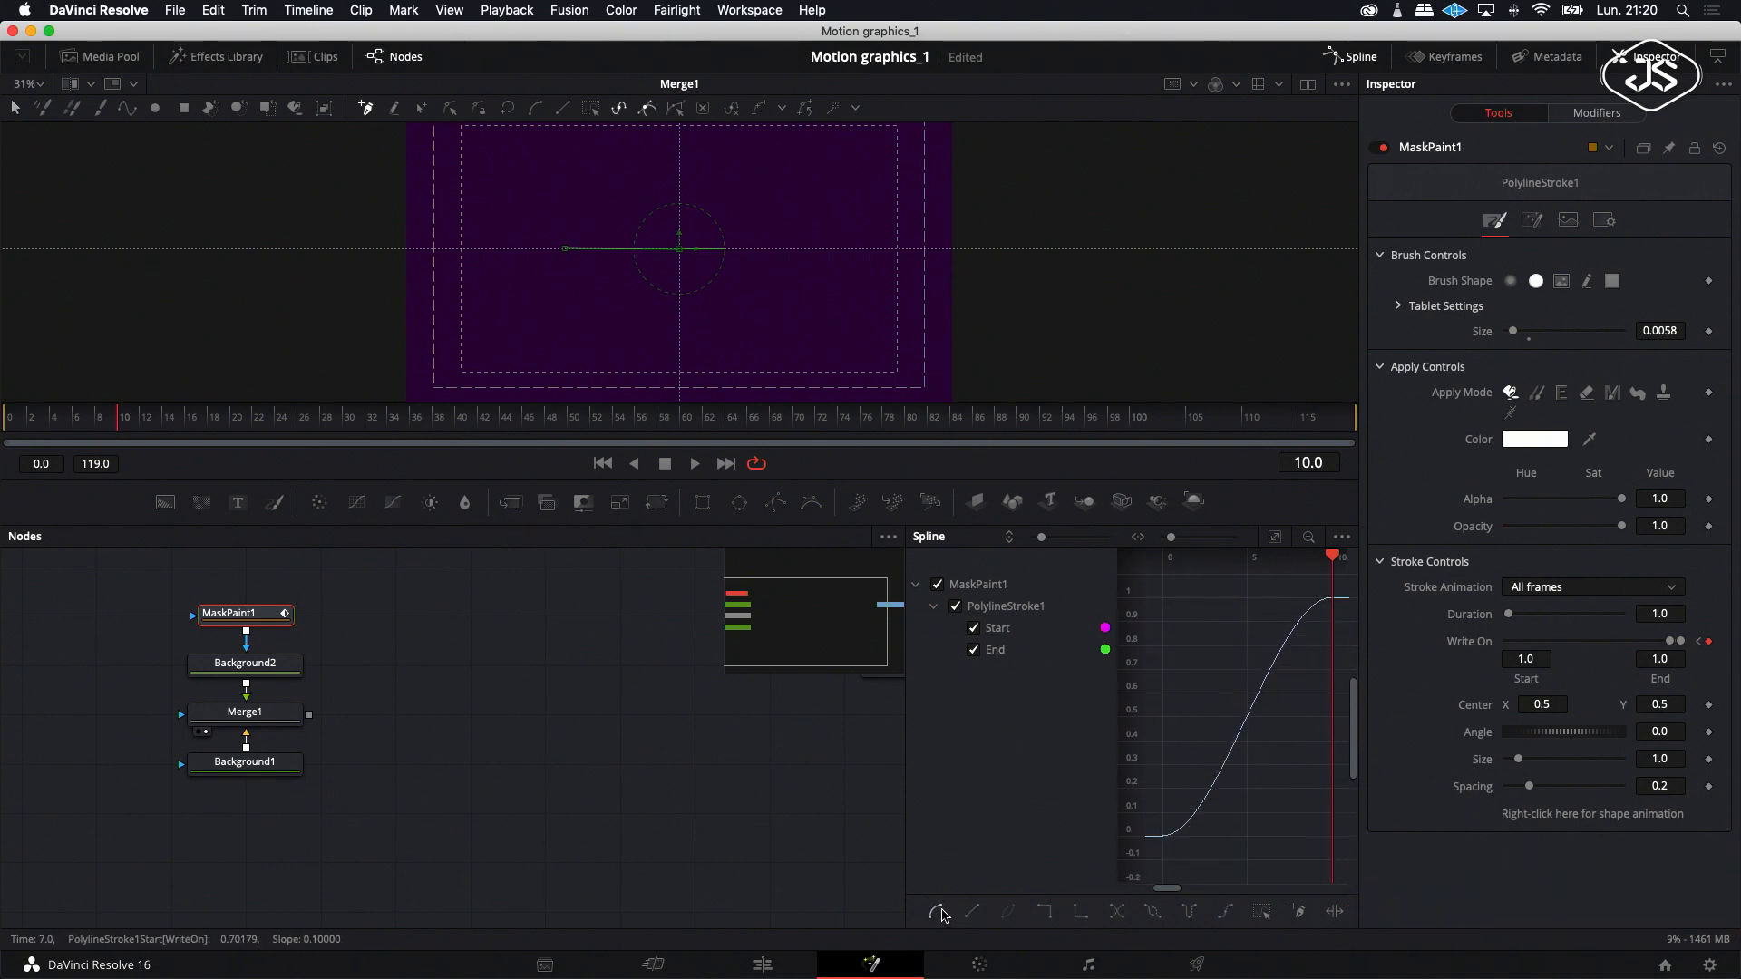
Isolate the stroke's End curve and extend the last keyframe's handle back to frame 0 for a strong ease-out.
left_click(602, 463)
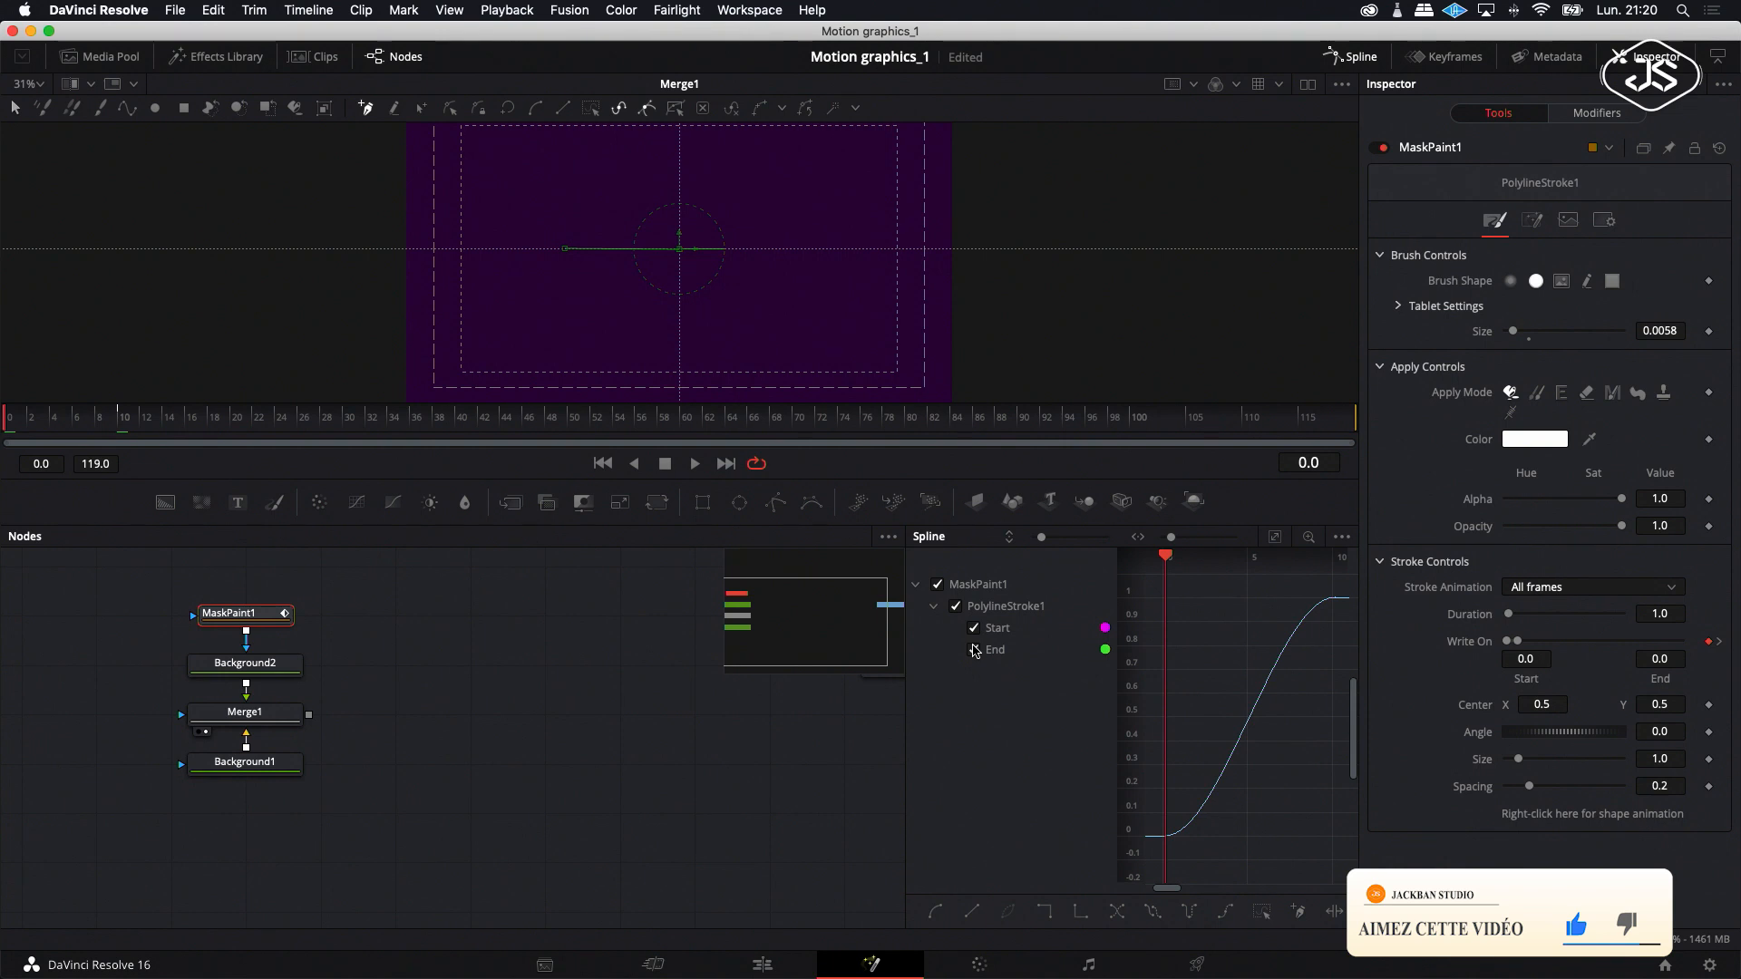
left_click(975, 629)
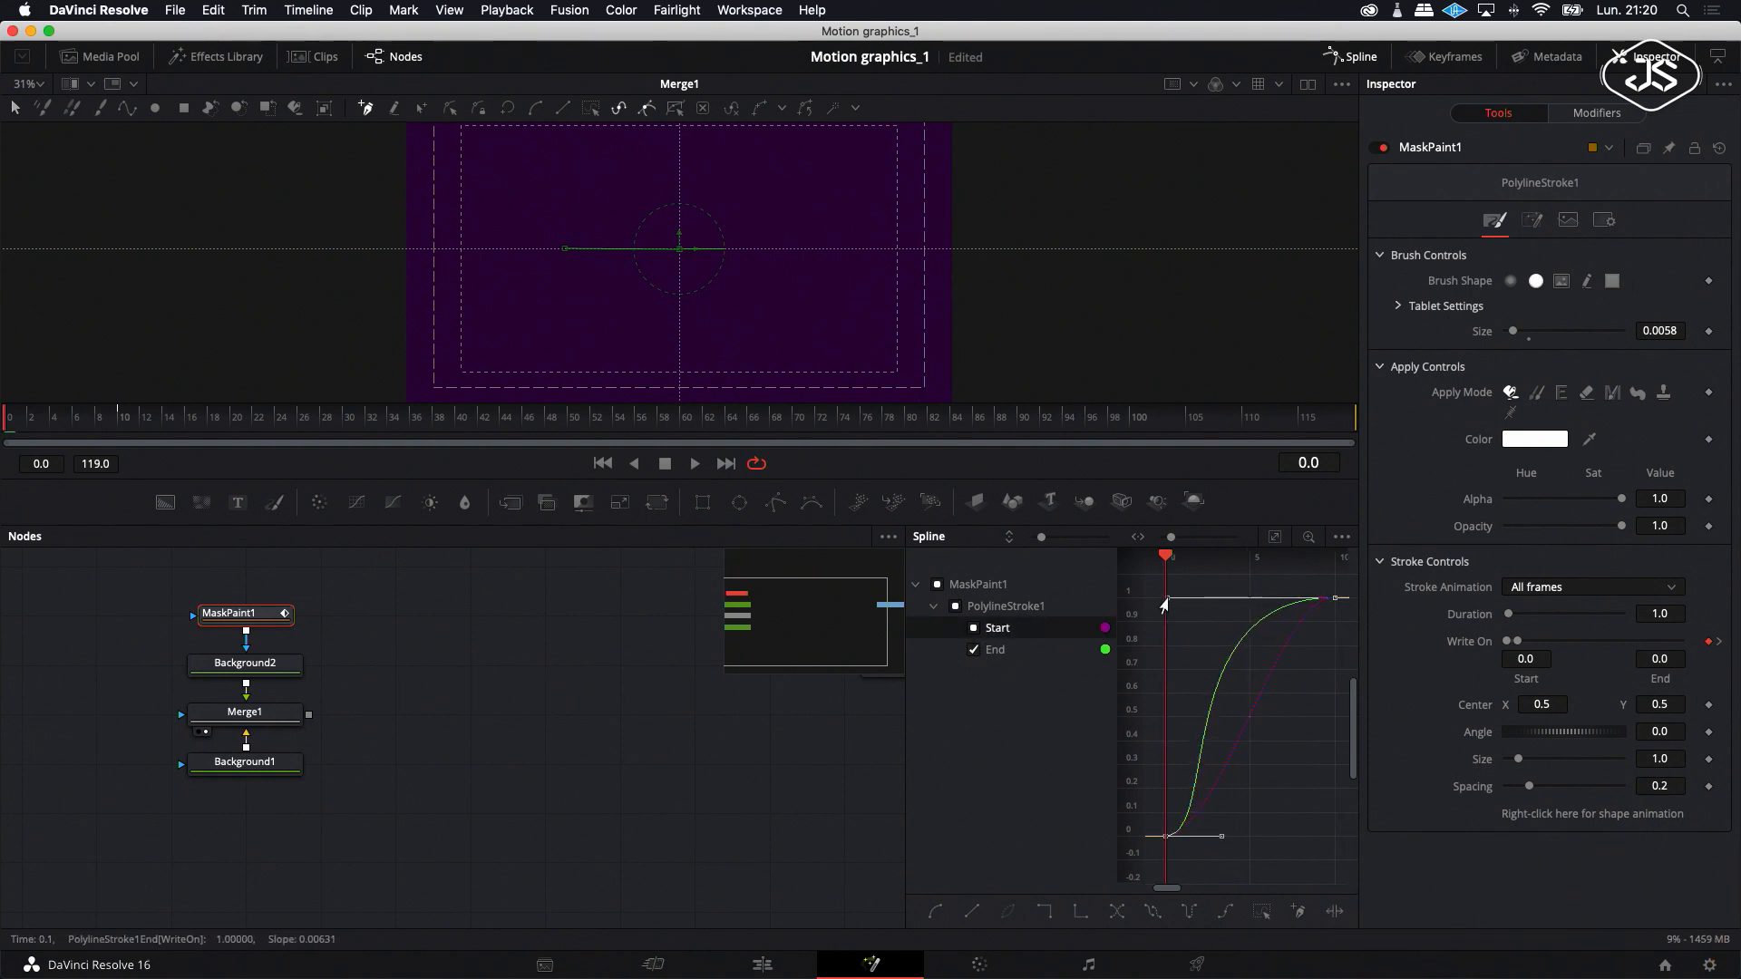
left_click(973, 650)
Isolate the stroke's Start curve and shift both of its keyframes 5 frames later, so it begins at frame 5.
left_click(975, 629)
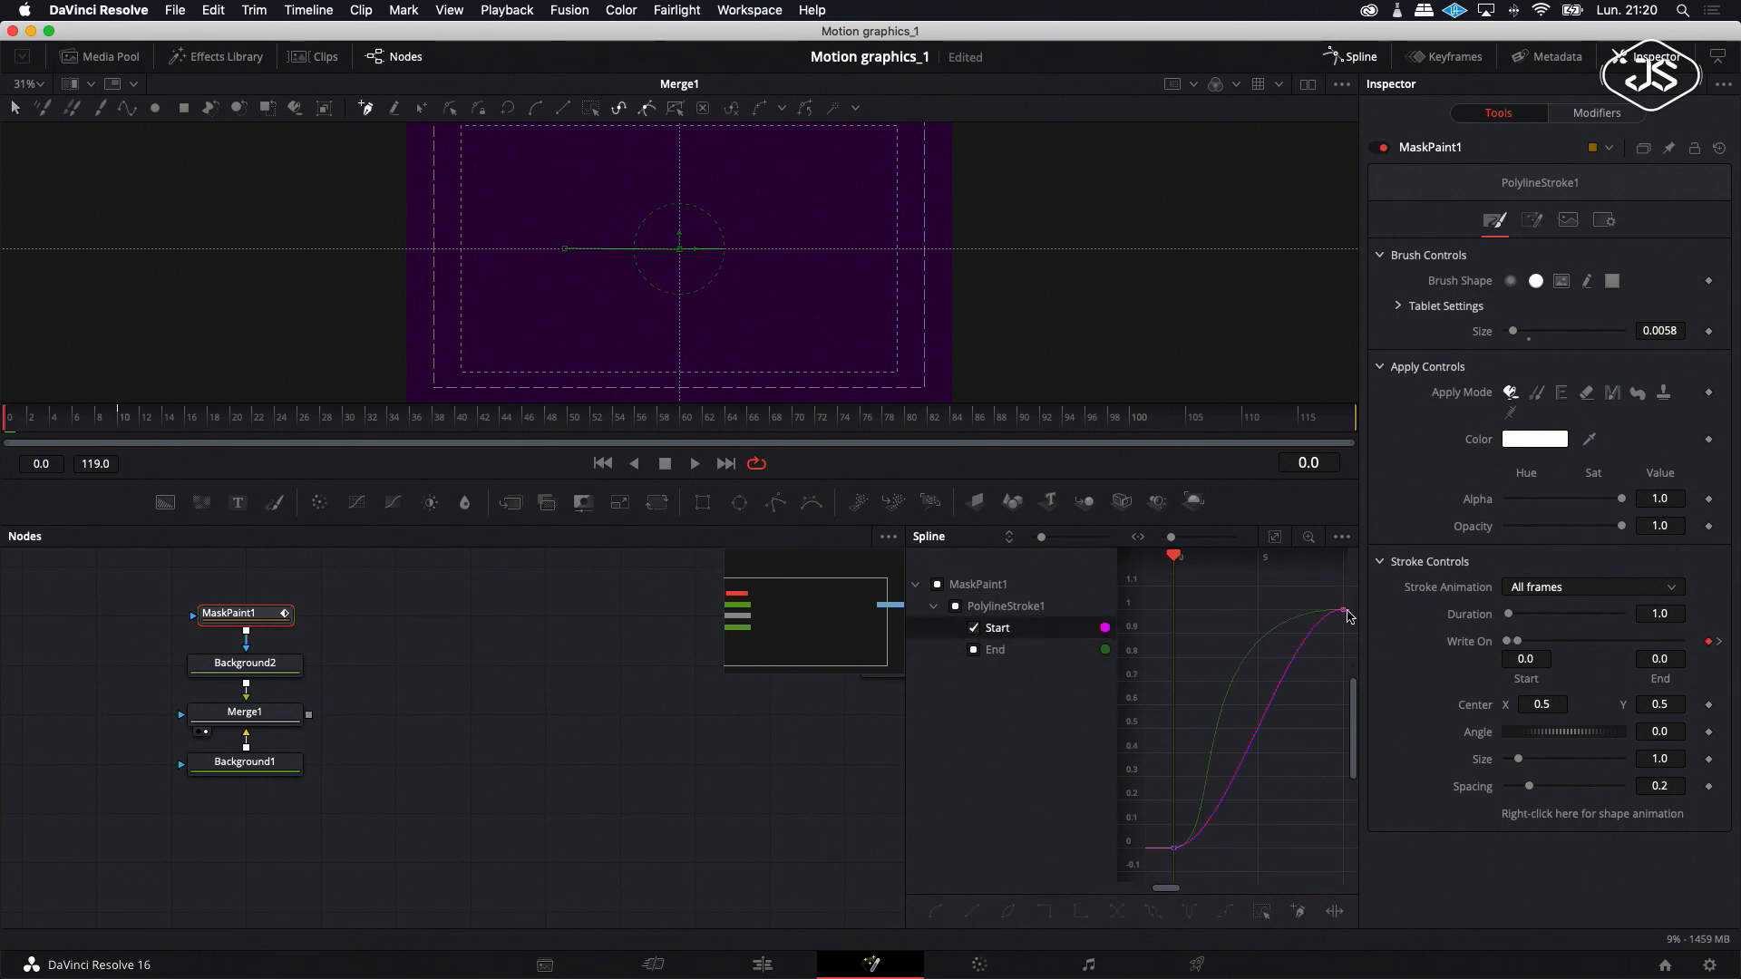
left_click_drag(1156, 600, 1360, 863)
left_click_drag(1175, 555, 1257, 555)
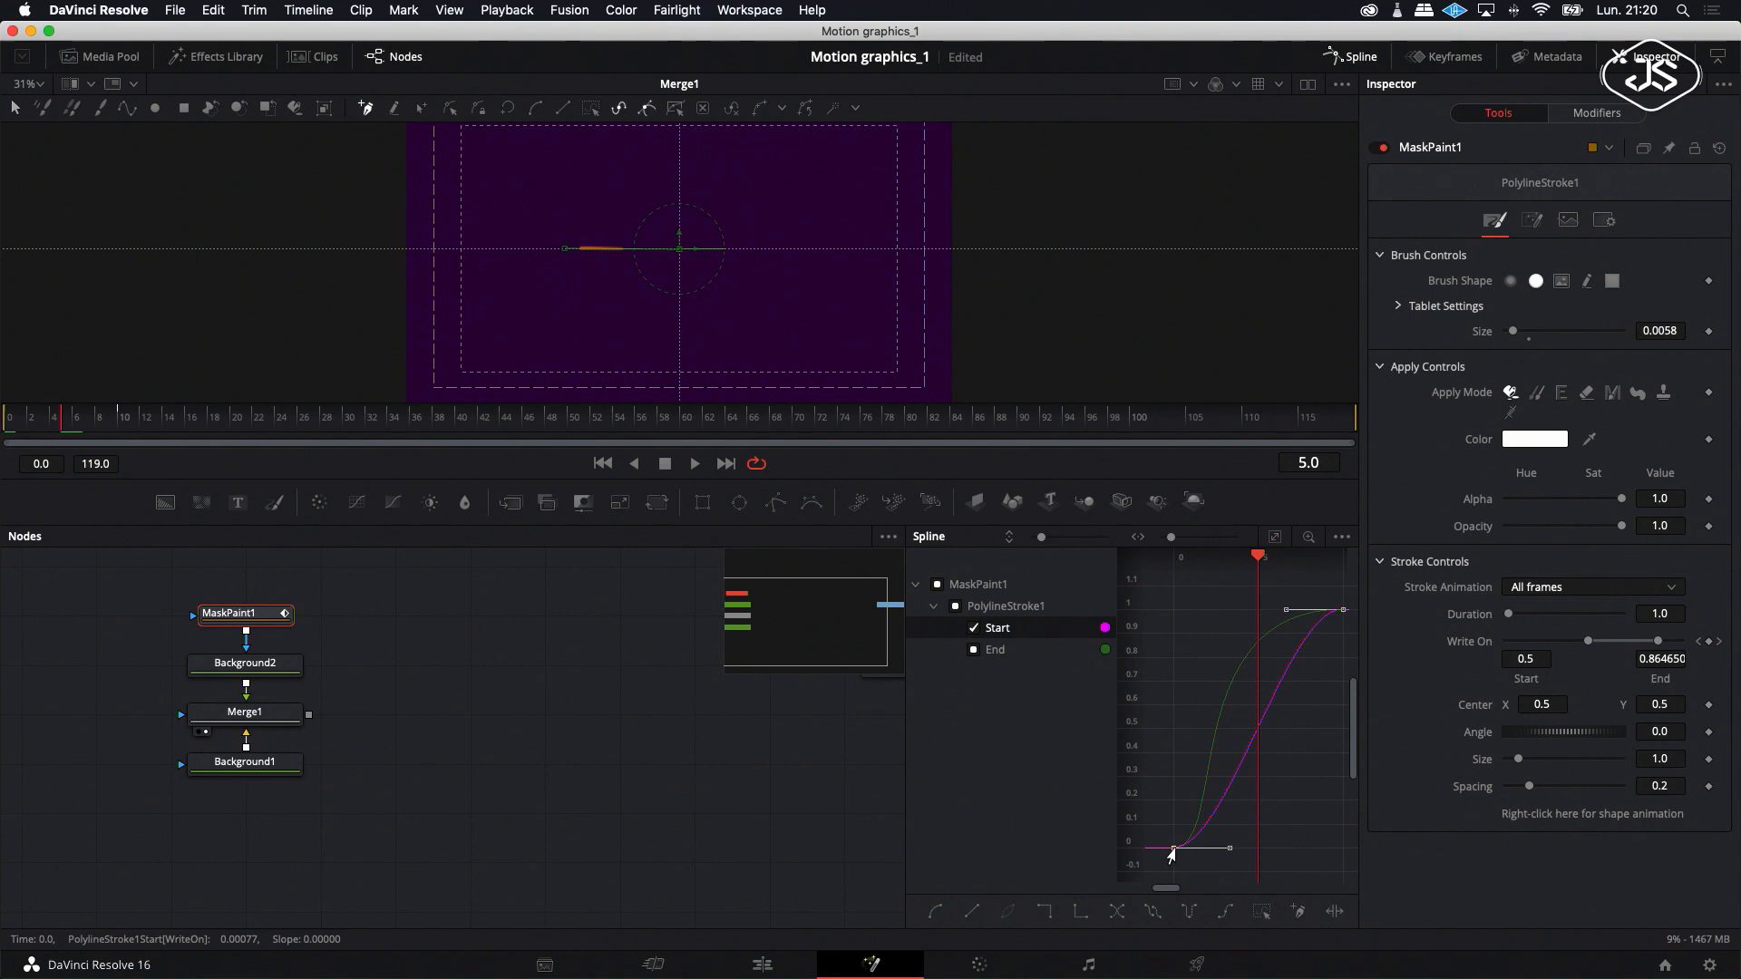
left_click_drag(1172, 848, 1258, 847)
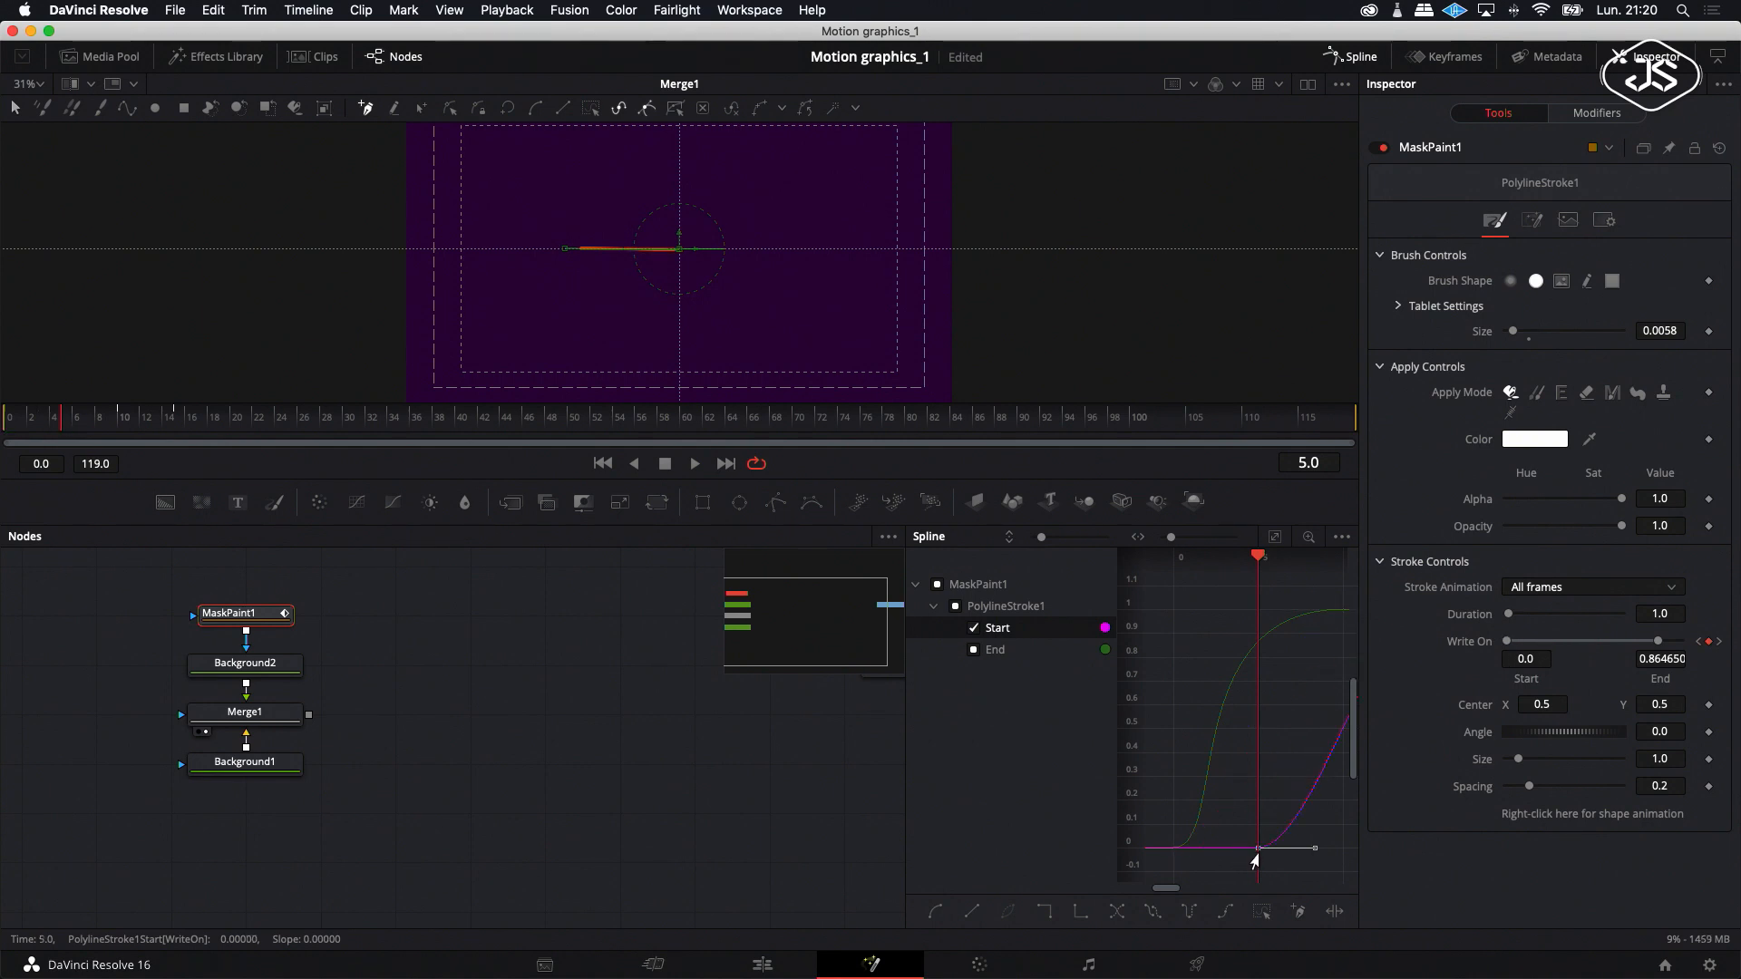
Extend the handle of the Start curve's last keyframe back to frame 5 for a strong ease-out.
left_click(1275, 834)
key("ctrl+f")
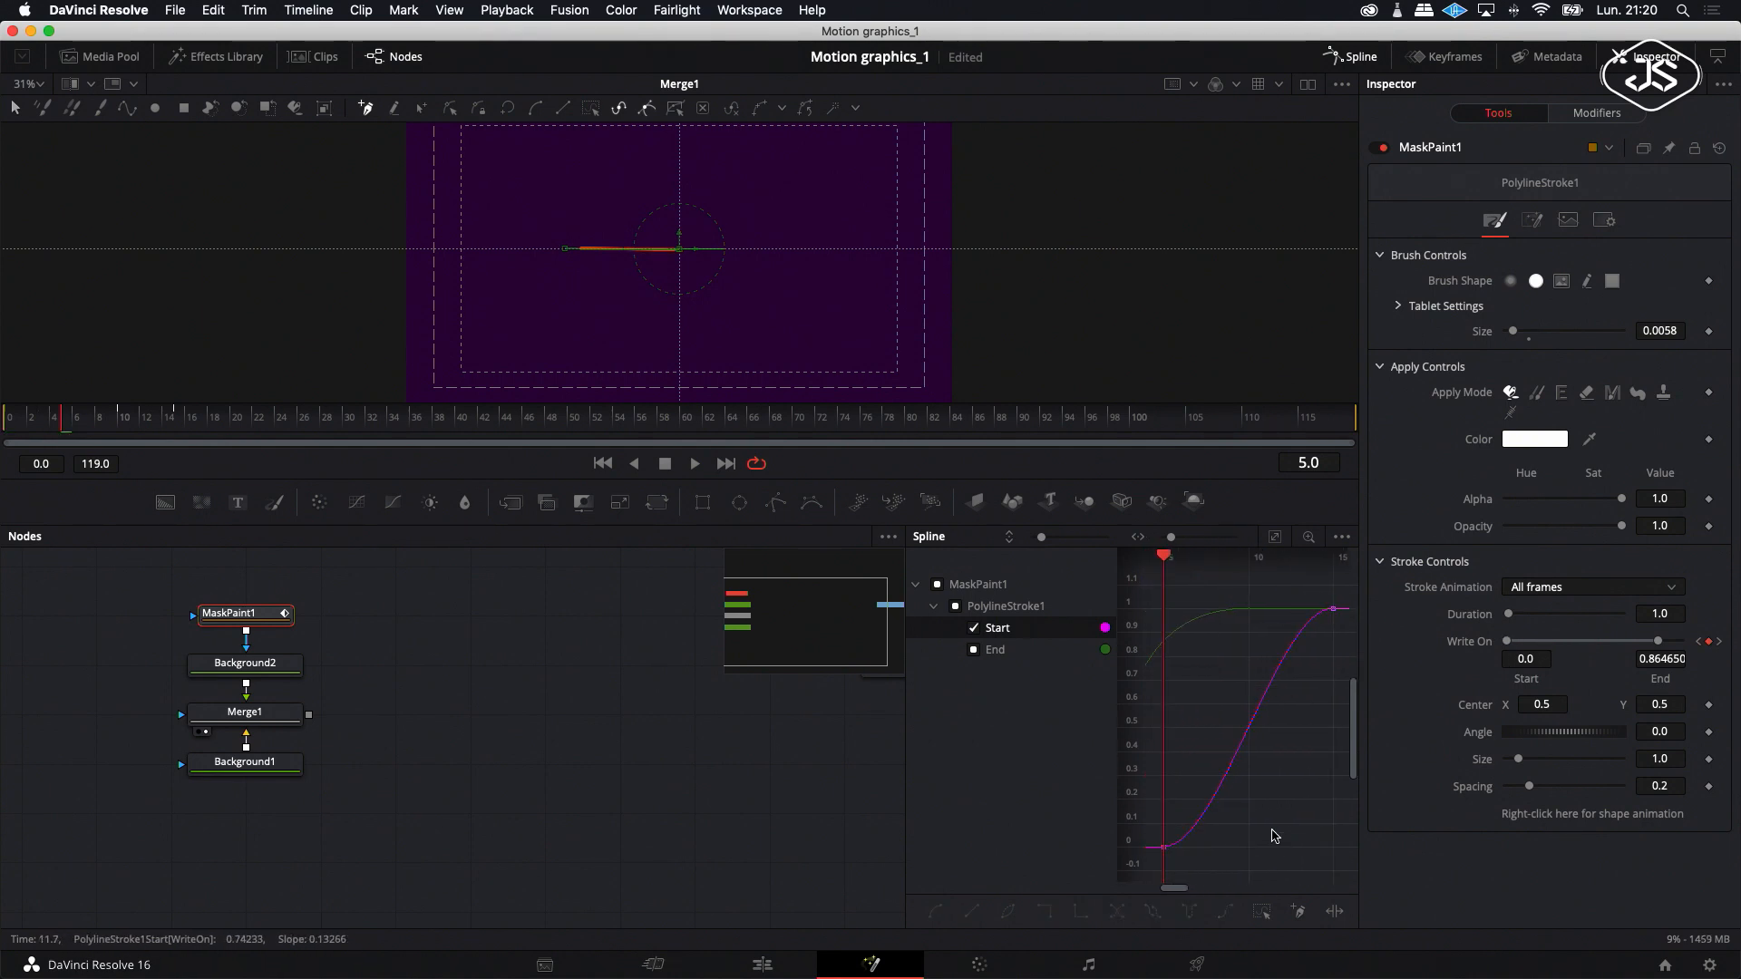
left_click(1333, 609)
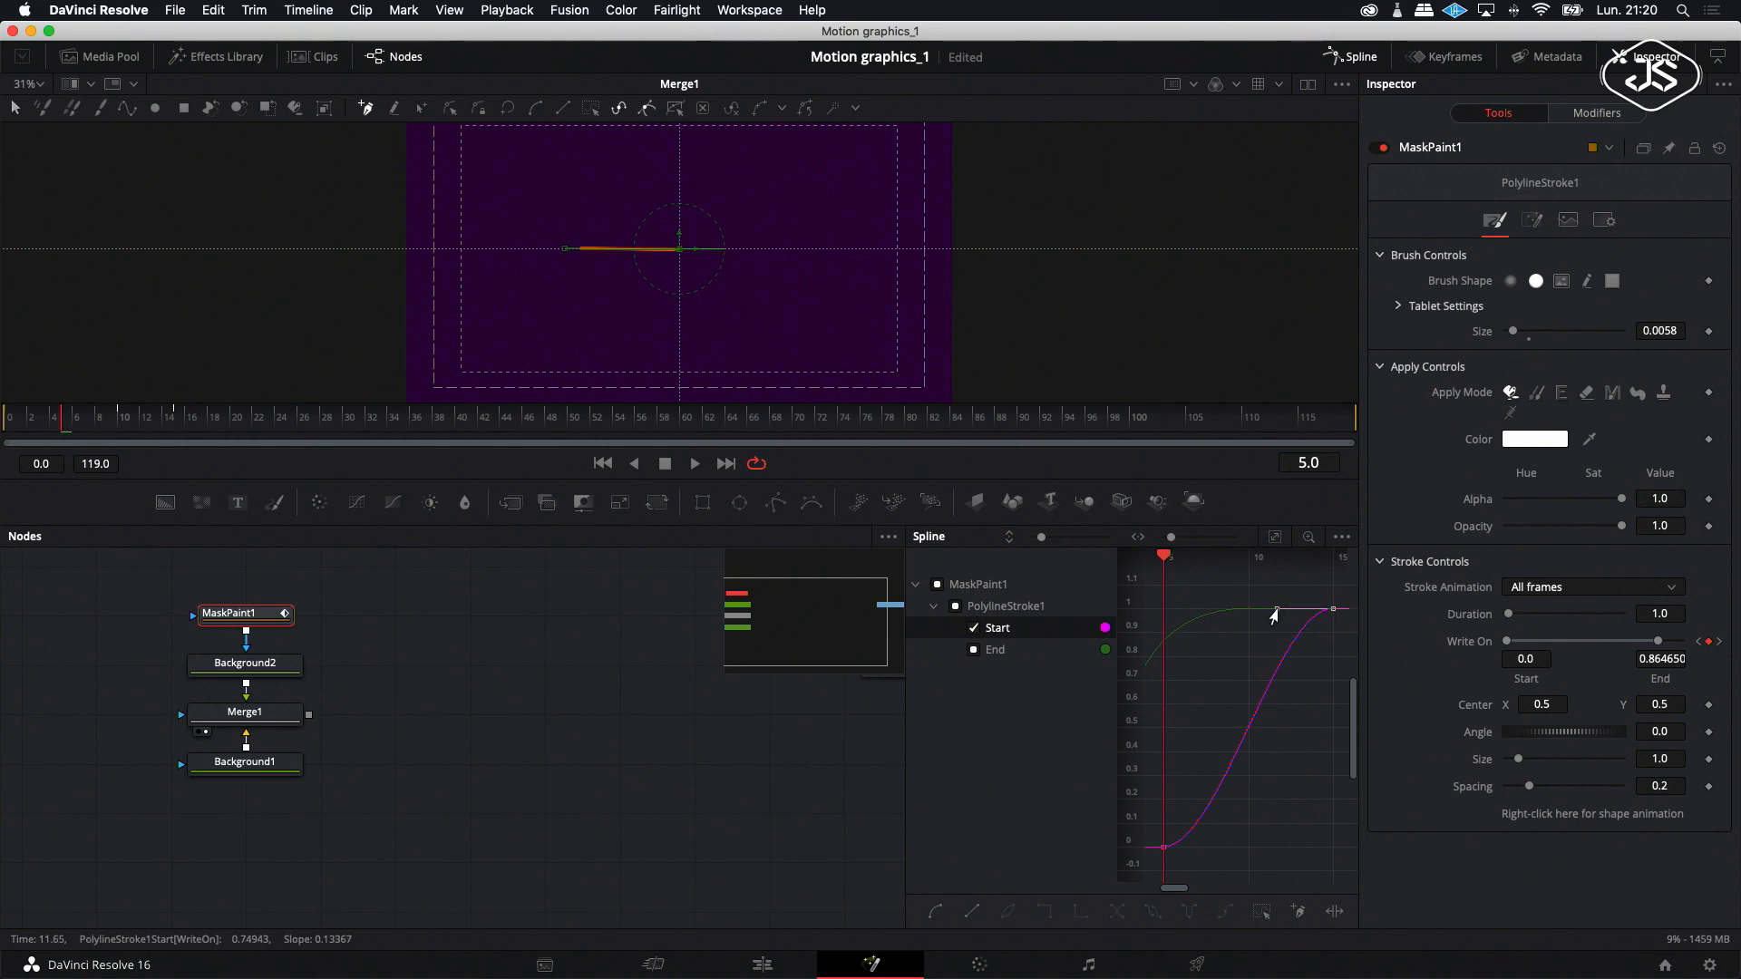
left_click_drag(1270, 610, 1158, 610)
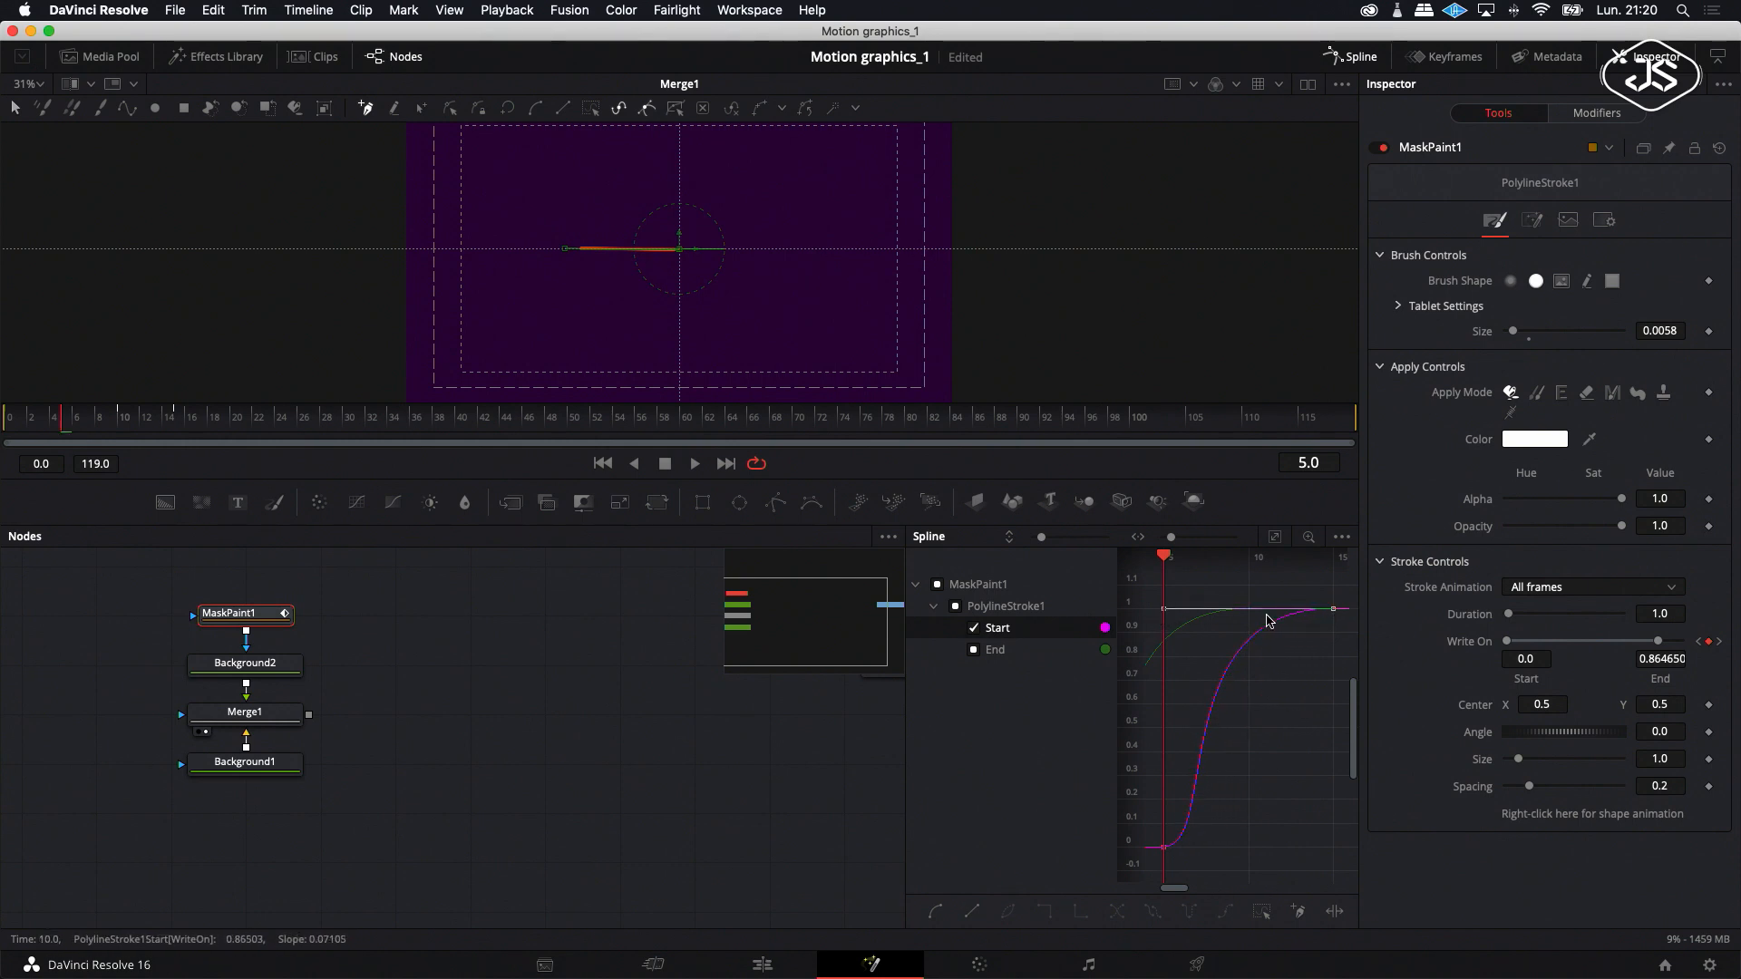
Shorten the render range to end at frame 19 and play back the line animation.
left_click_drag(1356, 419, 375, 421)
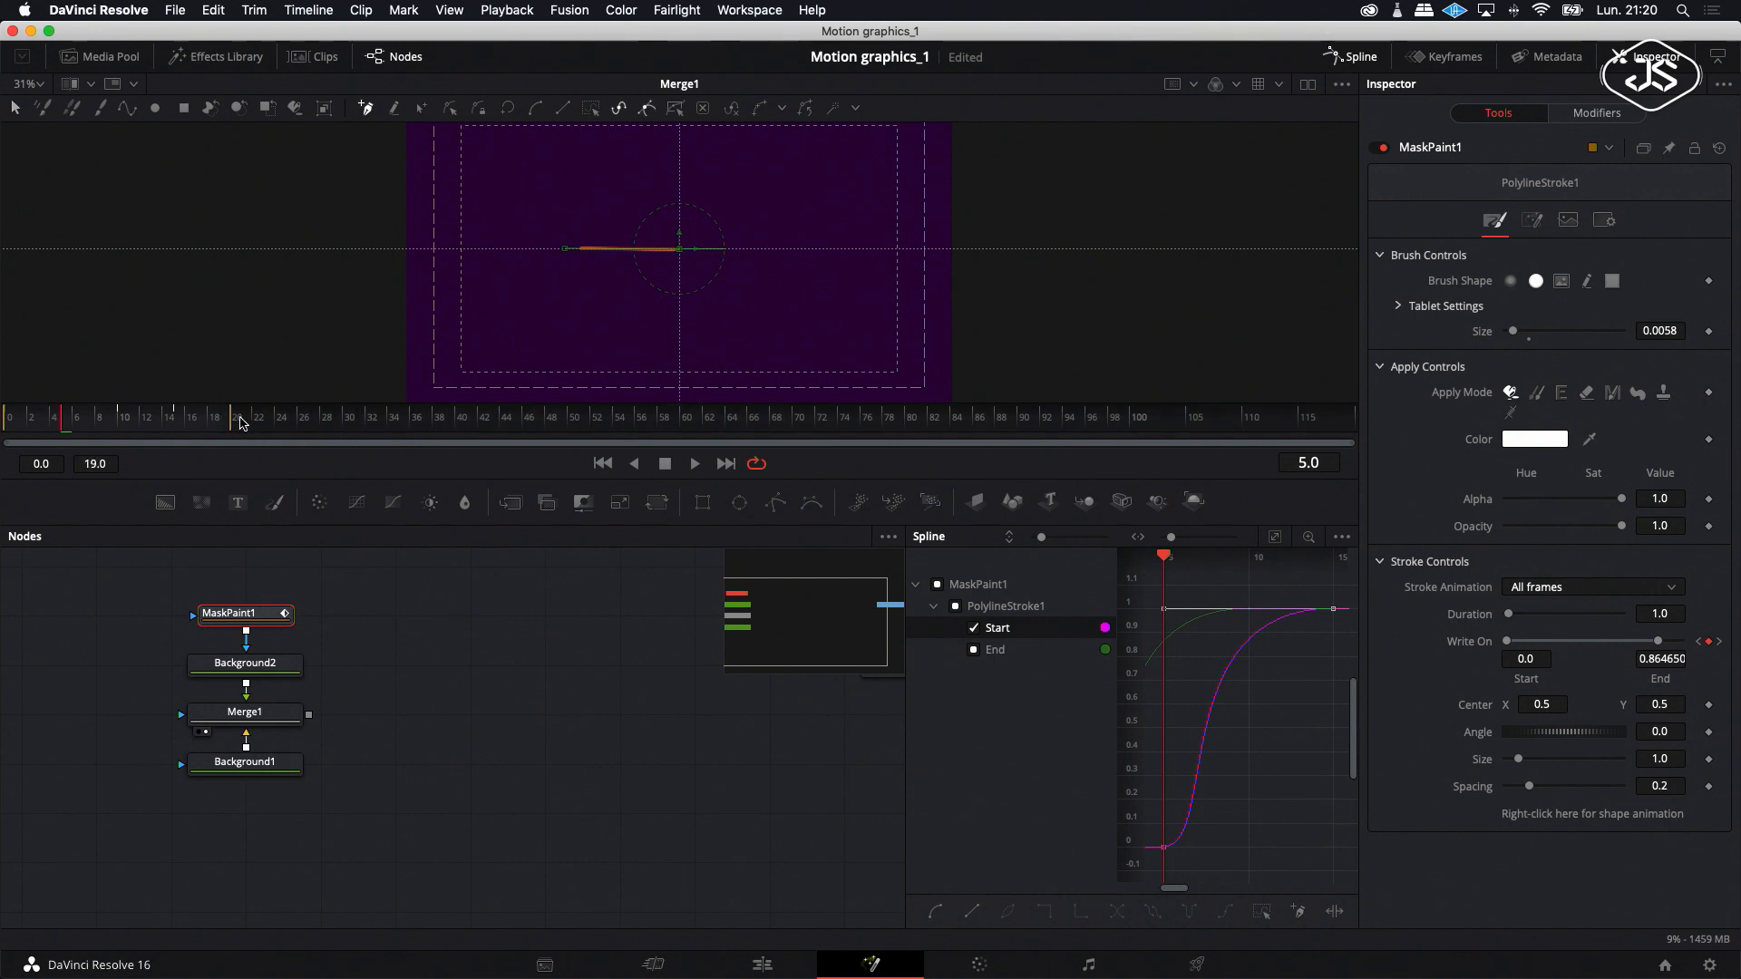
left_click_drag(234, 423, 347, 432)
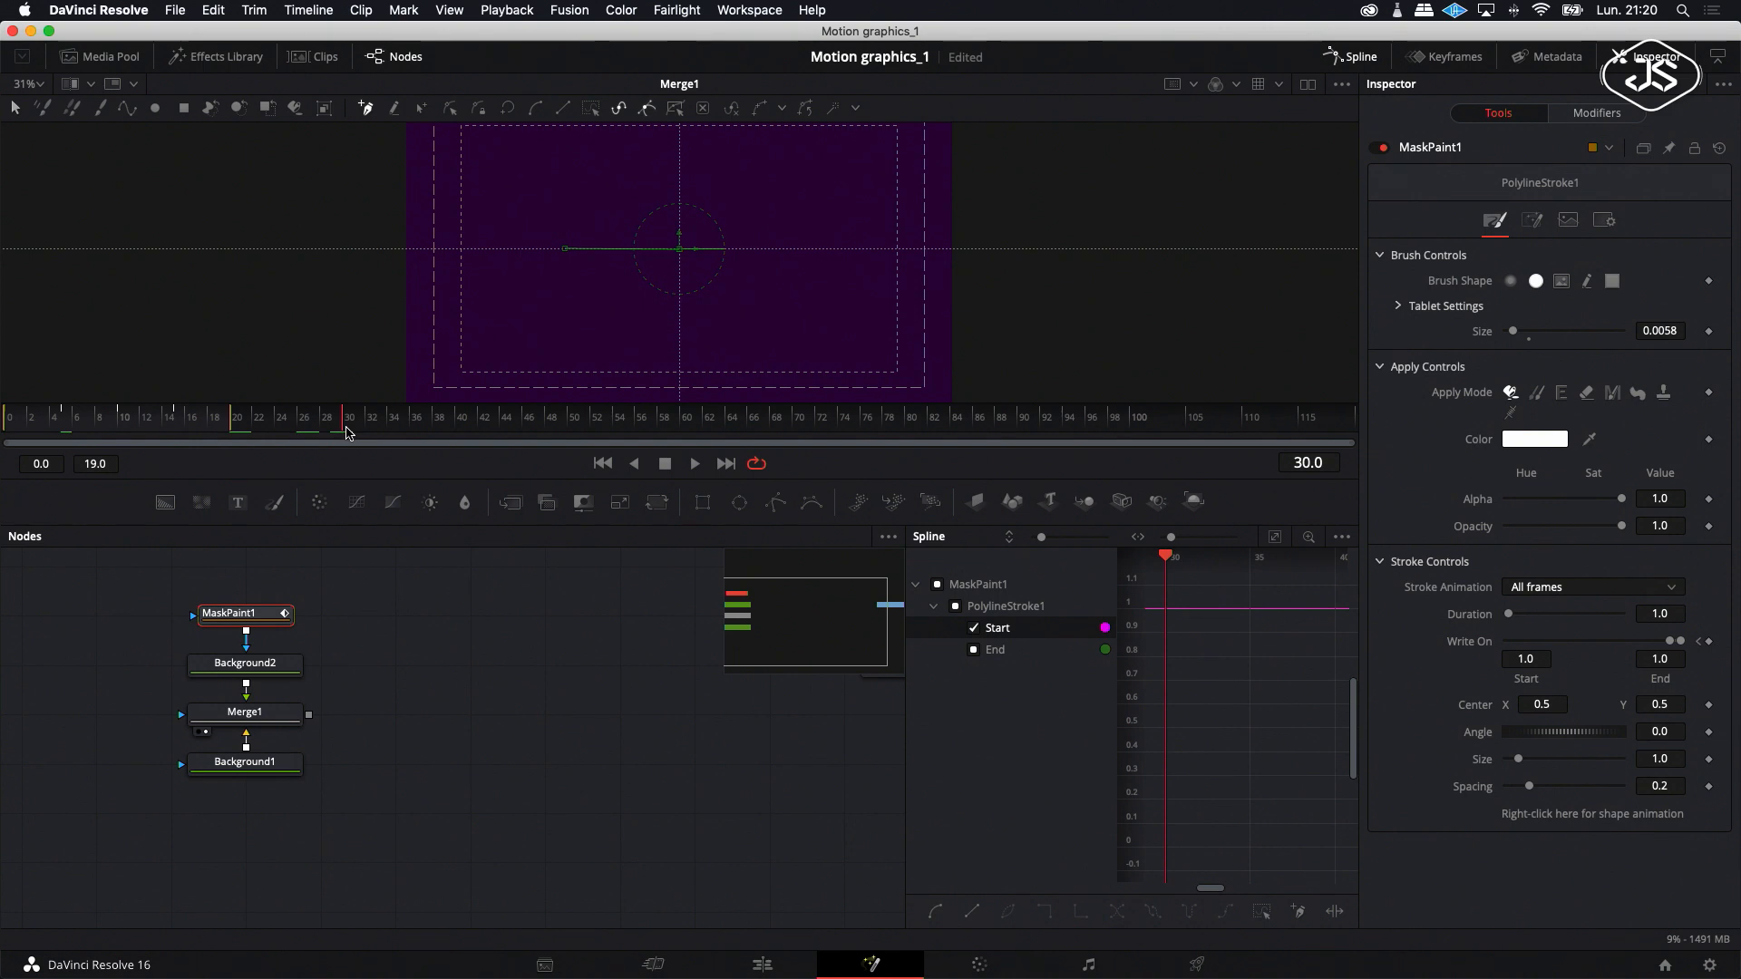
left_click(694, 465)
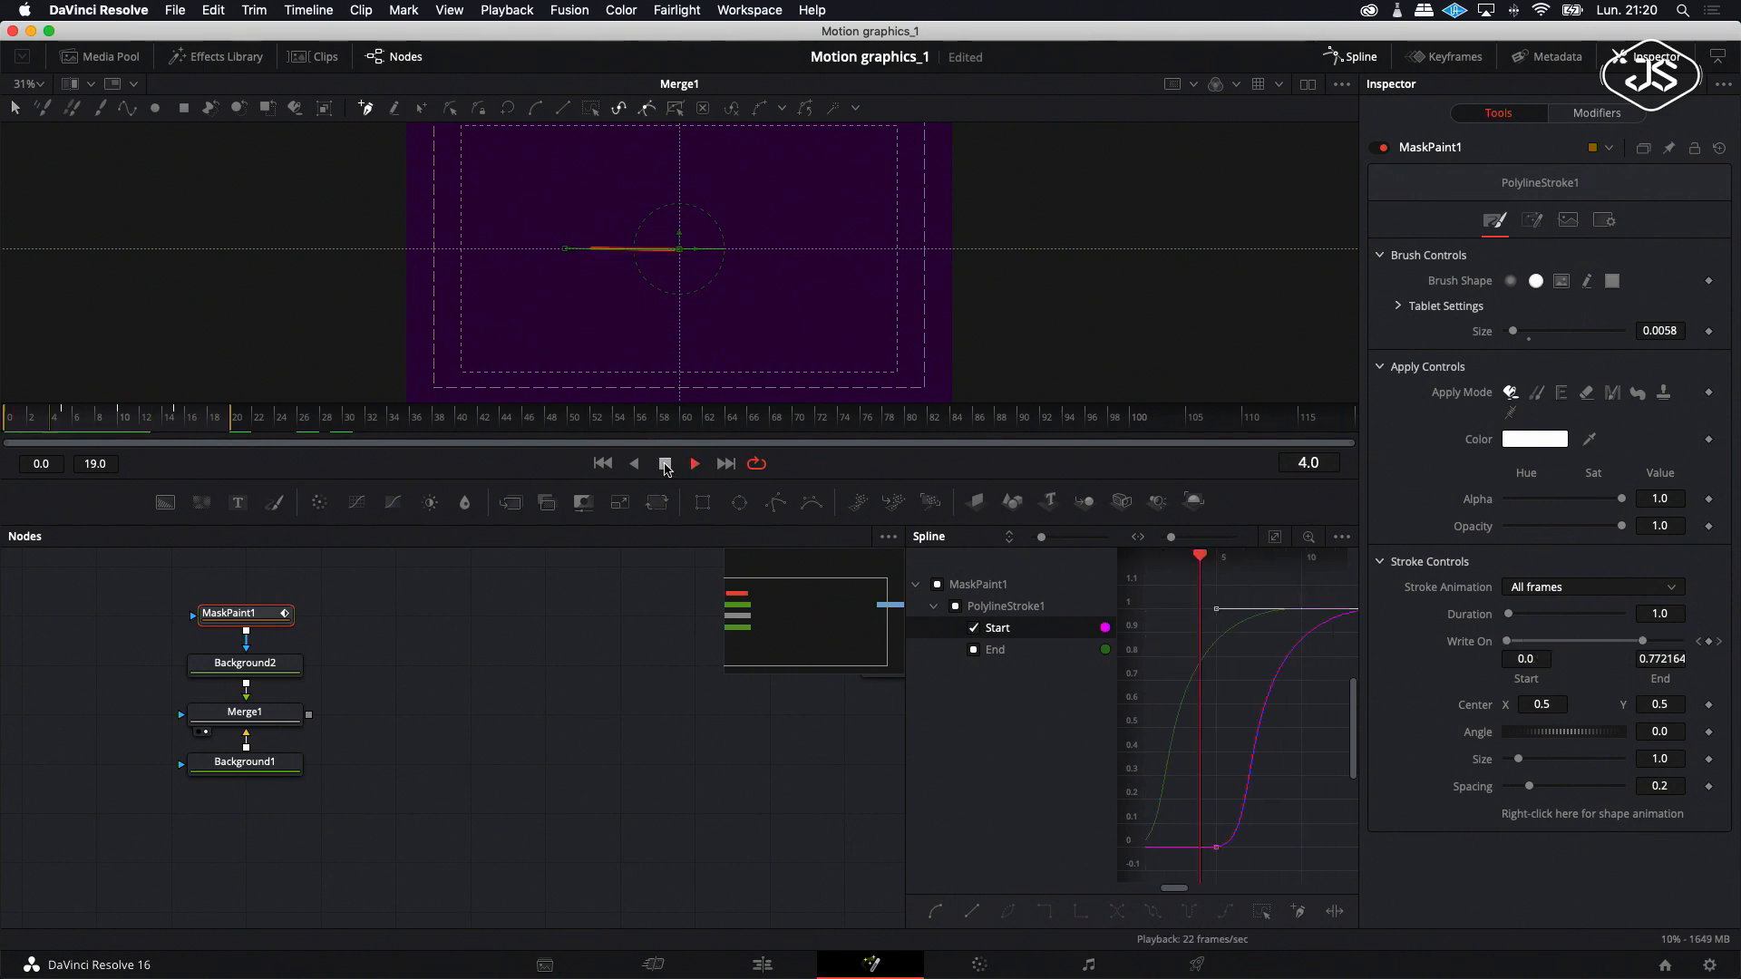
left_click(664, 464)
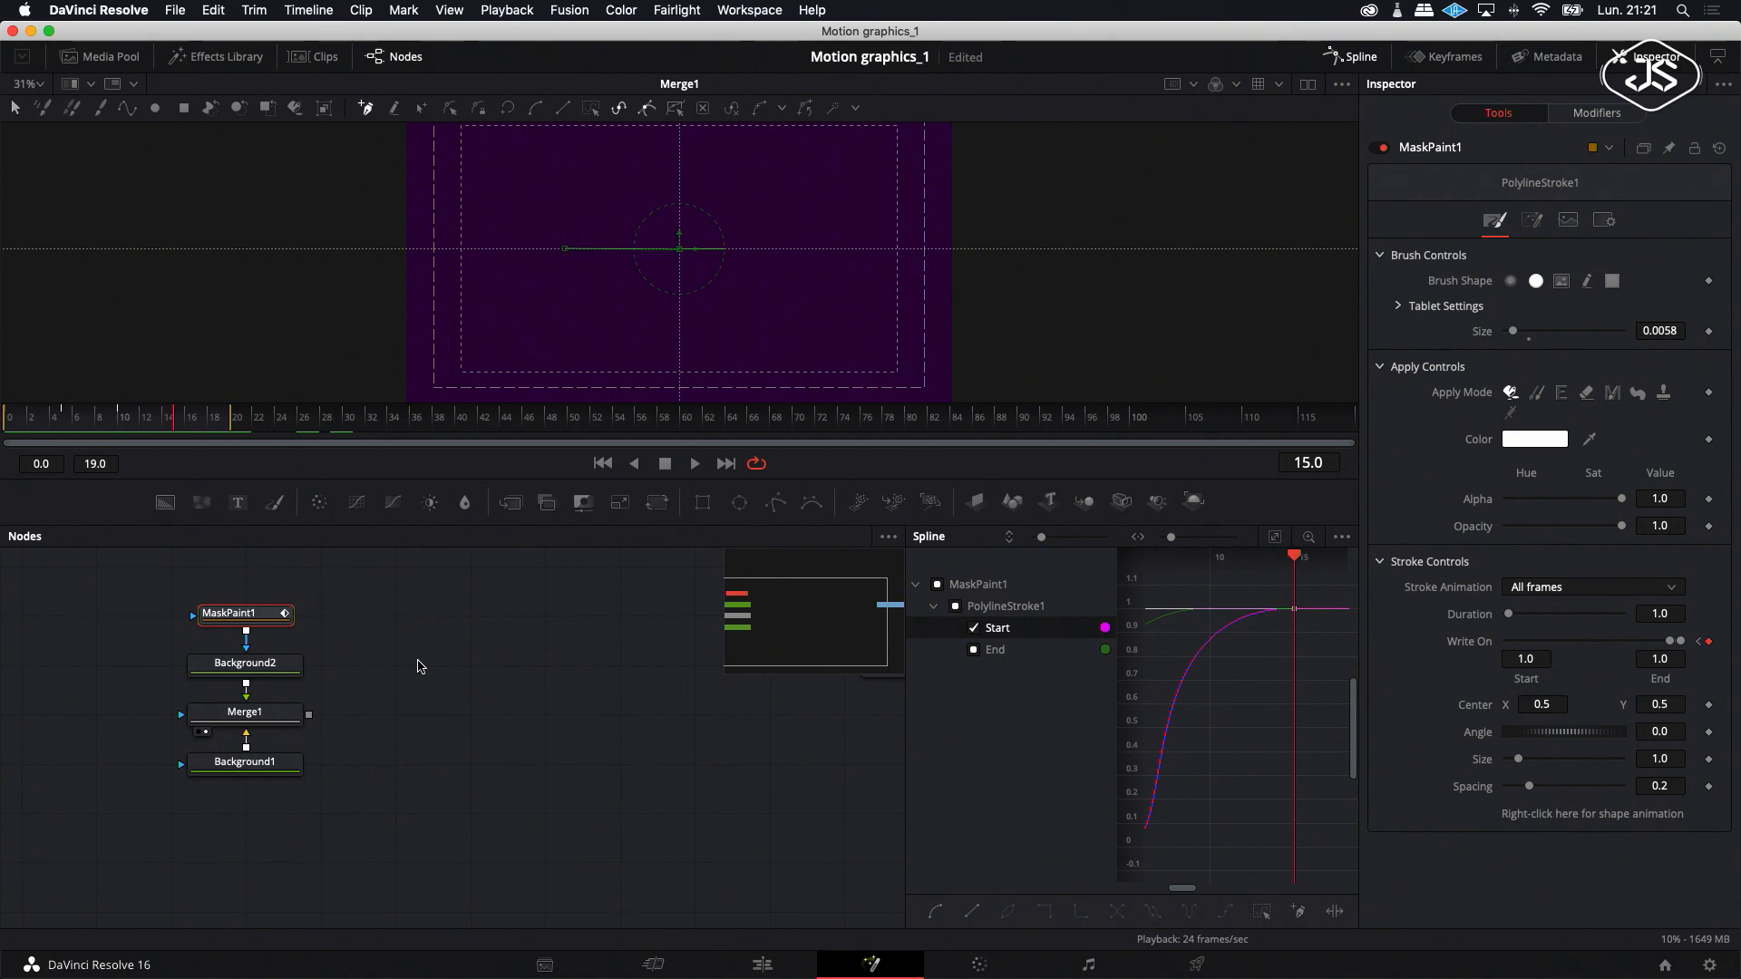
Move MaskPaint1 and Background2 up and insert a Duplicate node between Background2 and Merge1.
left_click_drag(243, 589, 260, 630)
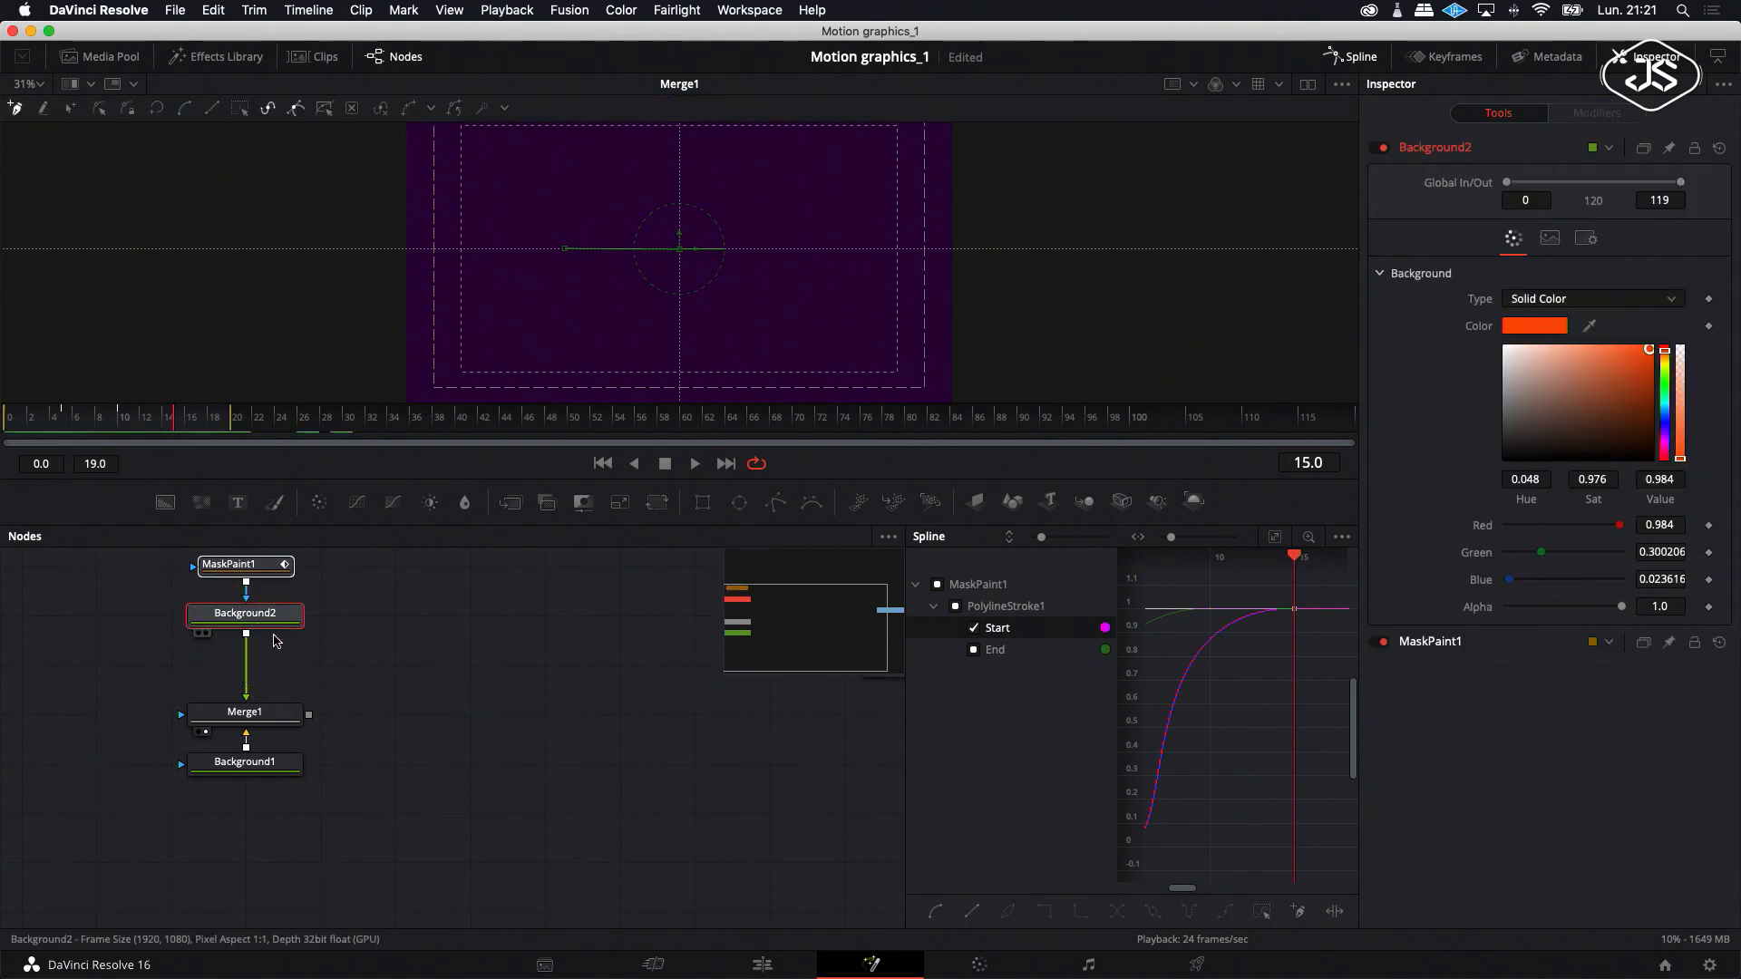
left_click(279, 619)
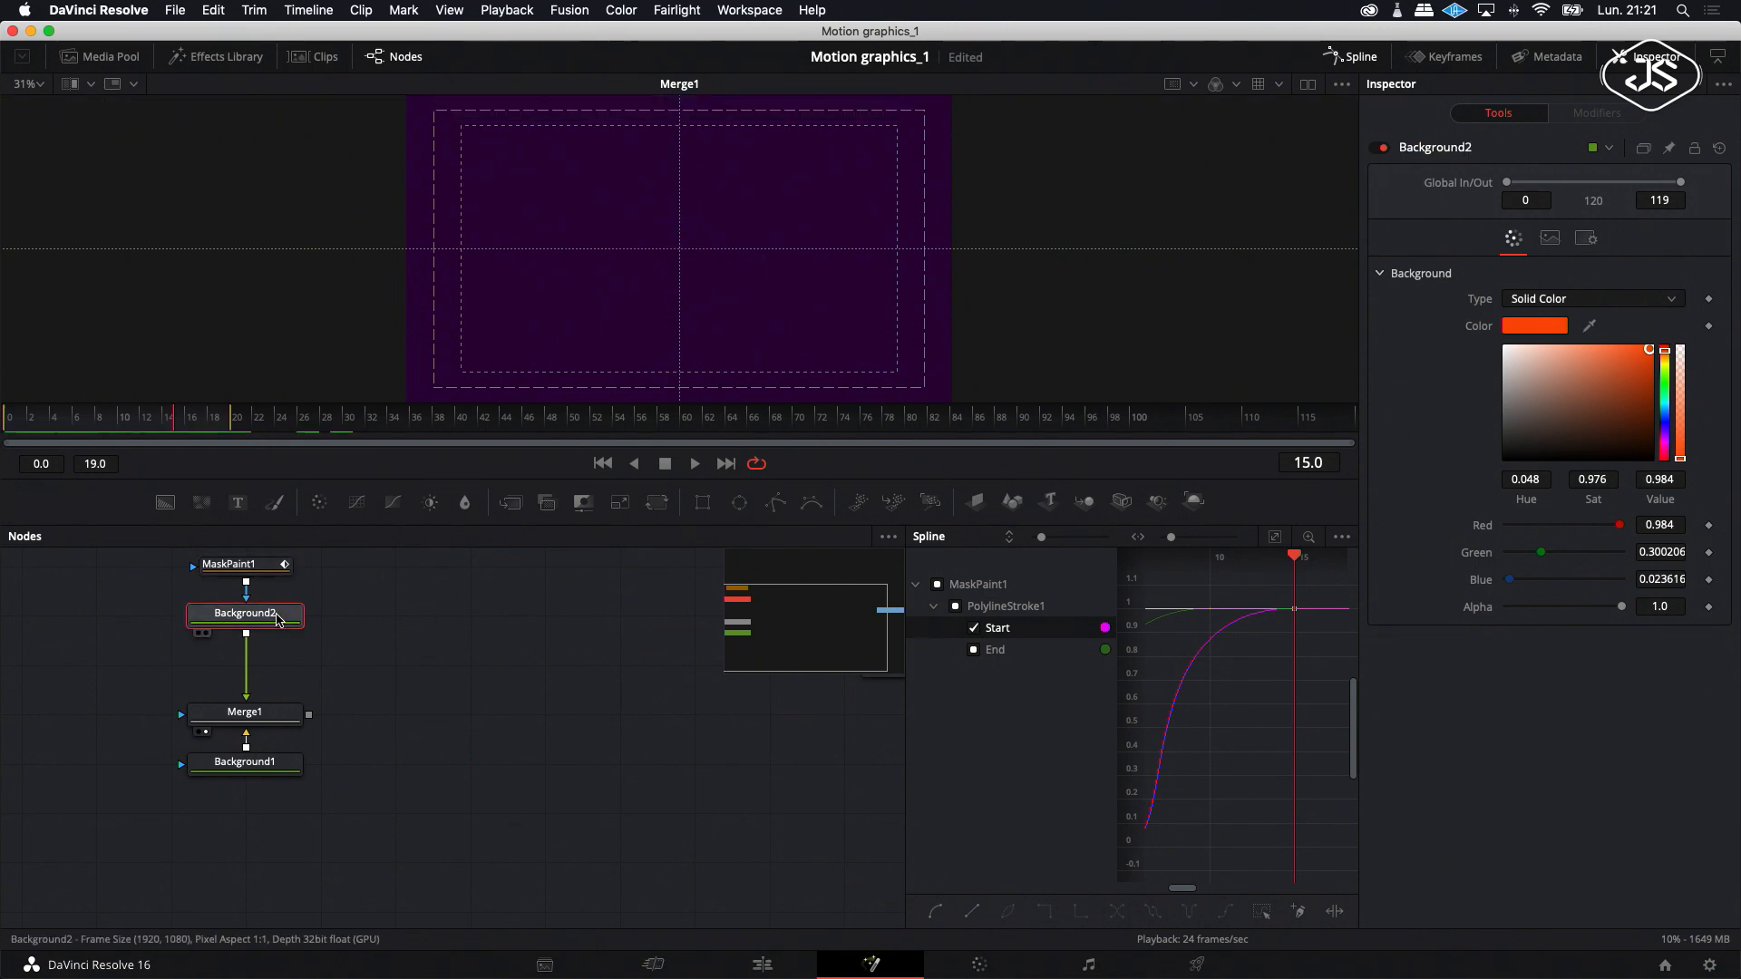
right_click(278, 619)
mouse_move(355, 233)
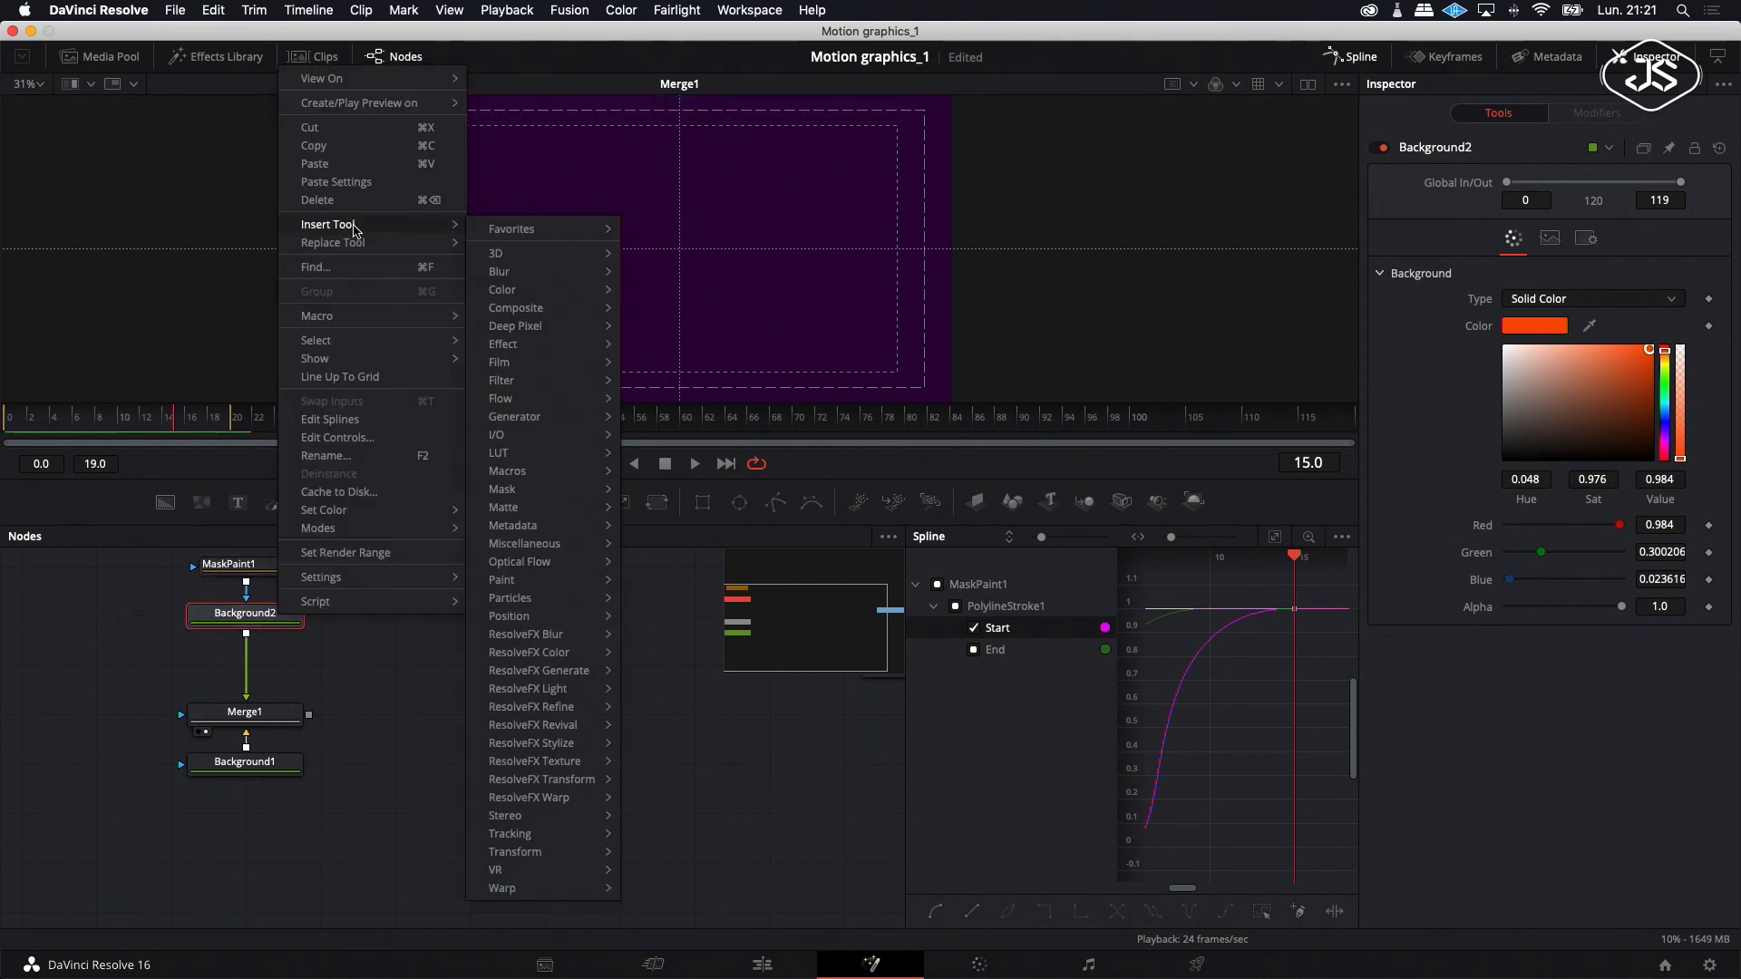
mouse_move(504, 343)
left_click(662, 343)
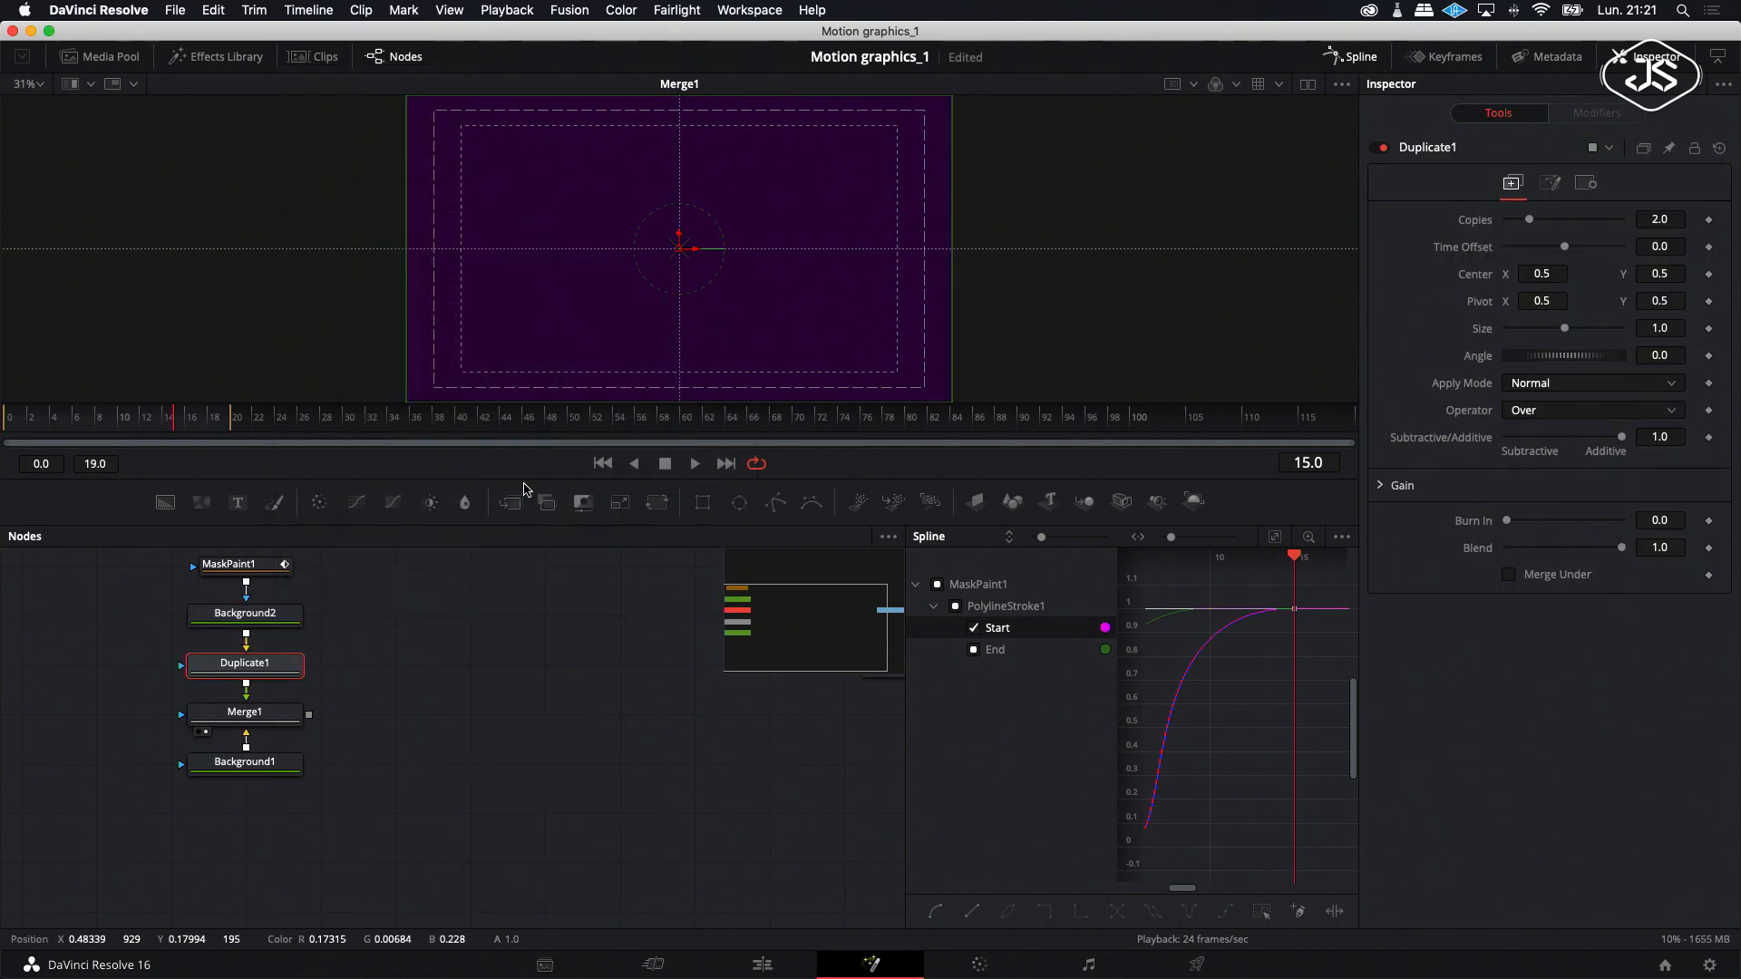
With the line visible at frame 6, set the Duplicate1 node's copies to 4.
left_click_drag(177, 422, 79, 426)
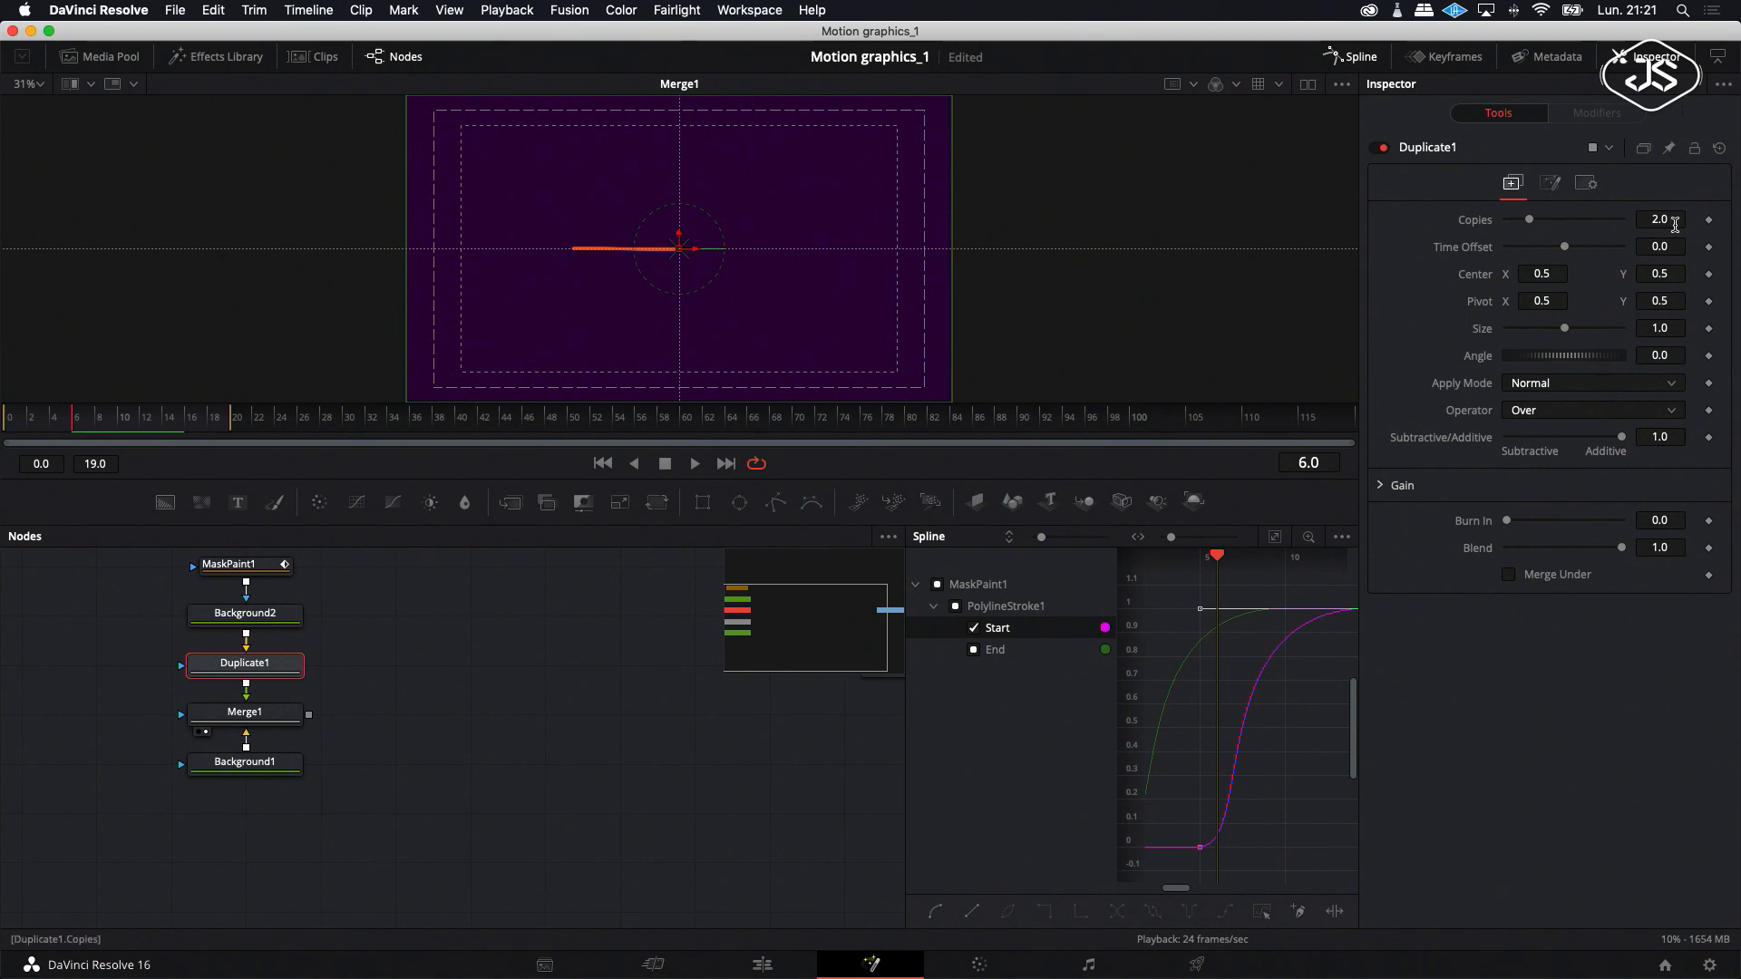
left_click(1664, 219)
type("4")
Try an angle of 180 for the Duplicate1 node's copies.
left_click(1668, 354)
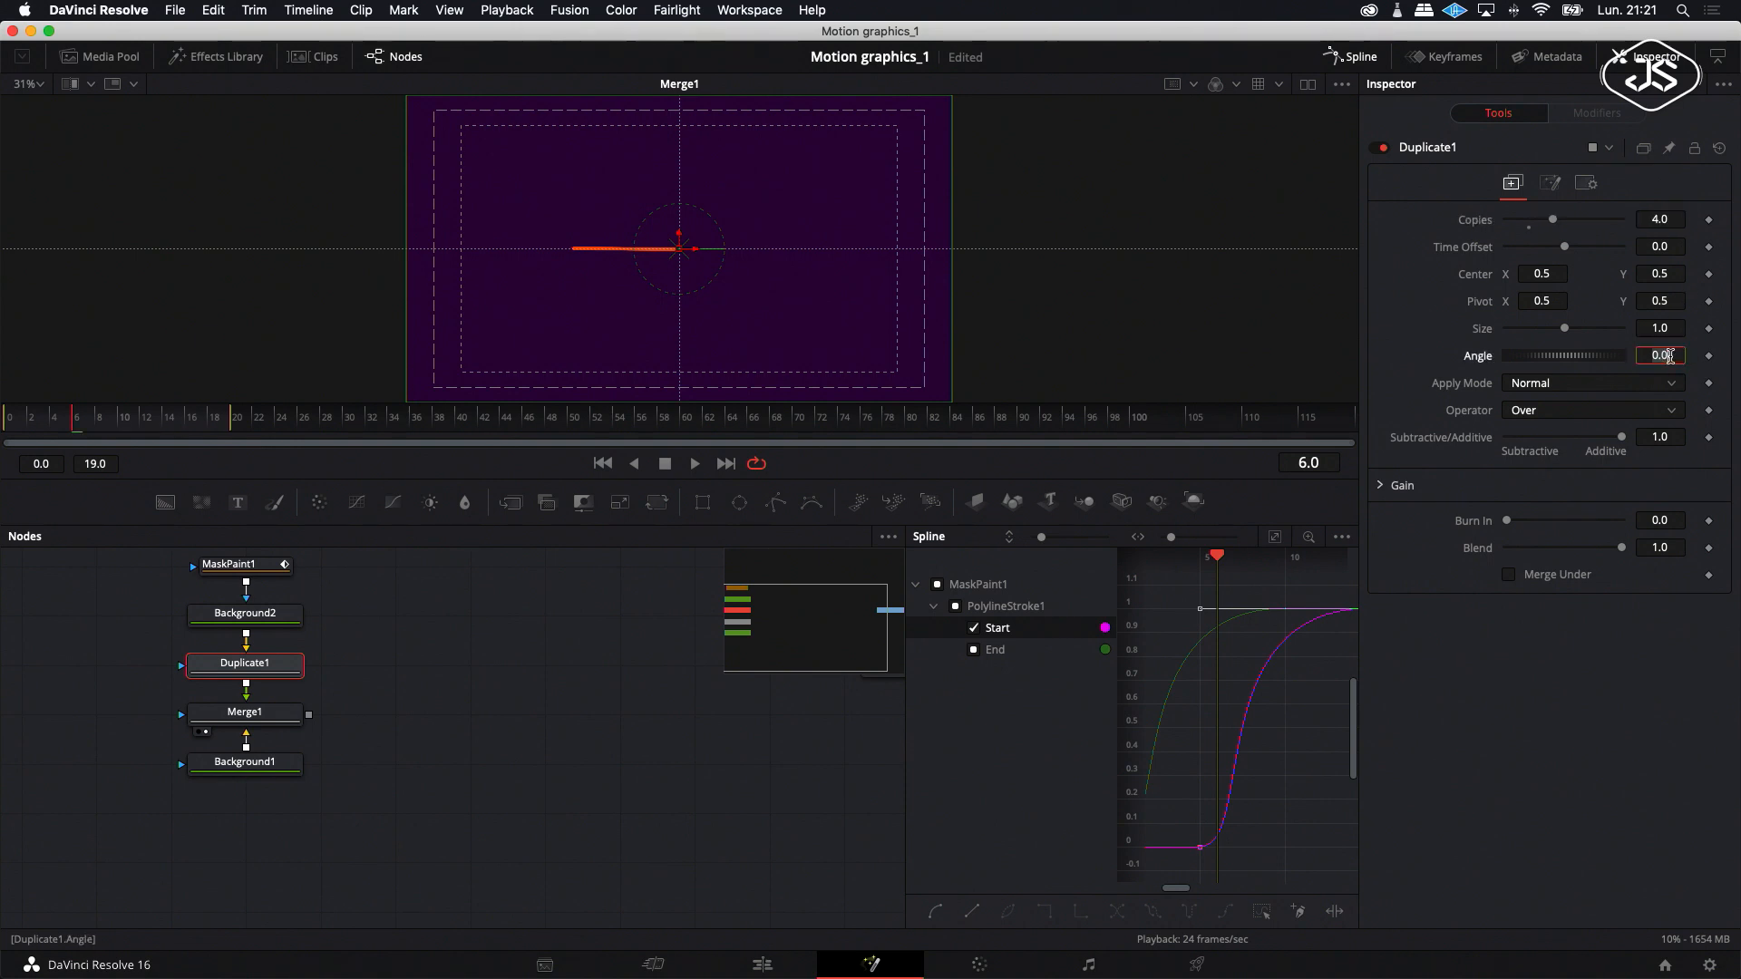
type("180")
key("Return")
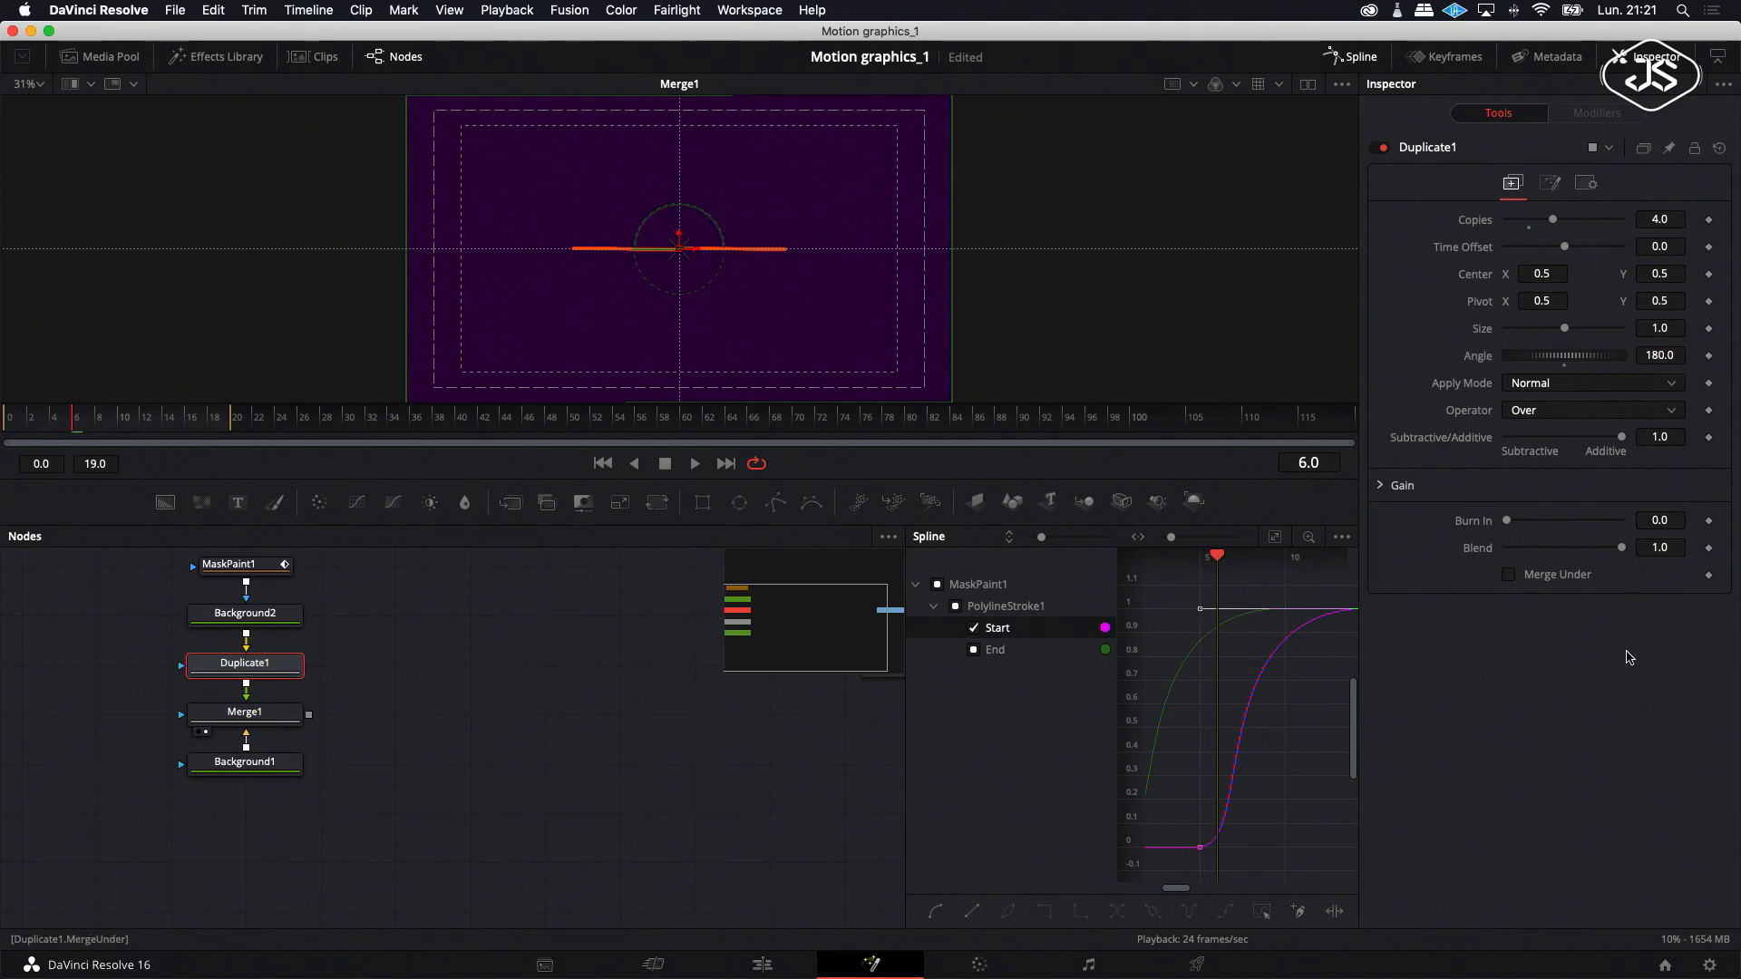
Set the Duplicate1 angle to 90 so the copies form a cross, and play back the animation.
left_click(1670, 355)
type("90")
key("Return")
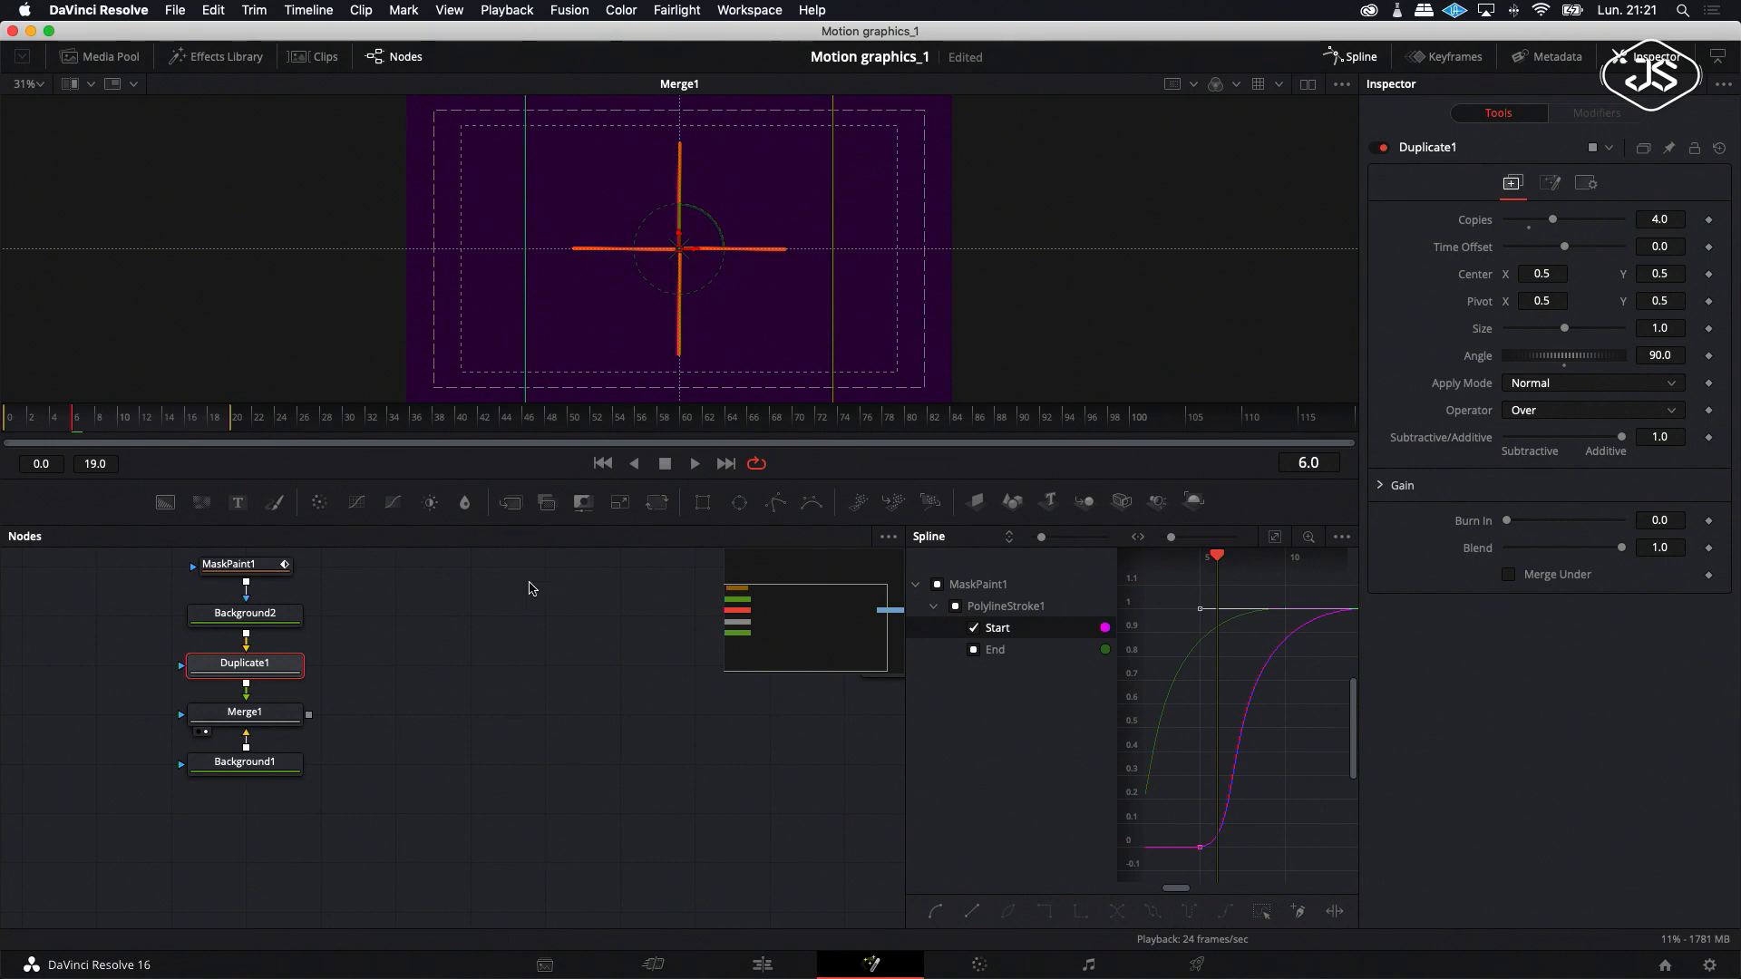
left_click(694, 463)
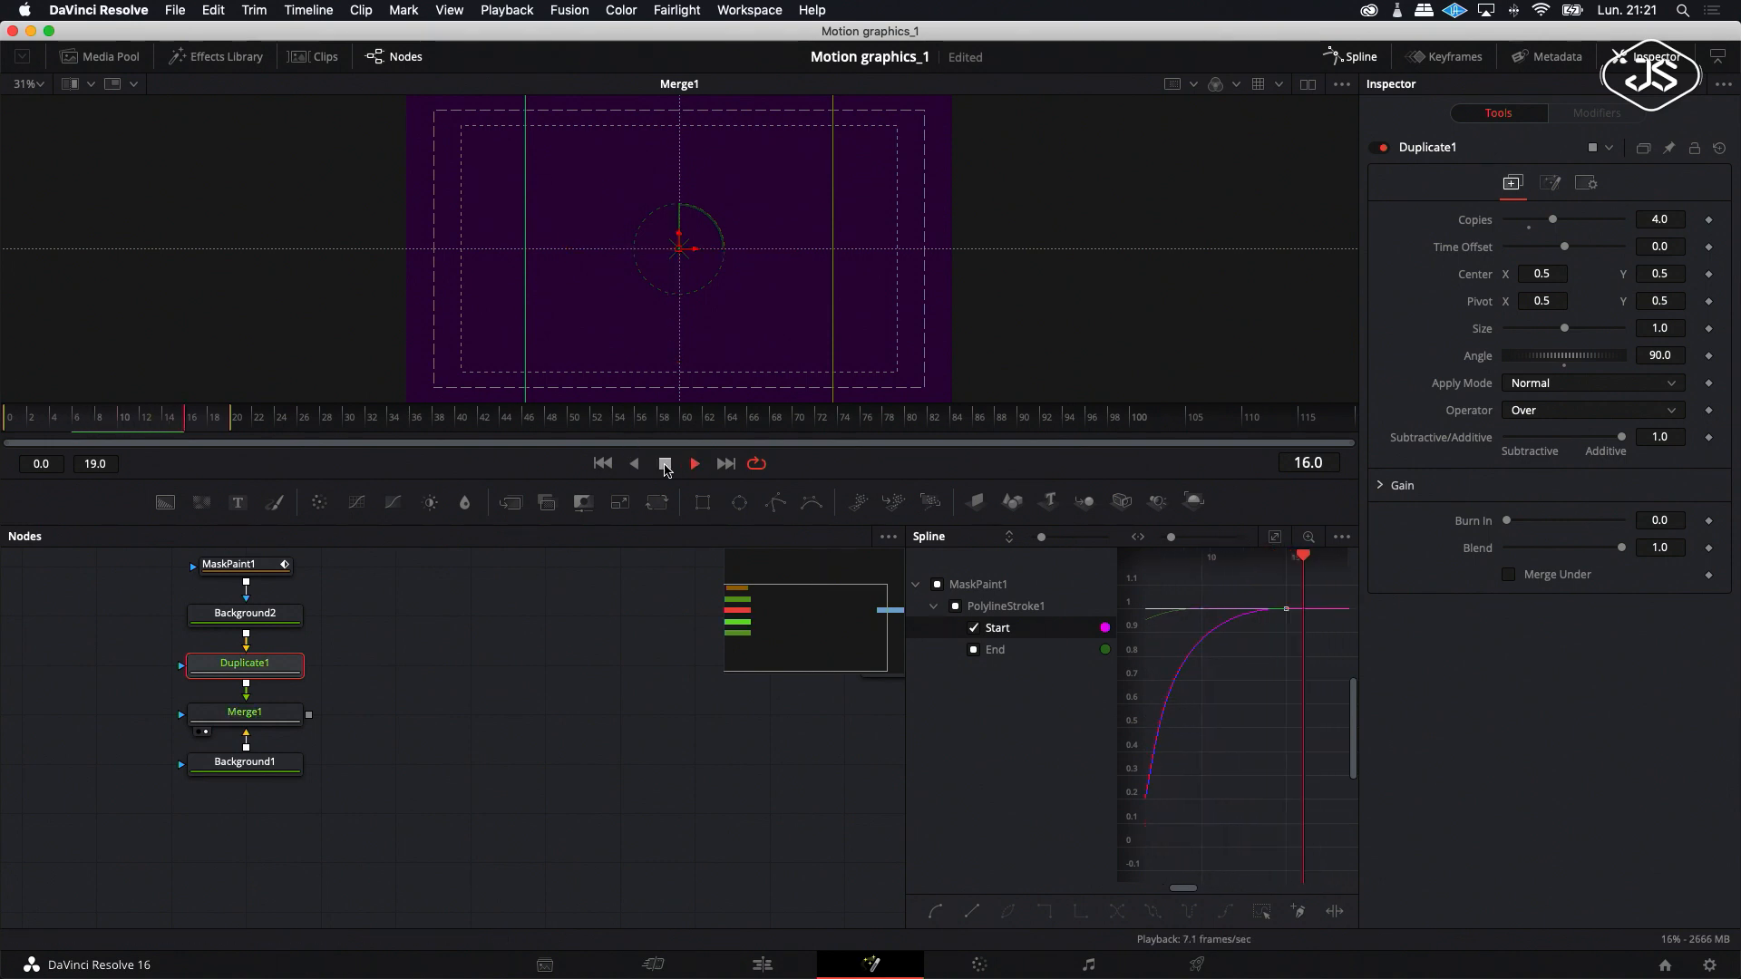
left_click(664, 464)
Return to frame 6, copy the MaskPaint1, Background2 and Duplicate1 nodes together and paste them beside the original branch.
scroll(417, 636, "up", 2)
left_click_drag(164, 421, 81, 426)
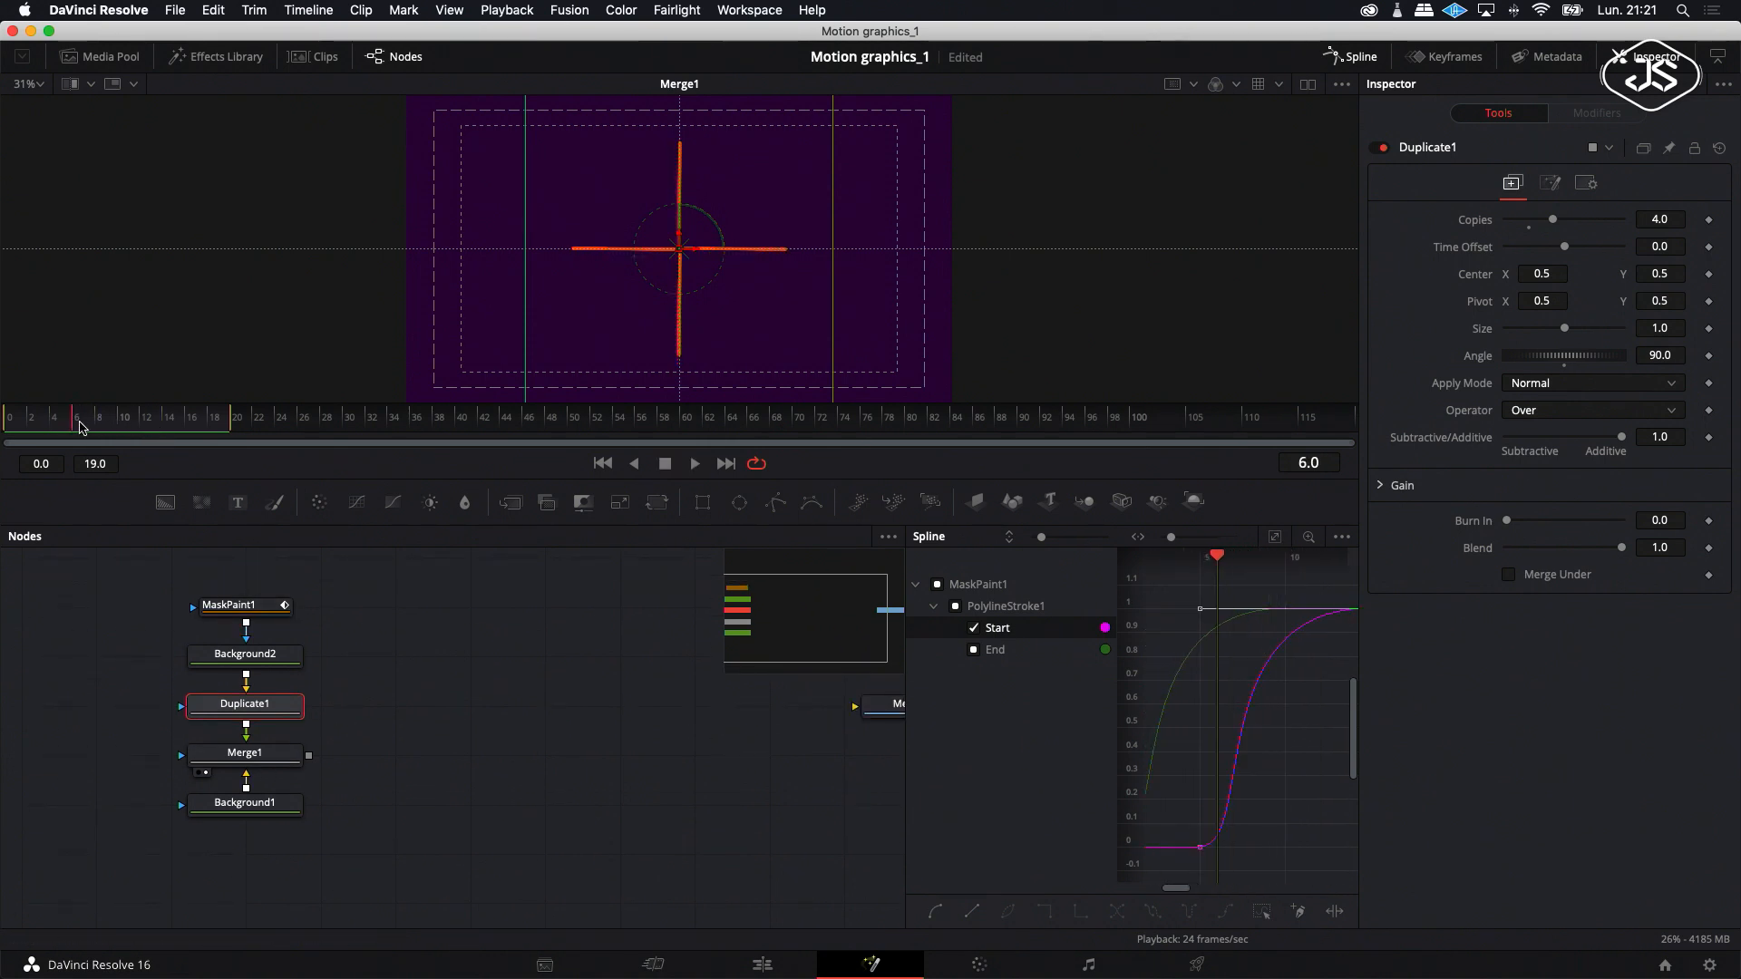
left_click_drag(317, 583, 186, 724)
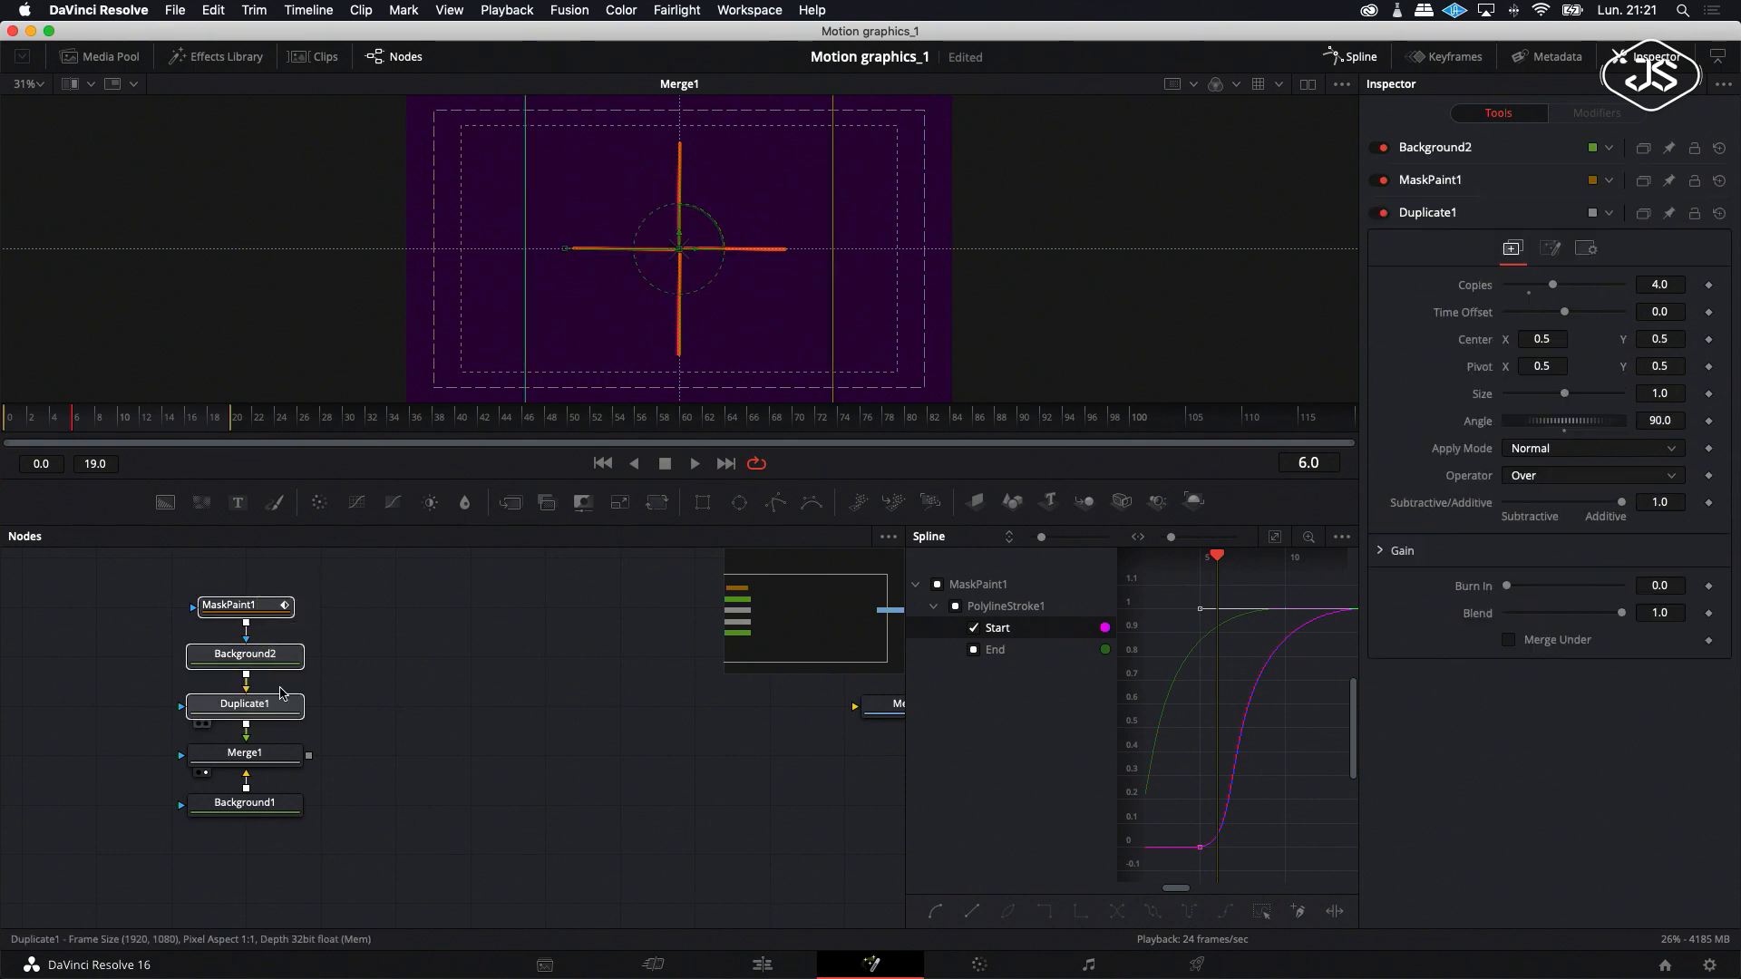
right_click(295, 654)
left_click(338, 192)
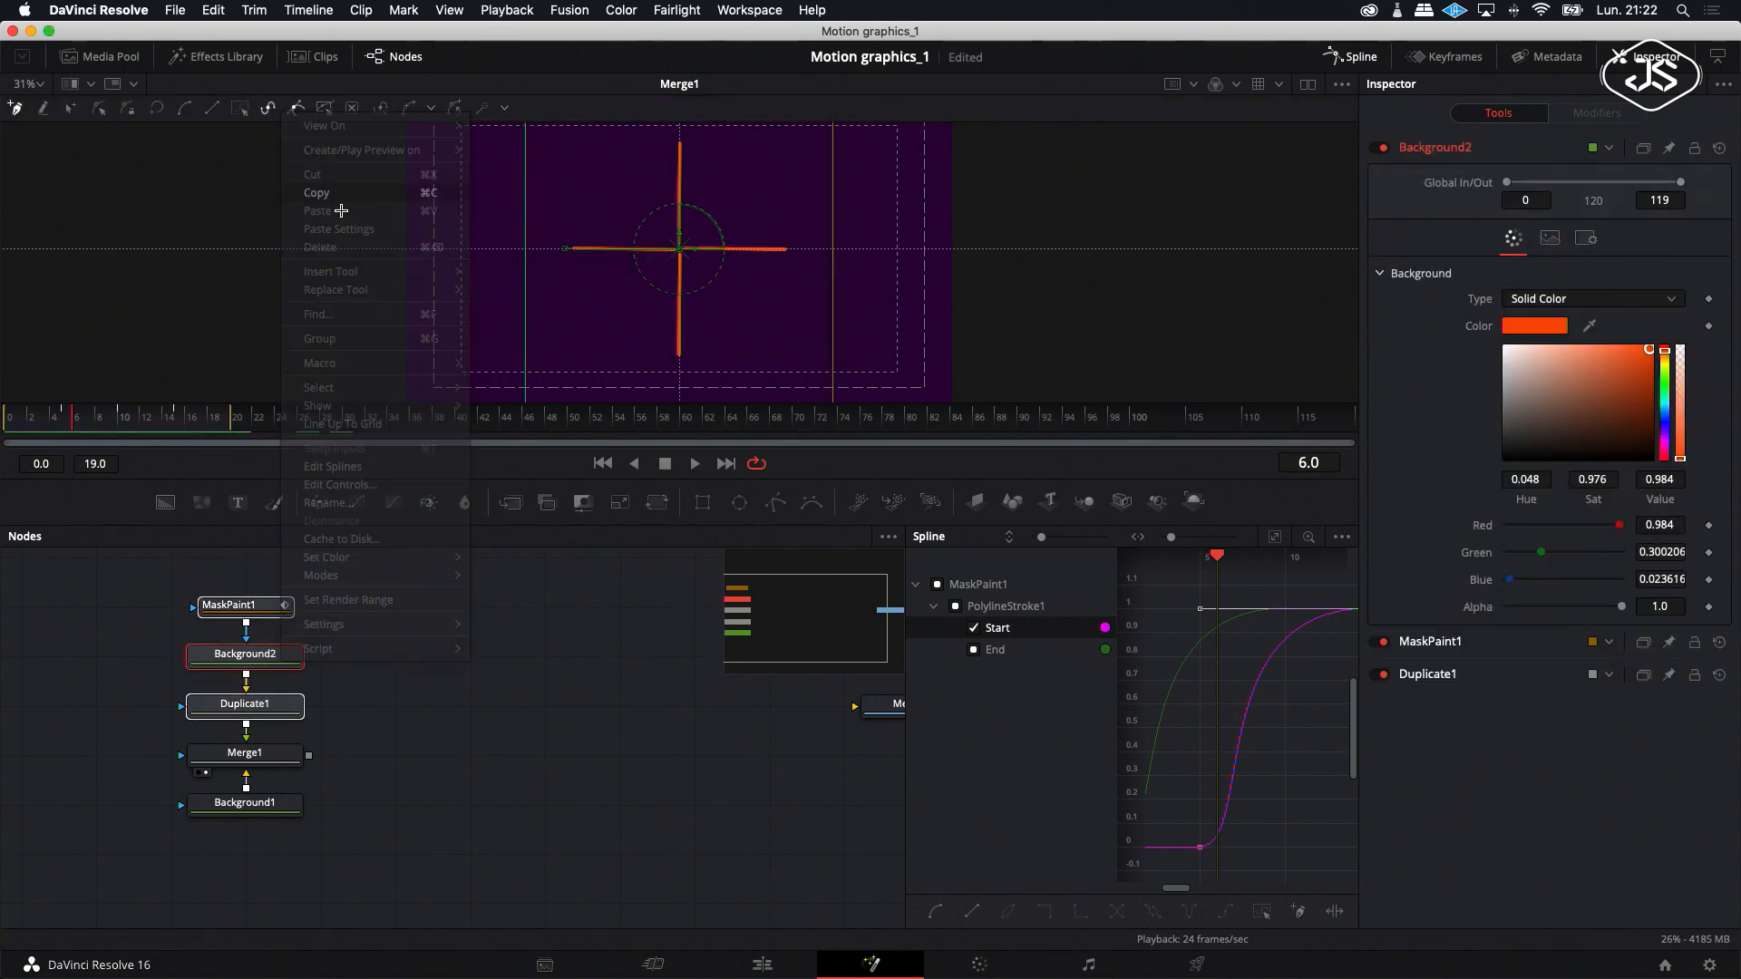
left_click(392, 645)
right_click(397, 625)
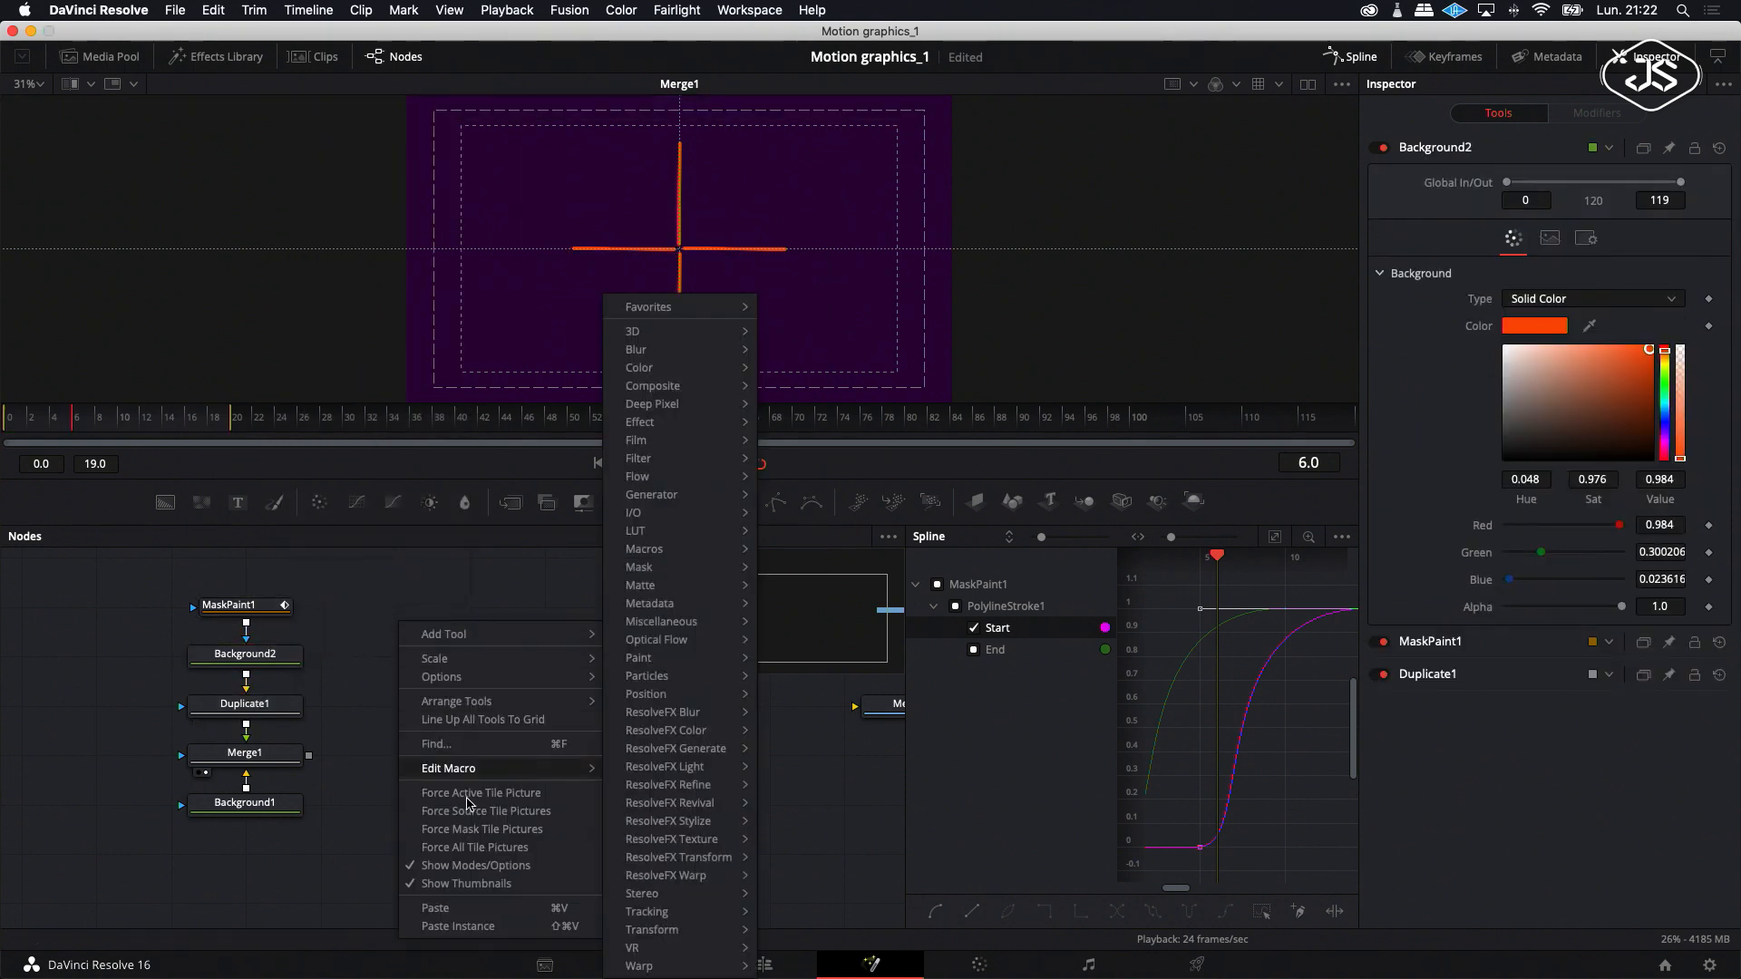
left_click(451, 909)
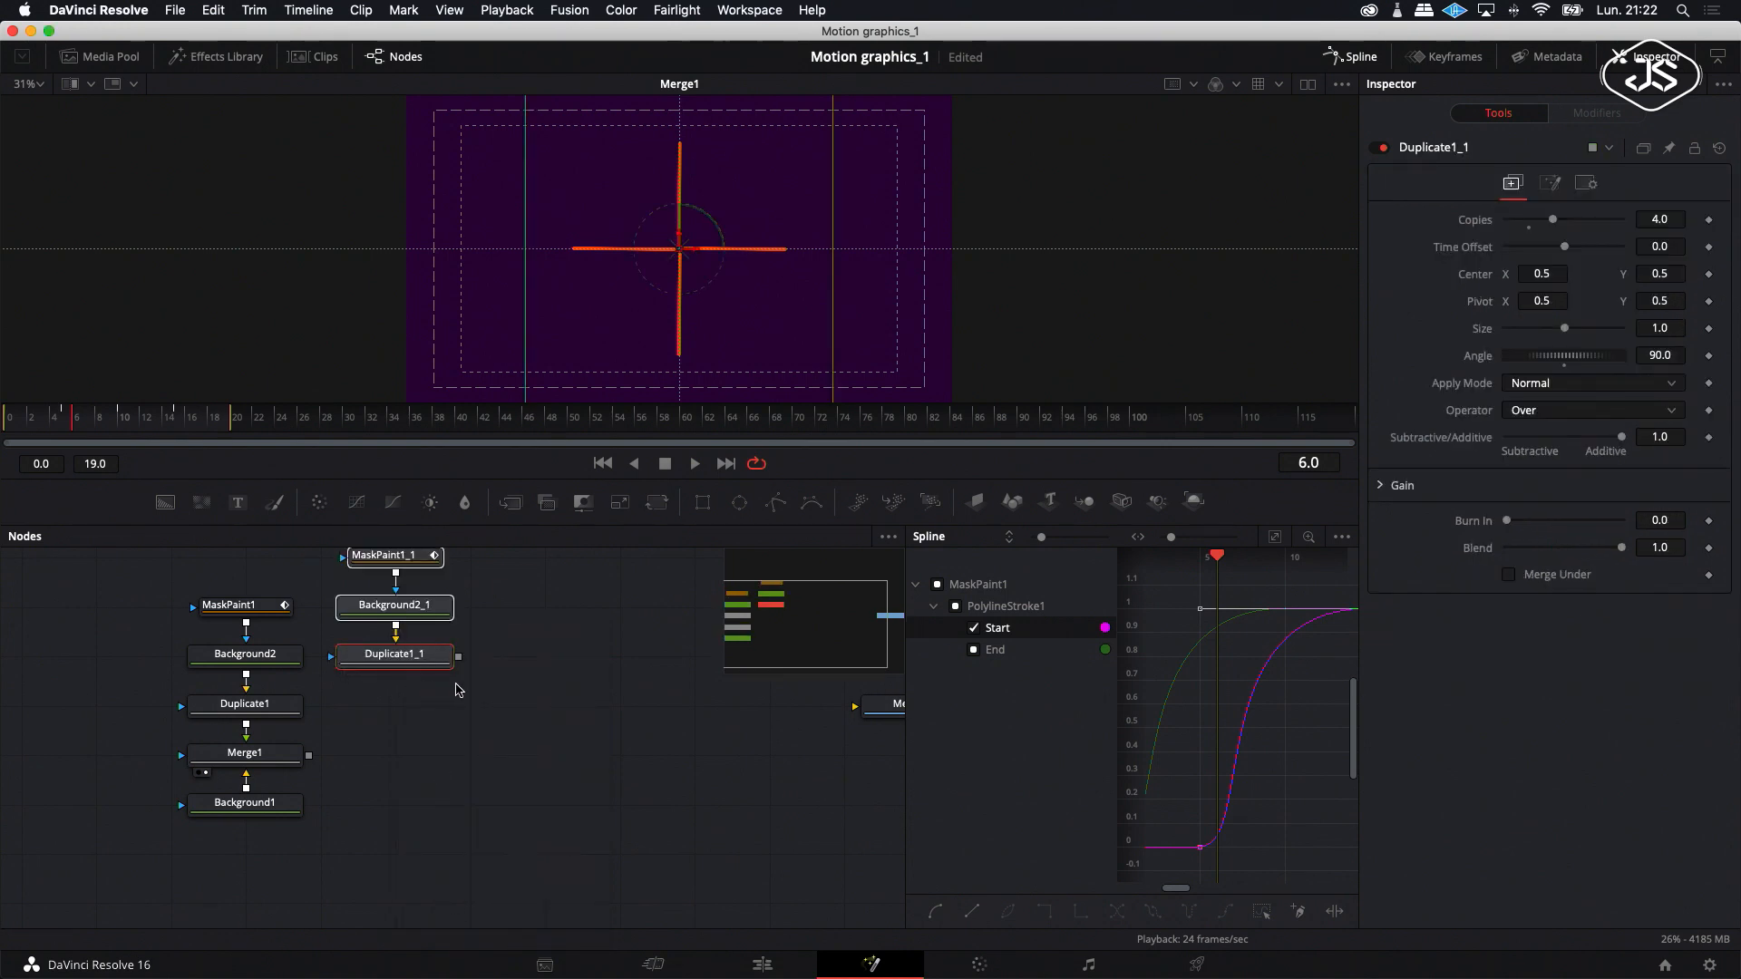
Merge the pasted branch's Duplicate1_1 output with Duplicate1's output, and move the pasted nodes up to leave room above Merge2.
left_click_drag(459, 658, 247, 725)
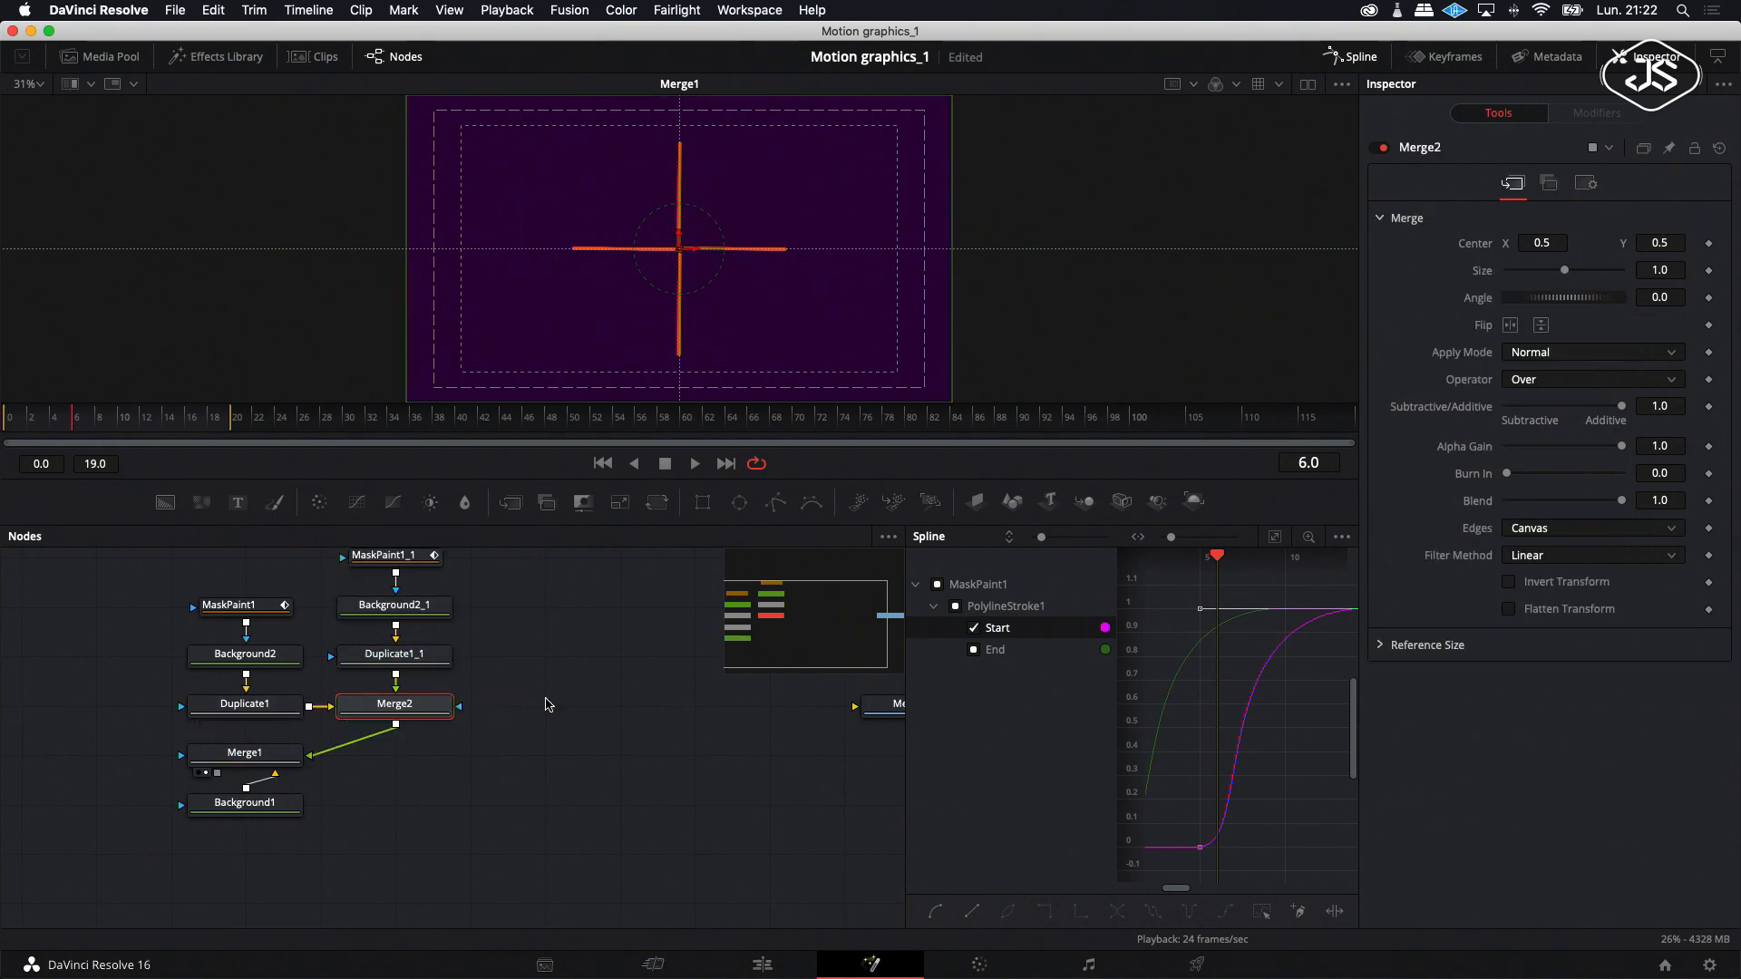
scroll(521, 703, "up", 1)
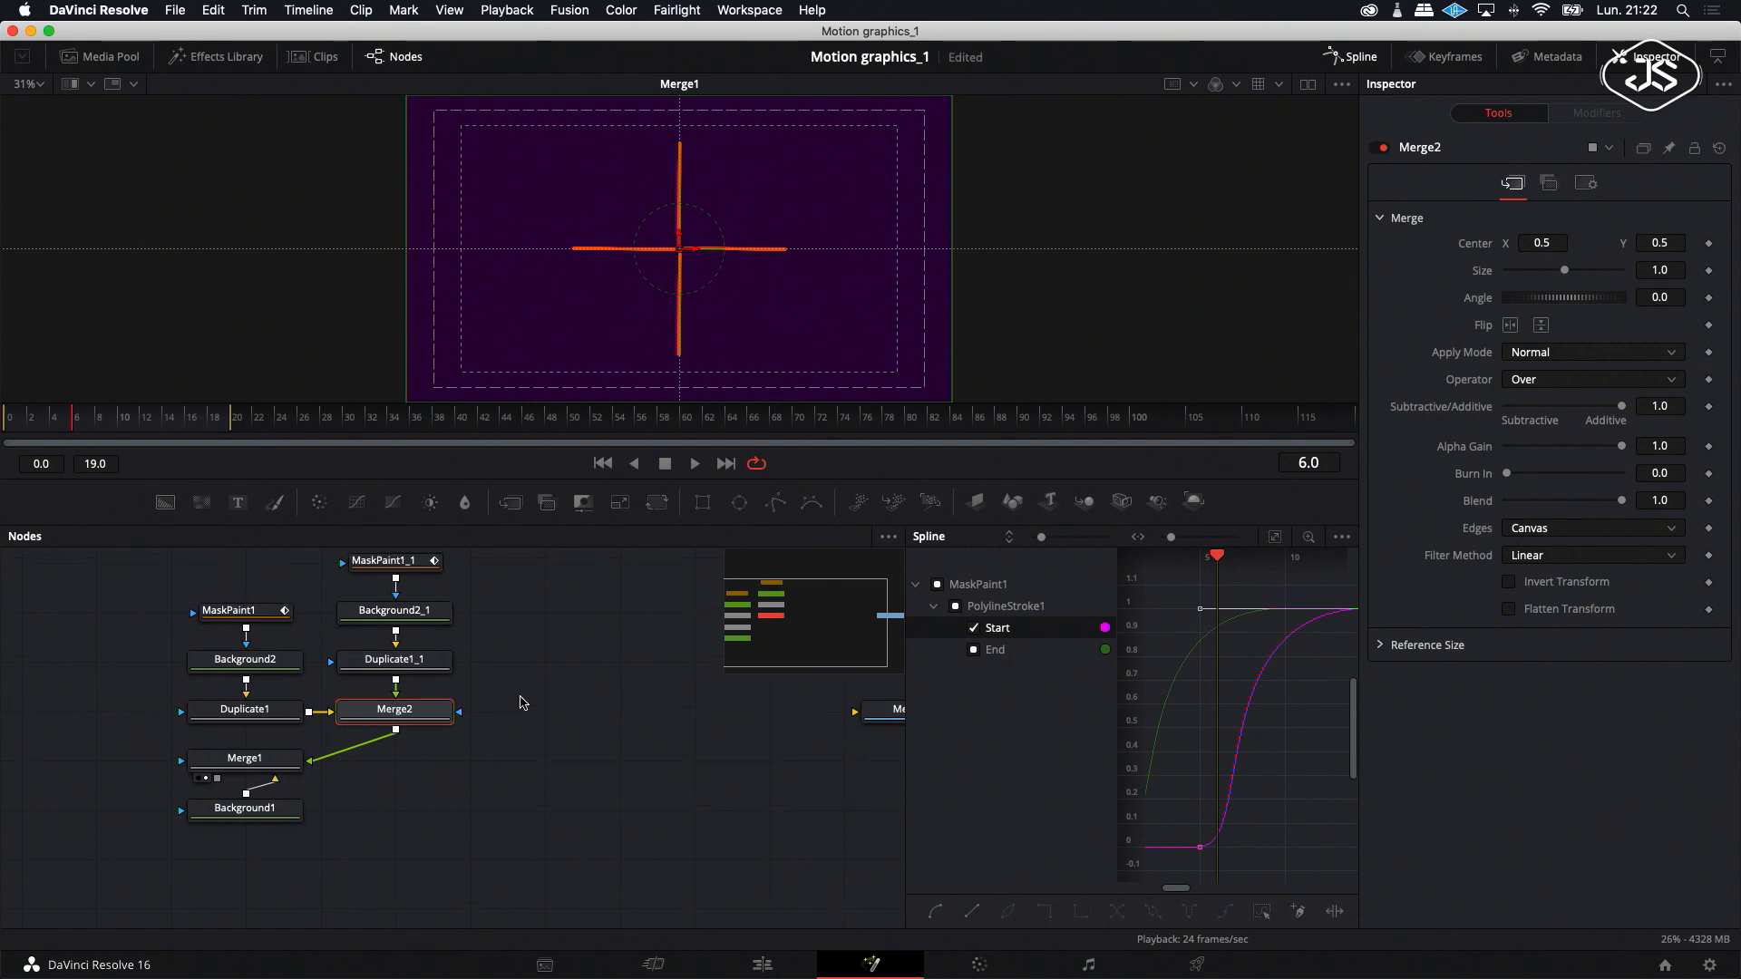
scroll(521, 702, "up", 3)
left_click_drag(429, 578, 414, 668)
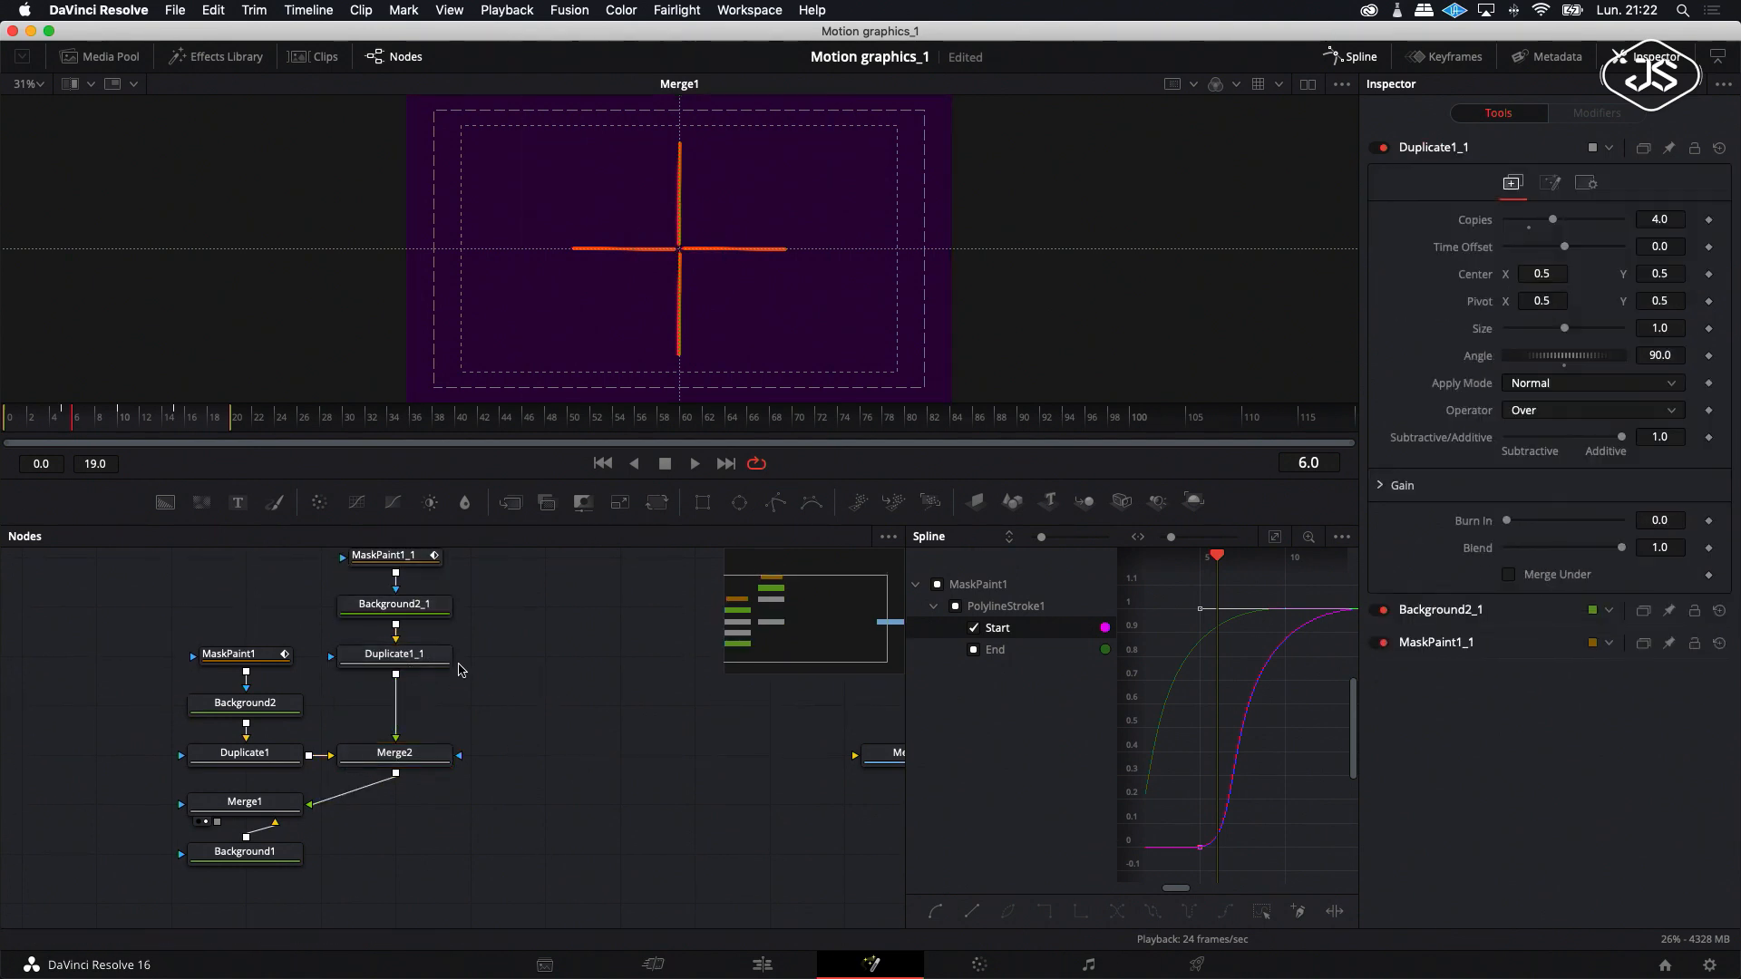
Insert a Transform node after Duplicate1_1 and set its angle to 45.
left_click(399, 660)
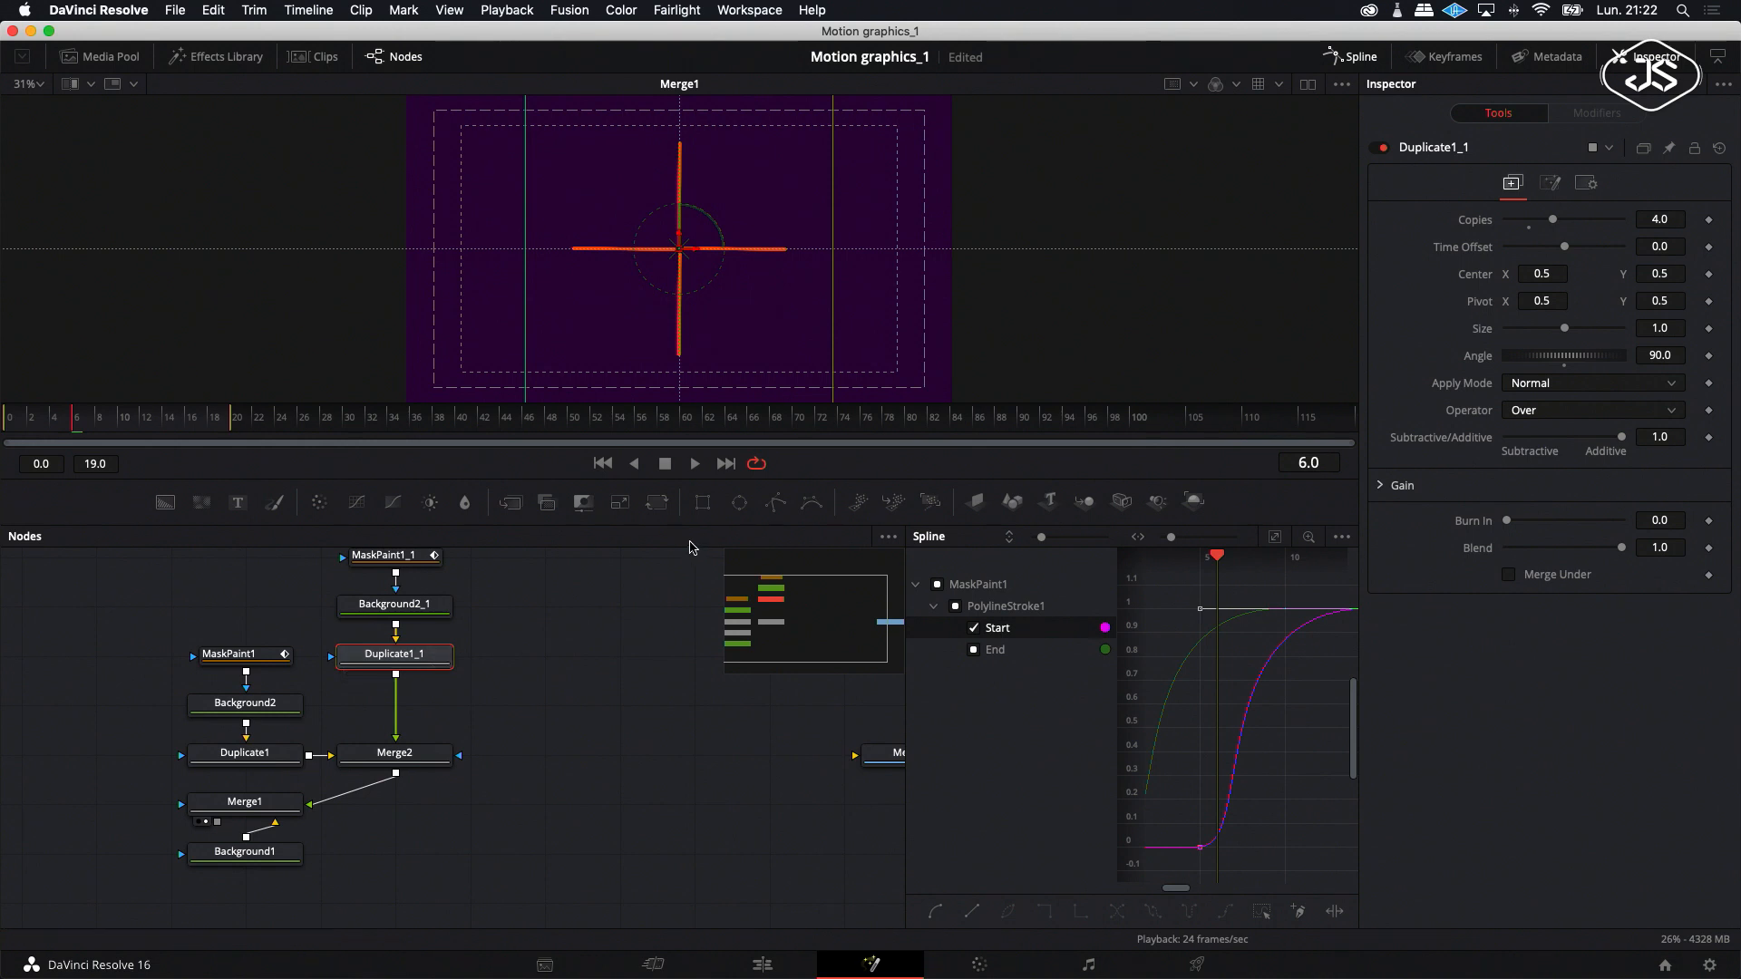
left_click(658, 504)
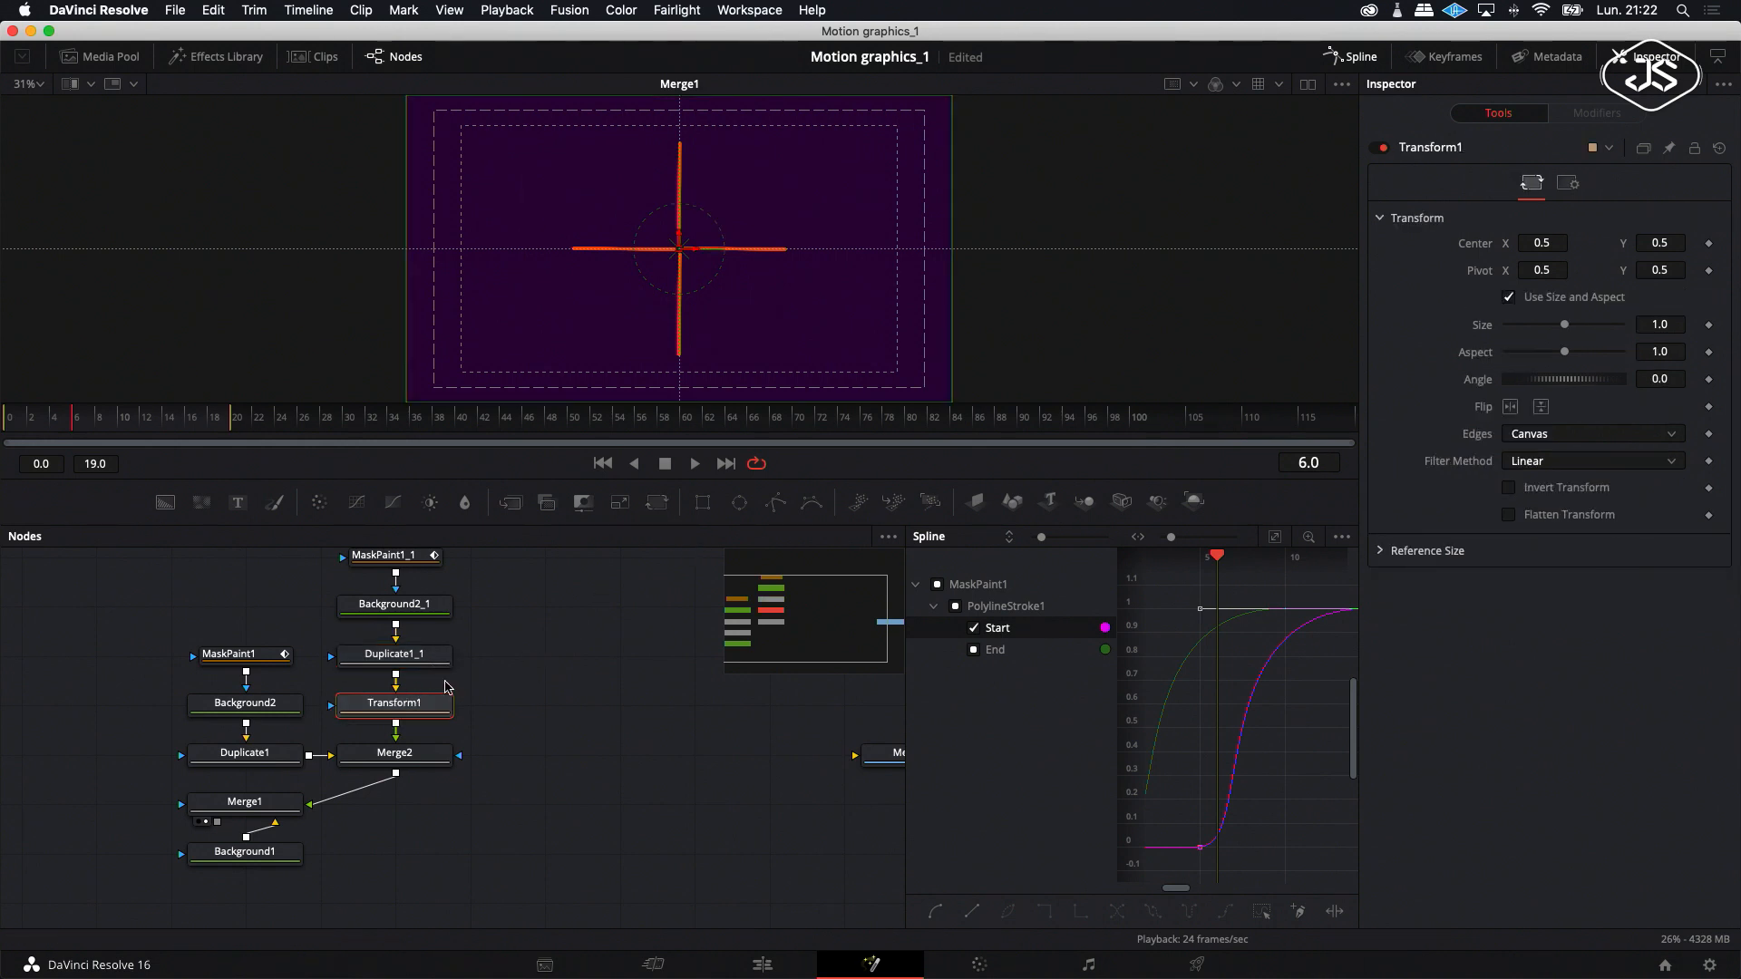
left_click(1664, 378)
type("45")
key("Return")
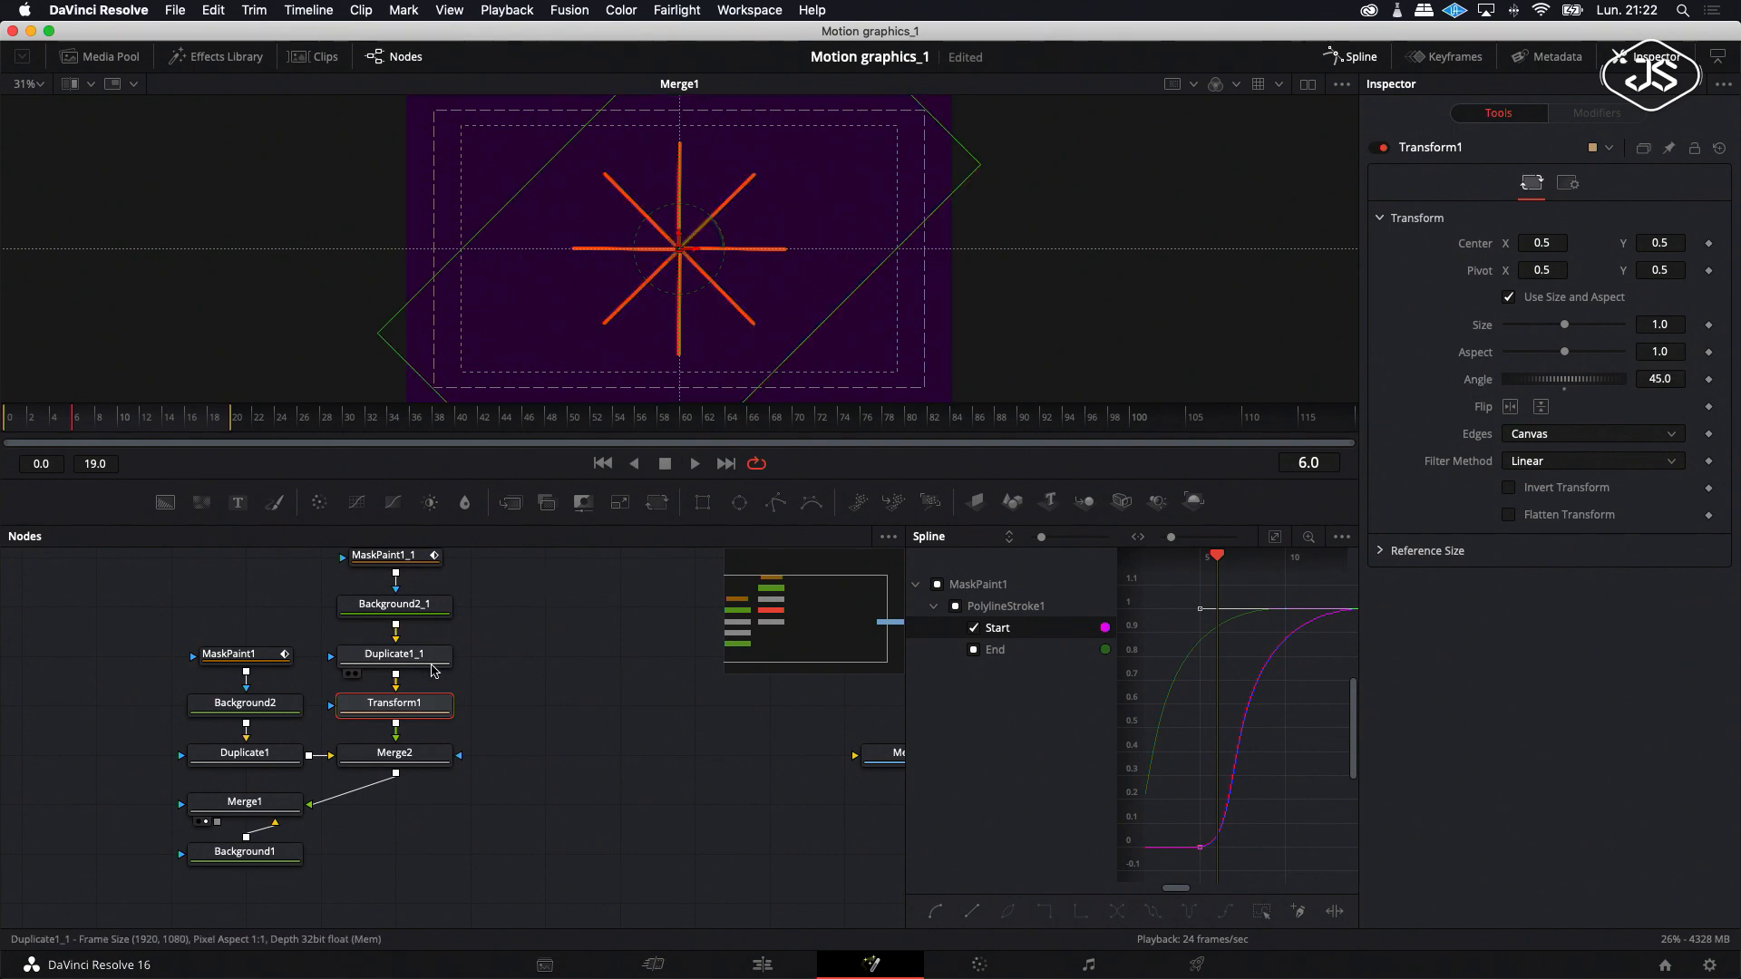
Change the Background2_1 colour to turquoise green with a hue of 0.448 for the diagonal lines.
left_click(397, 607)
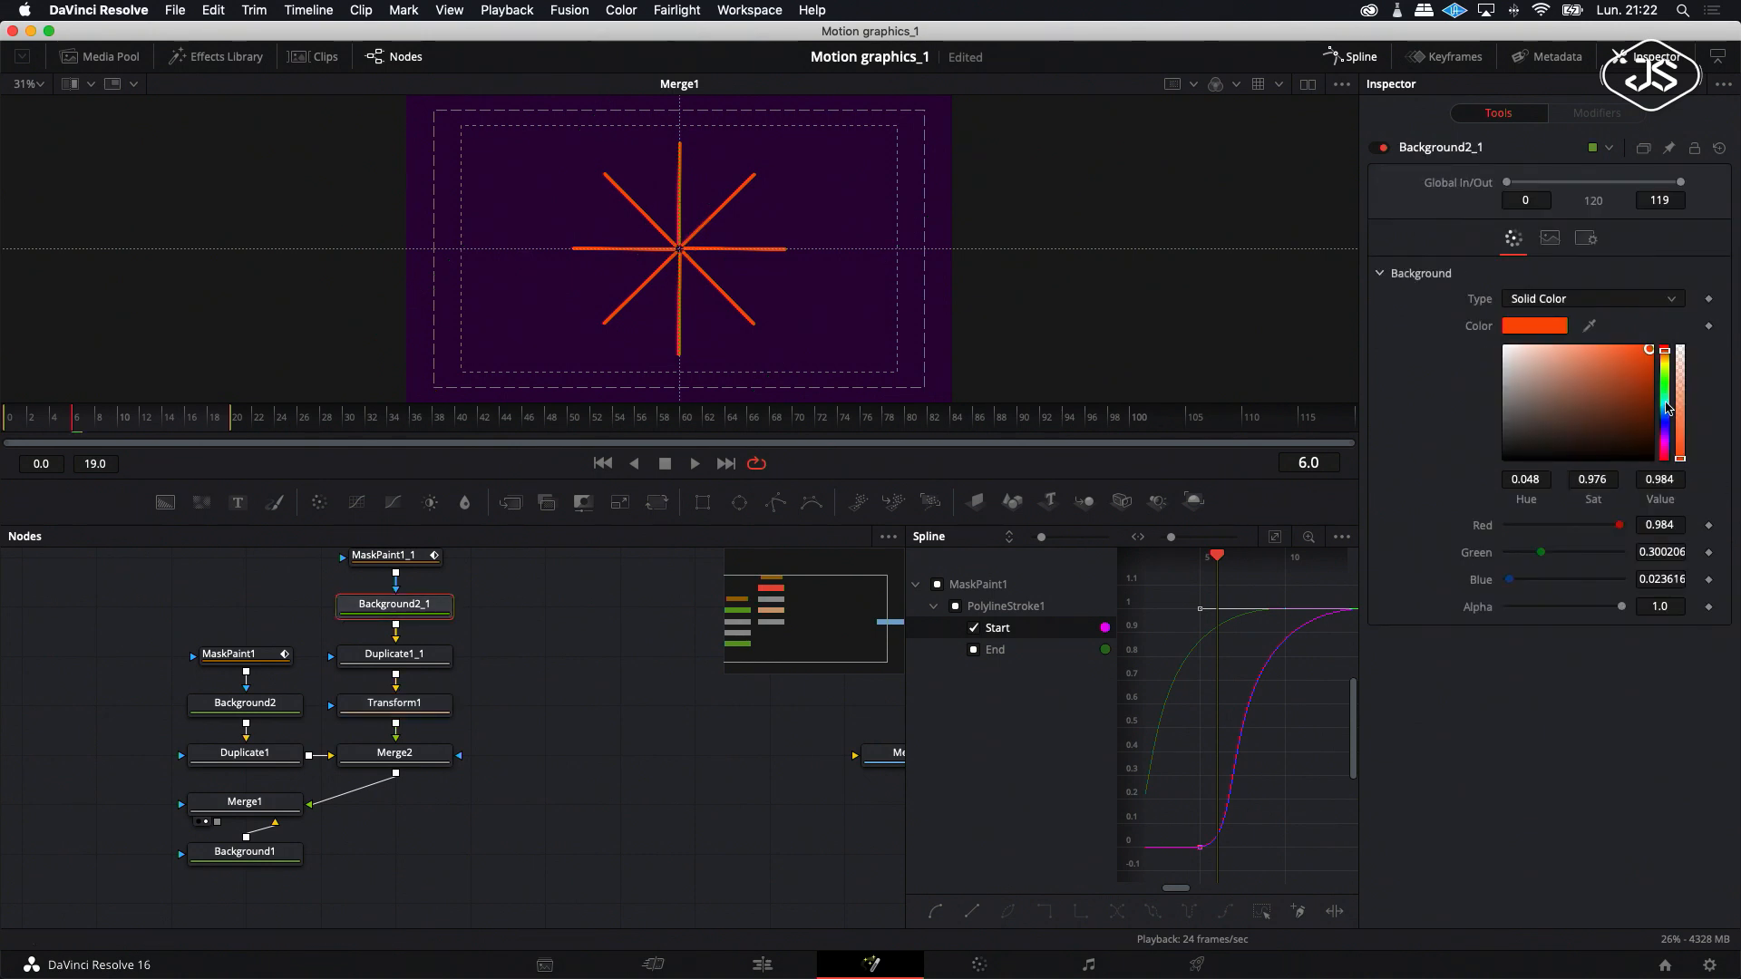
left_click(1667, 408)
left_click_drag(1668, 404, 1667, 405)
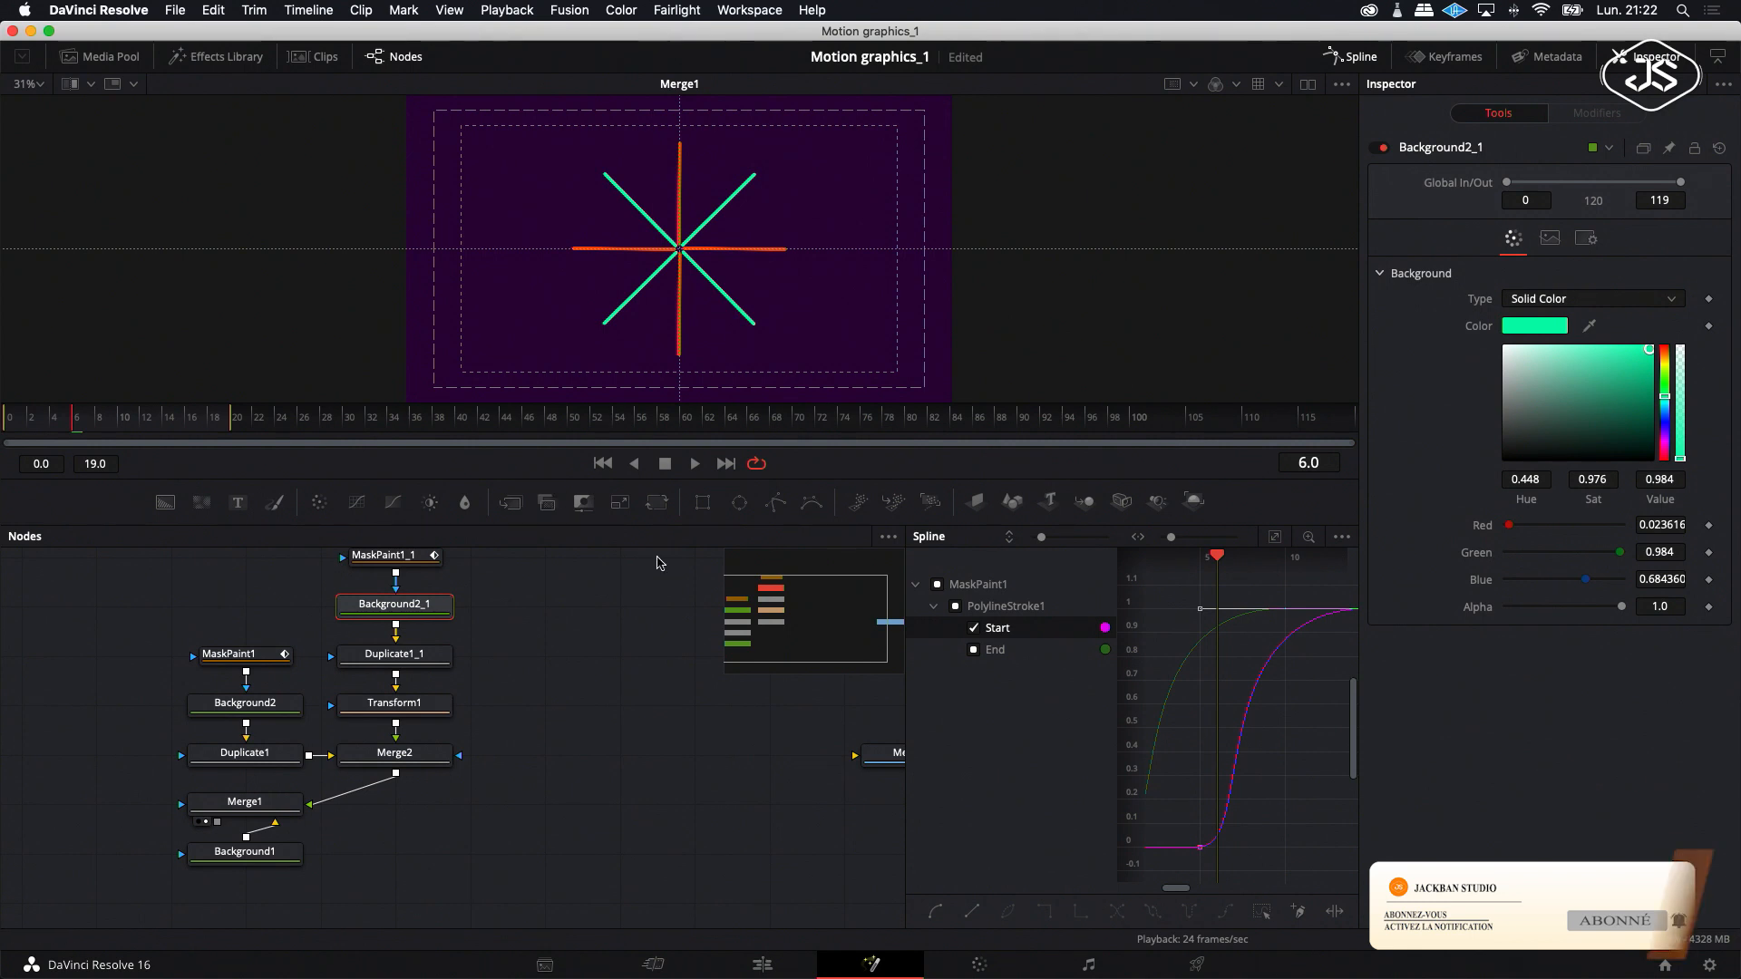
Reduce the Transform1 size to 0.63 so the diagonal lines are shorter, and play back the animation.
left_click(395, 703)
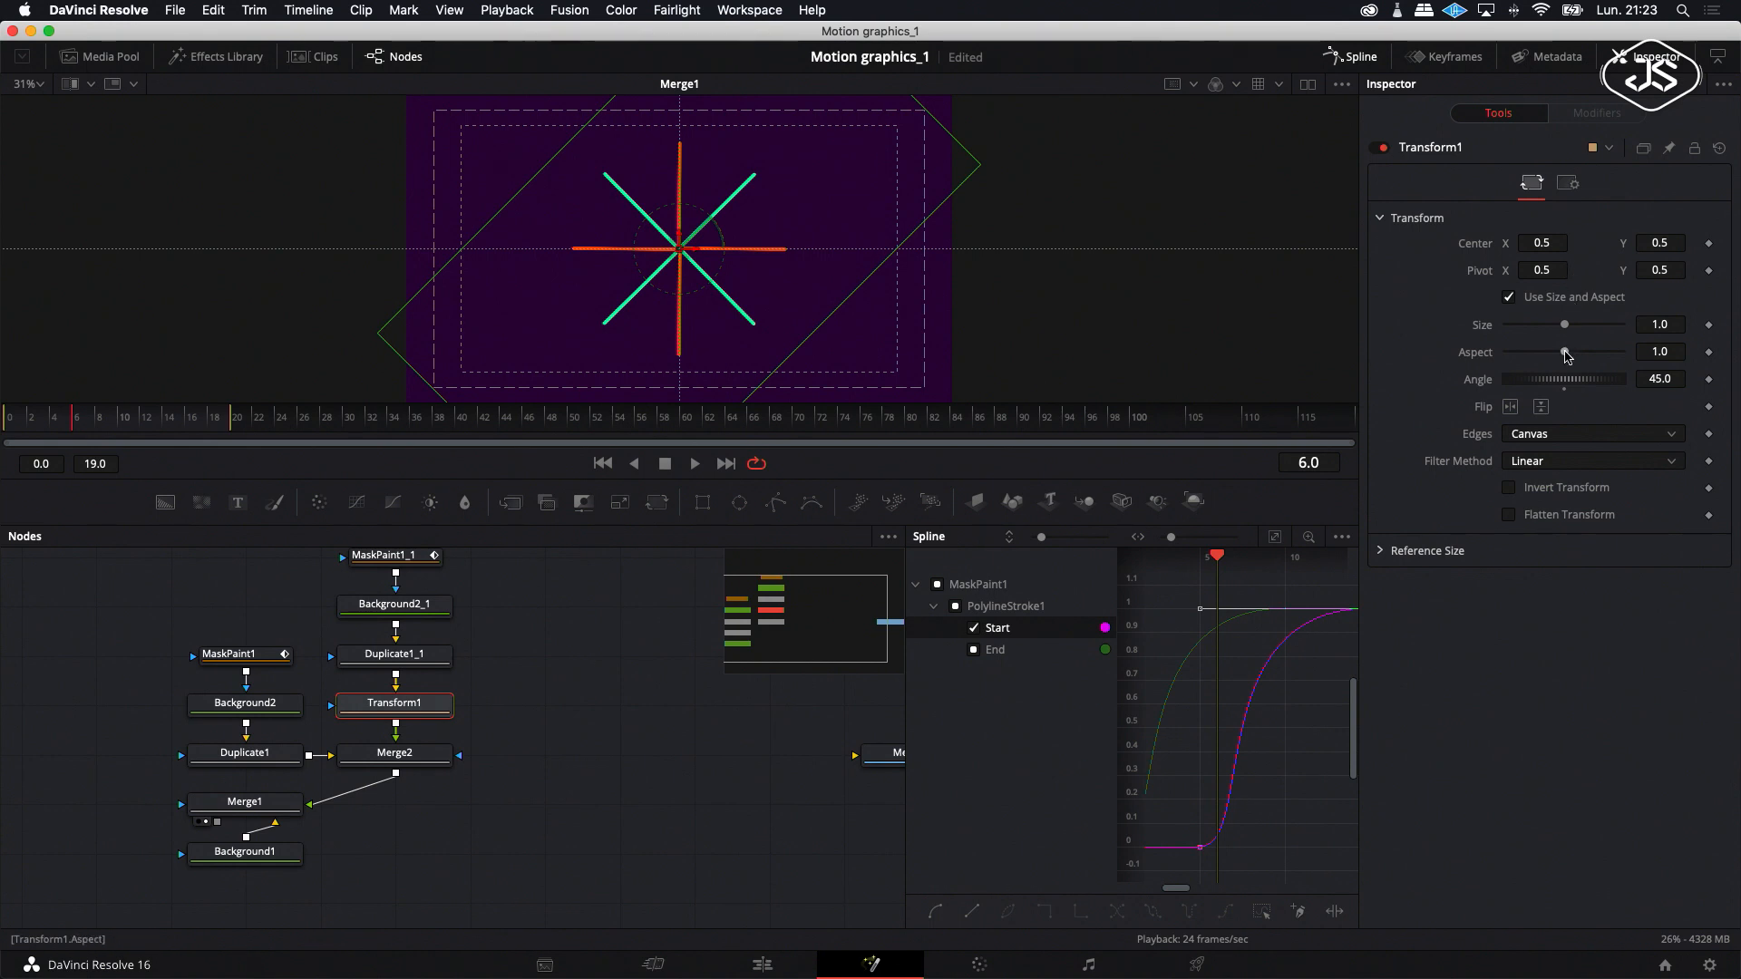
left_click_drag(1572, 330, 1547, 331)
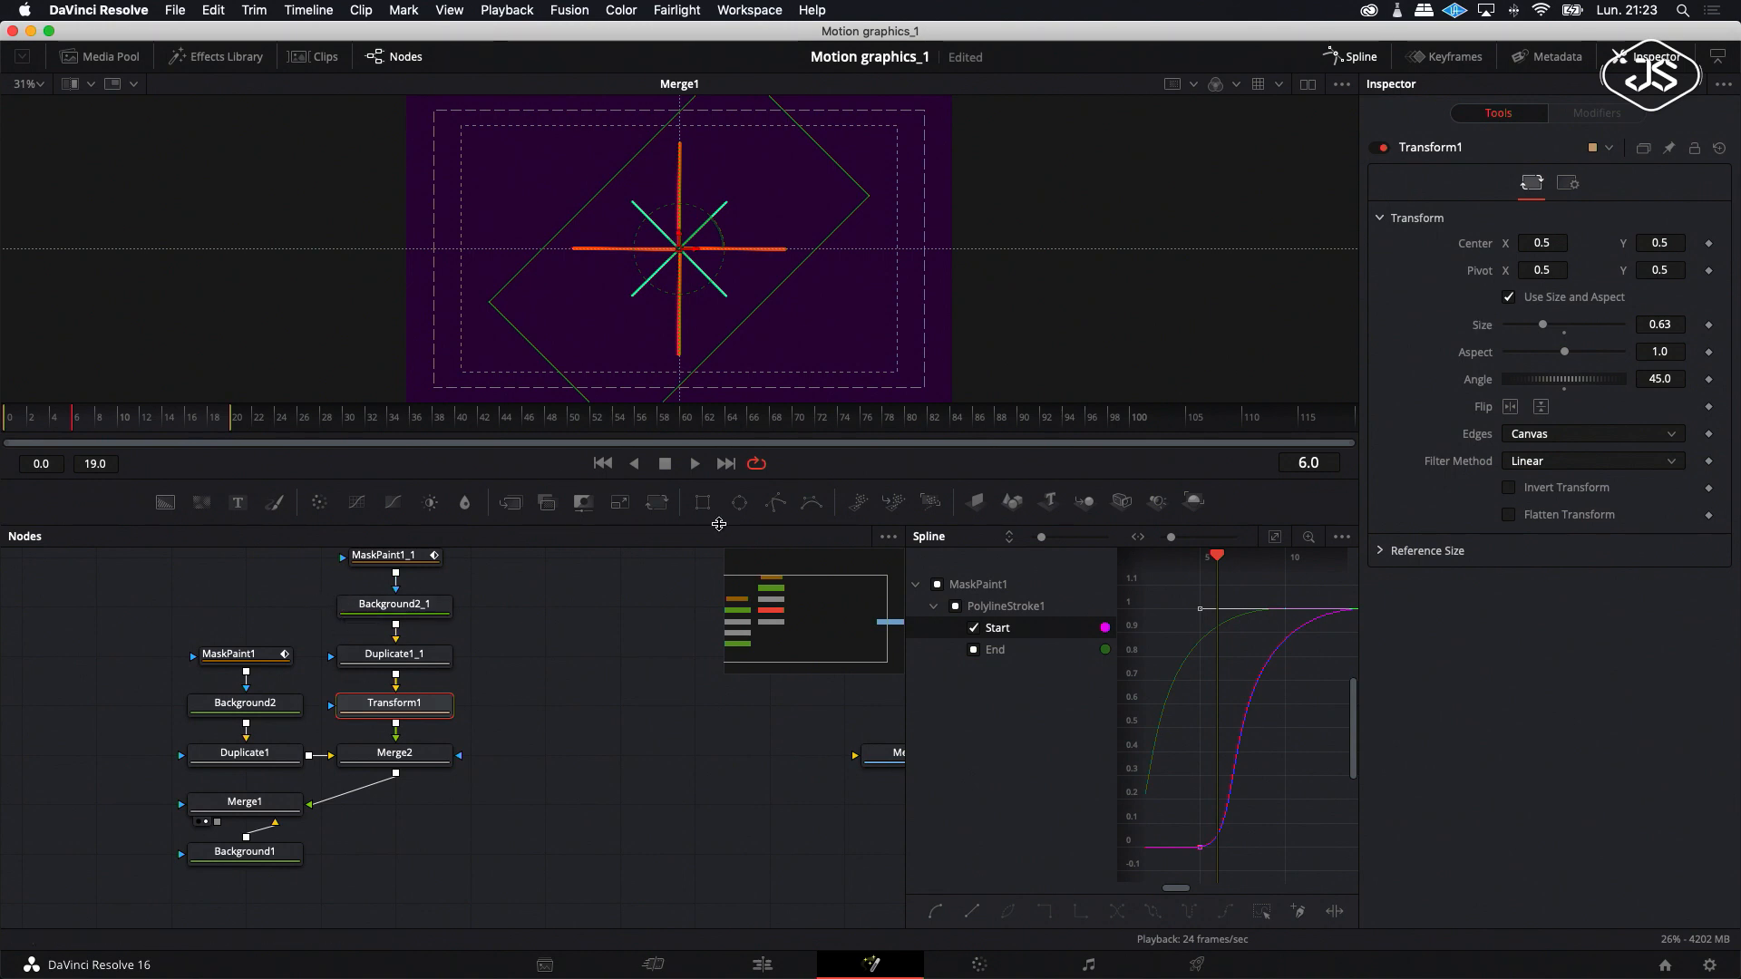
left_click(695, 467)
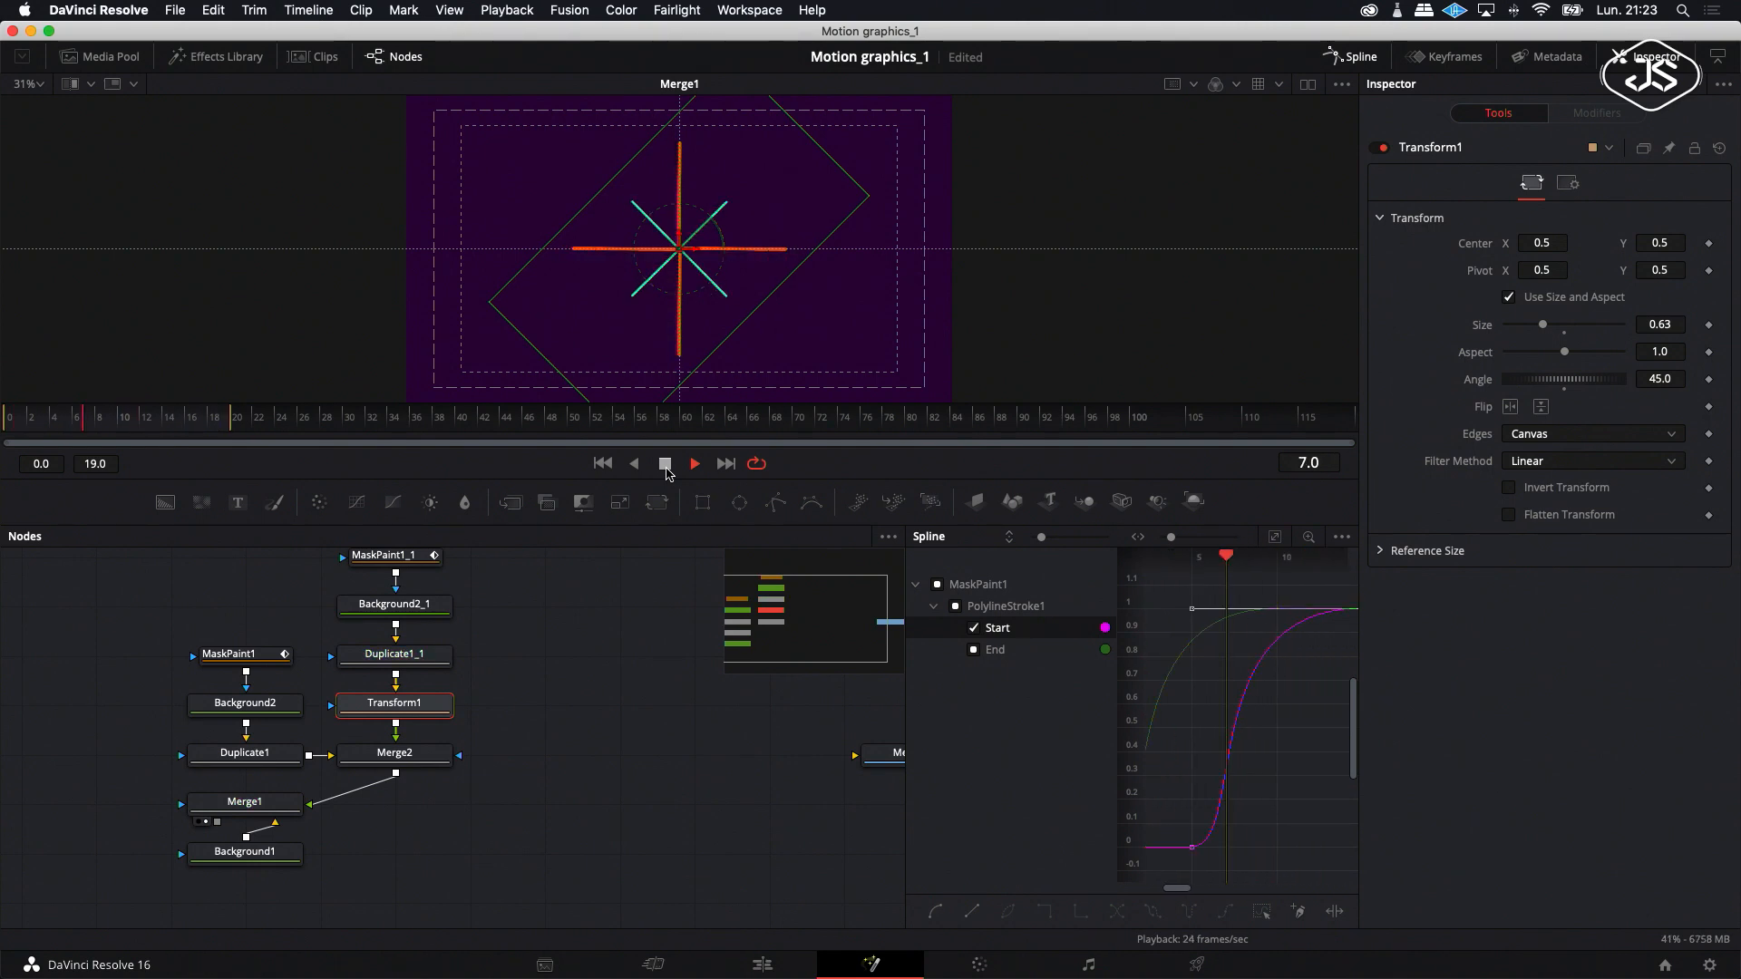
left_click(667, 465)
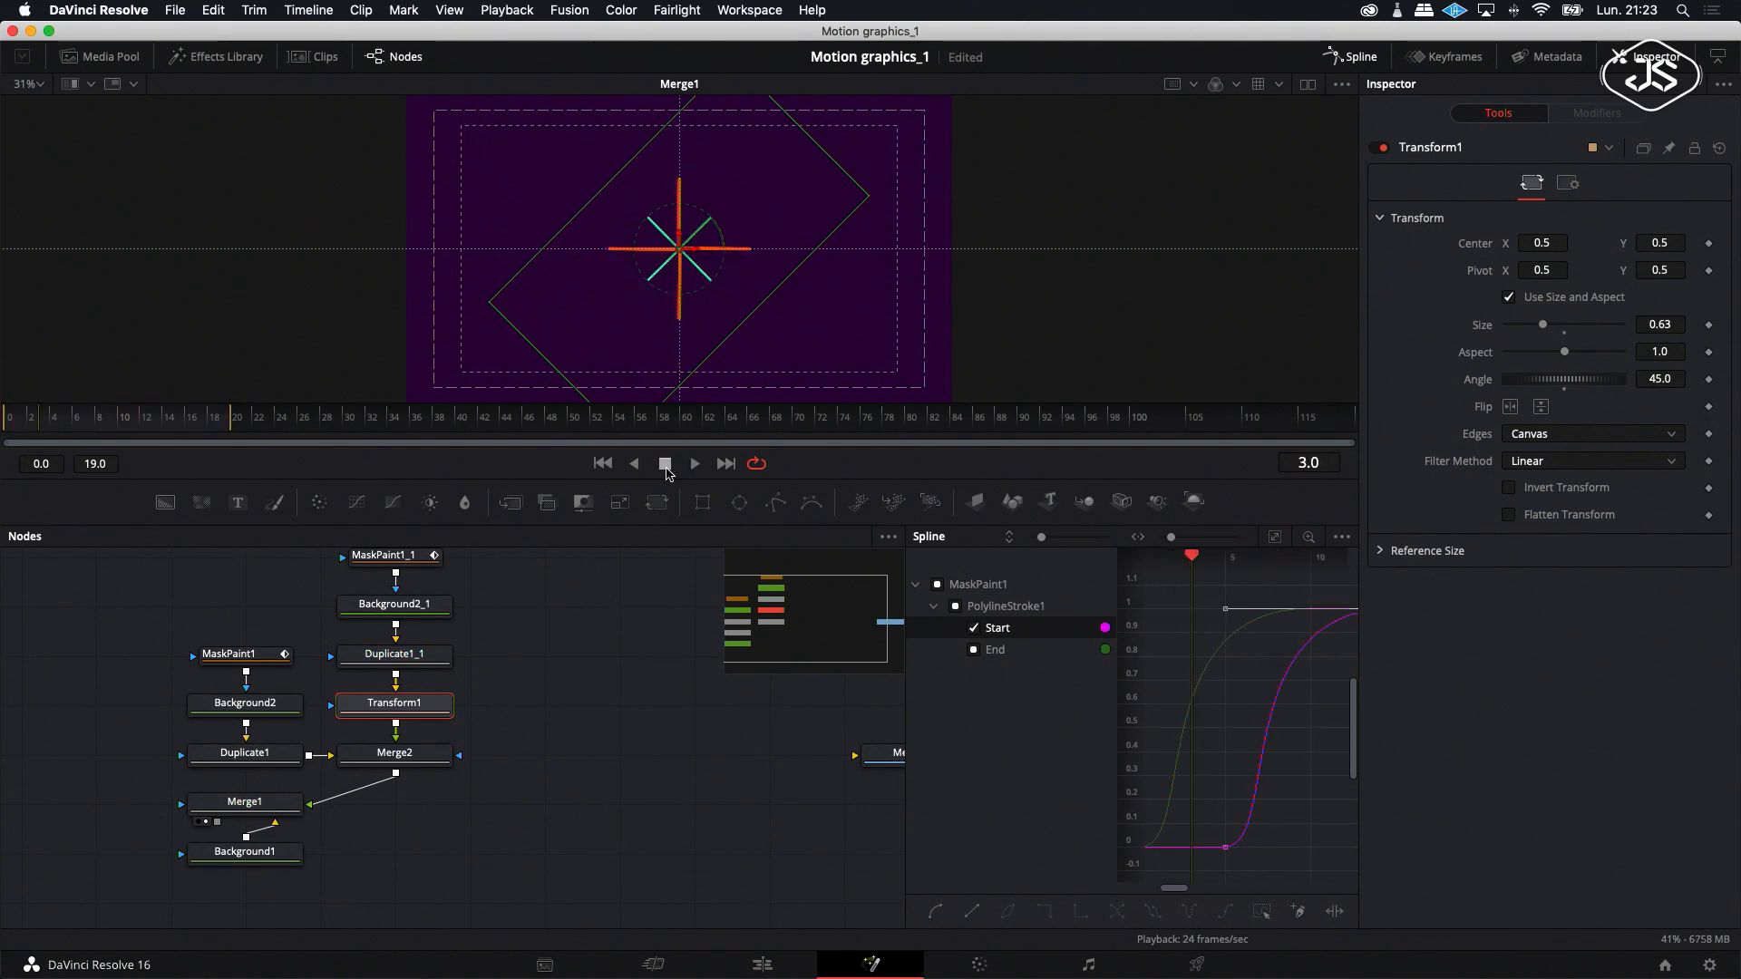
Thin the MaskPaint1 stroke to a brush size of 0.0037 and play back the animation.
left_click(514, 649)
scroll(514, 649, "left", 2)
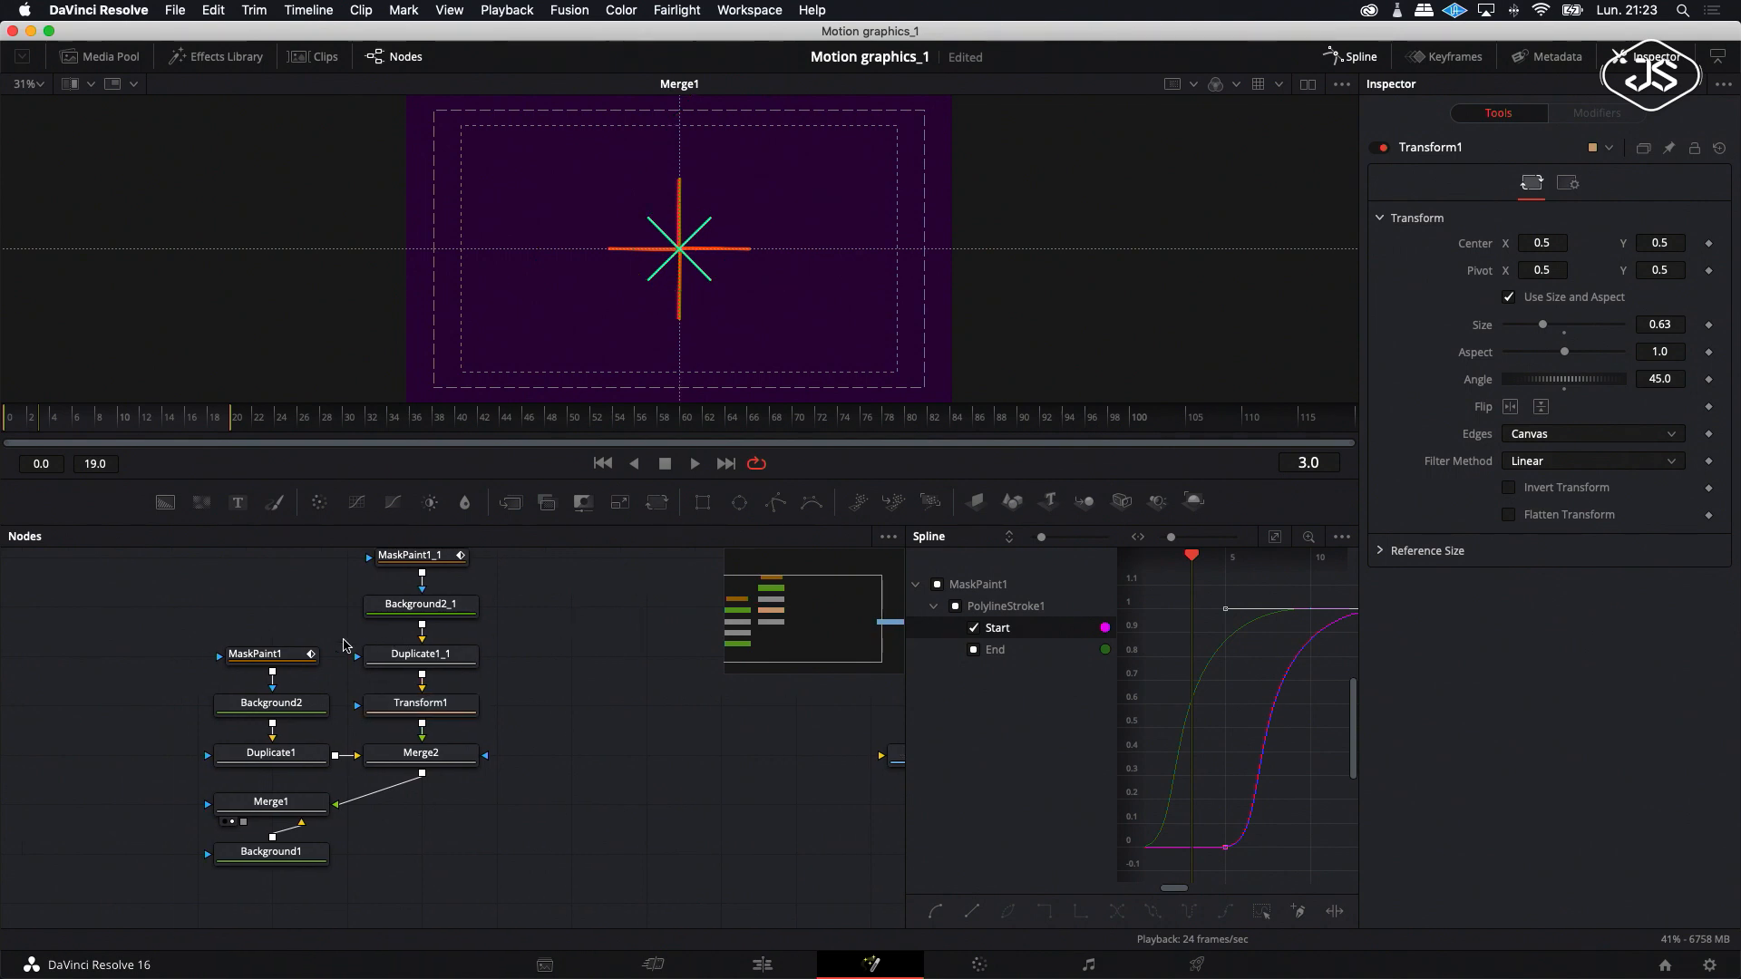
left_click(277, 661)
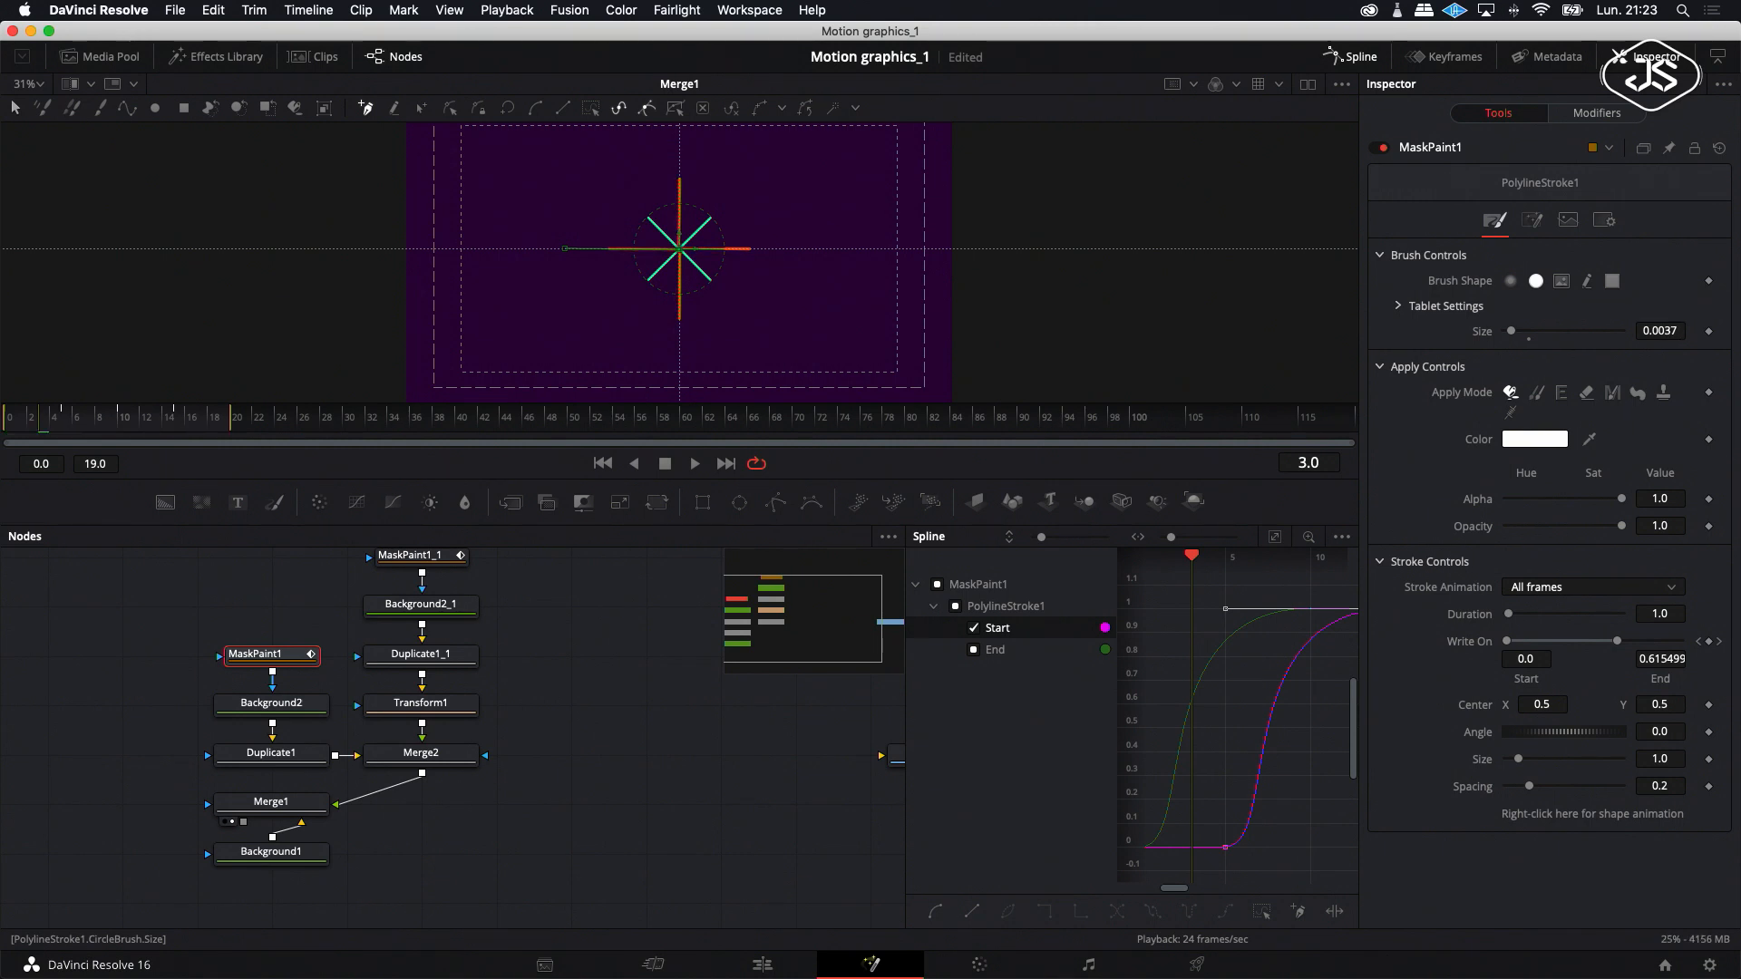
left_click(695, 465)
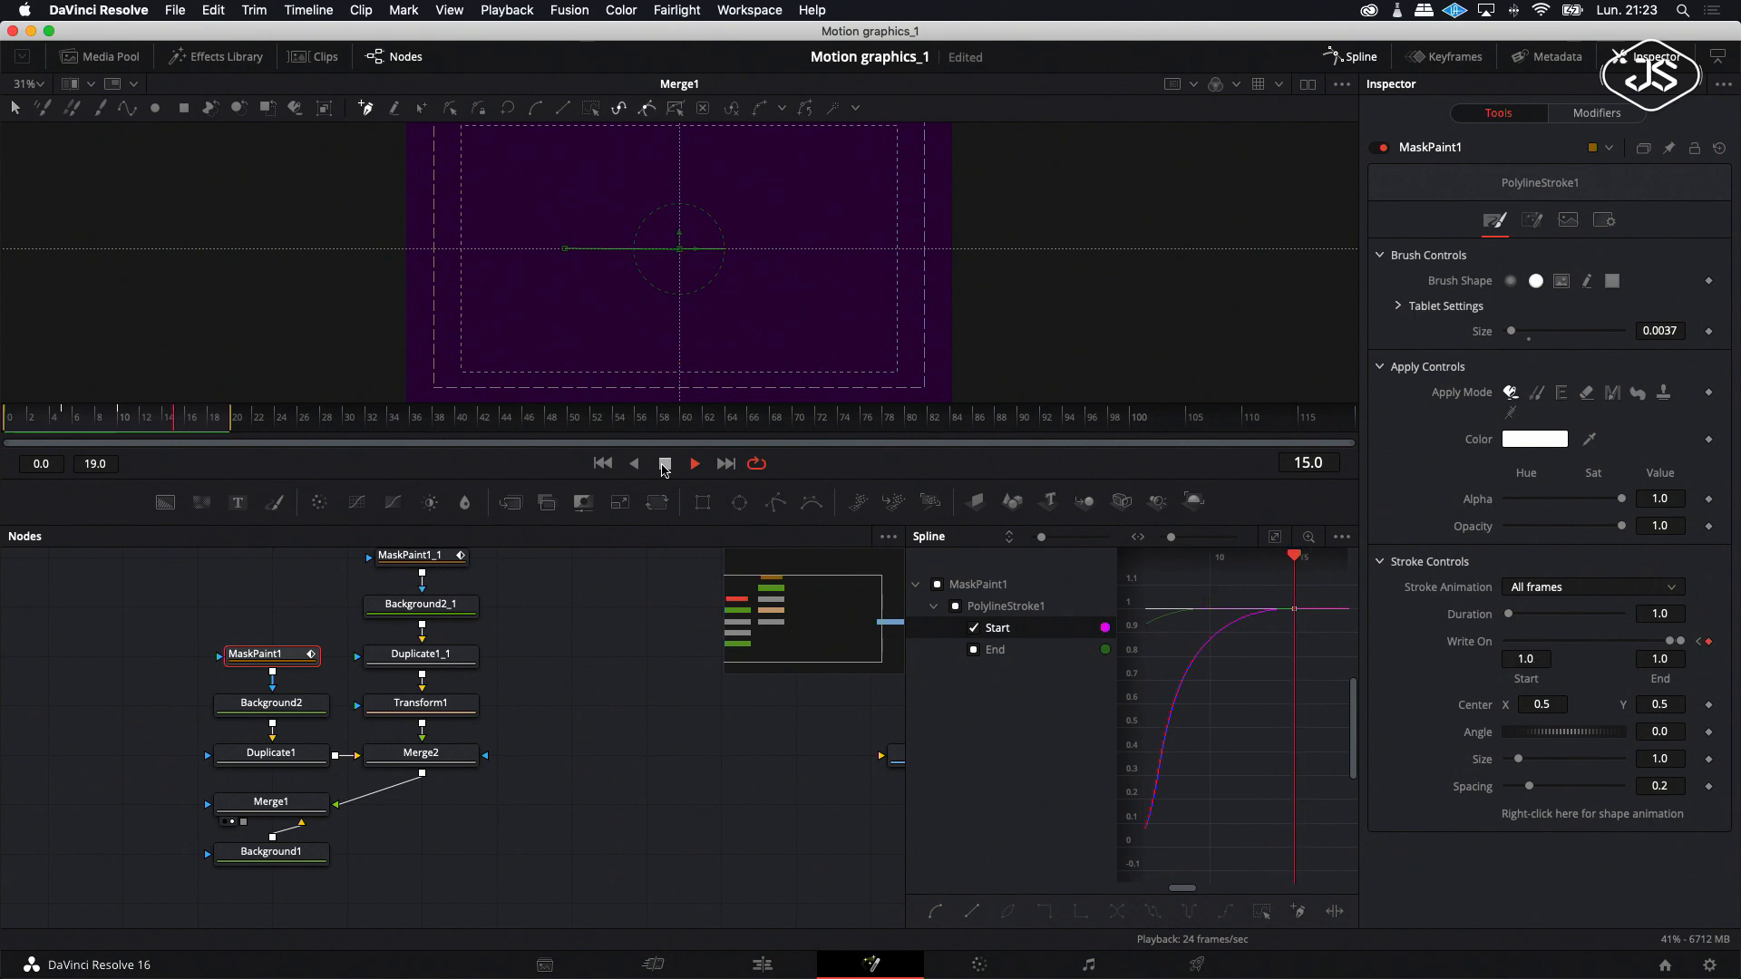
left_click(665, 466)
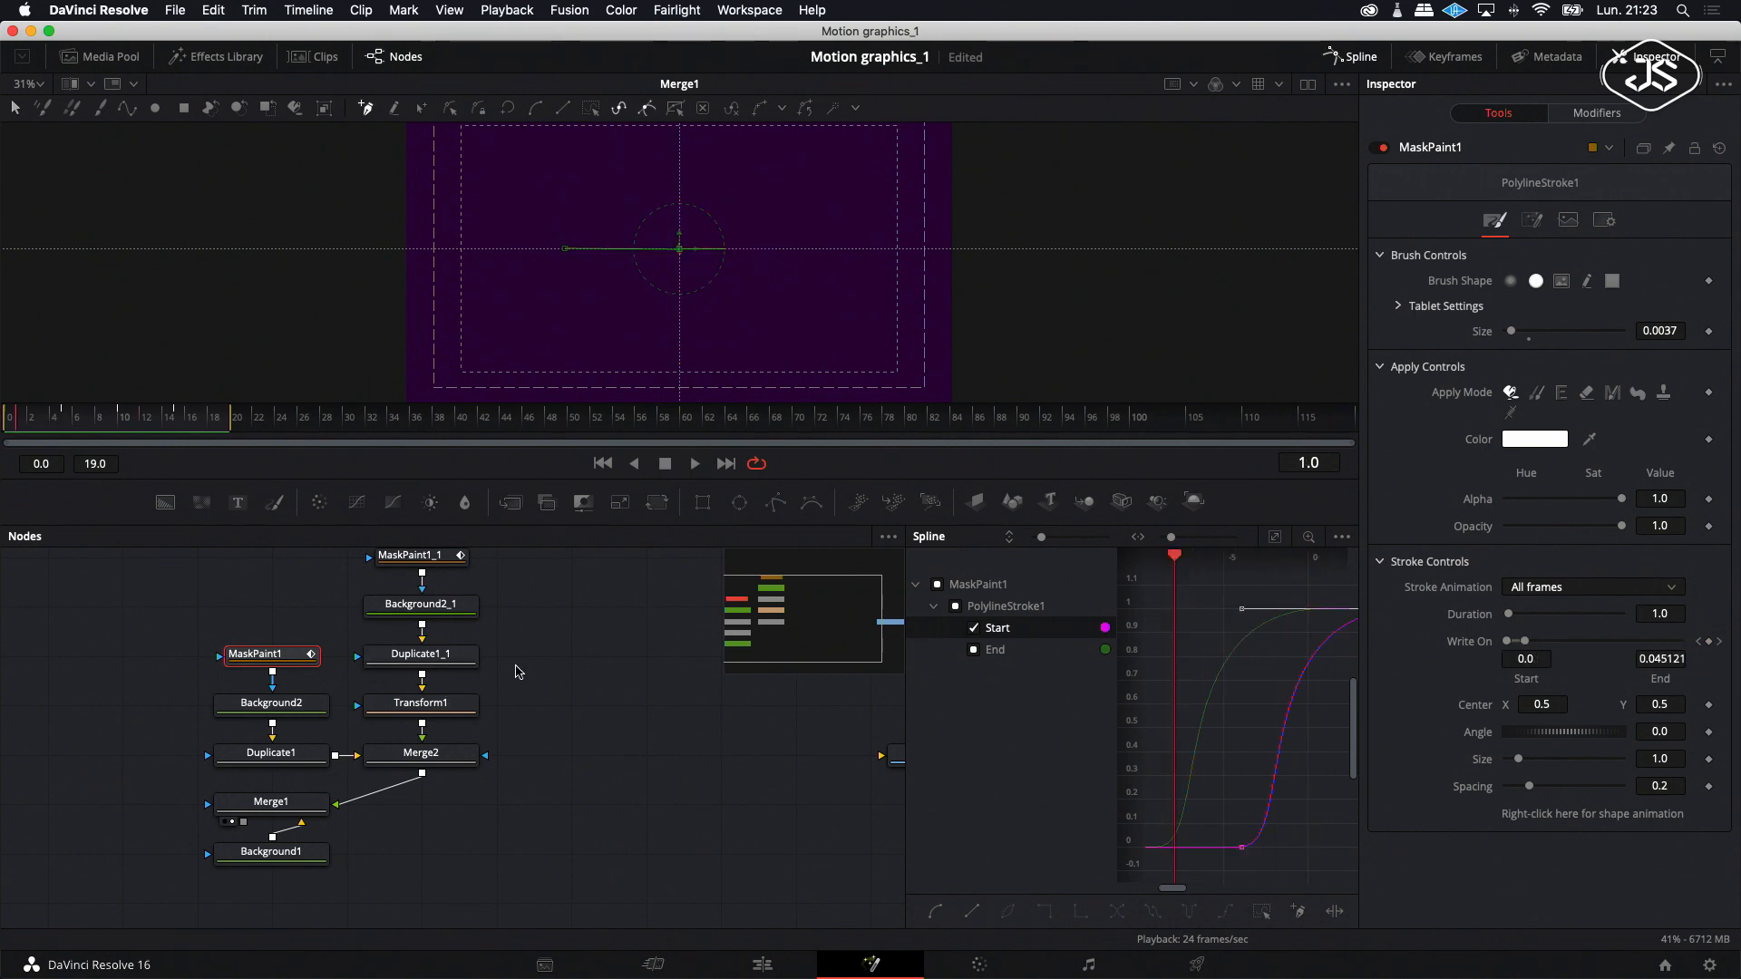
Enable motion blur with a quality of 10 on MaskPaint1's PolylineStroke1 modifier.
scroll(517, 671, "right", 2)
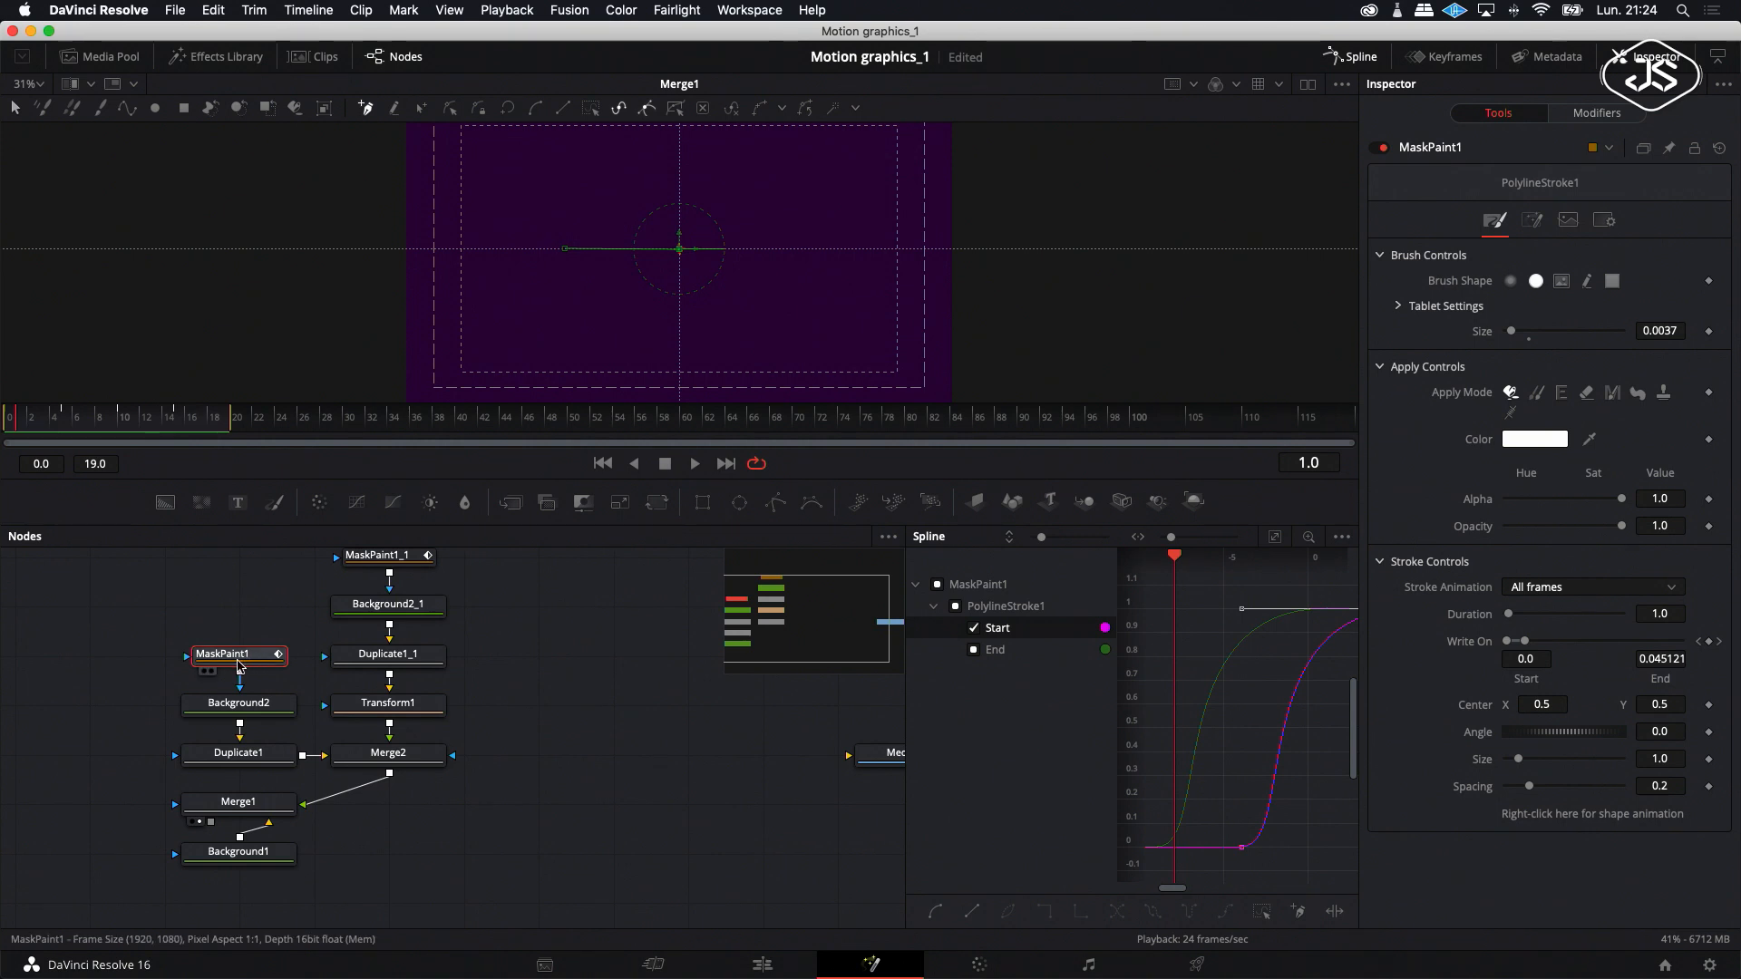
left_click(1605, 221)
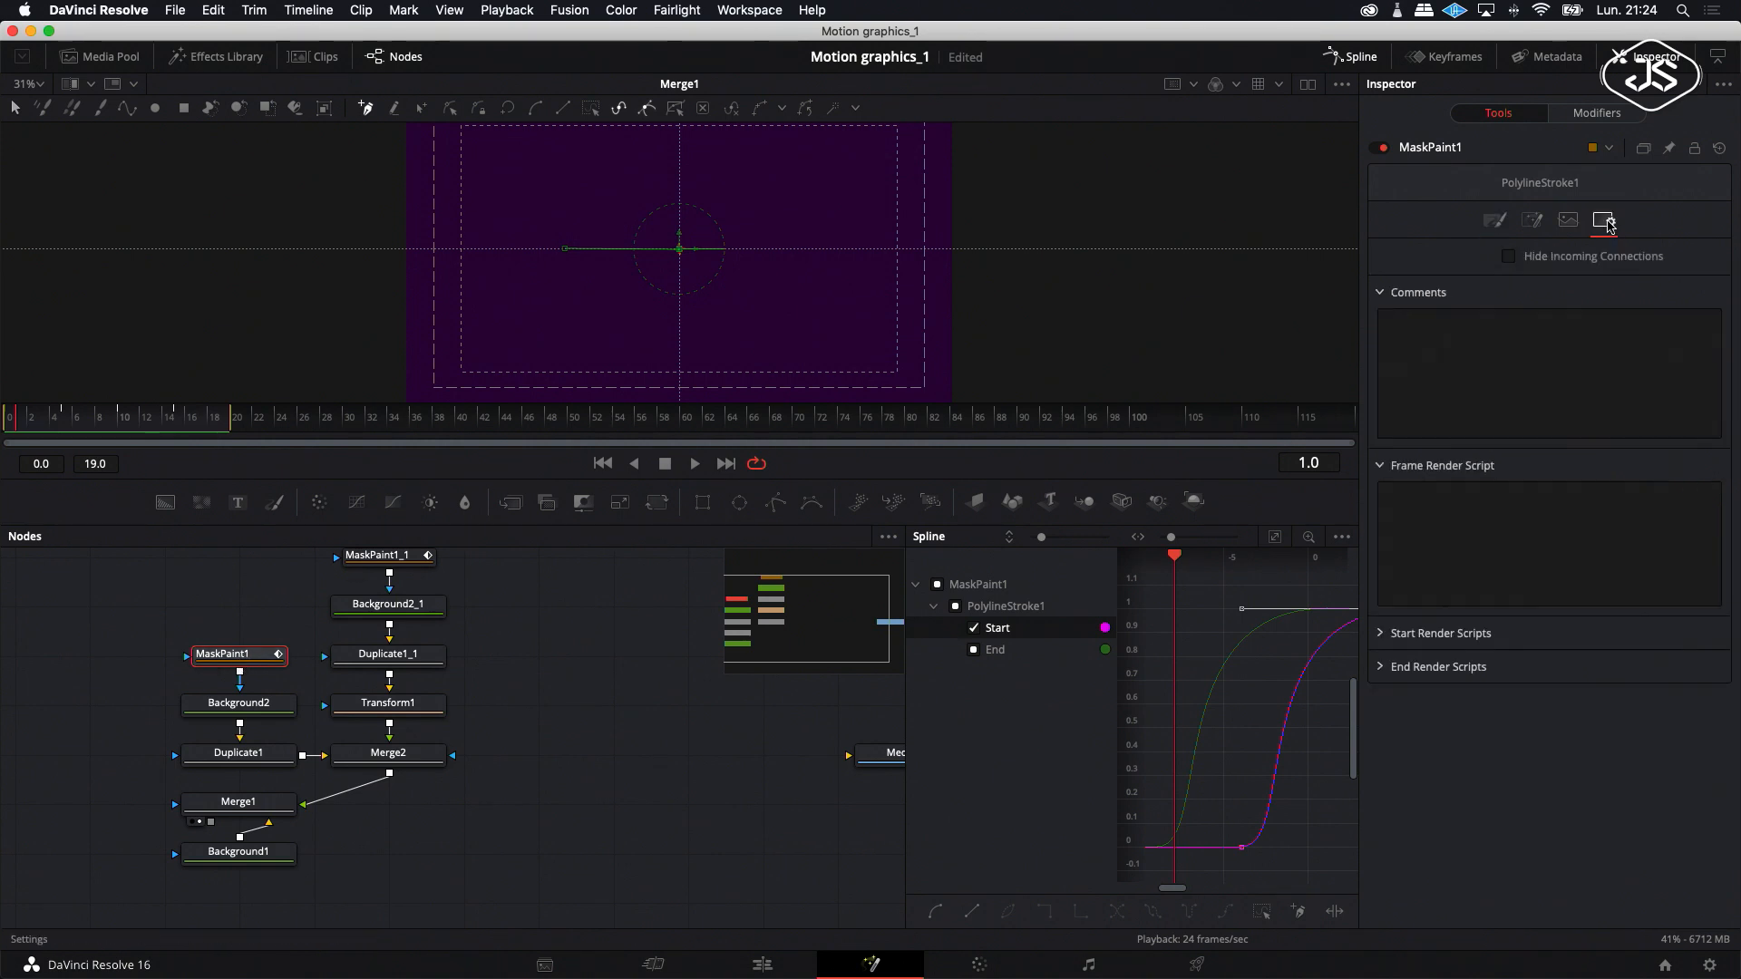
left_click(1597, 112)
left_click(1567, 182)
left_click(1512, 399)
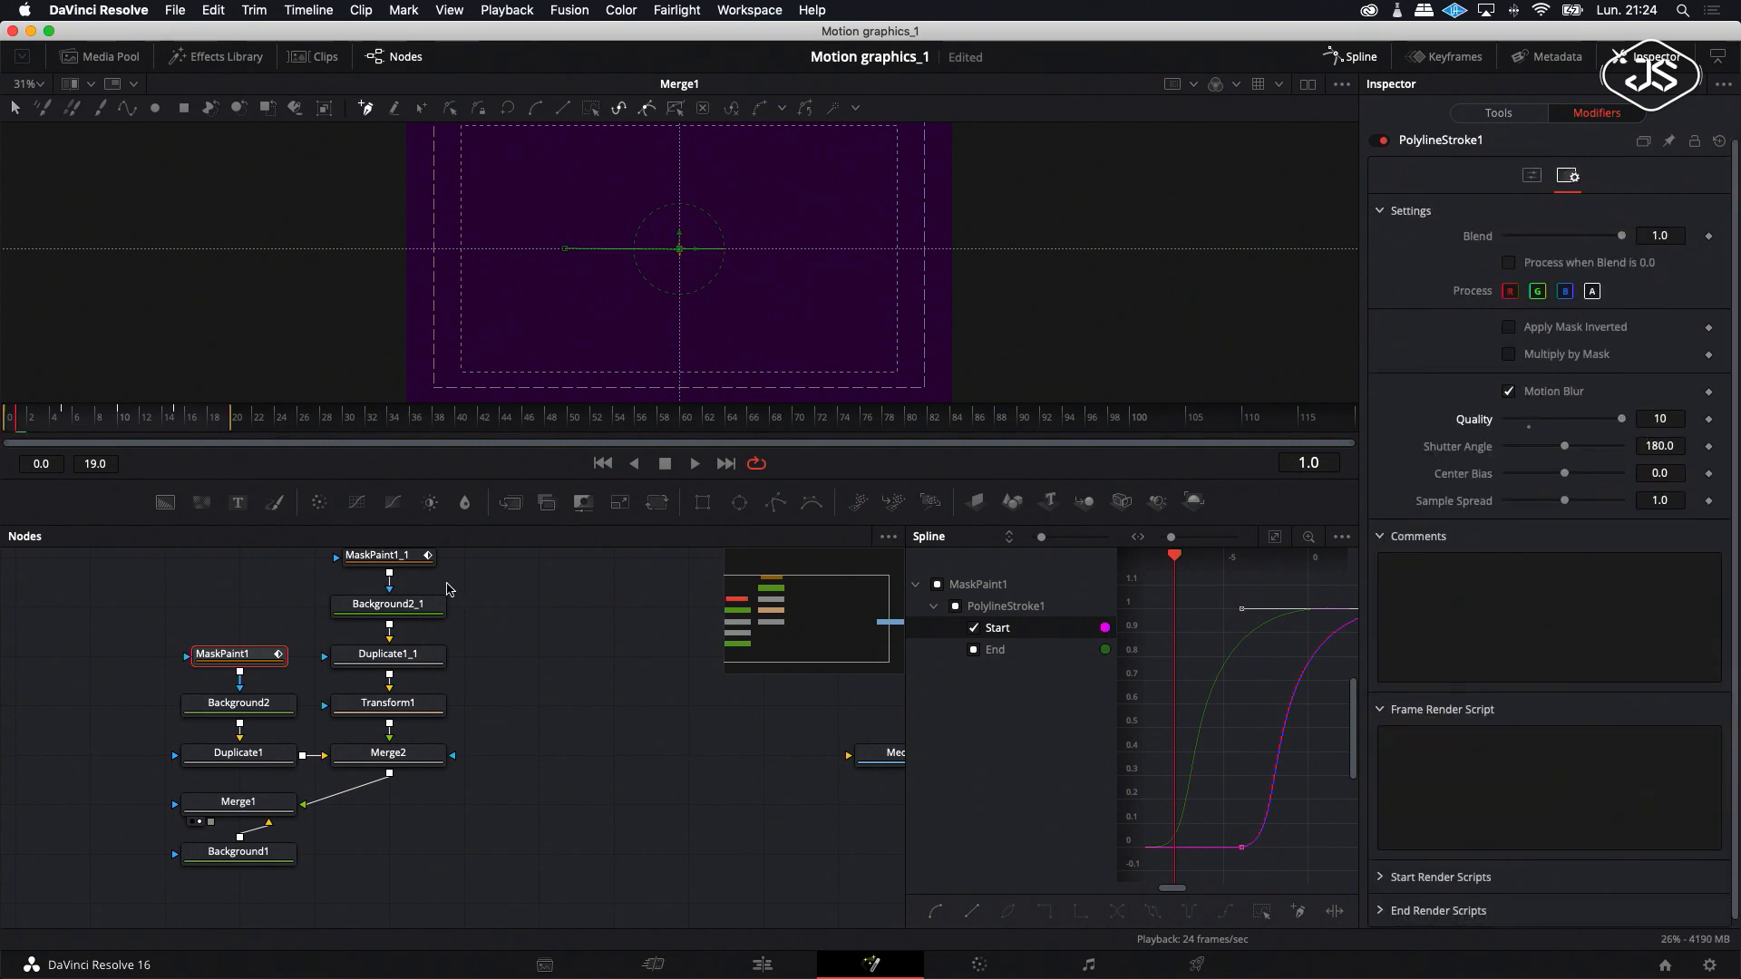
Enable motion blur with a quality of 10 on MaskPaint1_1's PolylineStroke1_1 modifier.
scroll(399, 587, "up", 1)
left_click(383, 580)
scroll(383, 580, "up", 1)
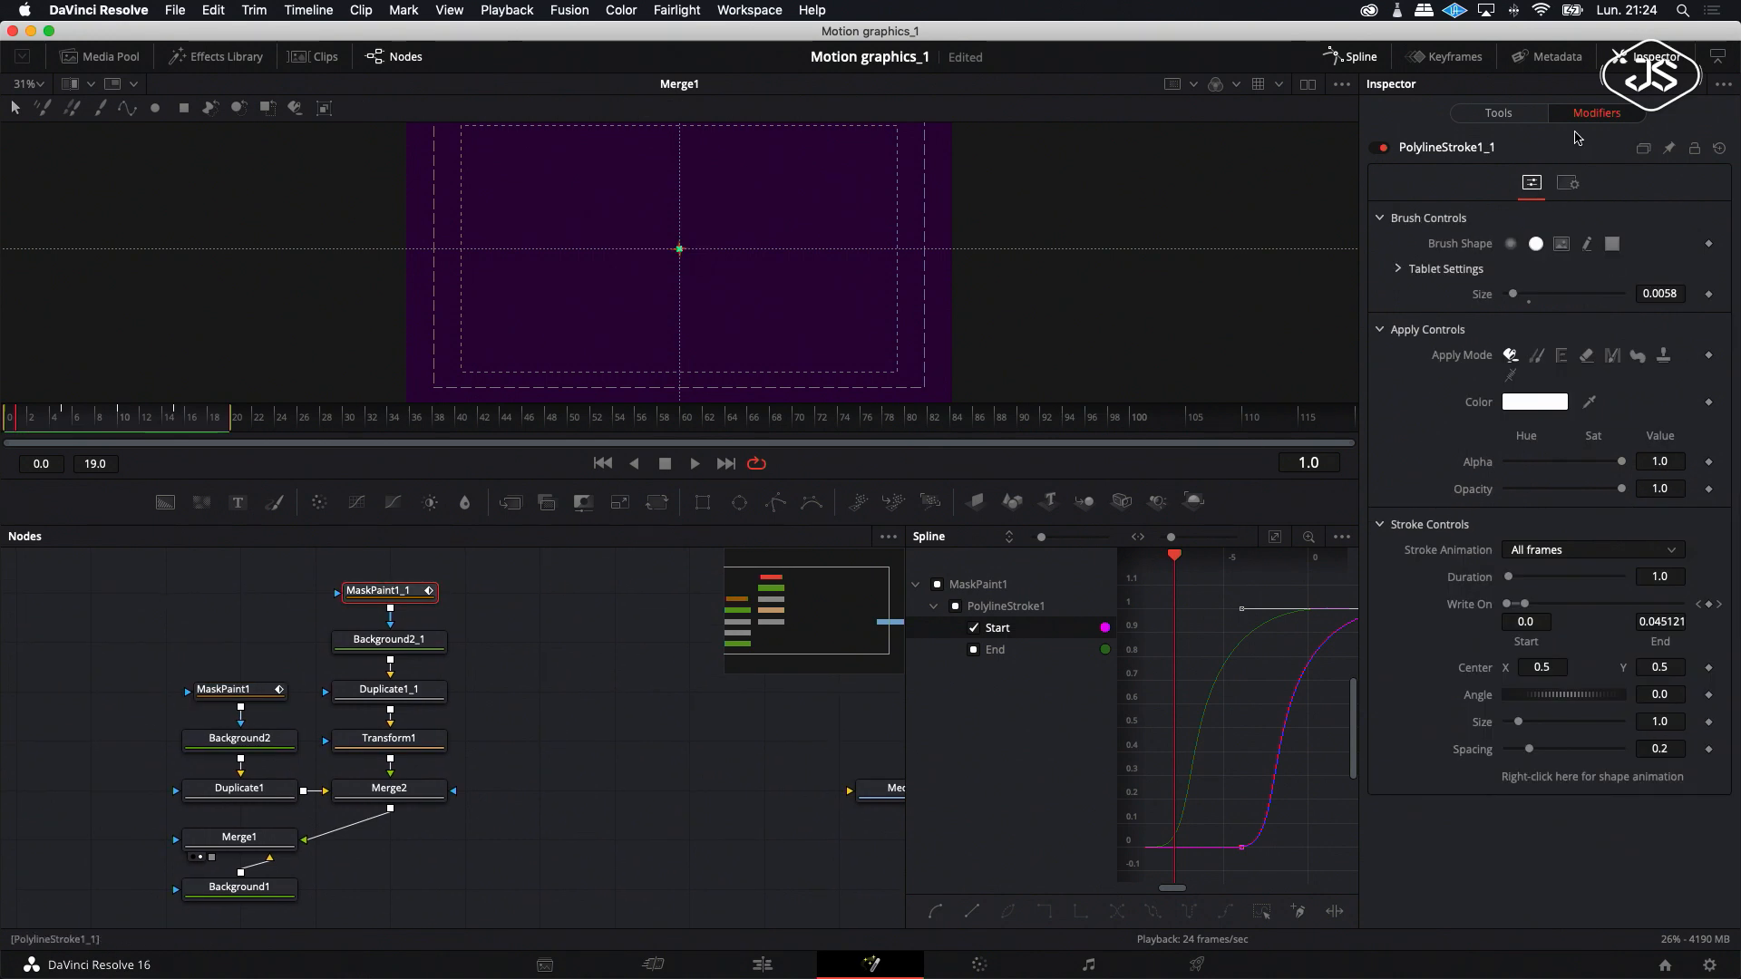
left_click(1567, 183)
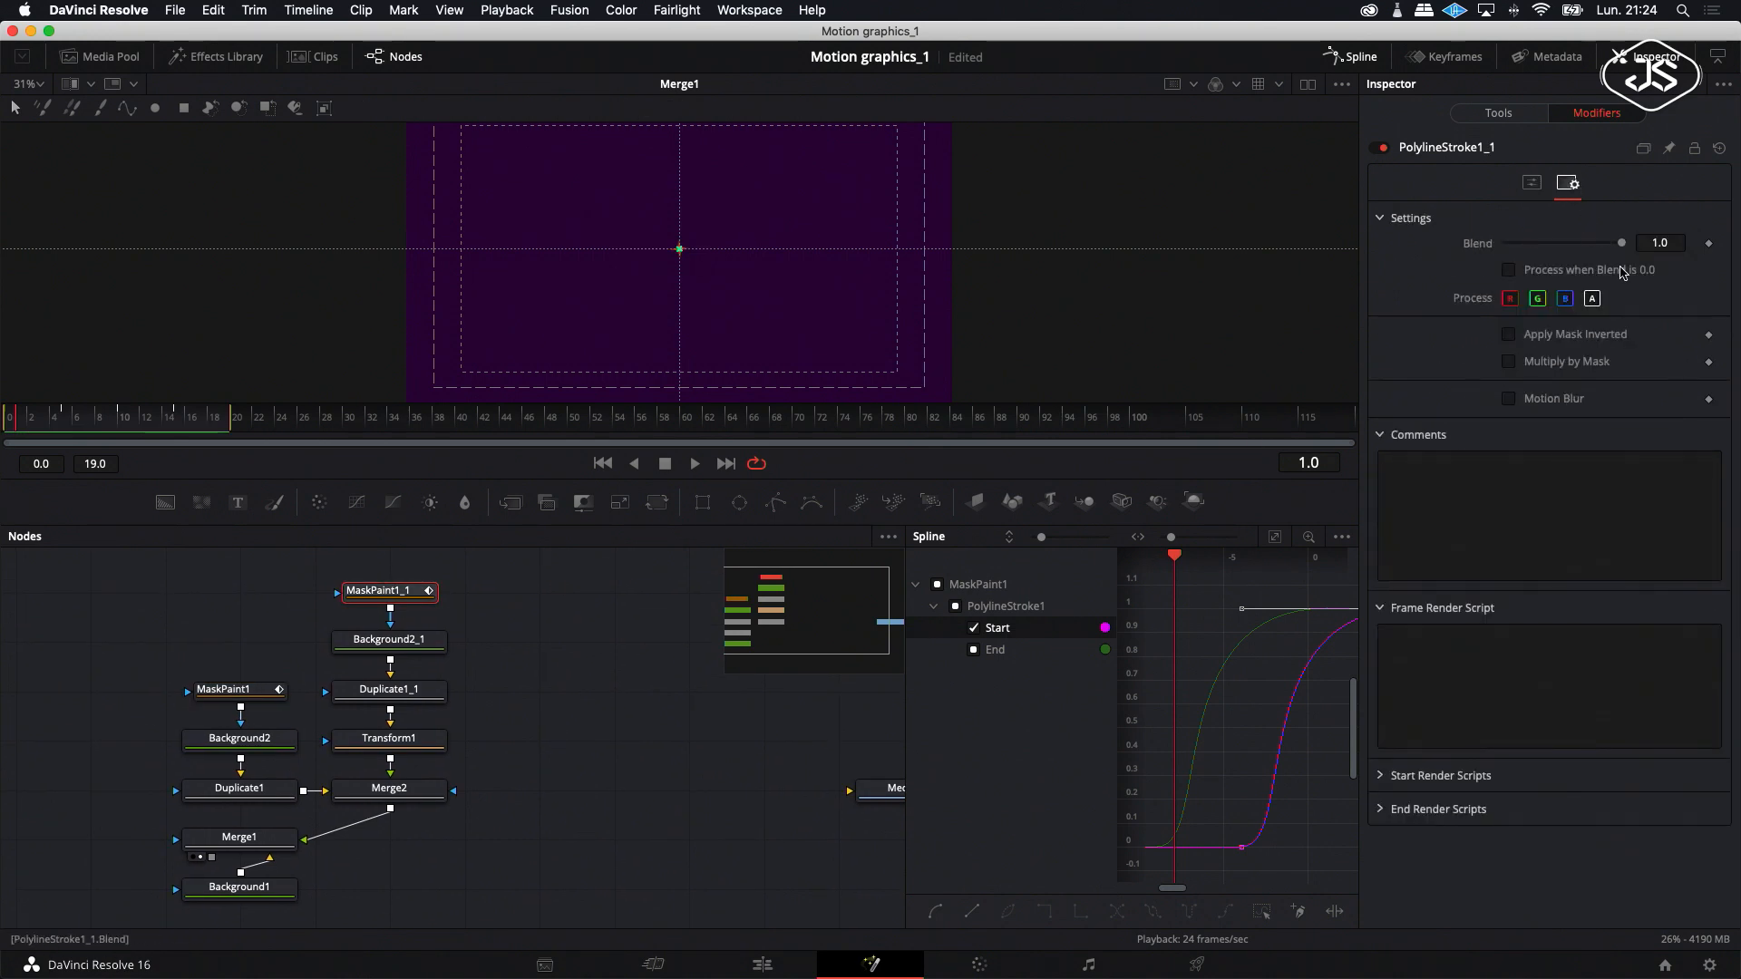
left_click(1511, 399)
left_click_drag(1529, 426, 1623, 427)
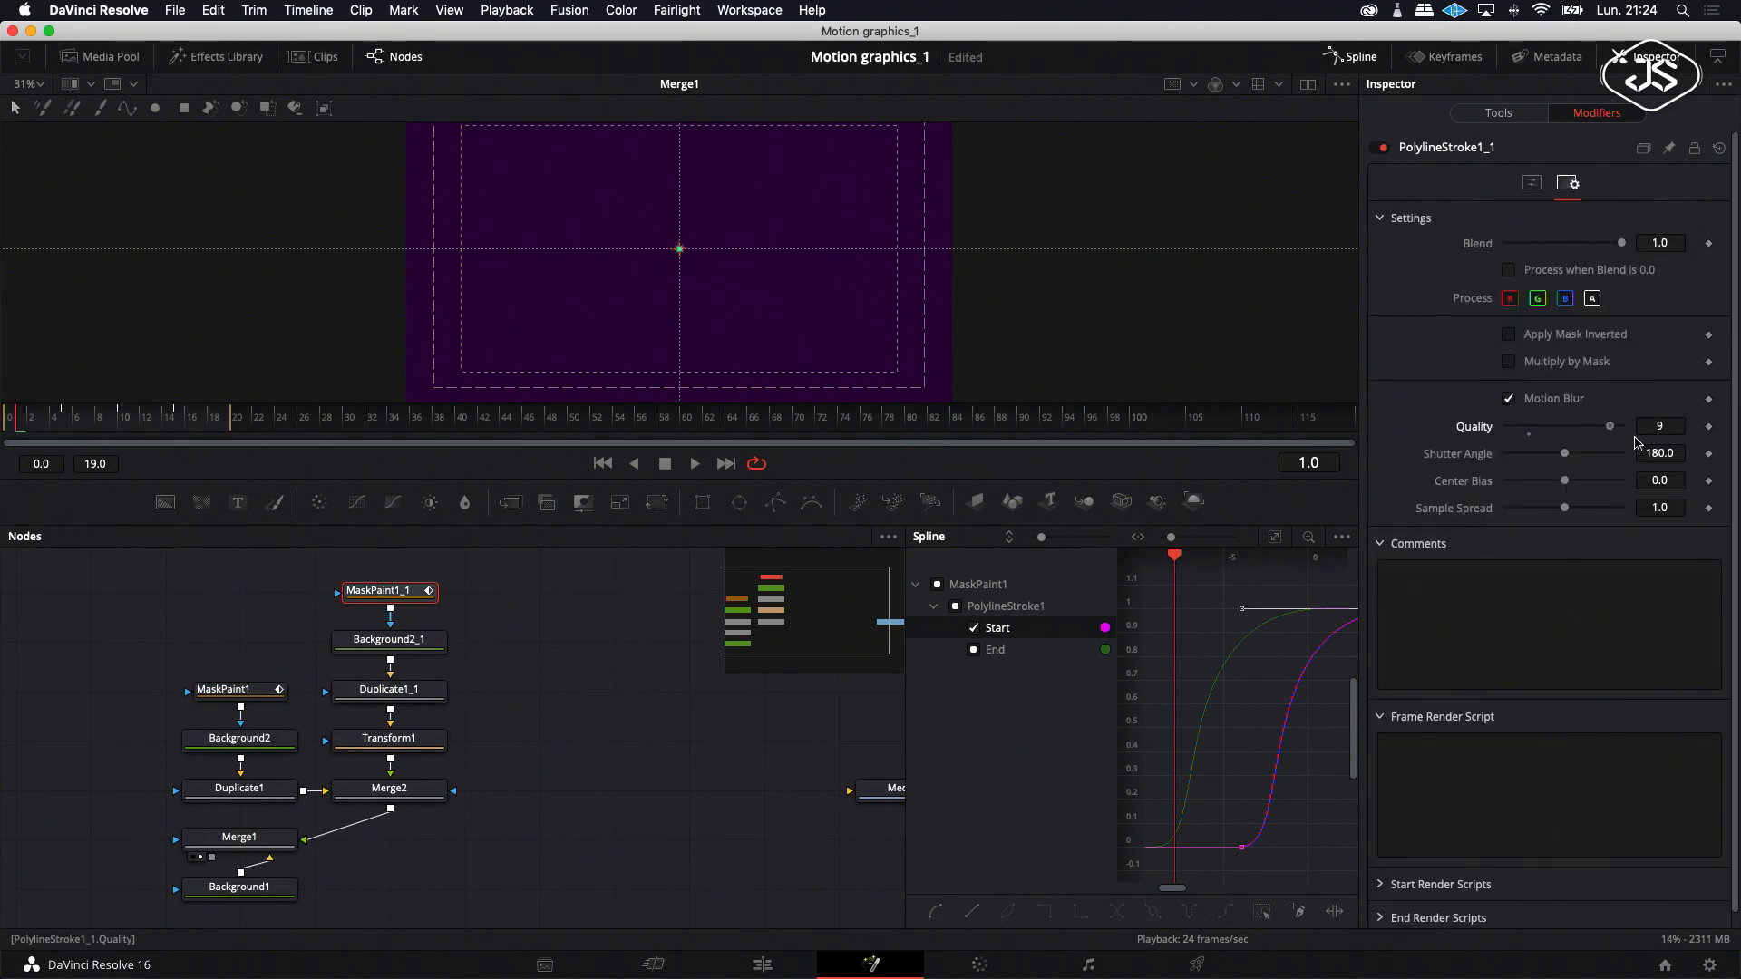
Group all the nodes of both line branches, including Merge2, and place the group above Merge1.
scroll(494, 662, "down", 3)
scroll(494, 662, "up", 1)
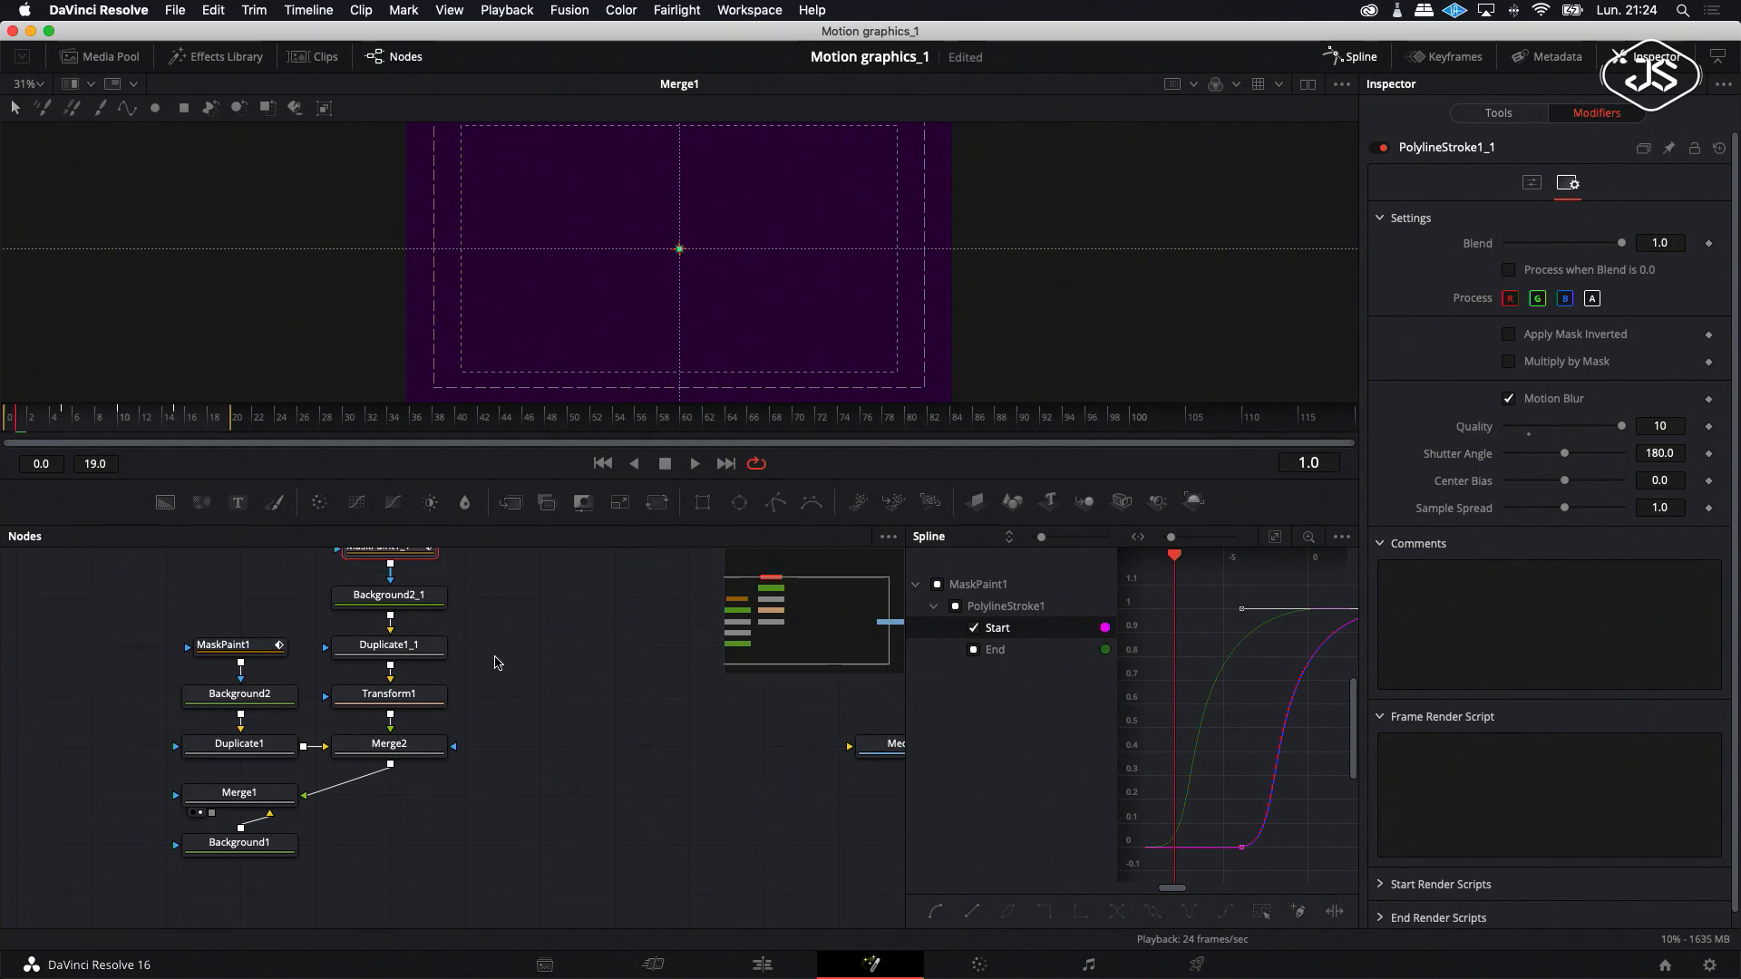
scroll(506, 685, "up", 2)
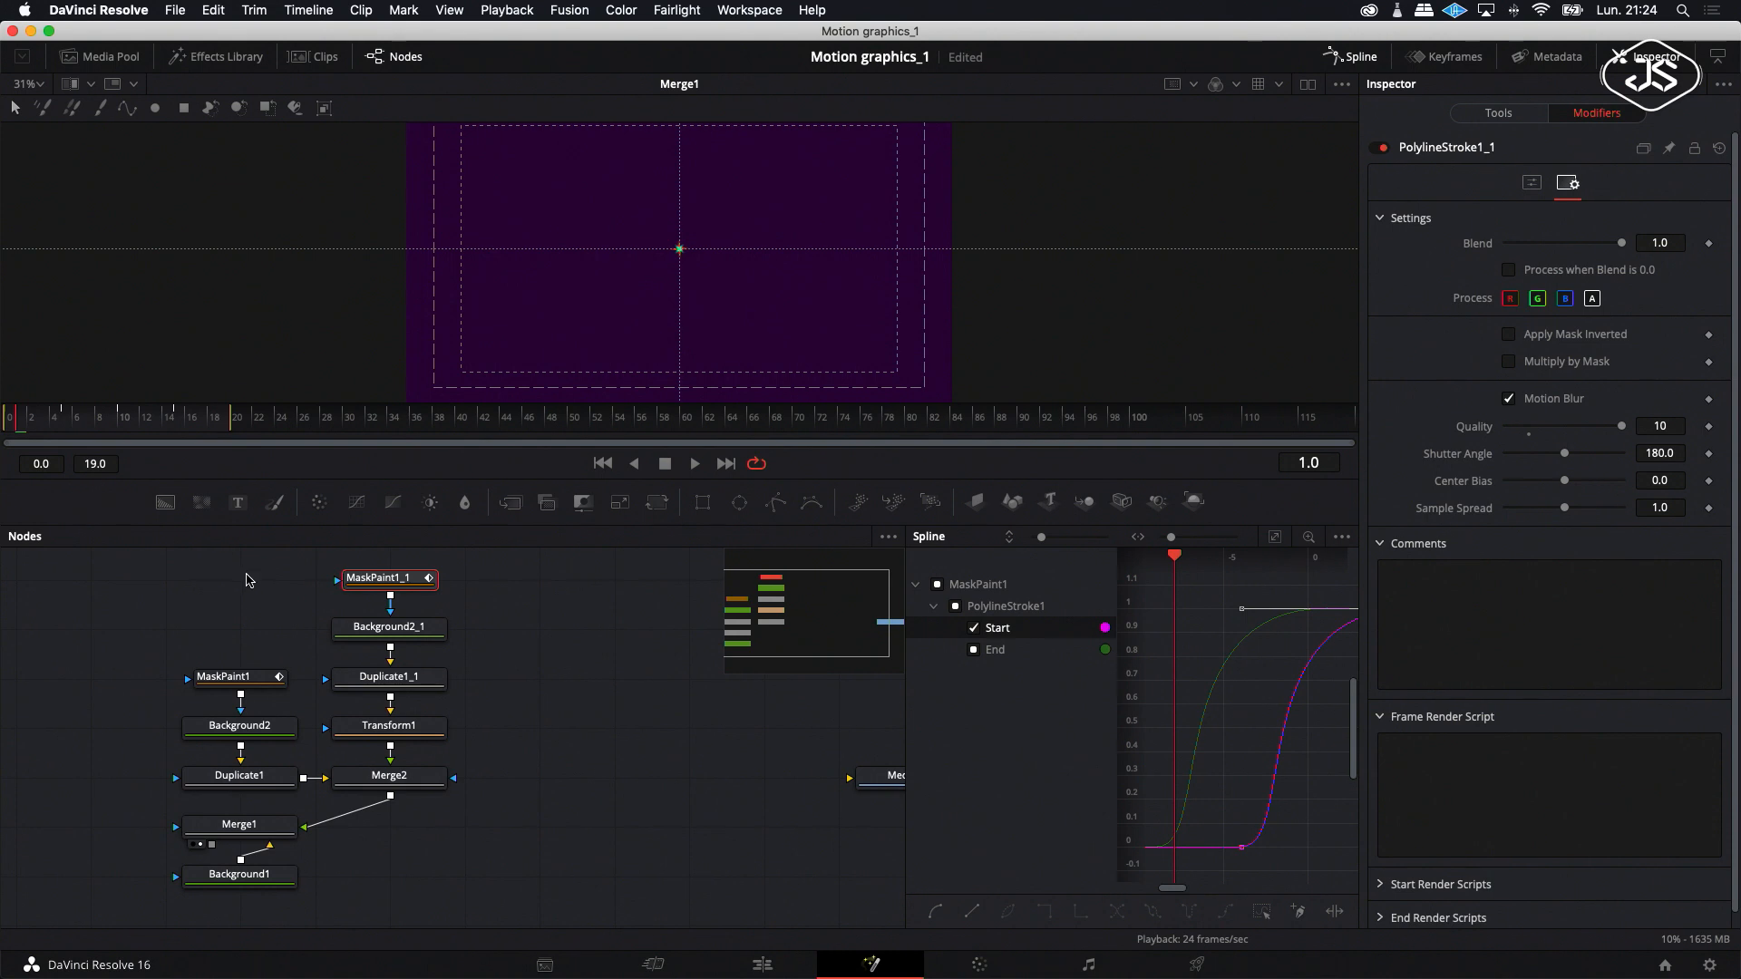
left_click_drag(134, 575, 453, 785)
right_click(390, 678)
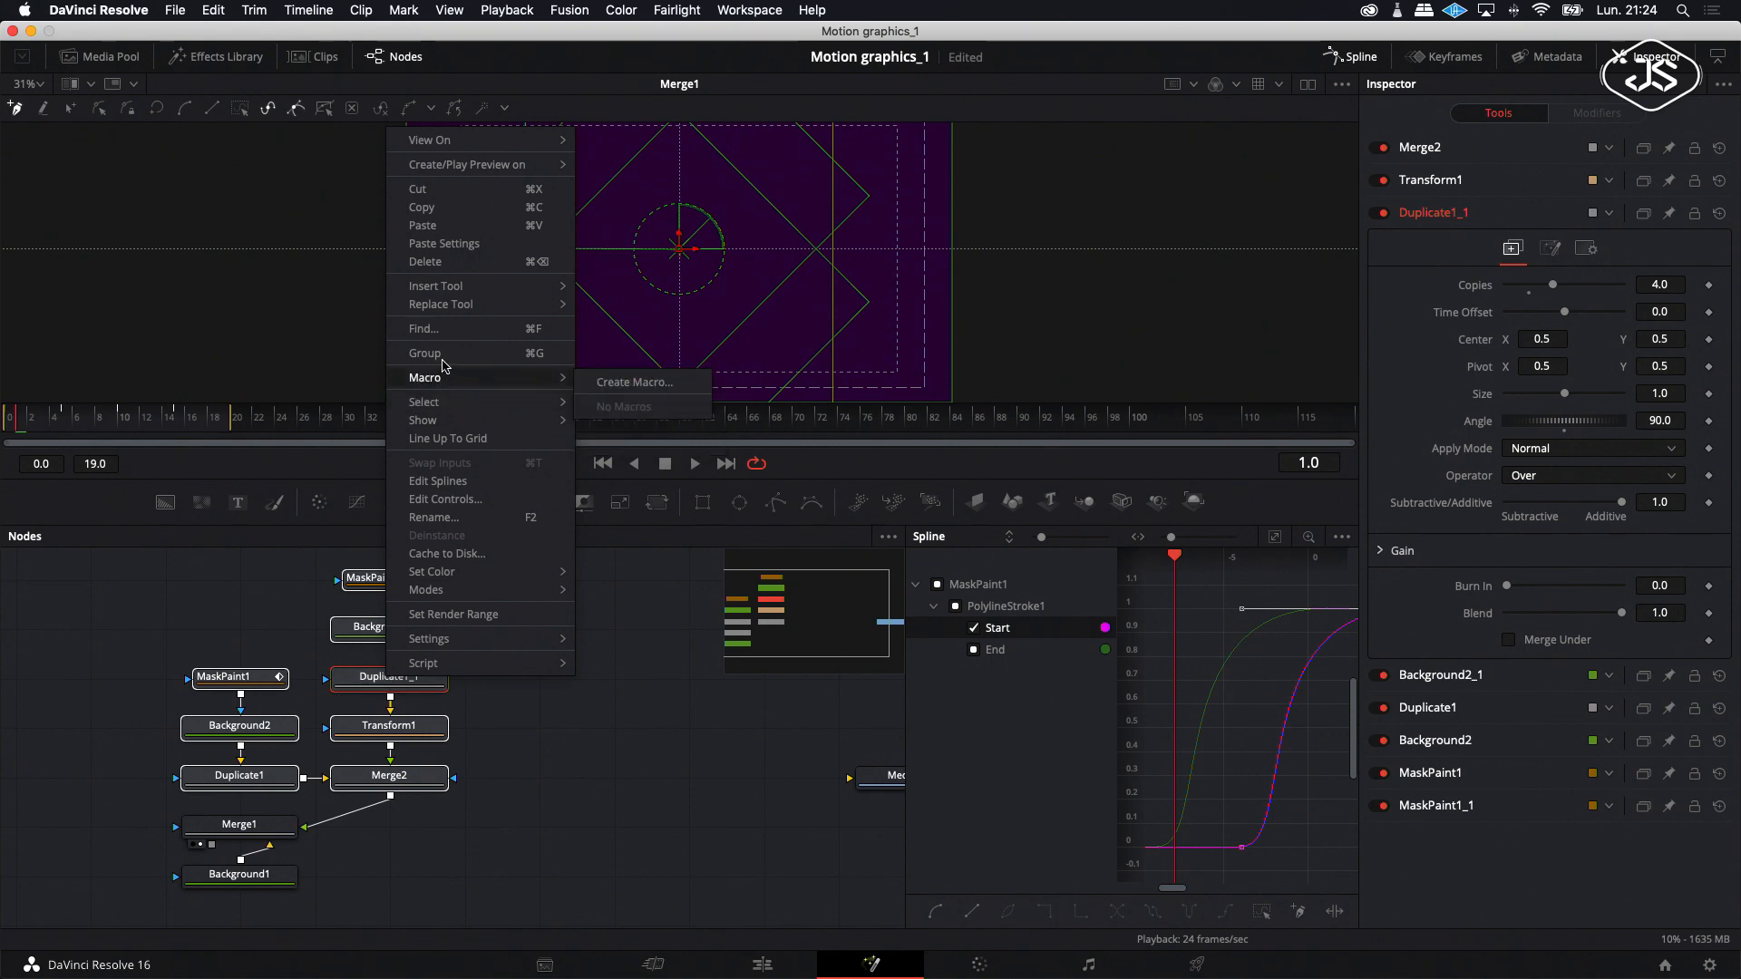
left_click(434, 353)
left_click_drag(348, 591, 242, 714)
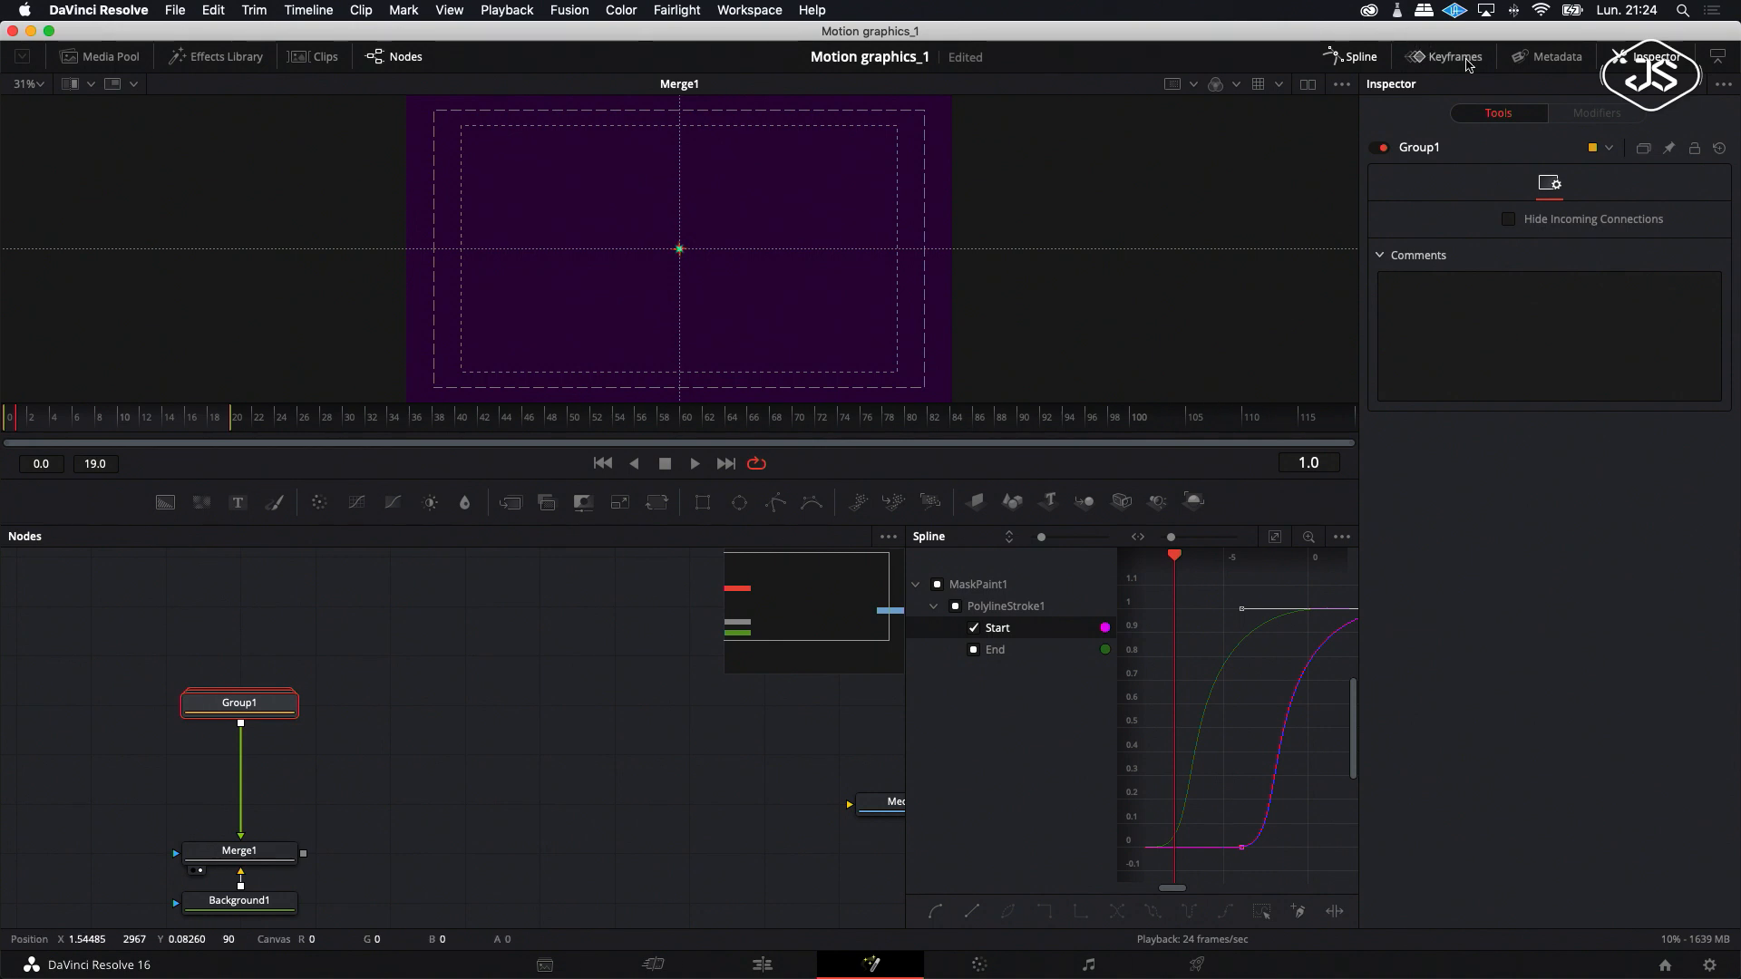
Show the keyframe timeline fitted to view and shift Group1 so it starts at frame 15.
left_click(1468, 62)
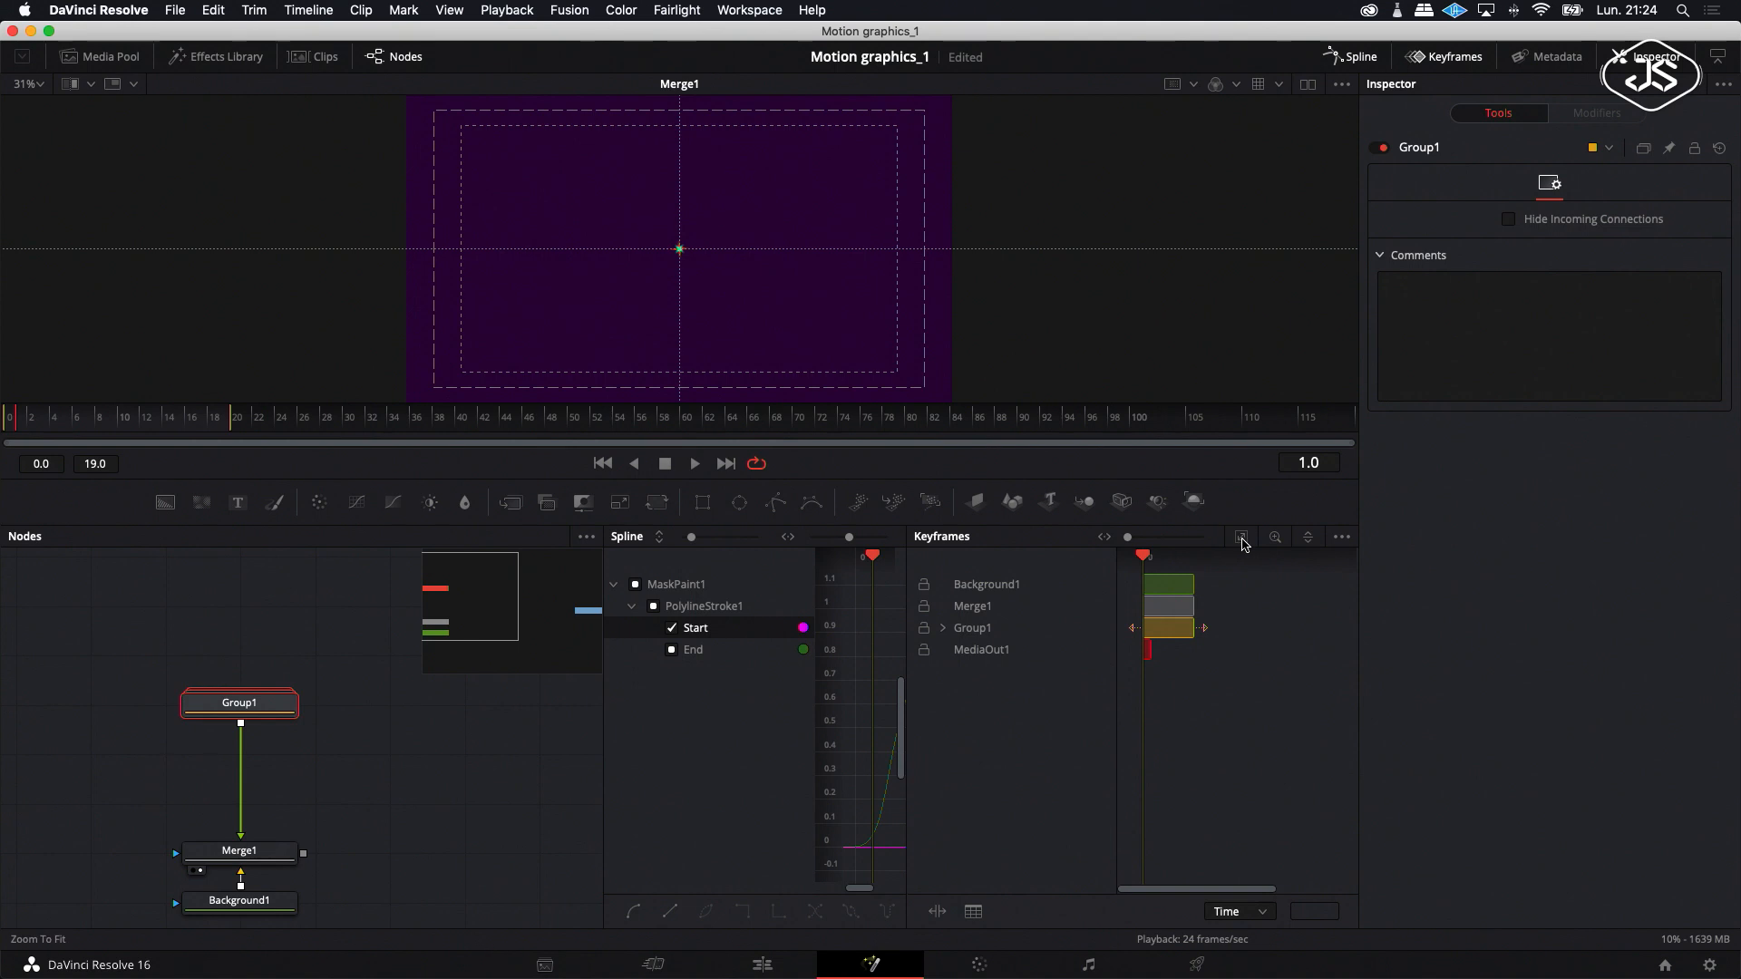
left_click(1241, 537)
mouse_move(1141, 557)
left_mouse_down()
mouse_move(1183, 562)
mouse_move(1162, 562)
left_mouse_up()
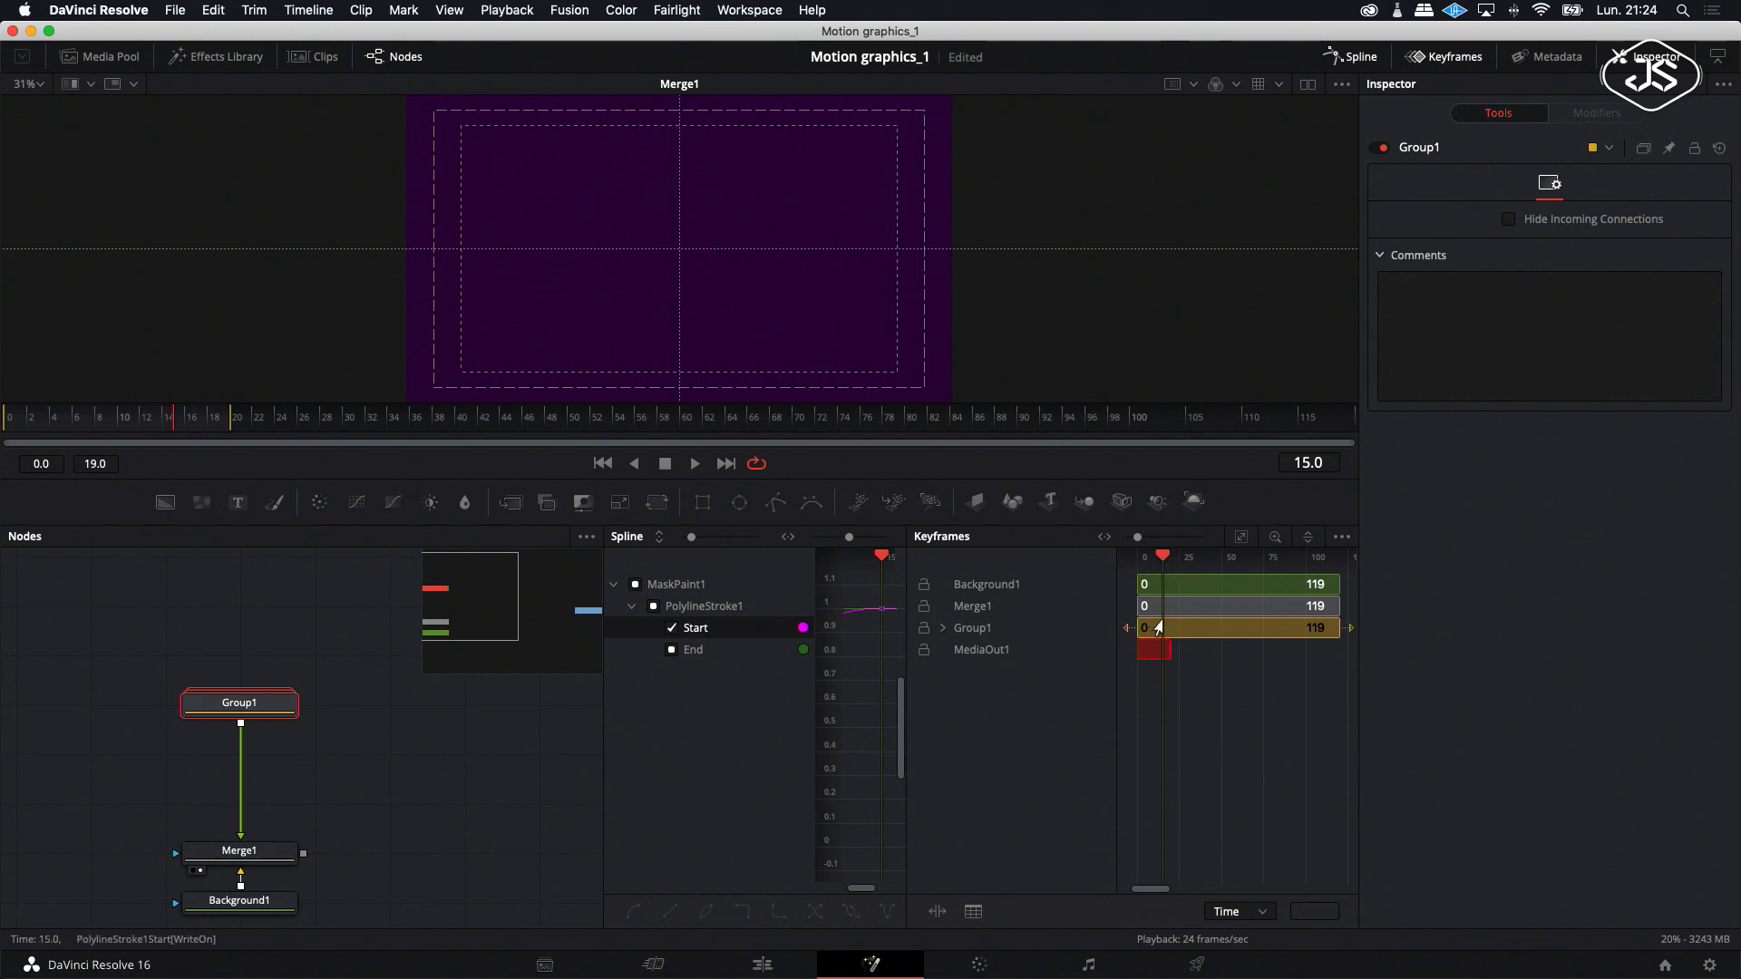
left_click_drag(1193, 628, 1218, 632)
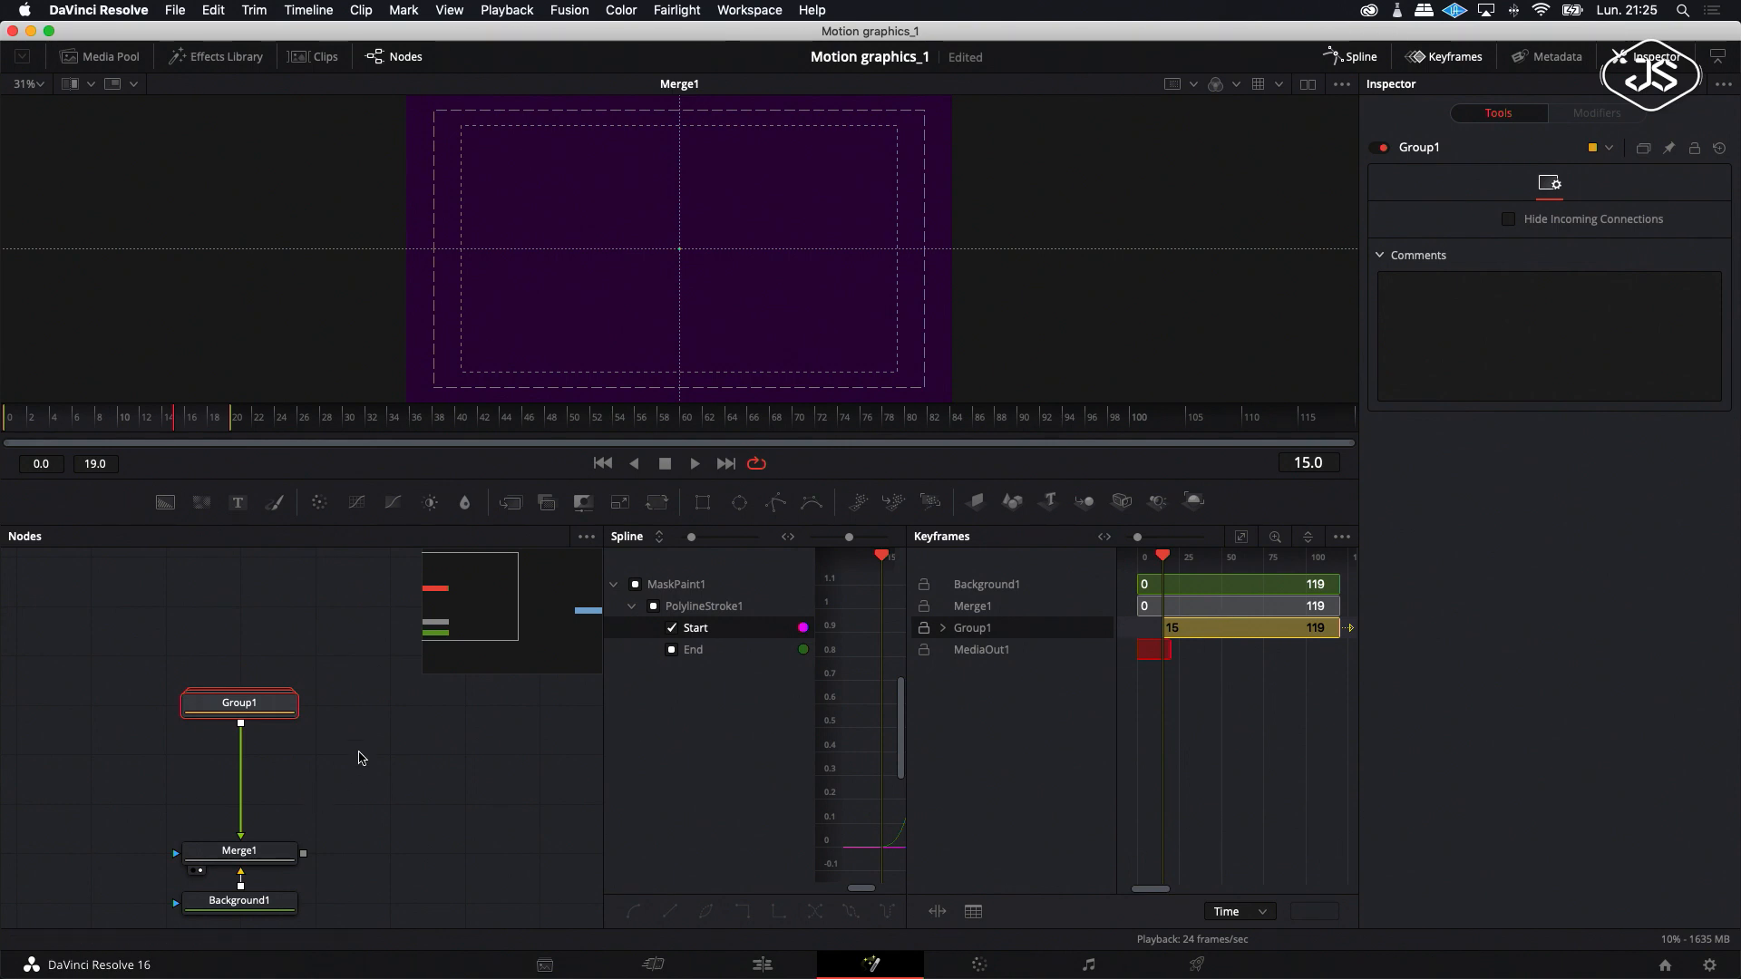
Close the keyframe and spline editors to give the node graph its full width.
scroll(368, 719, "down", 3)
scroll(367, 718, "right", 3)
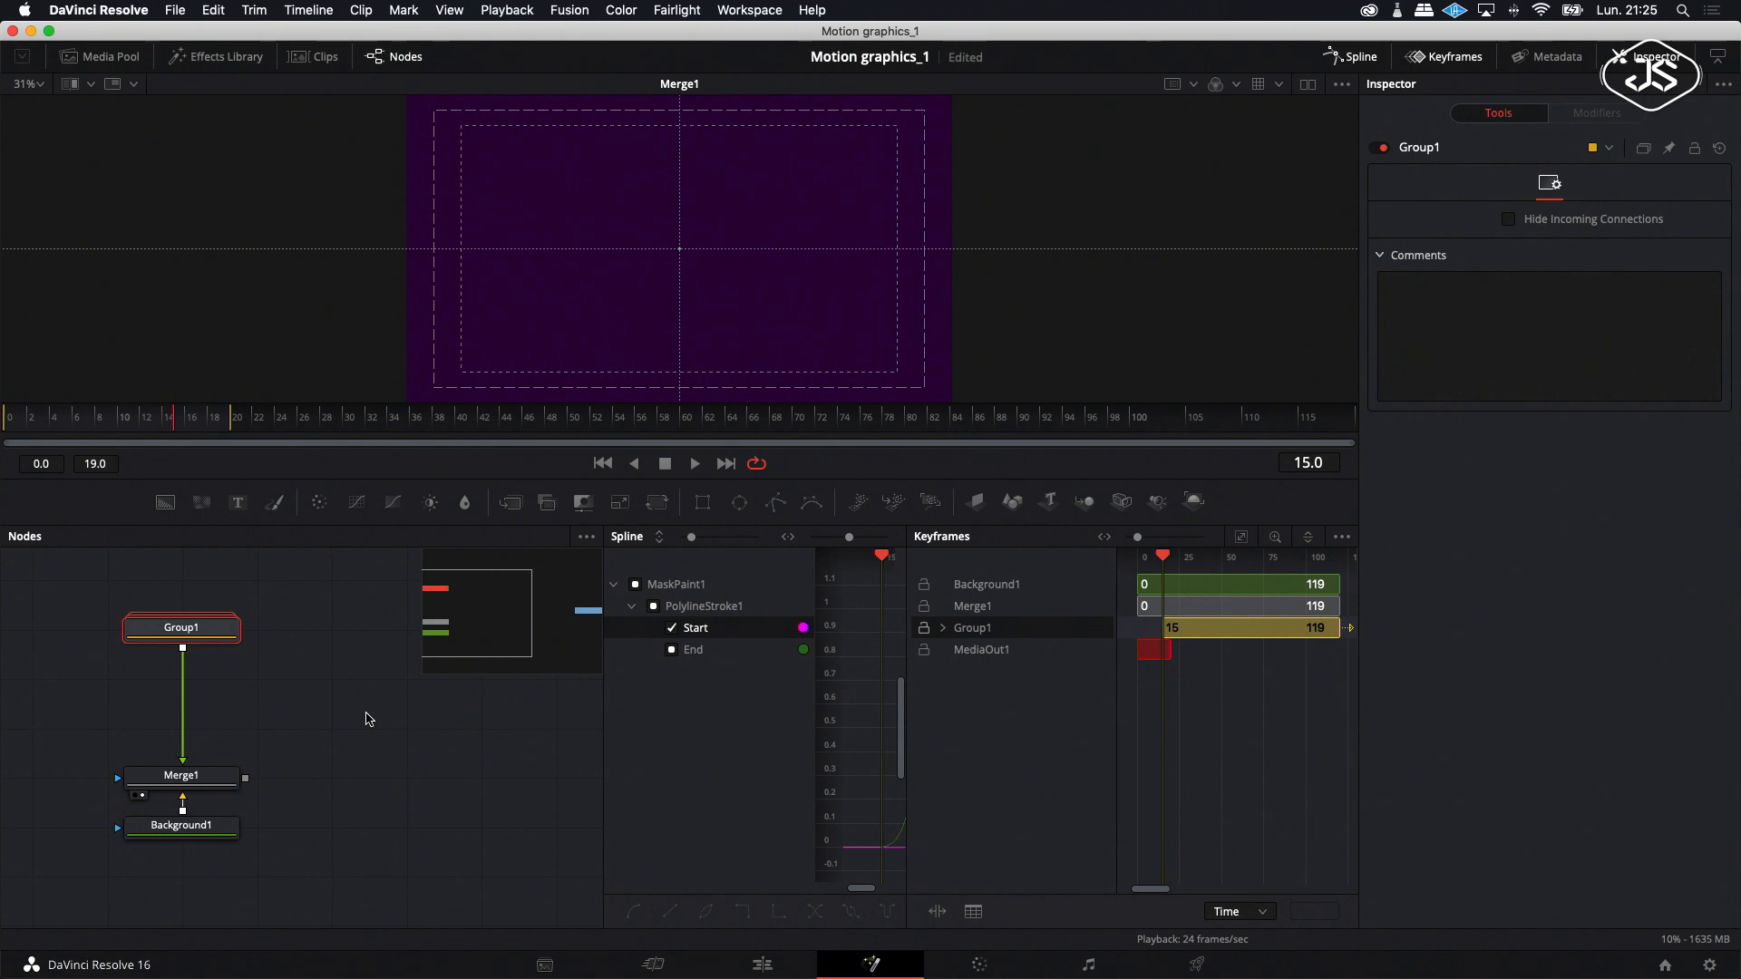
left_click(332, 696)
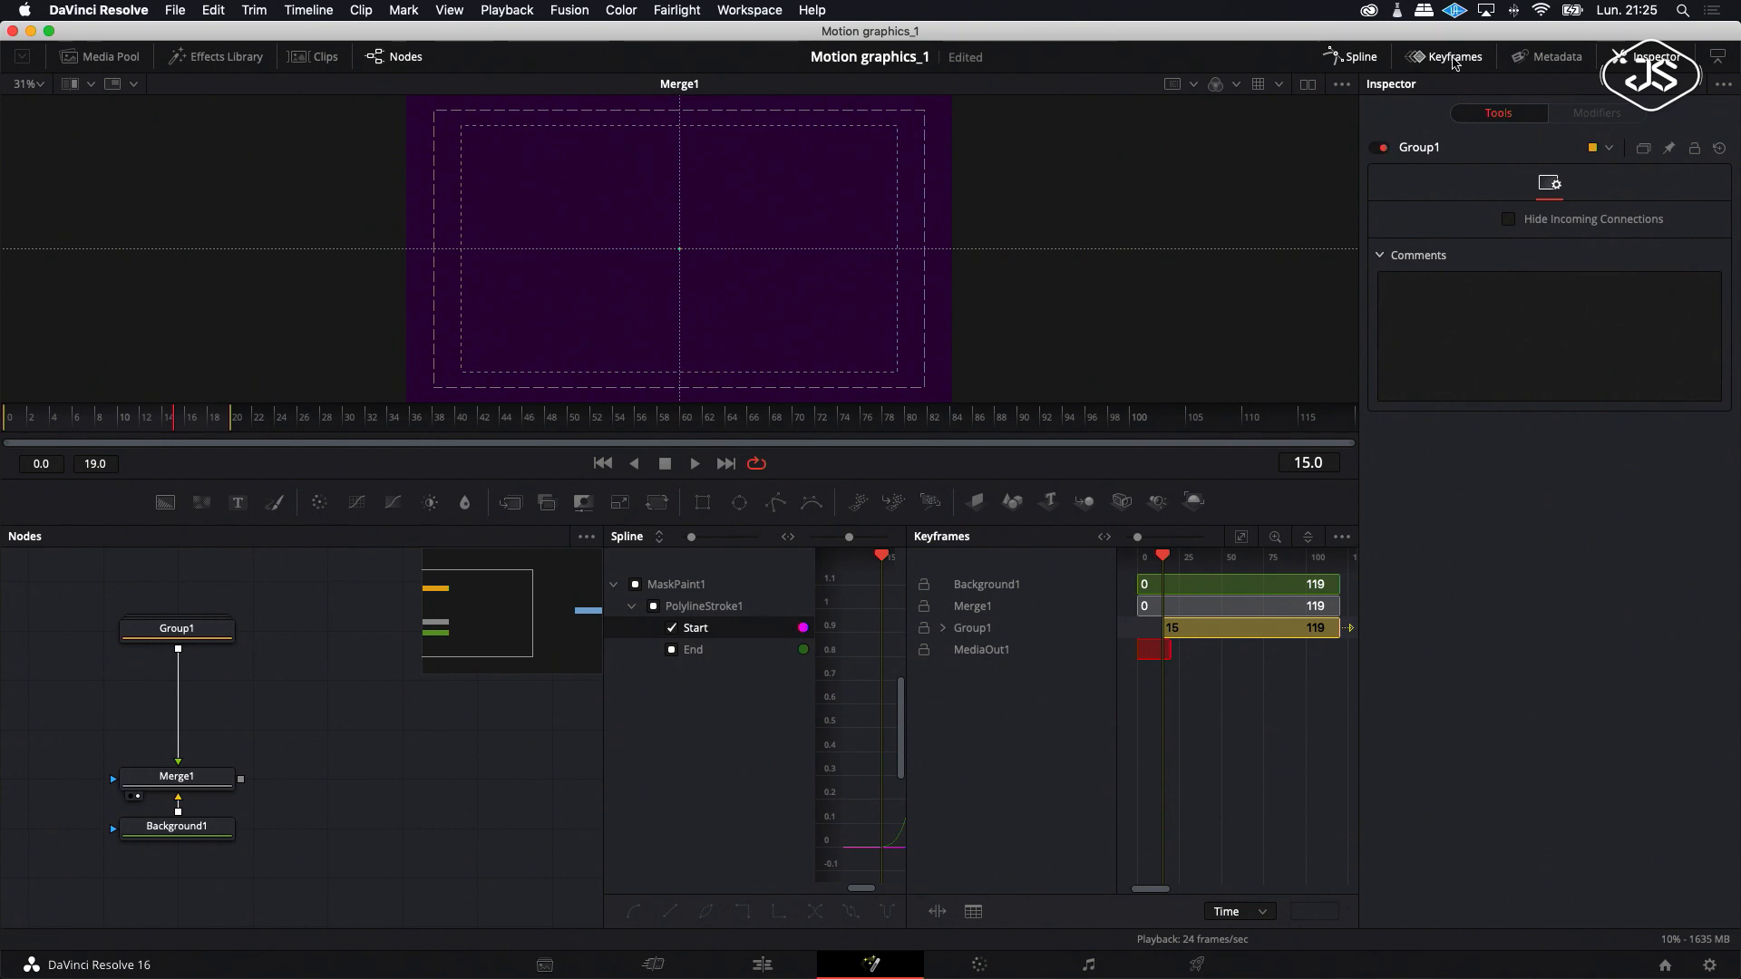
scroll(369, 737, "left", 1)
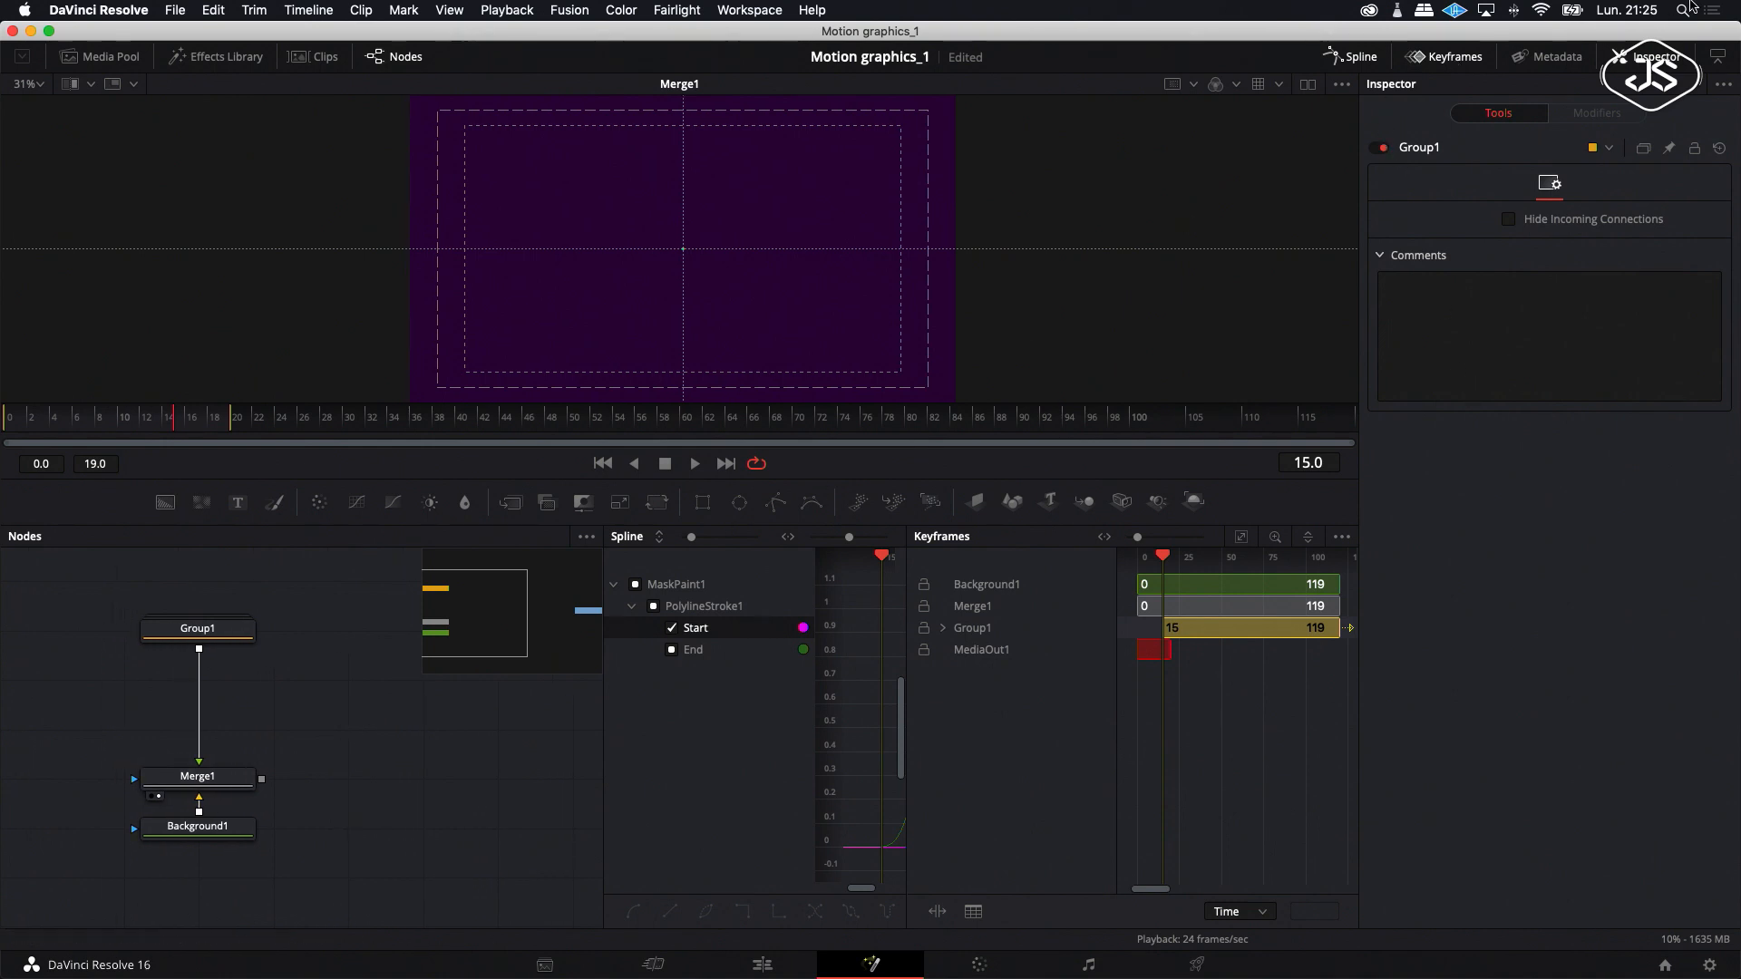
left_click(1454, 57)
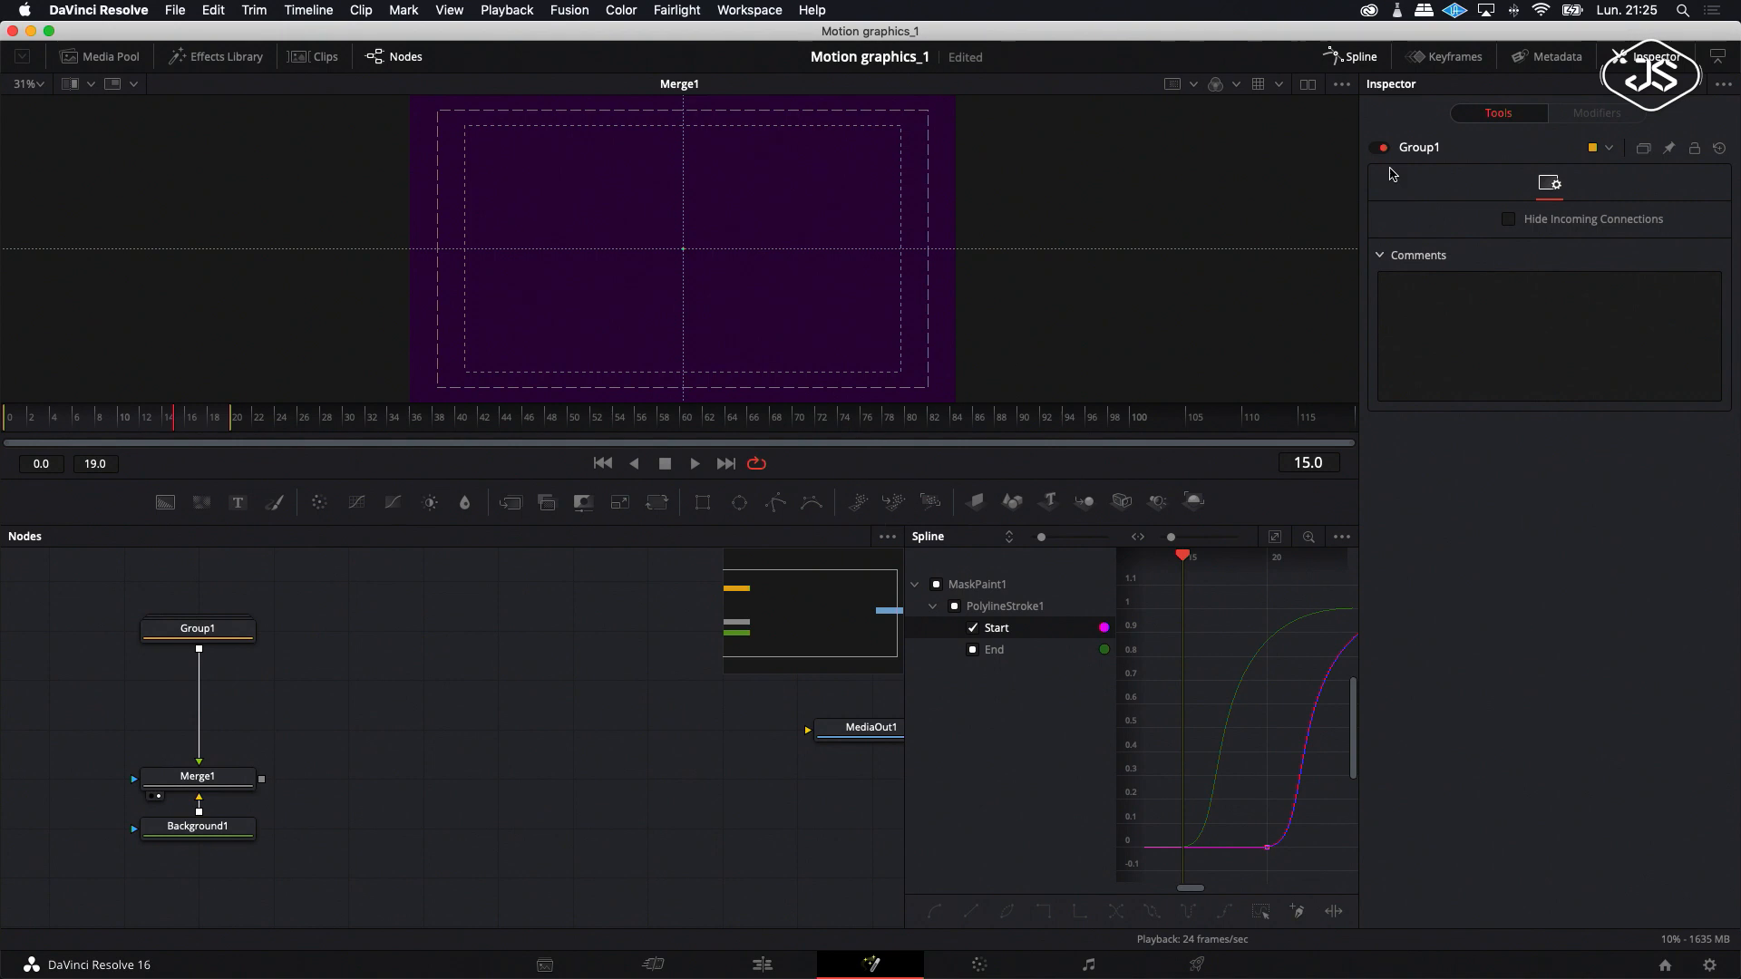
left_click(1359, 58)
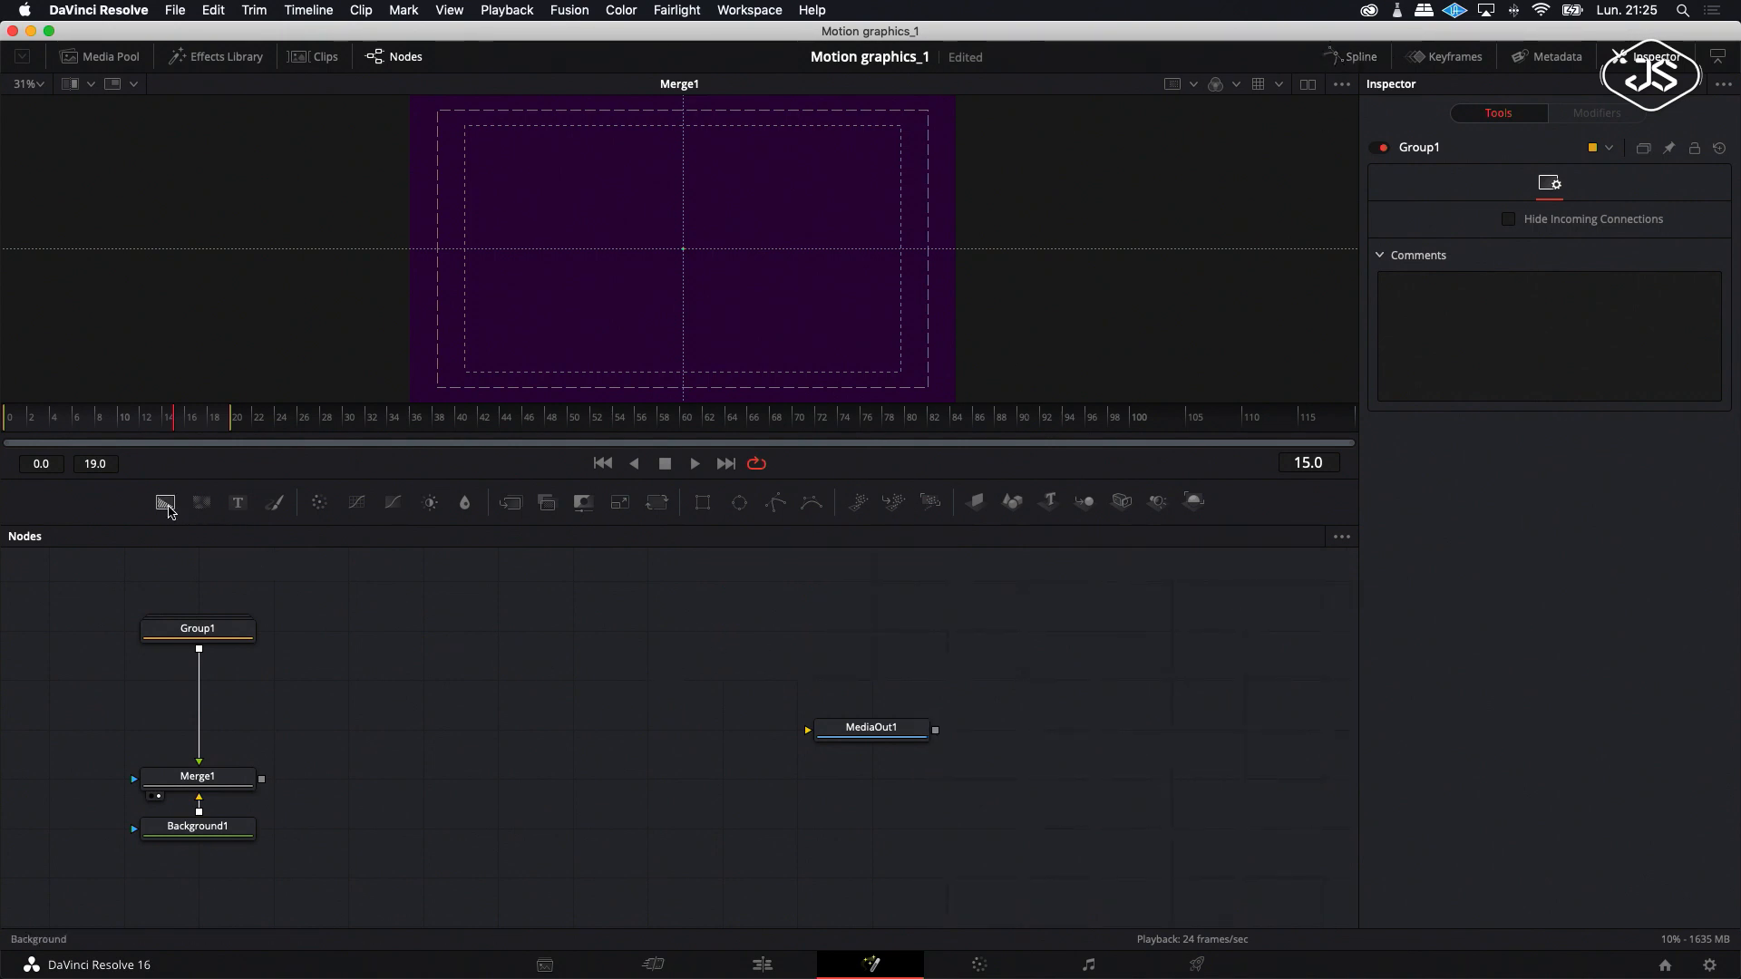
Add a Background node, merge it with Group1's output, and arrange Background3 and Merge3 beside the group.
left_click(201, 502)
mouse_move(374, 618)
left_mouse_down()
mouse_move(379, 668)
mouse_move(376, 641)
left_mouse_up()
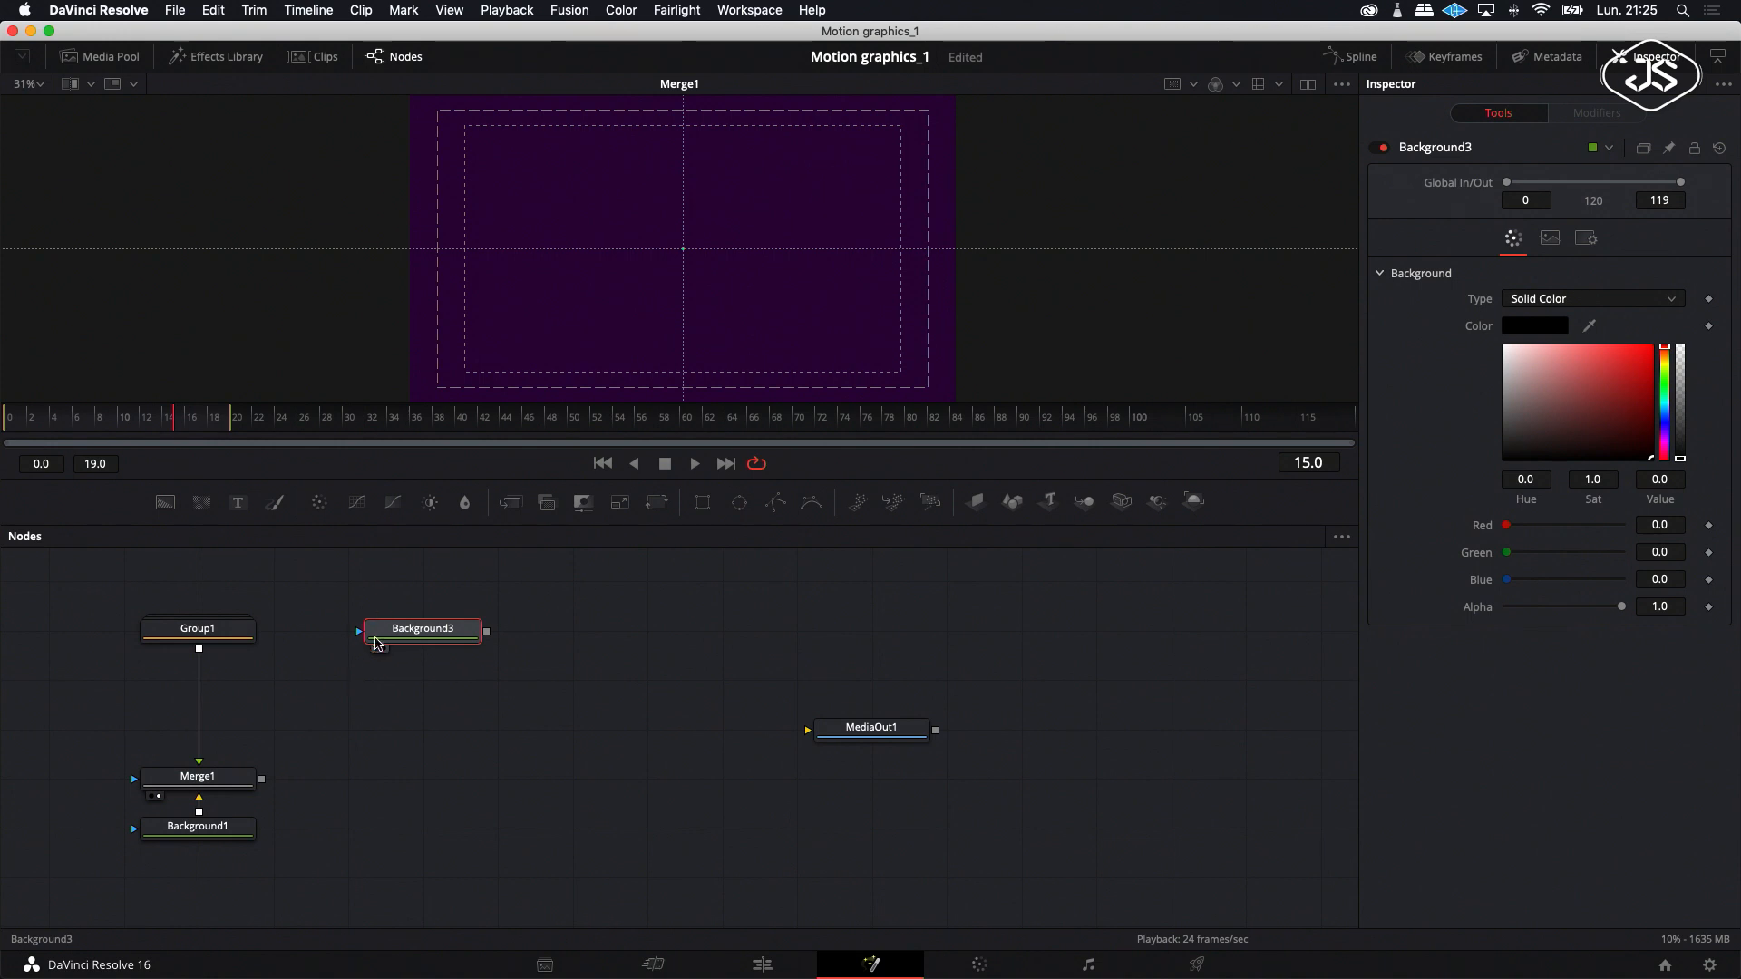
left_click_drag(487, 631, 199, 647)
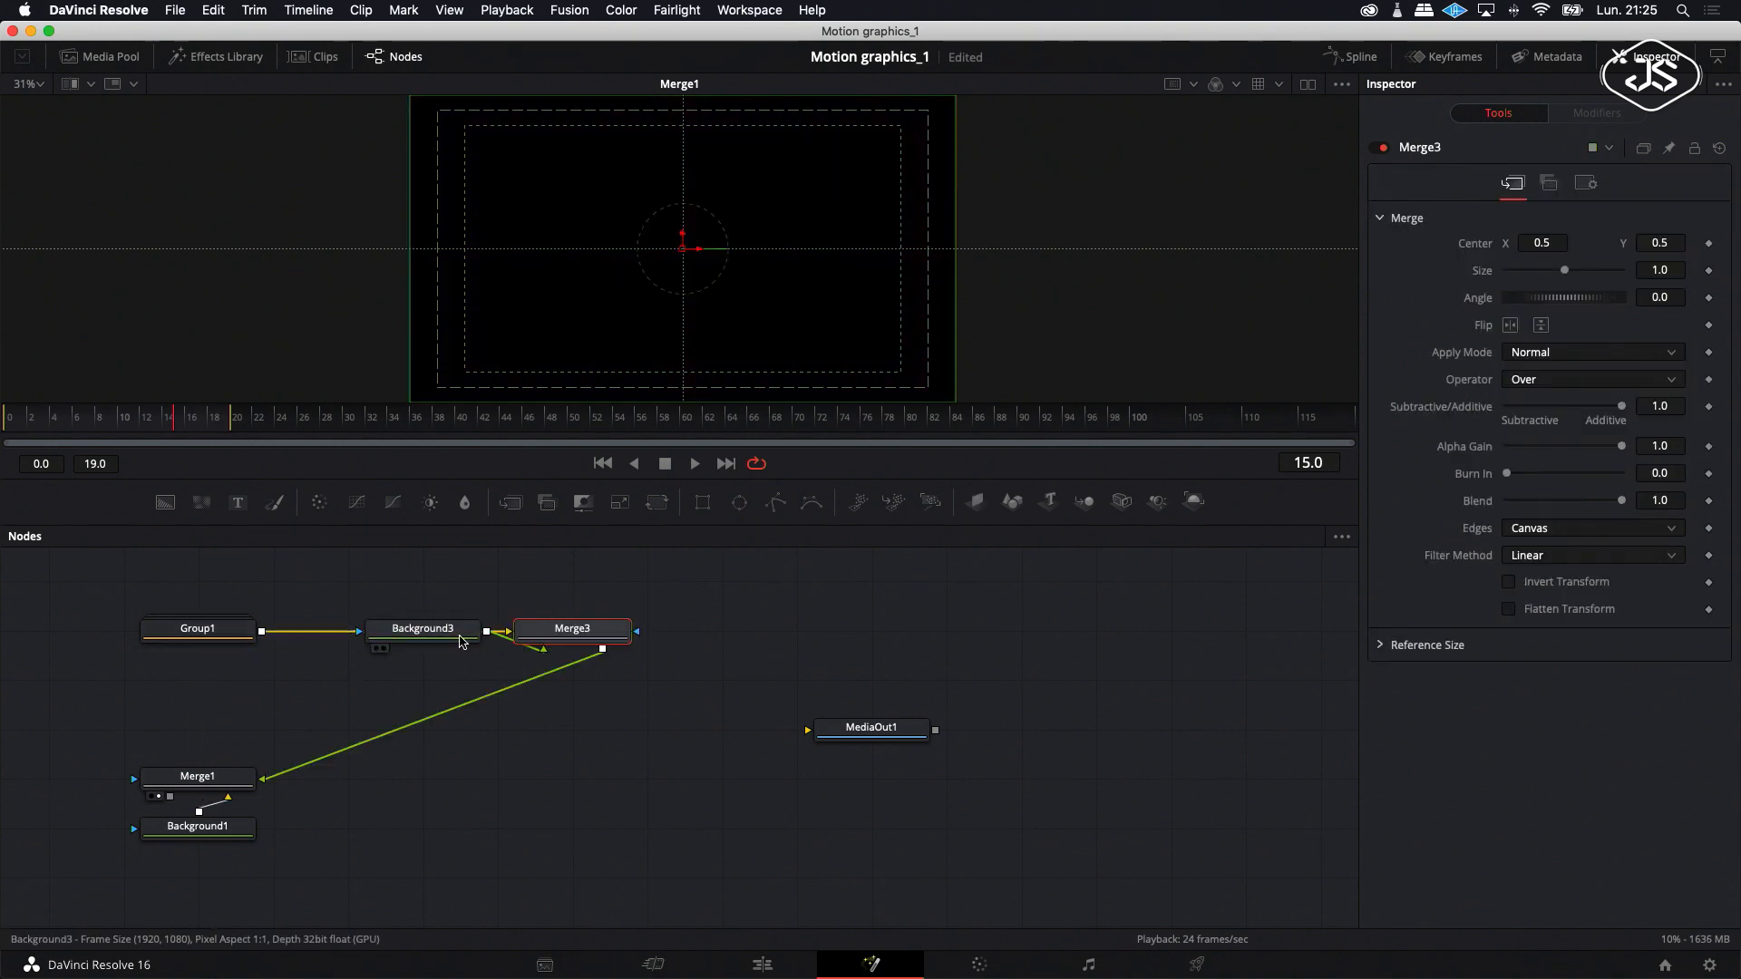
left_click_drag(436, 637, 432, 587)
left_click_drag(507, 647, 363, 696)
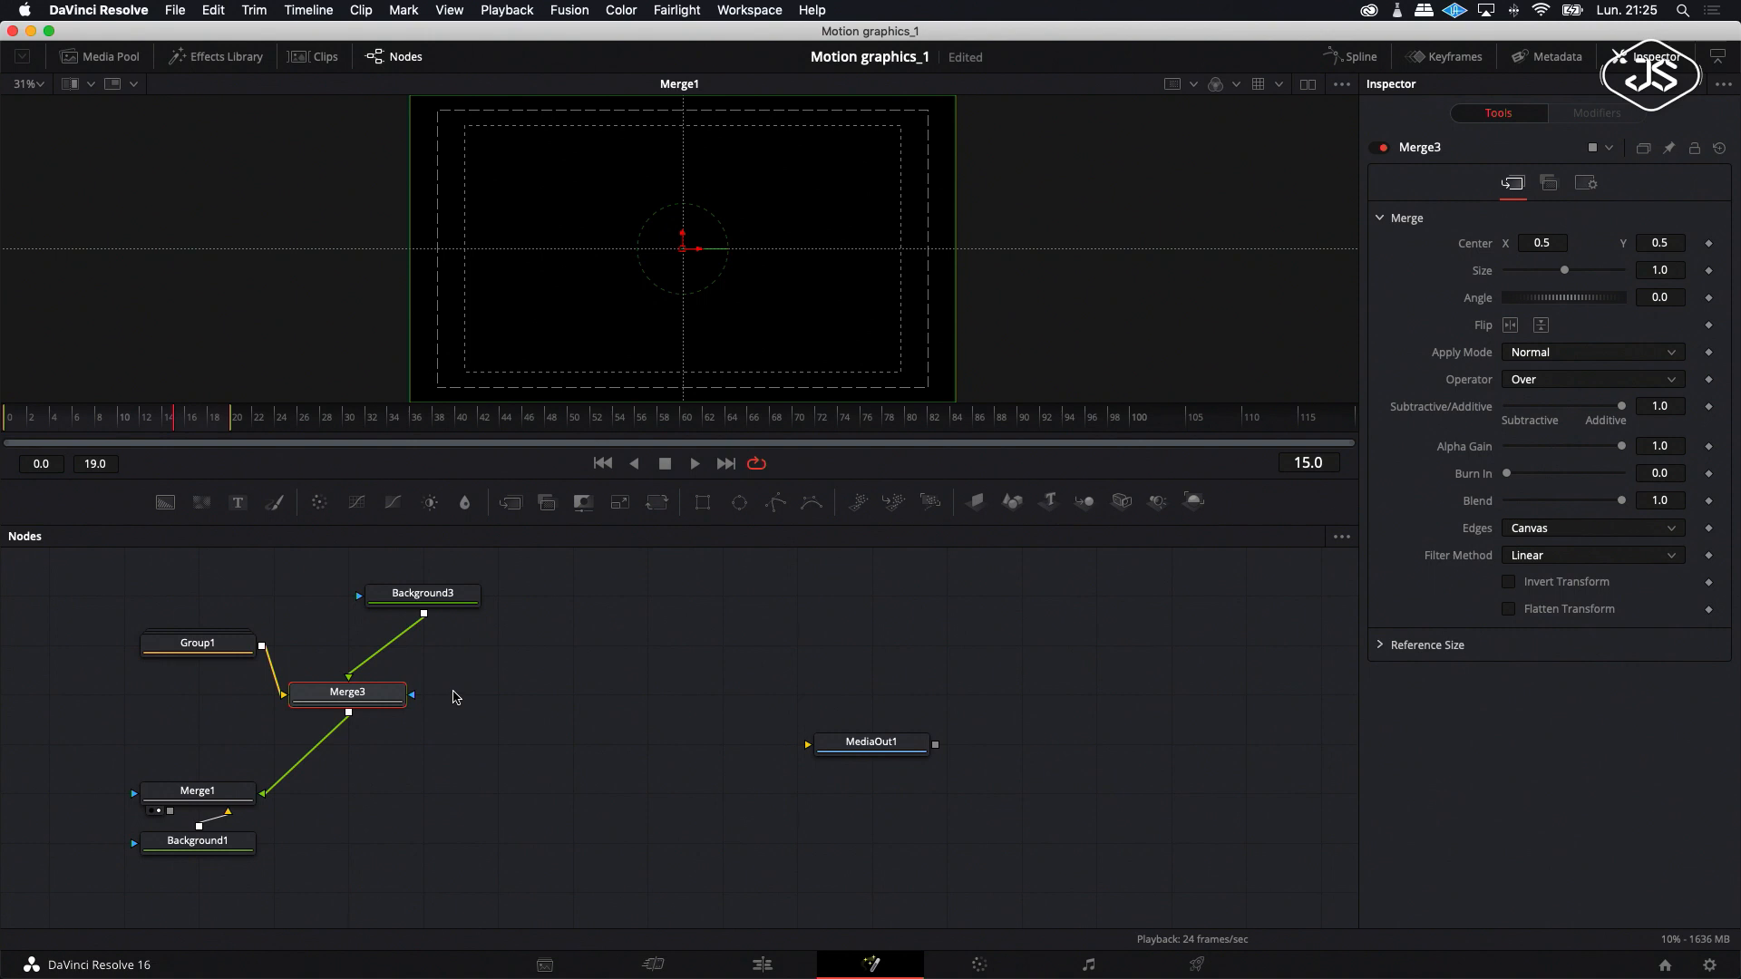
left_click_drag(422, 615, 497, 616)
Set Background3 to near-white, mask it with an Ellipse, and move Background3 down level with Group1.
left_click(497, 613)
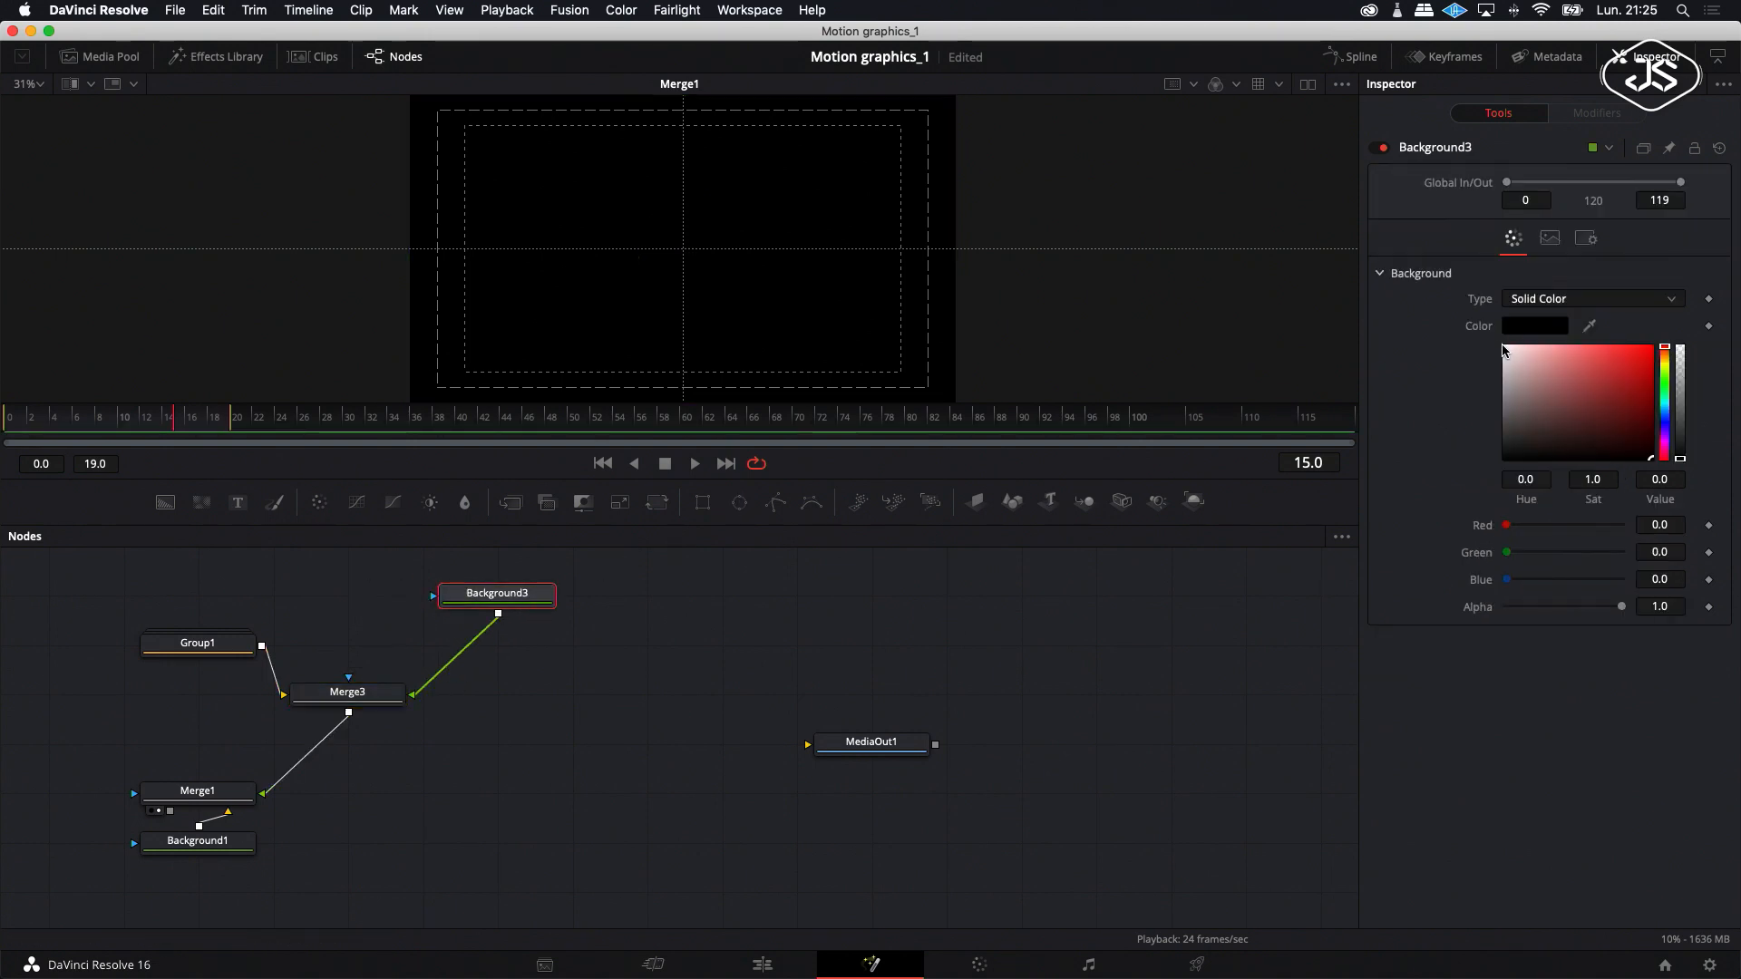
left_click(1503, 350)
left_click(739, 501)
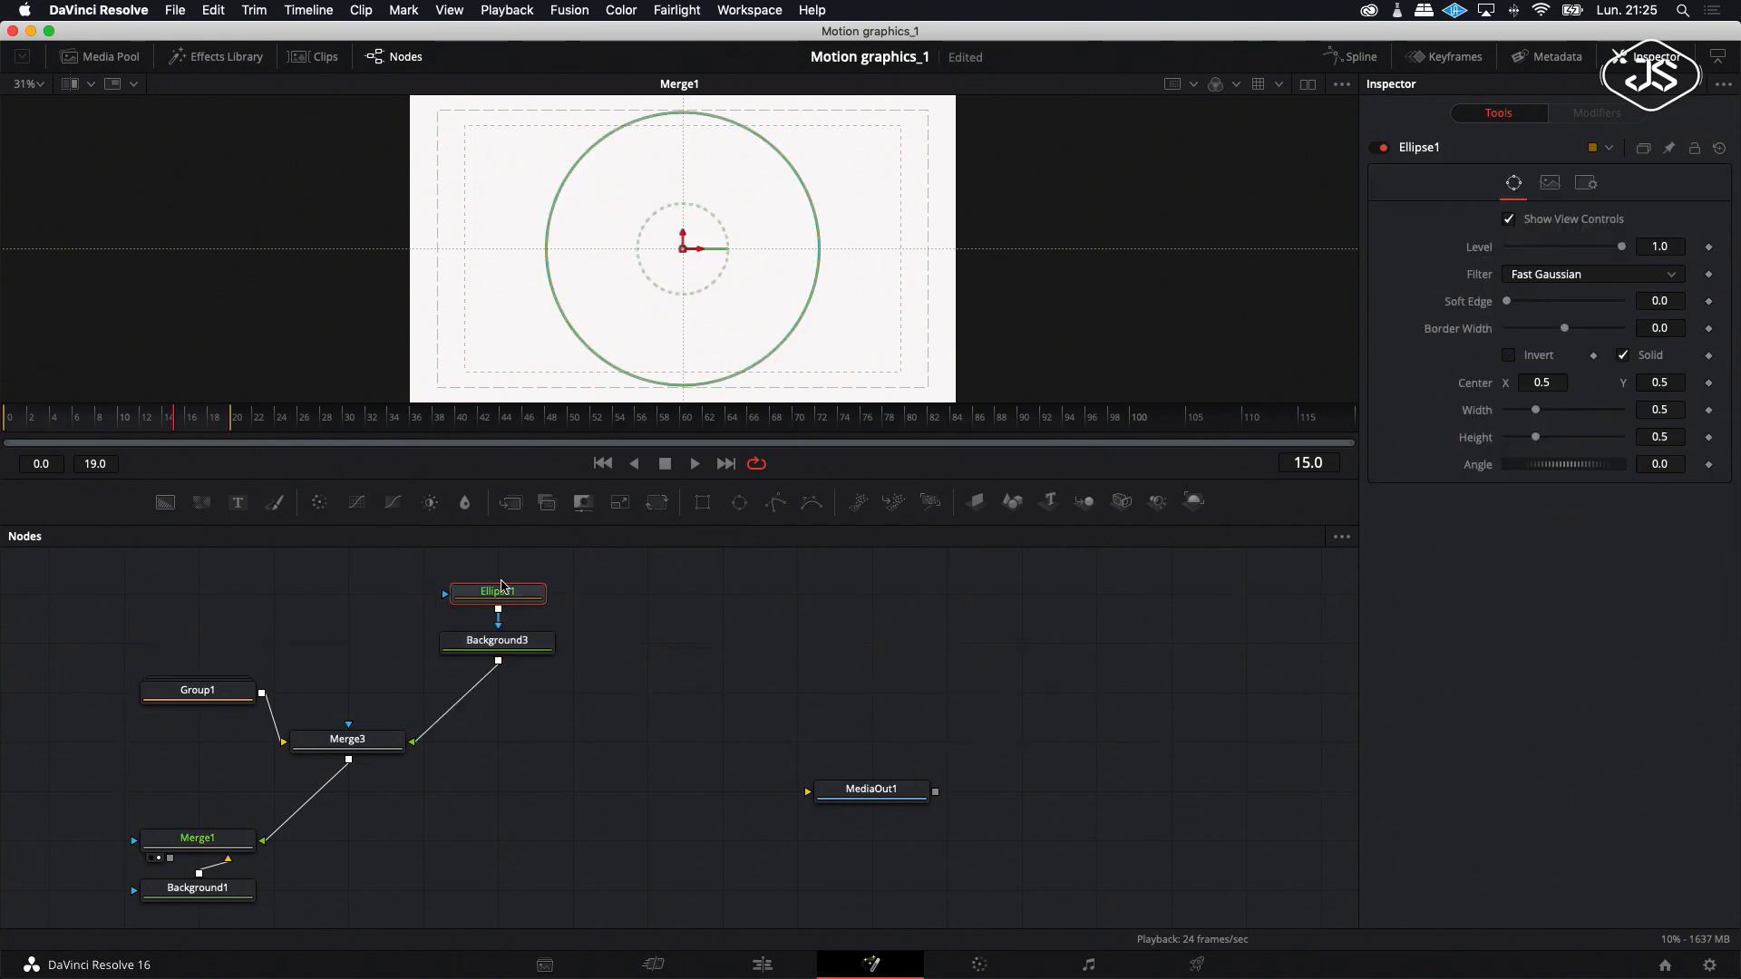
left_click_drag(494, 645, 494, 695)
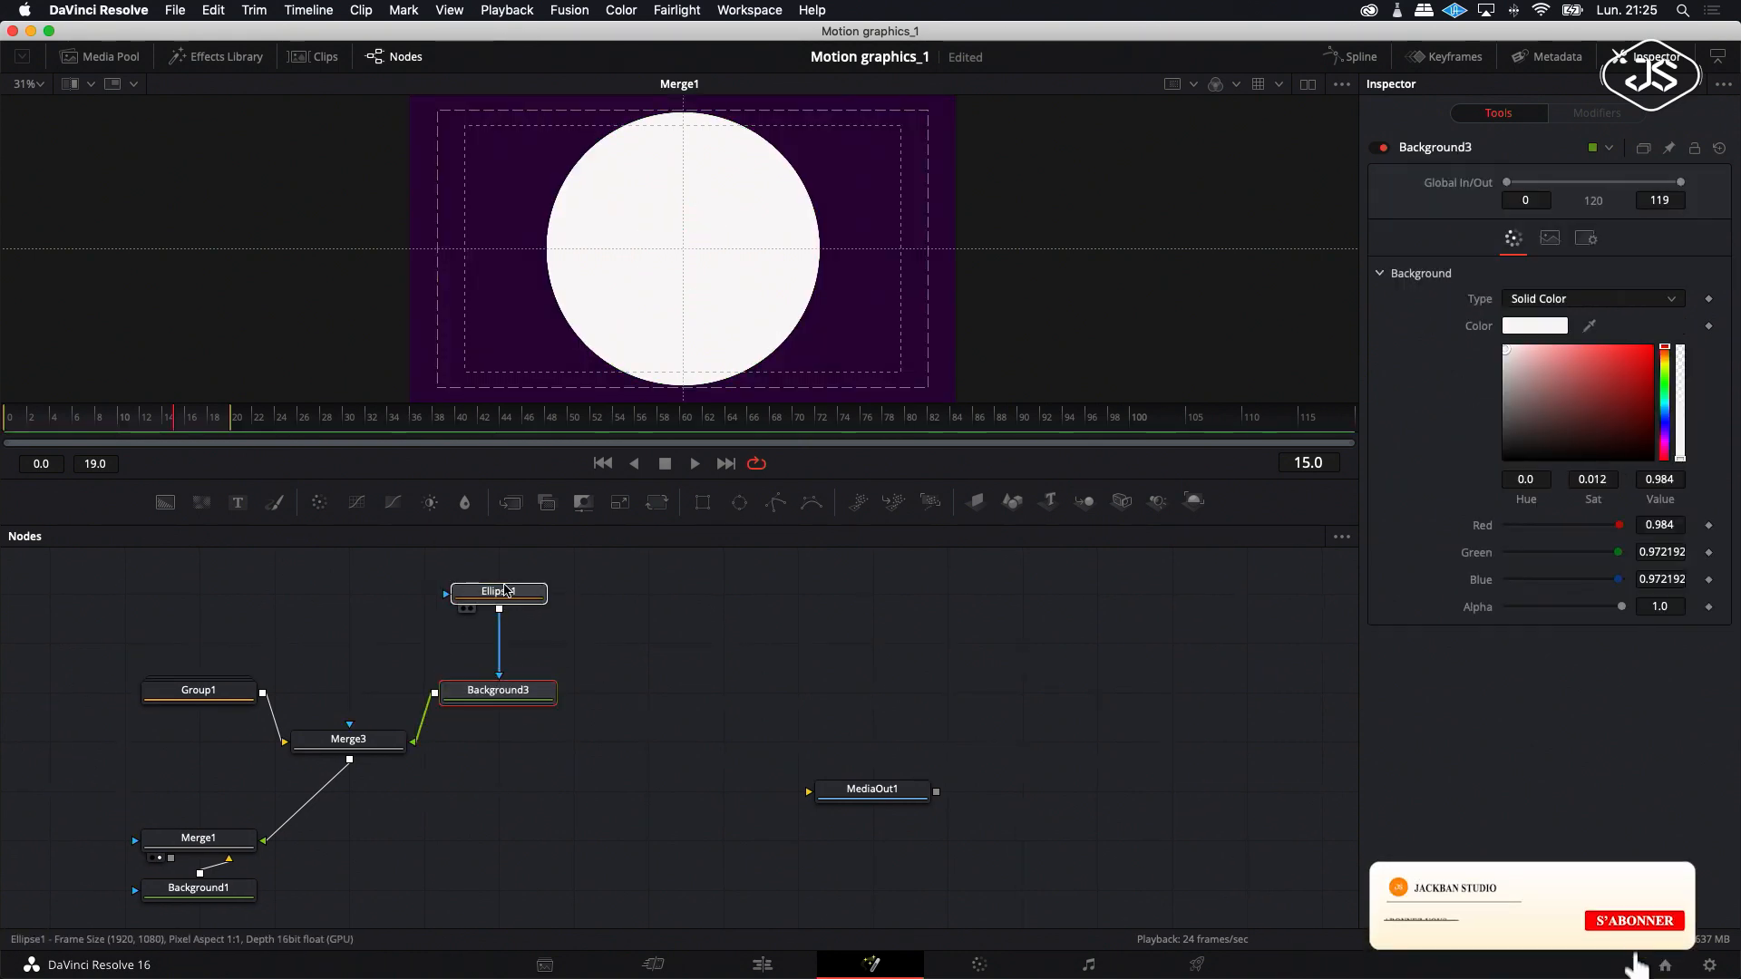
left_click(505, 590)
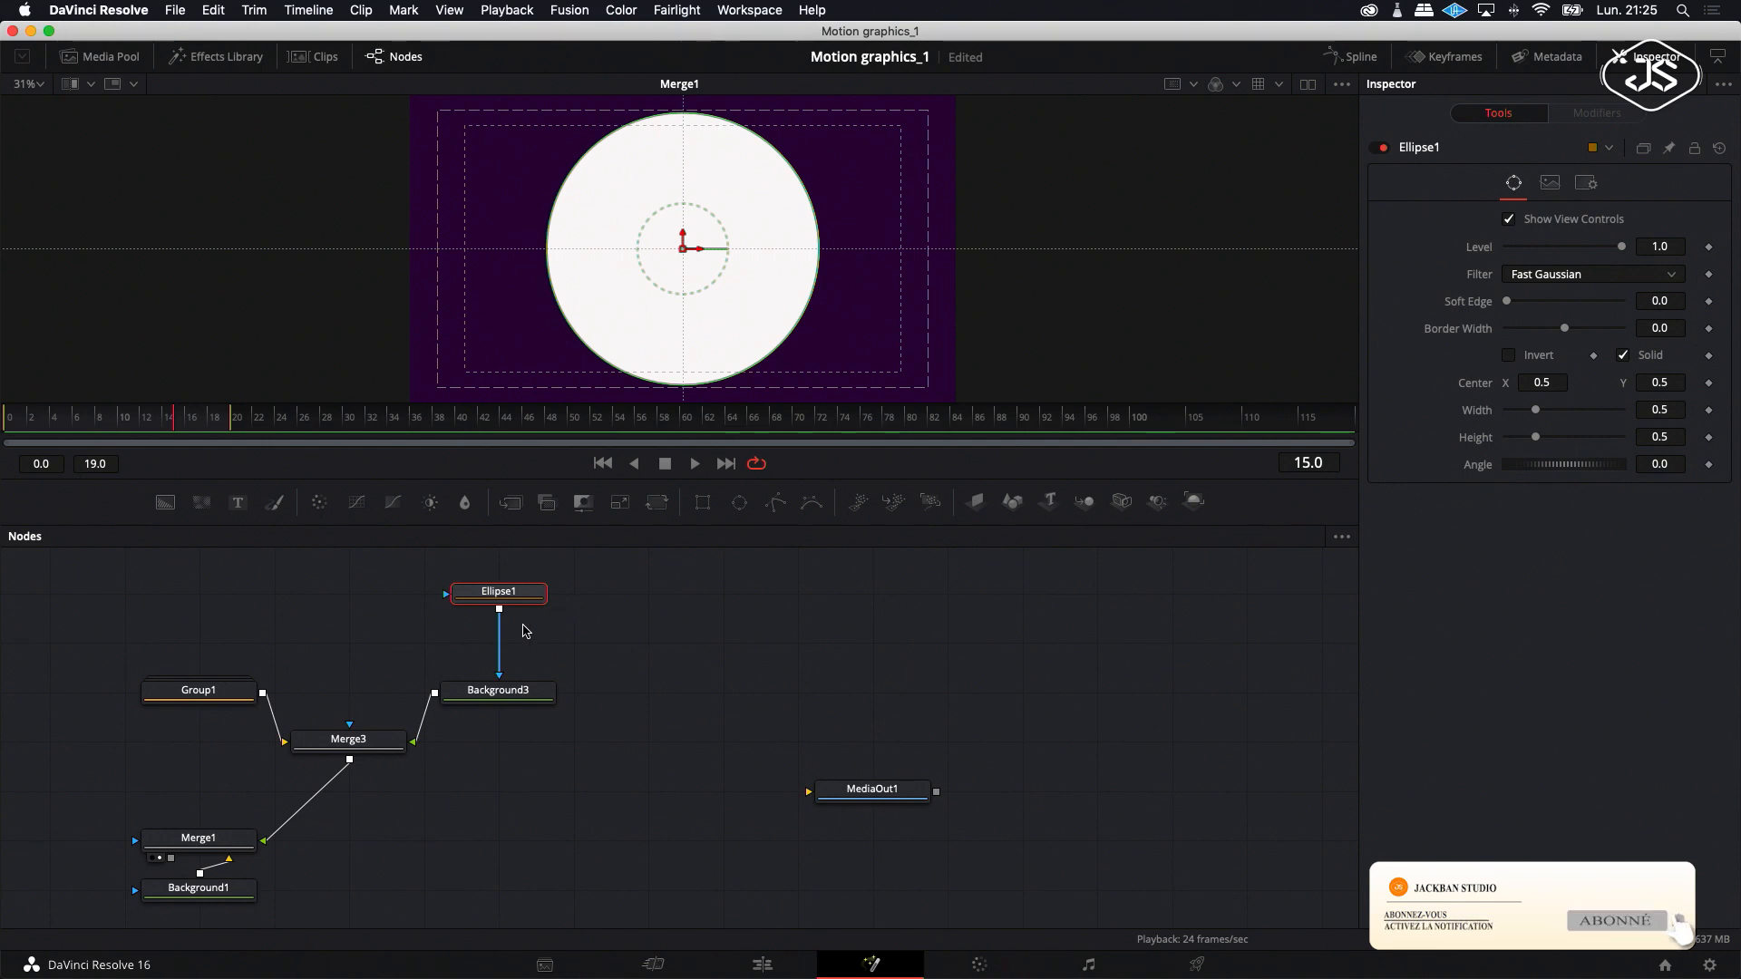
Link Ellipse1's Height to its Width with an expression and reduce the Width to 0.094.
right_click(1487, 443)
left_click(1523, 657)
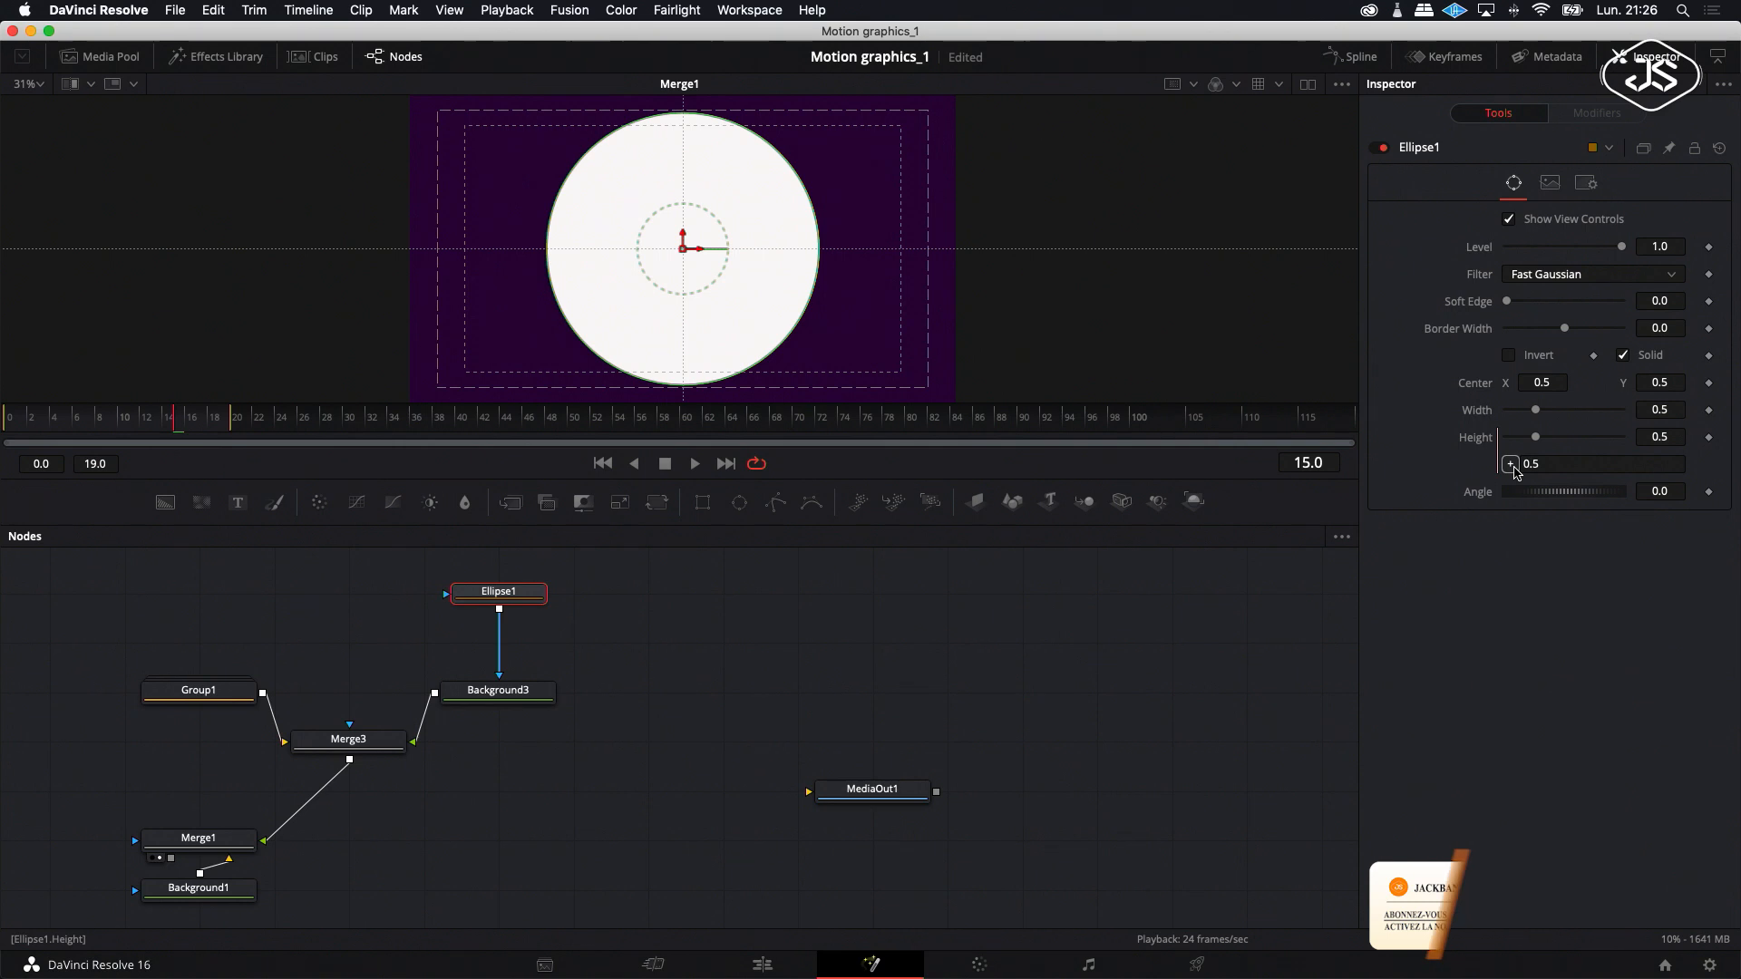
left_click_drag(1507, 463, 1514, 416)
left_click(1592, 557)
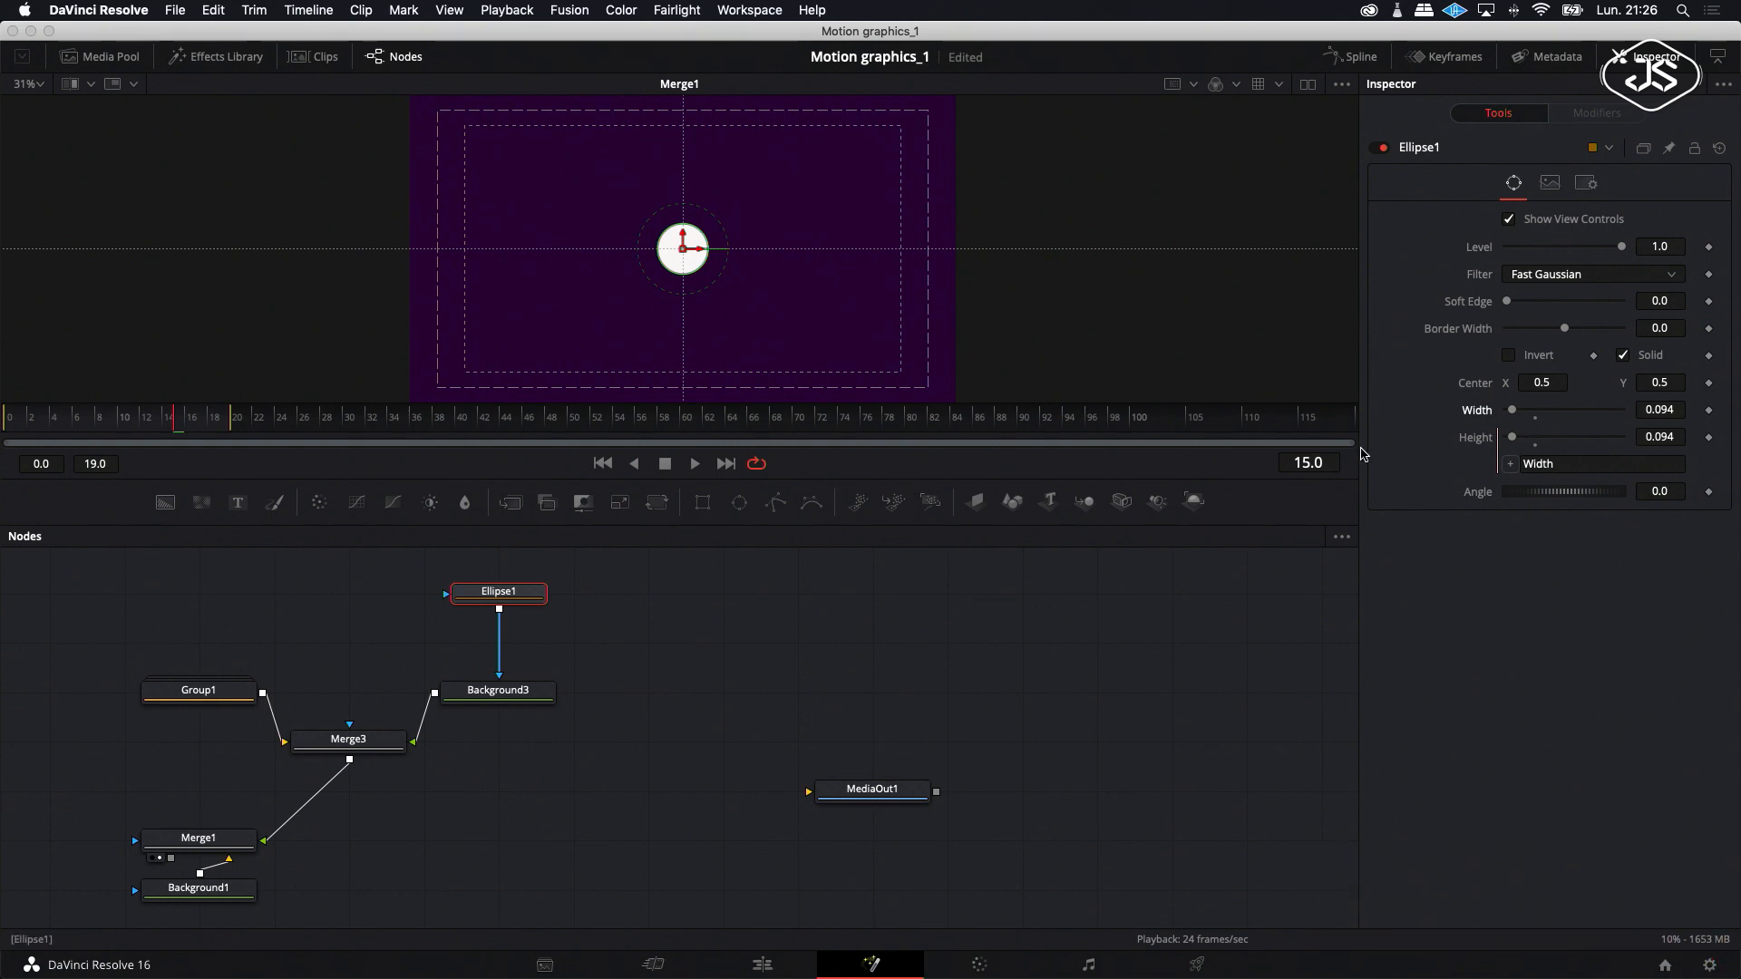
Open the spline editor, keyframe Ellipse1's Center at frame 15, and raise the circle above the frame at frame 0 to about Y 1.12.
left_click(1354, 56)
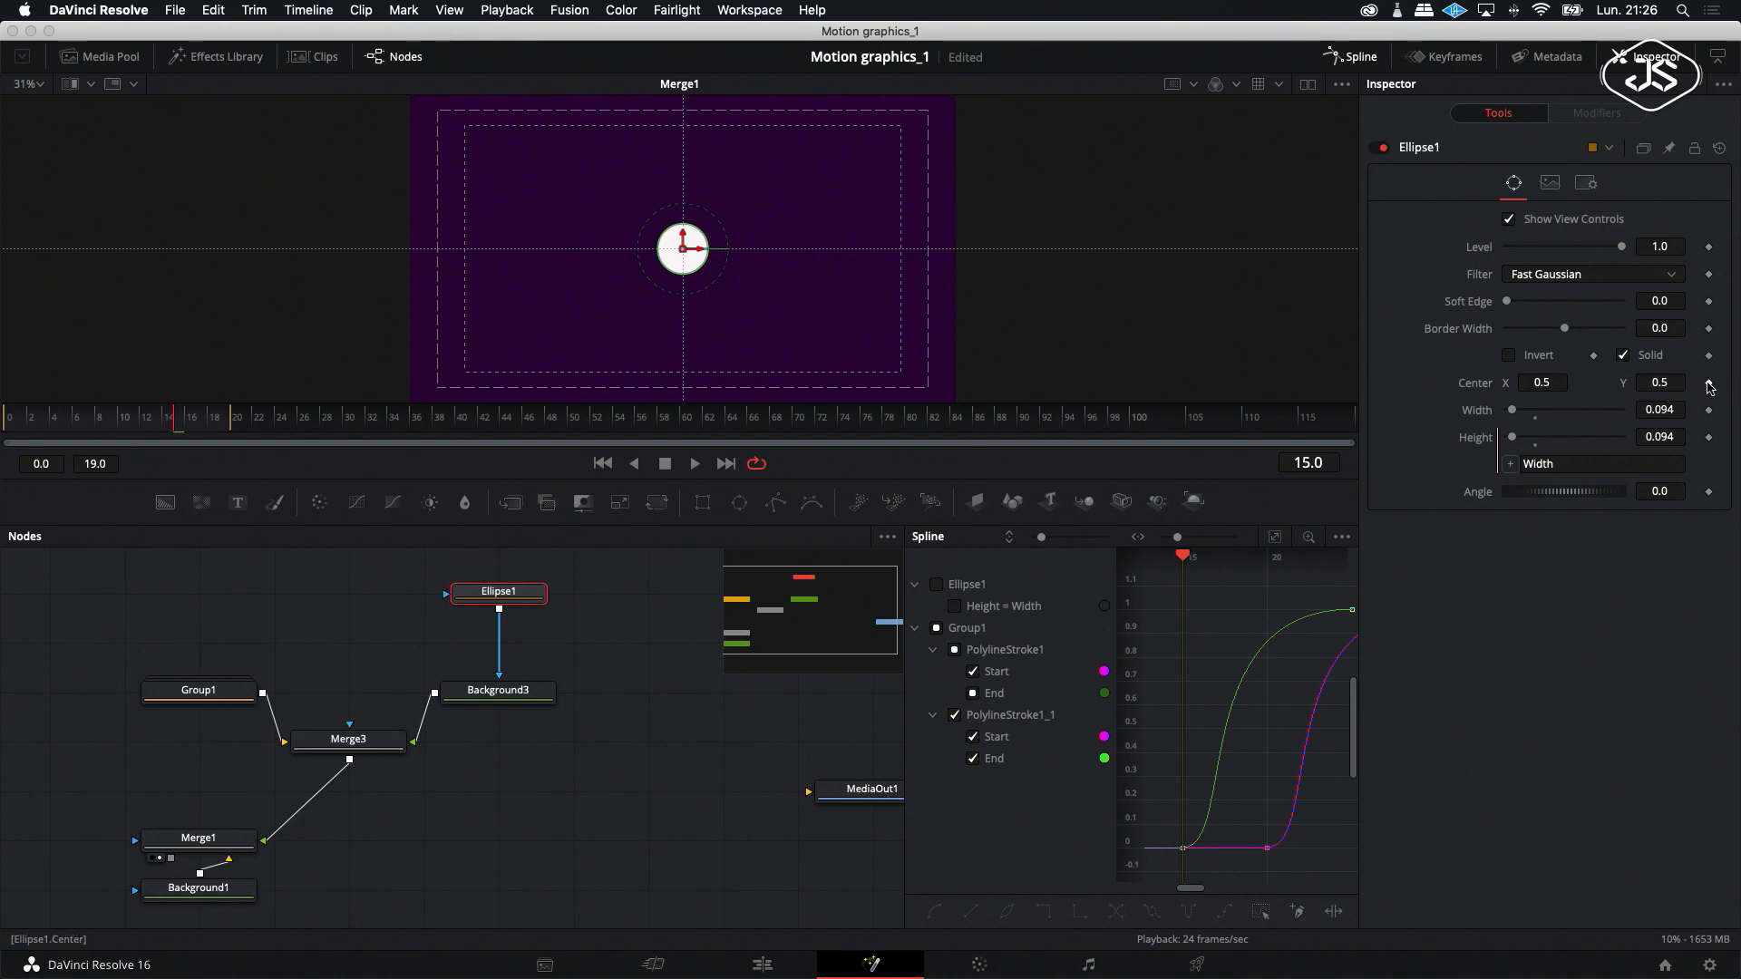
left_click(1709, 384)
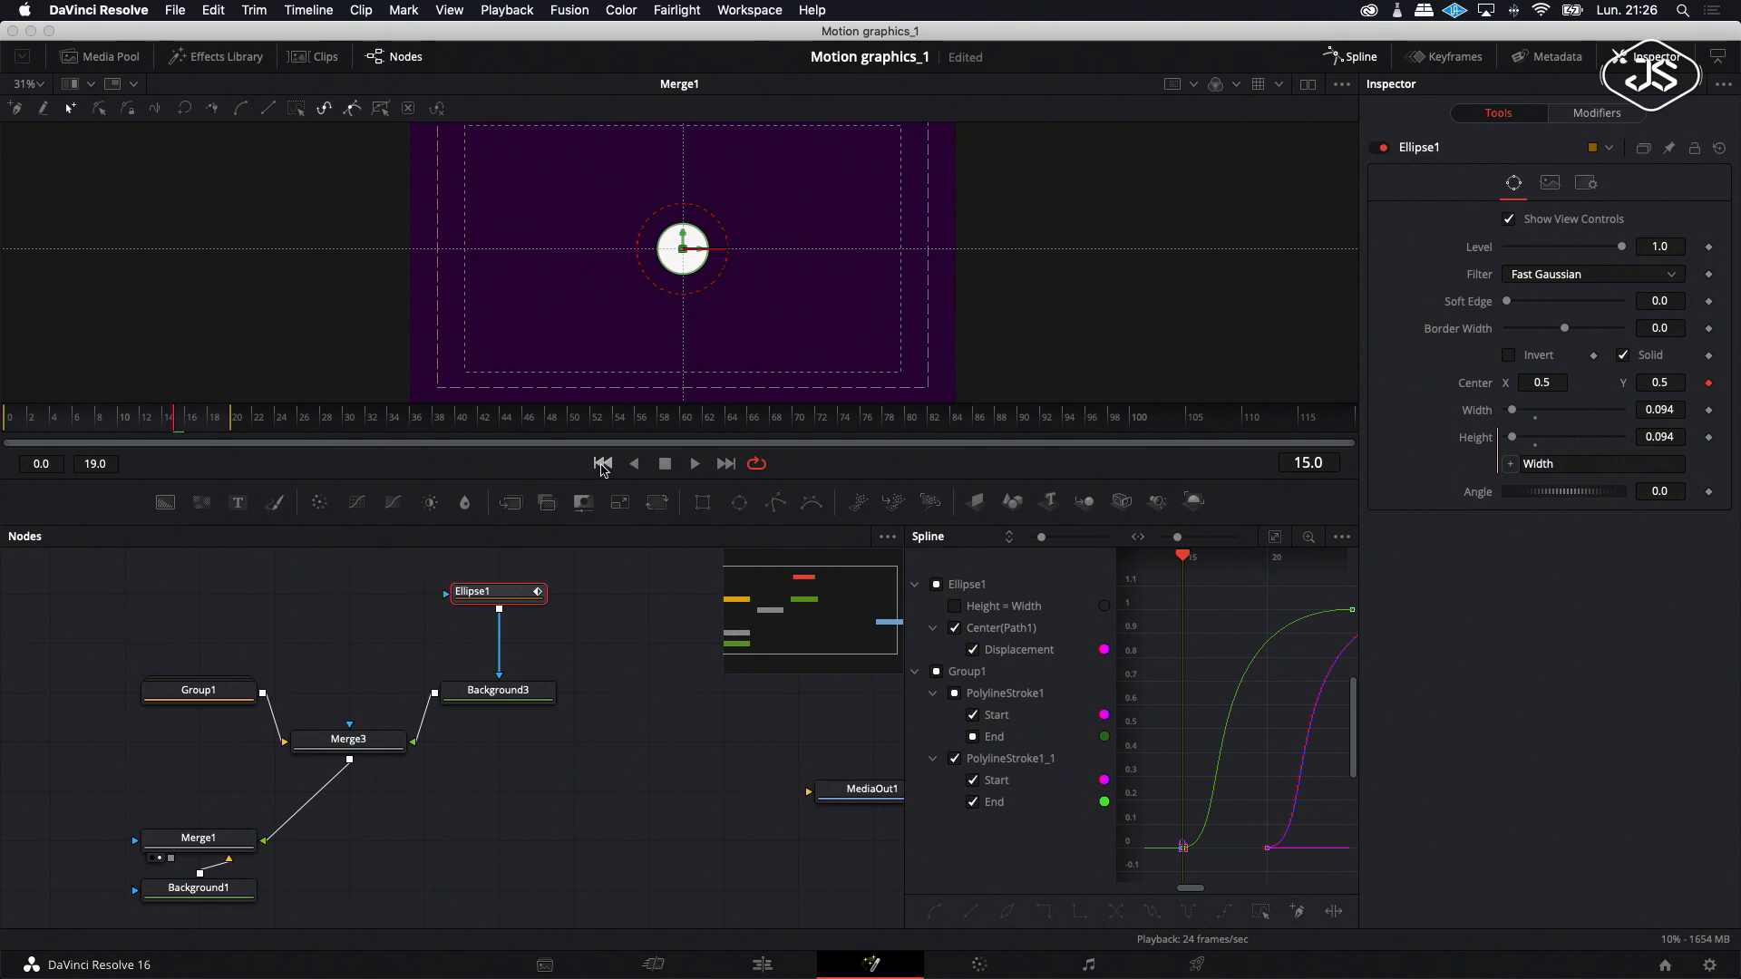
left_click(601, 463)
scroll(758, 302, "up", 2)
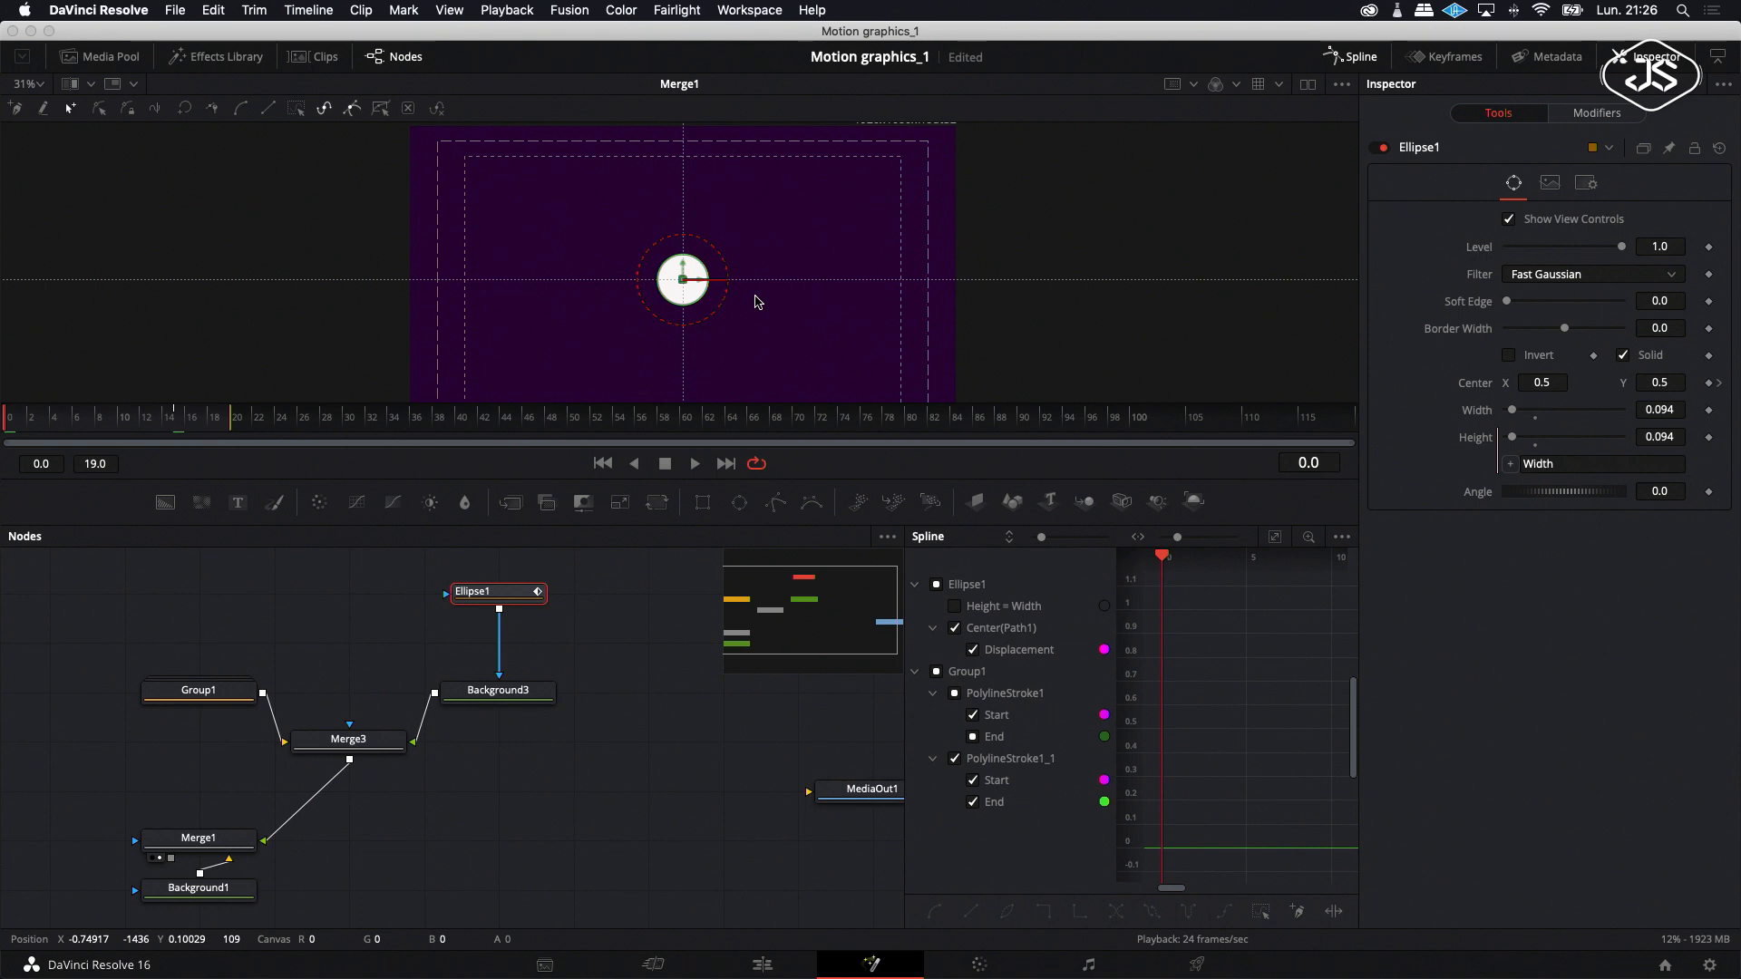
scroll(758, 302, "up", 6)
left_click_drag(682, 343, 682, 179)
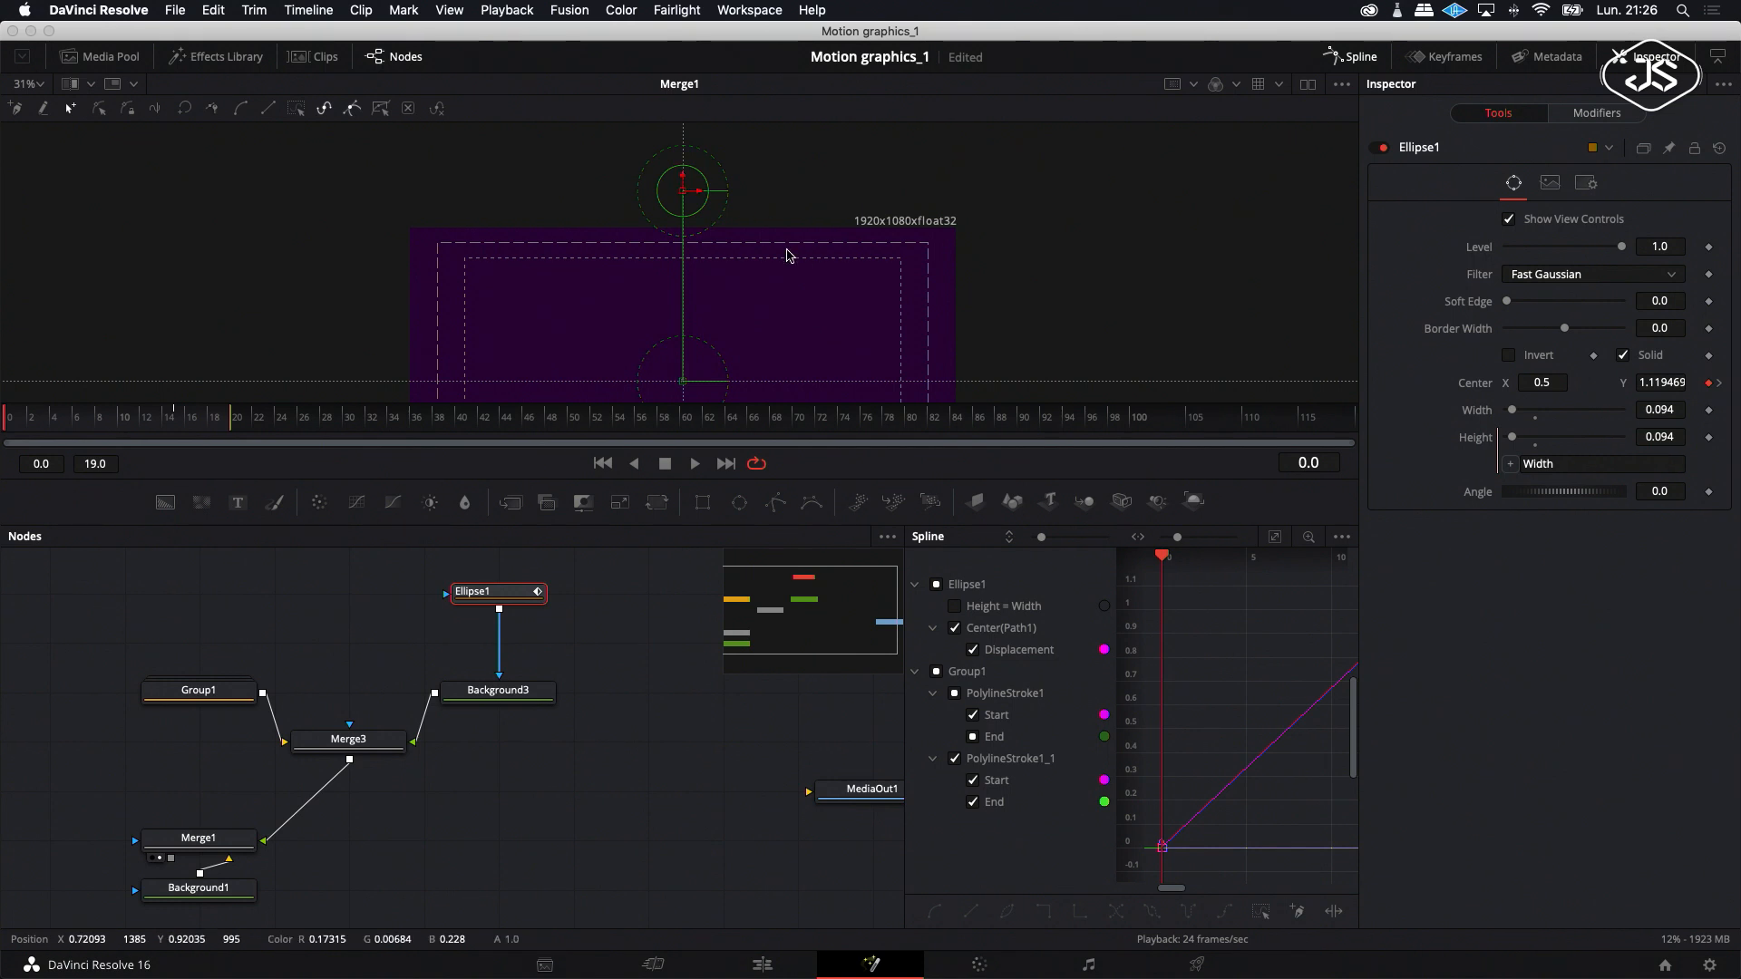
Fit the spline graph and hide Group1's stroke curves so only Ellipse1's Displacement curve shows.
left_click(1274, 536)
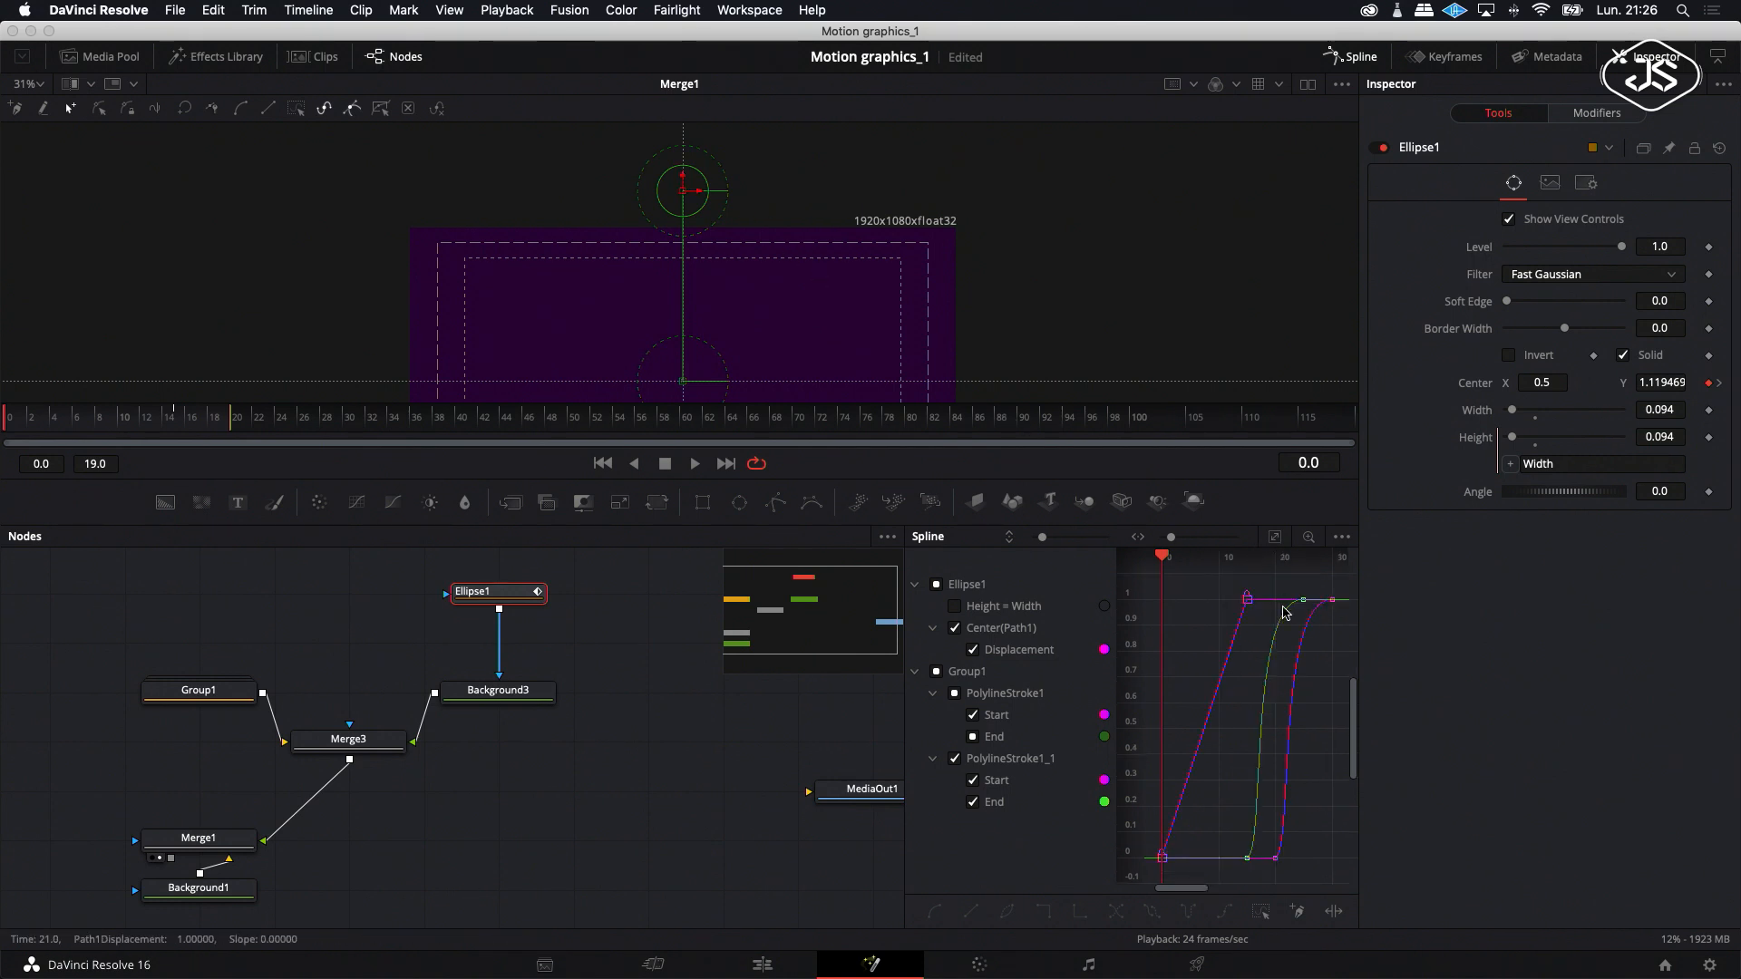
left_click(954, 760)
left_click(974, 717)
Smooth both keyframes of the Displacement curve and extend the first keyframe's handle horizontally to frame 15.
left_click_drag(1271, 585, 1164, 863)
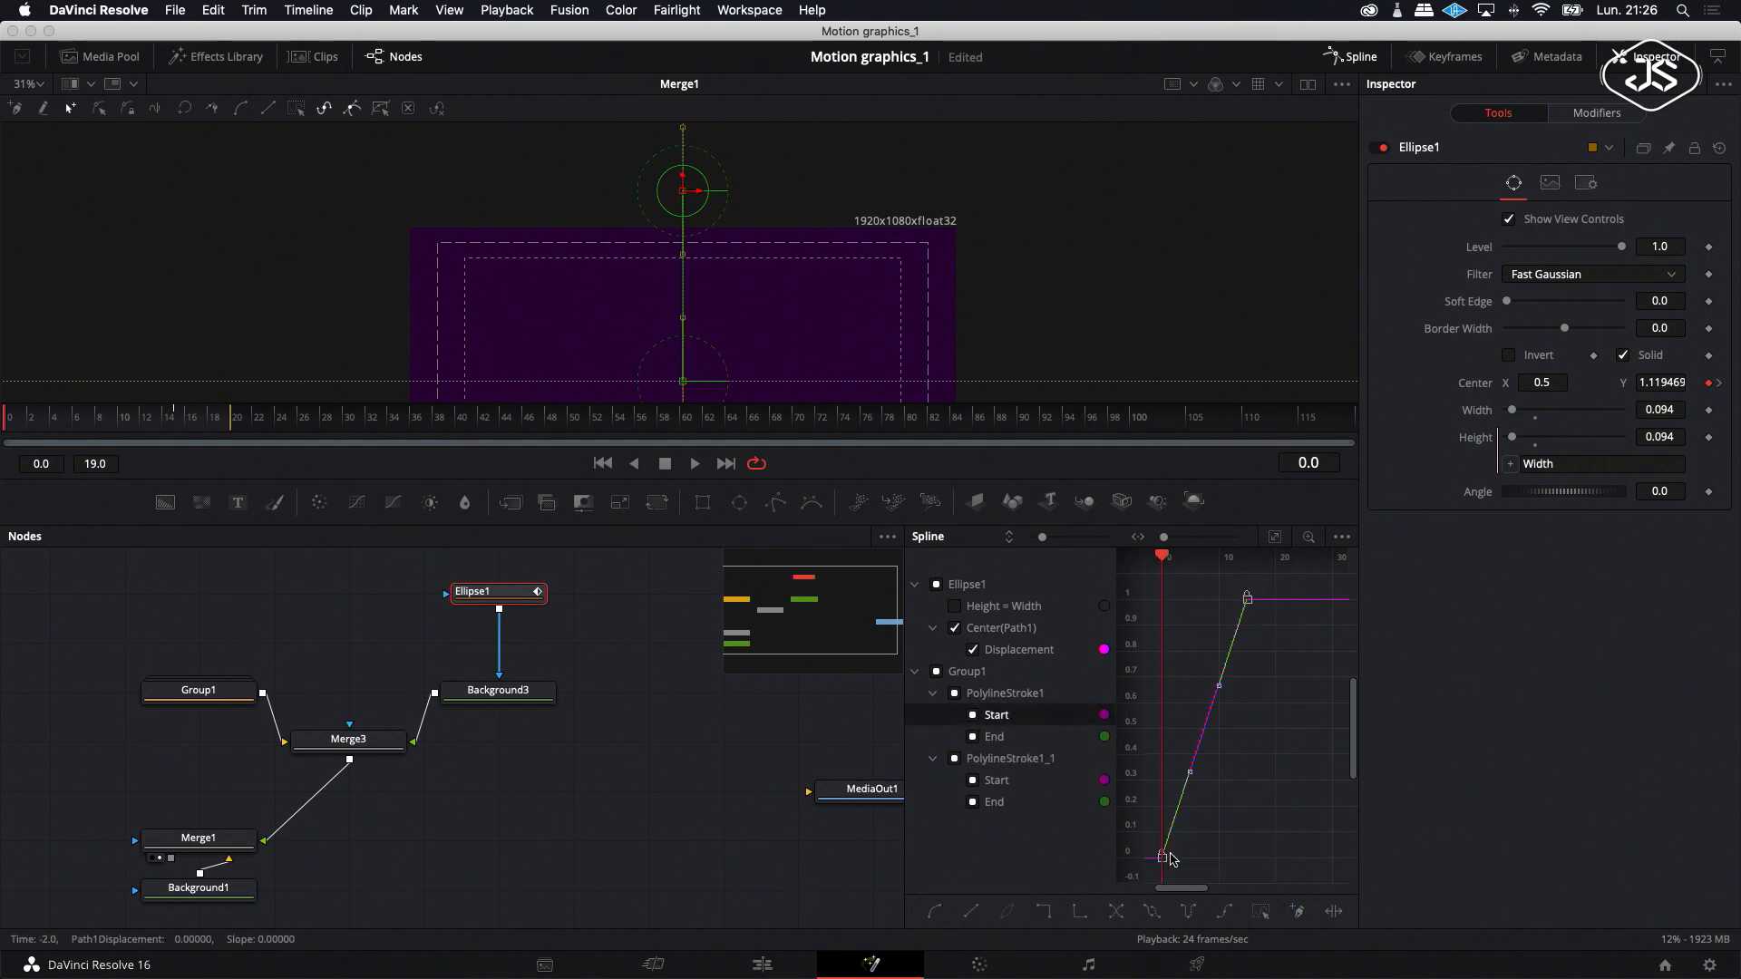
left_click(1275, 537)
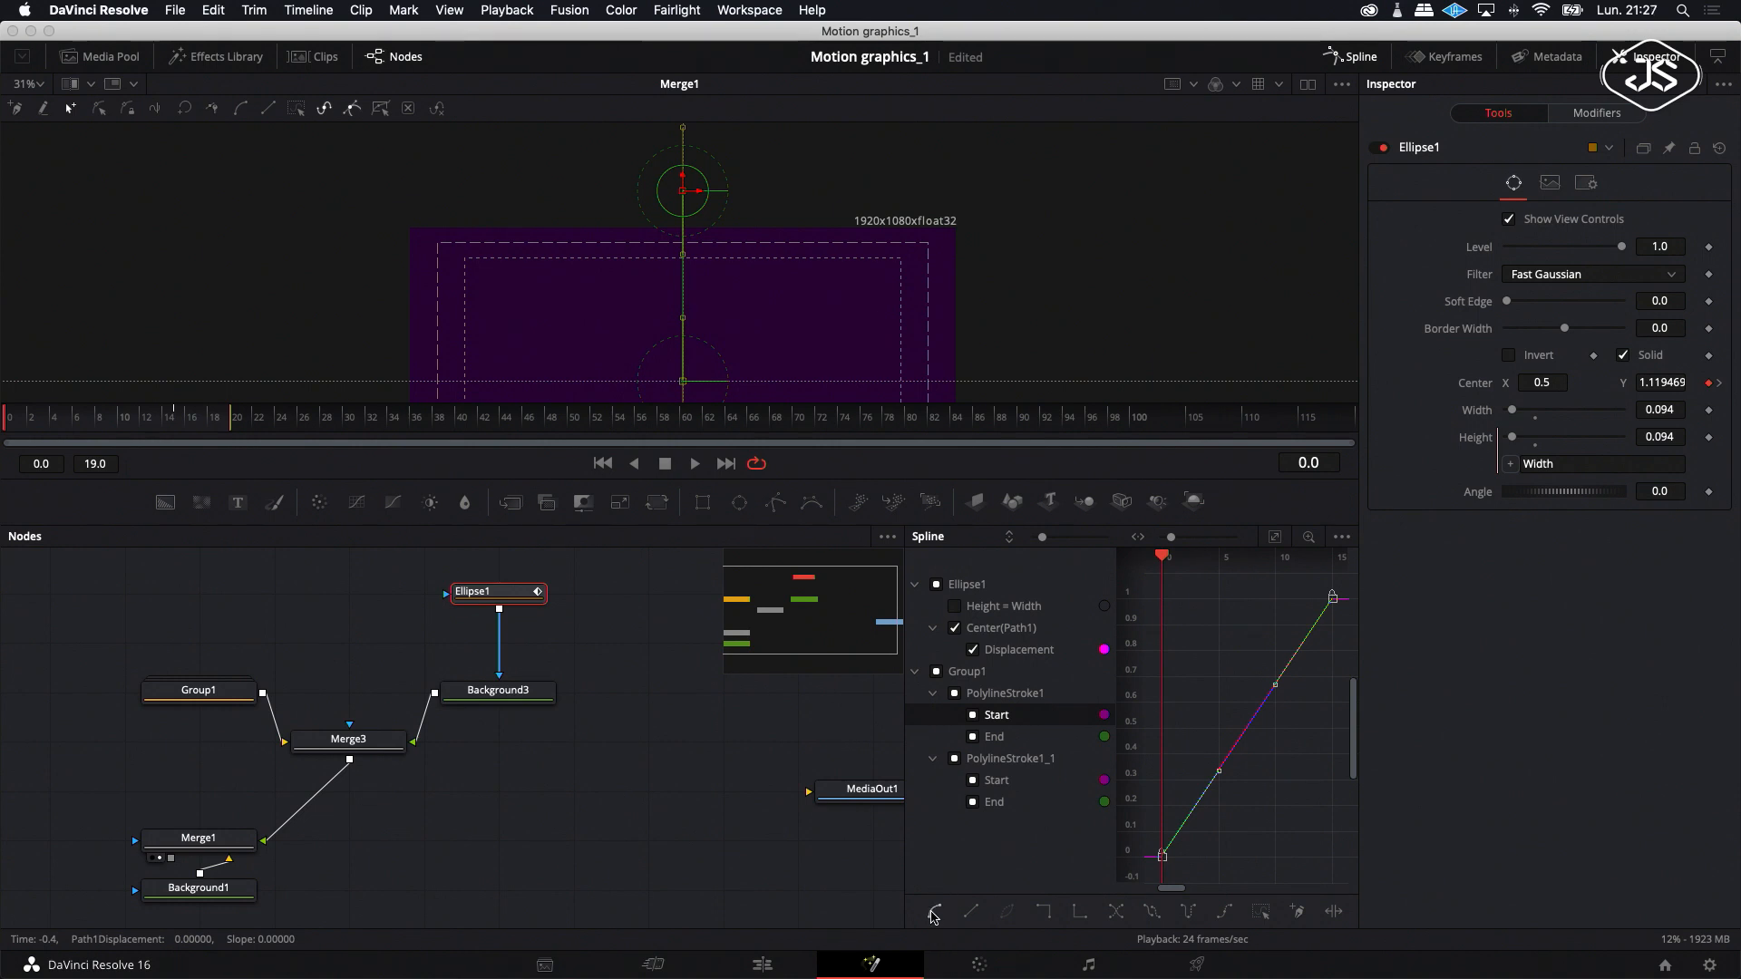
left_click(933, 912)
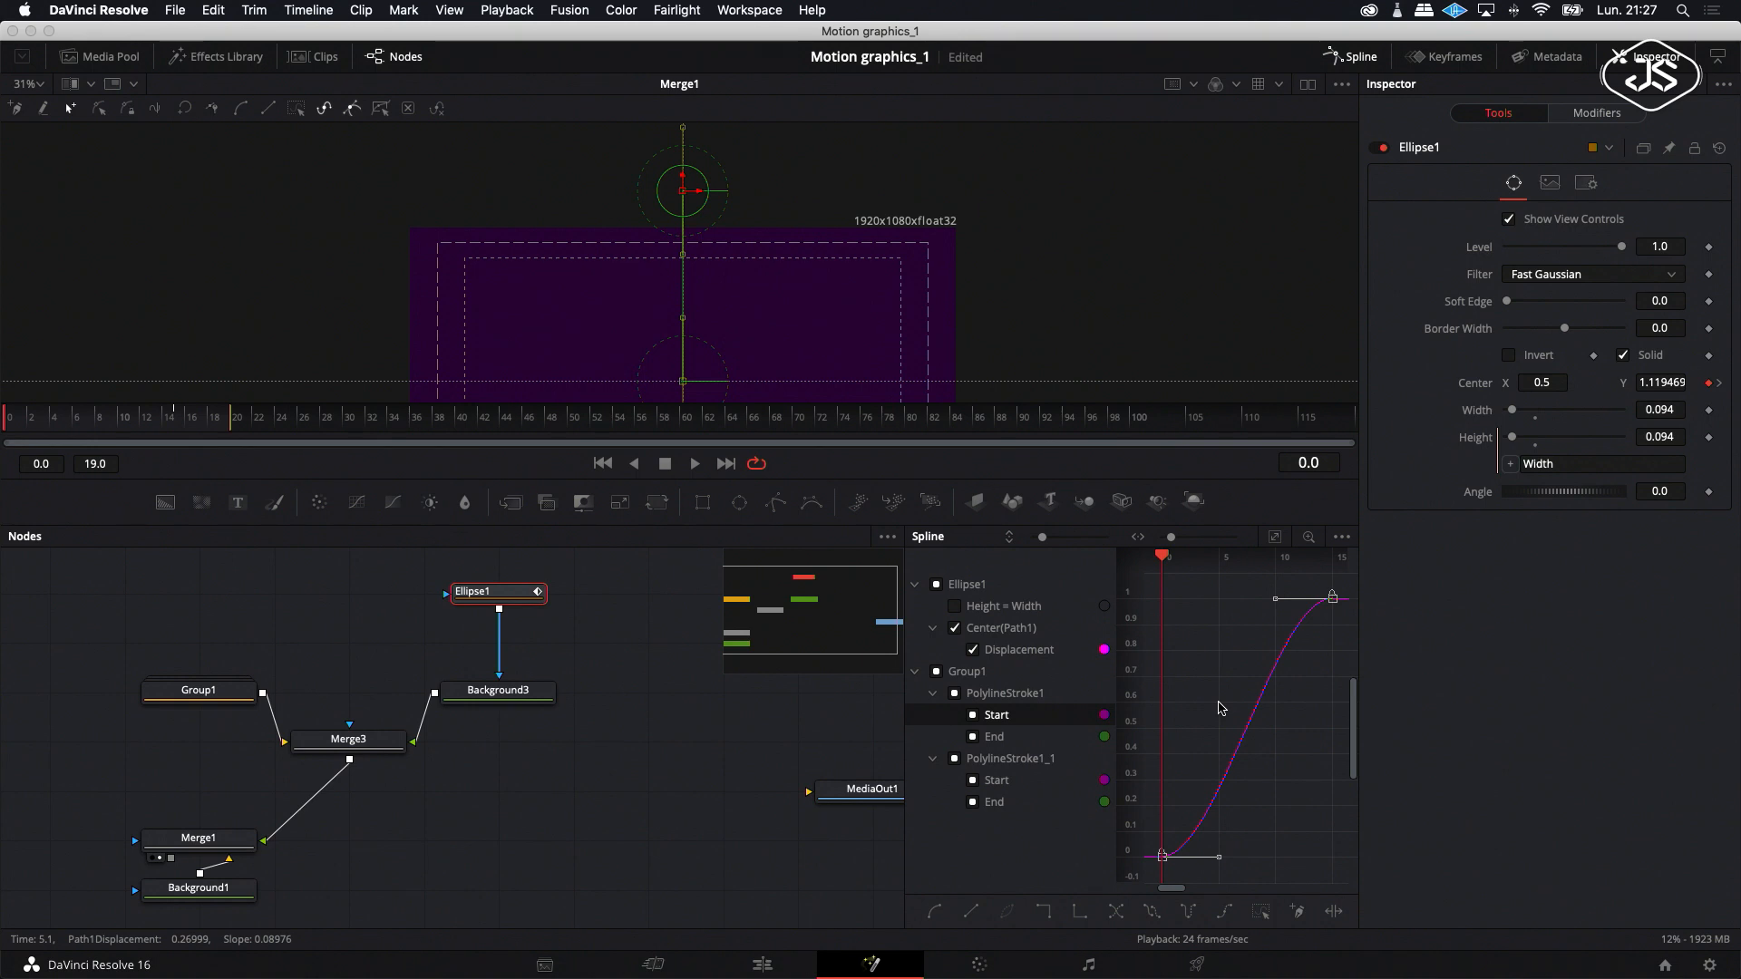
left_click_drag(1162, 559, 1332, 557)
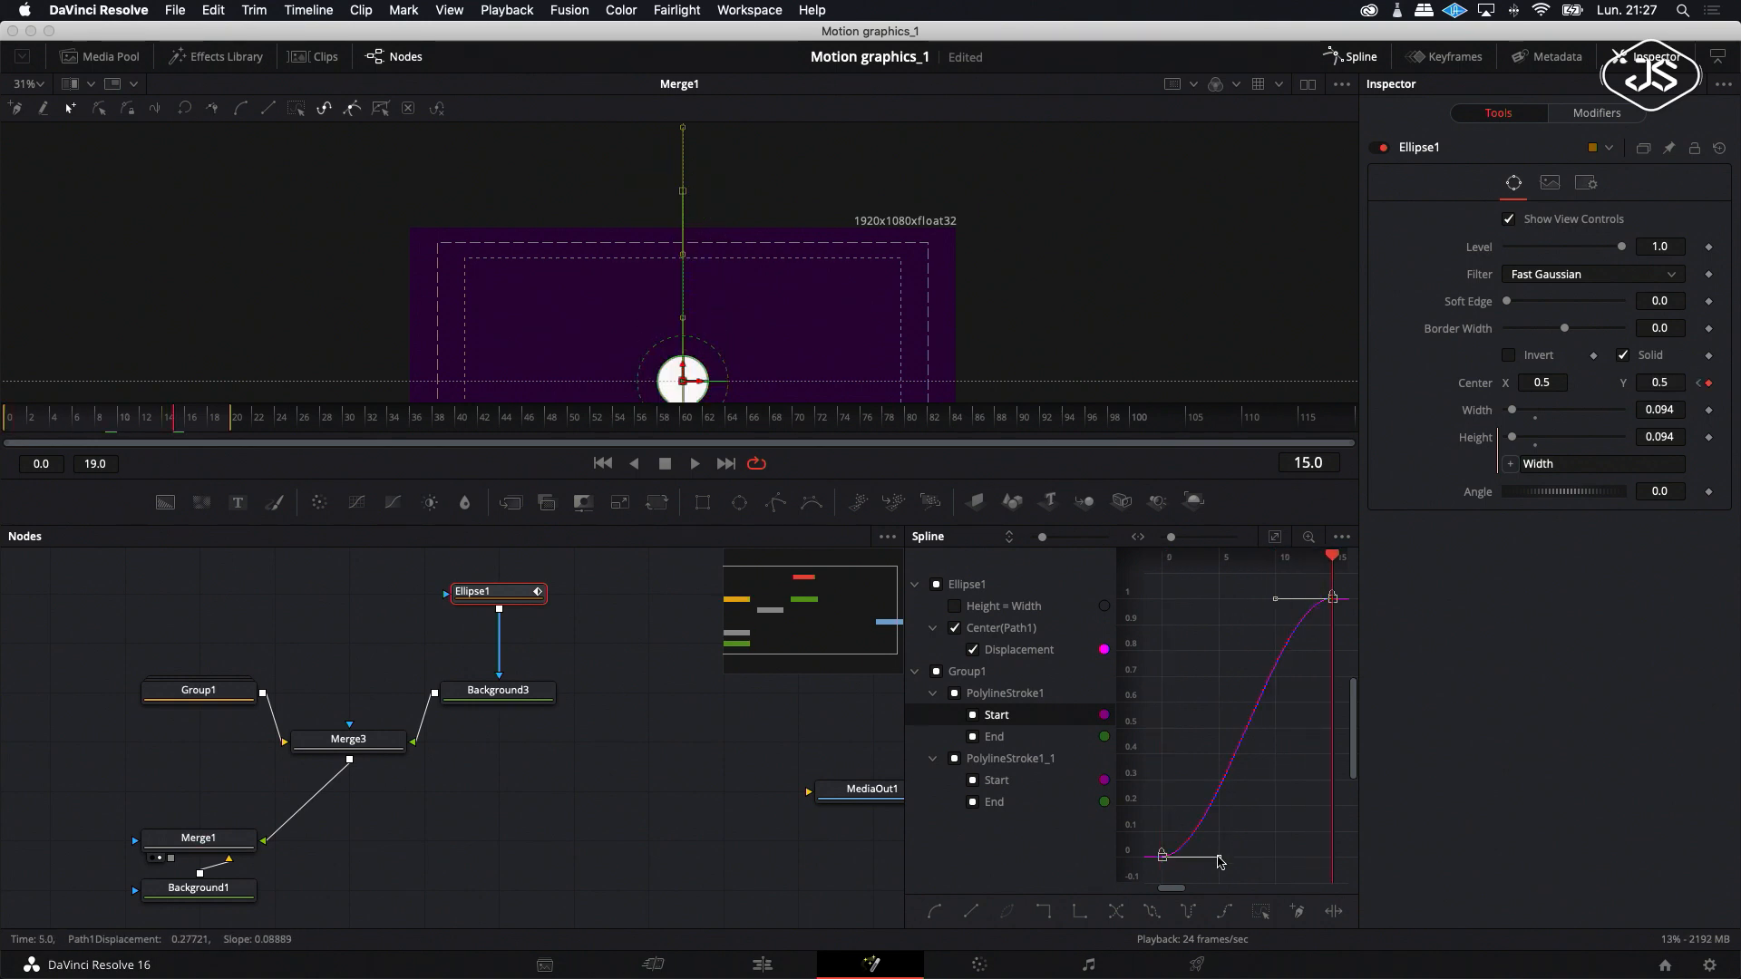
left_click_drag(1218, 857, 1330, 861)
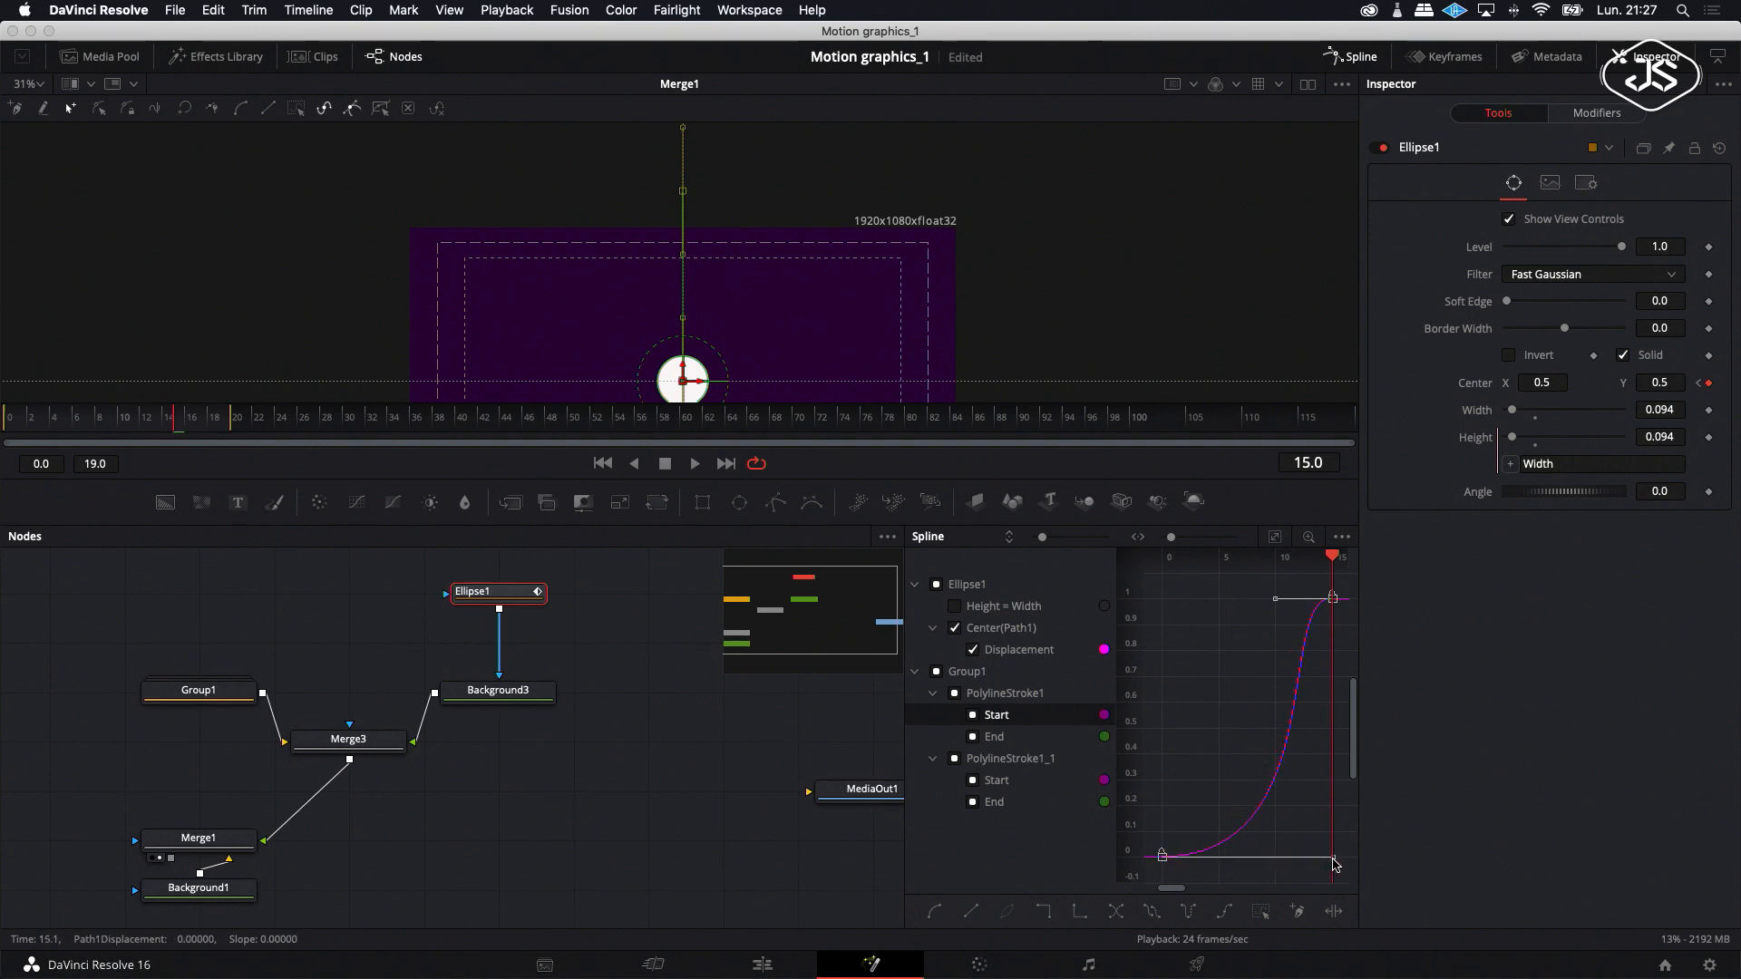
Preview the circle's drop and enlarge the viewer area to show the whole frame.
left_click(694, 464)
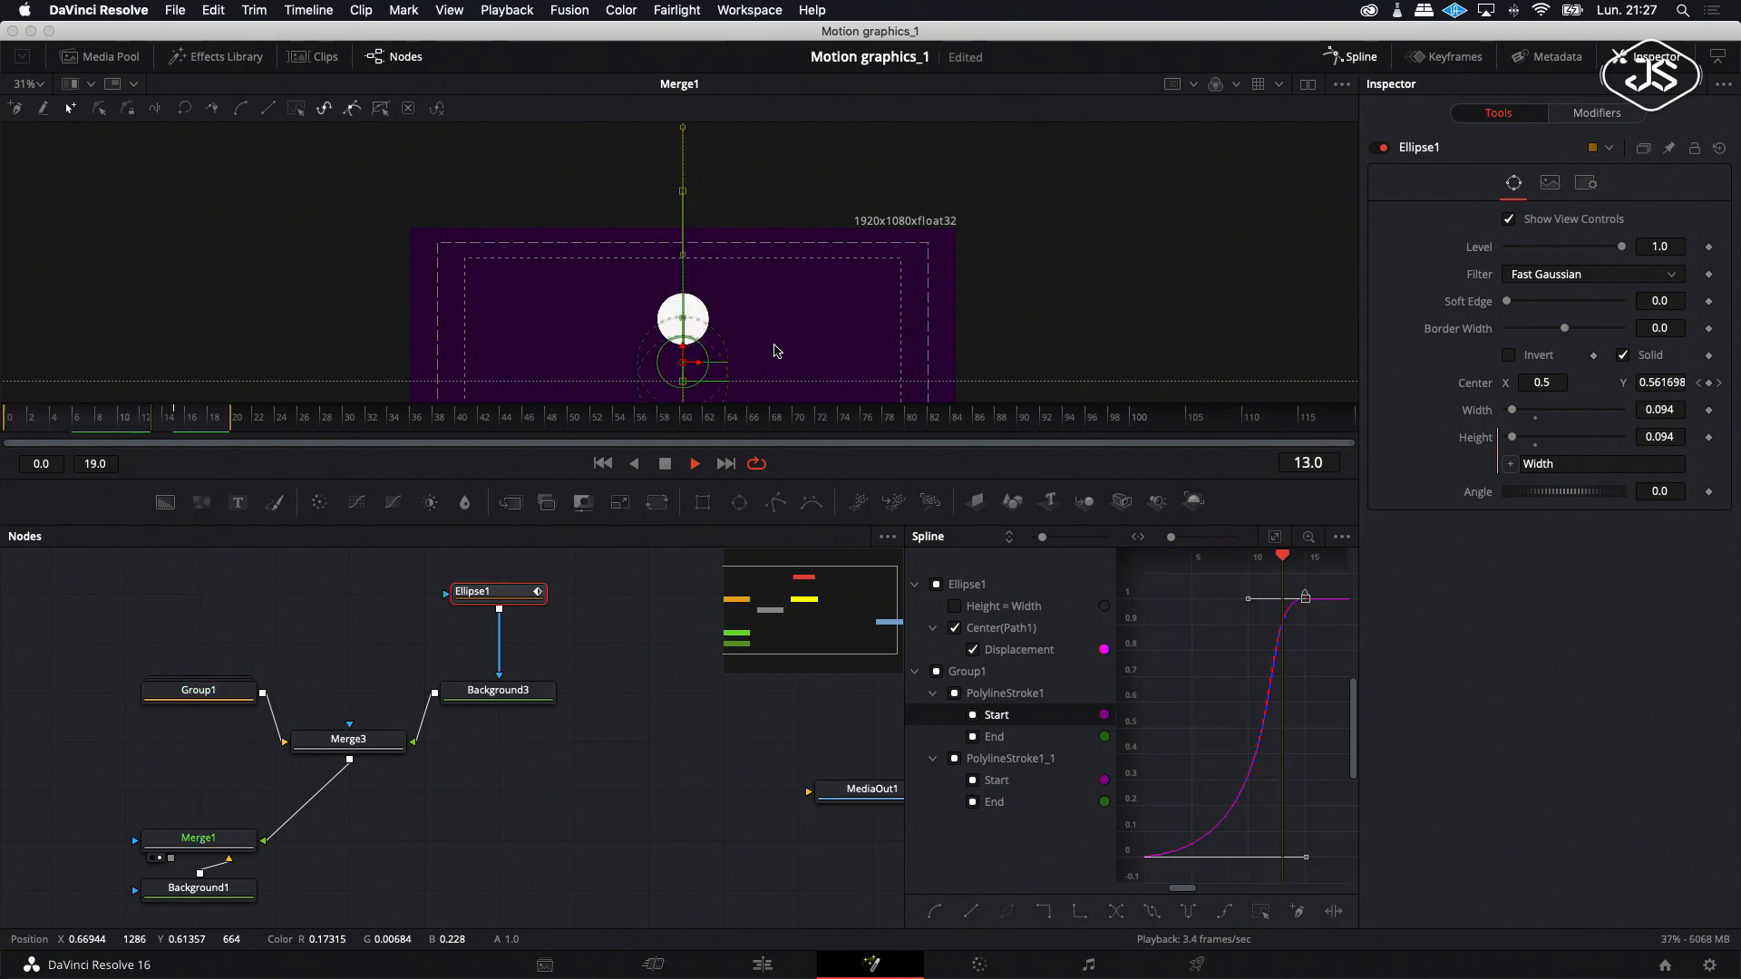
left_click(664, 464)
scroll(886, 301, "down", 5)
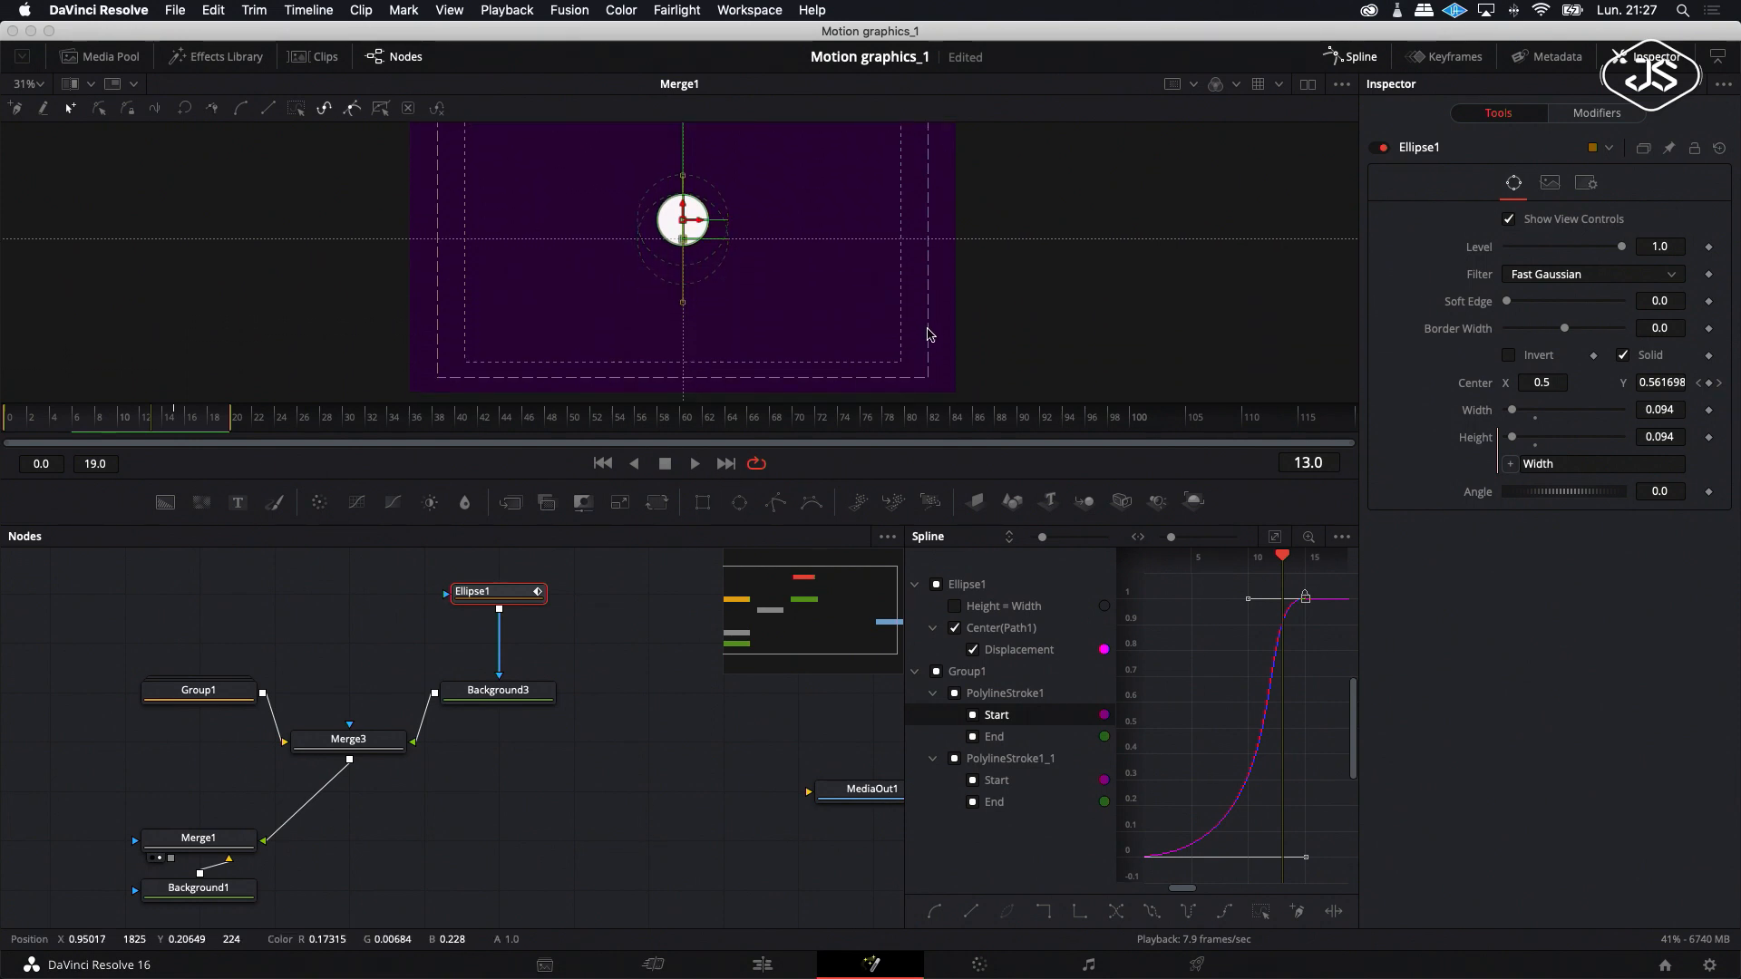
left_click_drag(757, 479, 757, 525)
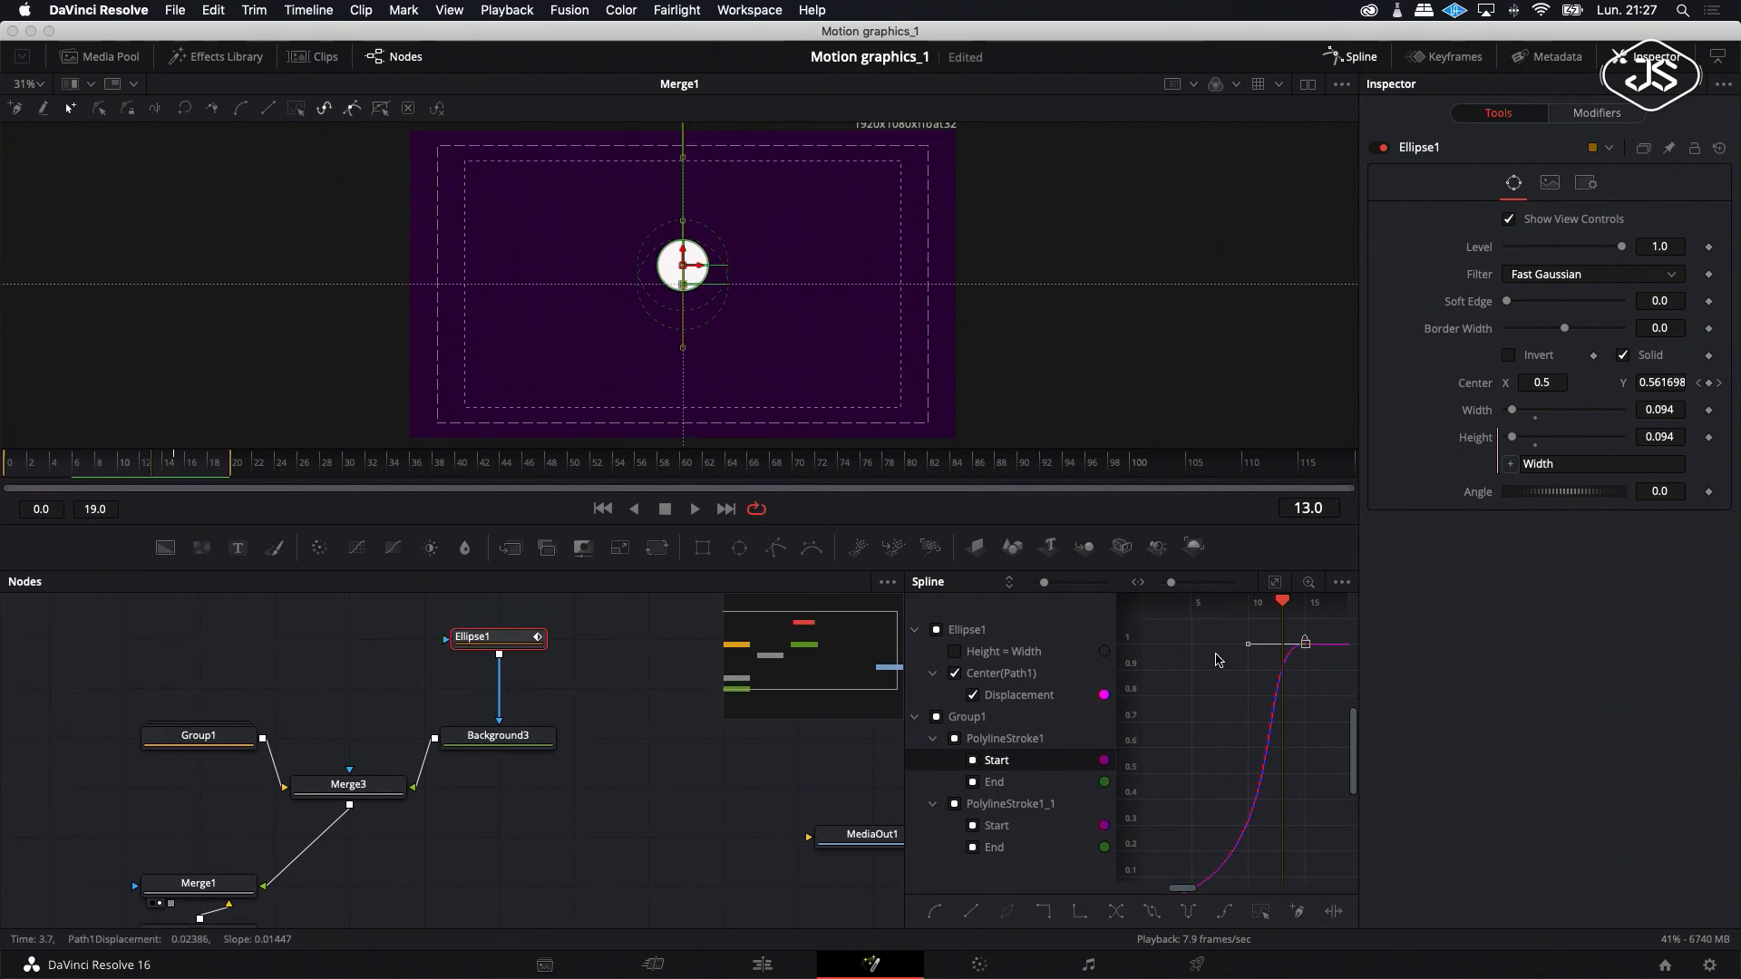
Replay the circle's drop several times and examine its speed against the Displacement curve up to frame 15.
mouse_move(1281, 598)
left_mouse_down()
mouse_move(1181, 623)
mouse_move(1305, 622)
left_mouse_up()
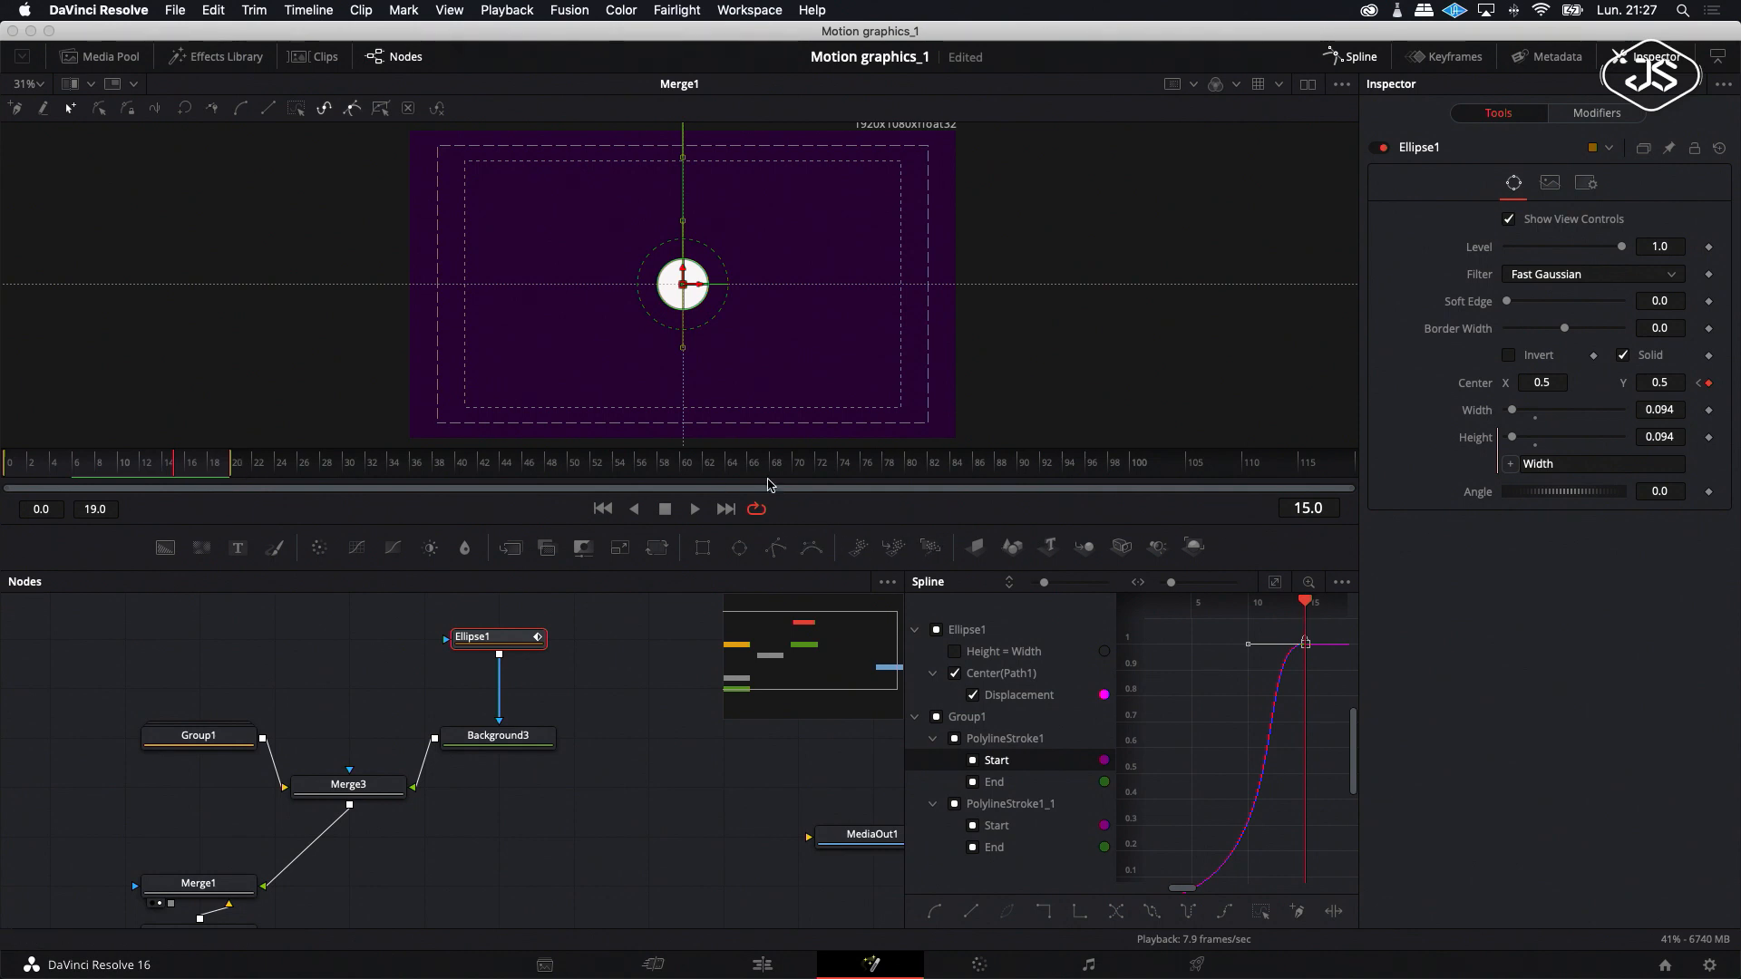
left_click(695, 510)
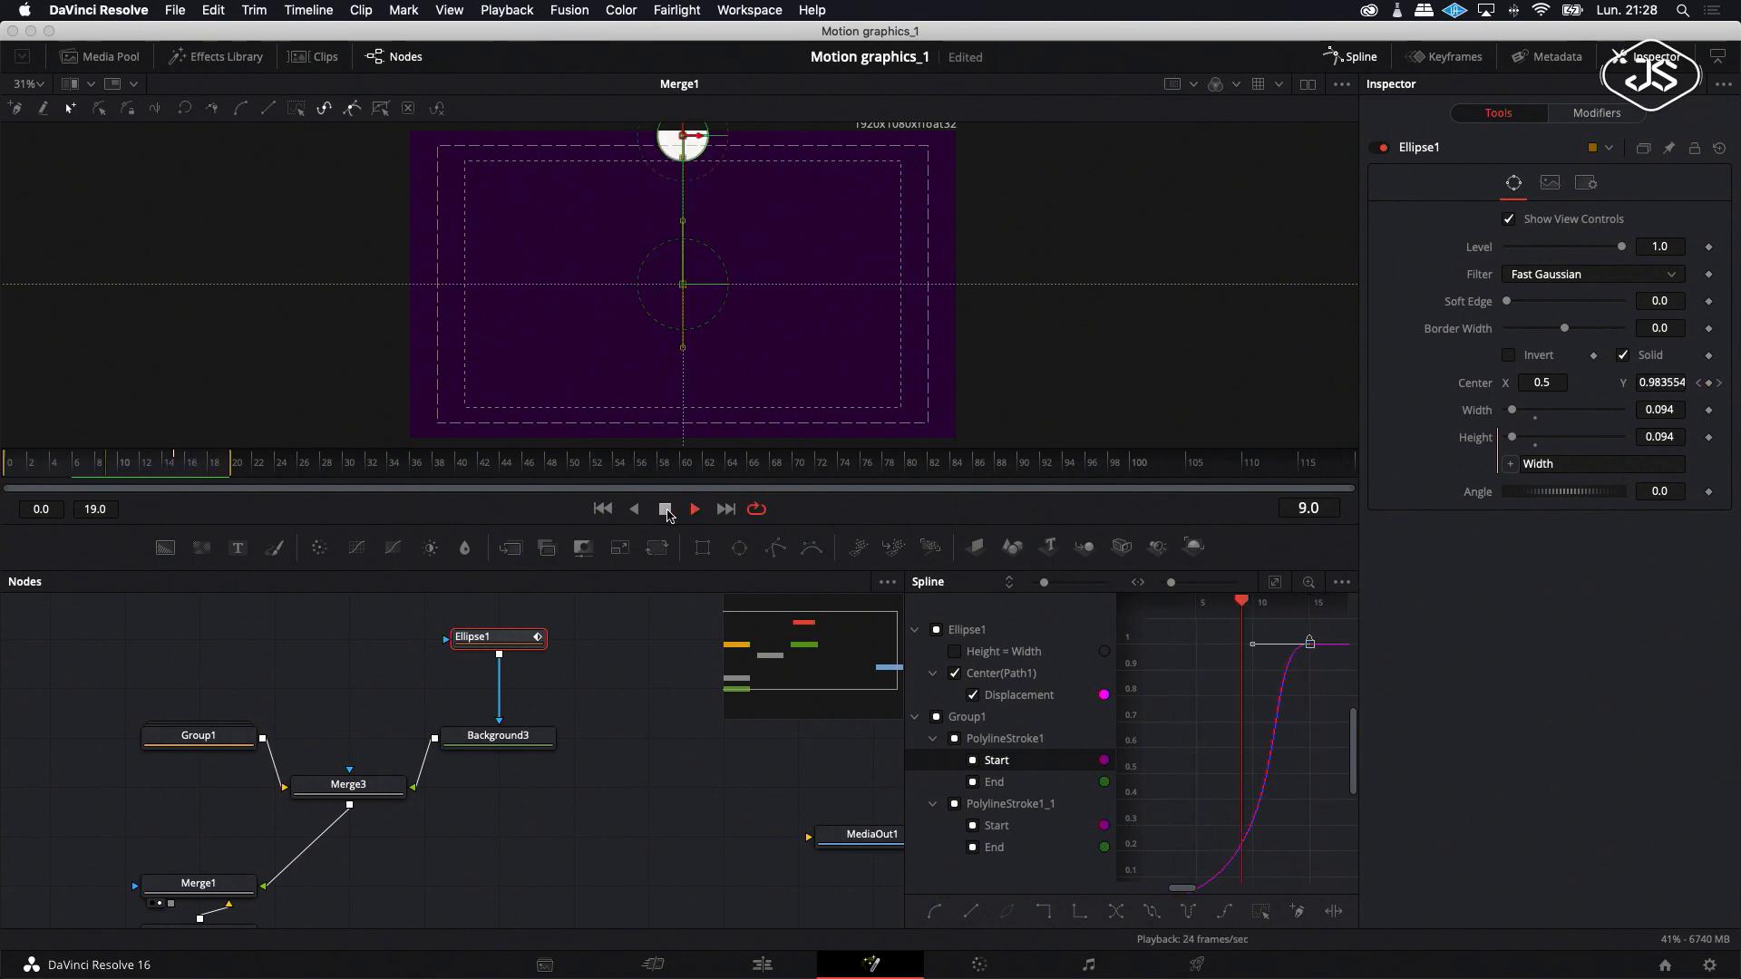
left_click(666, 509)
left_click(693, 509)
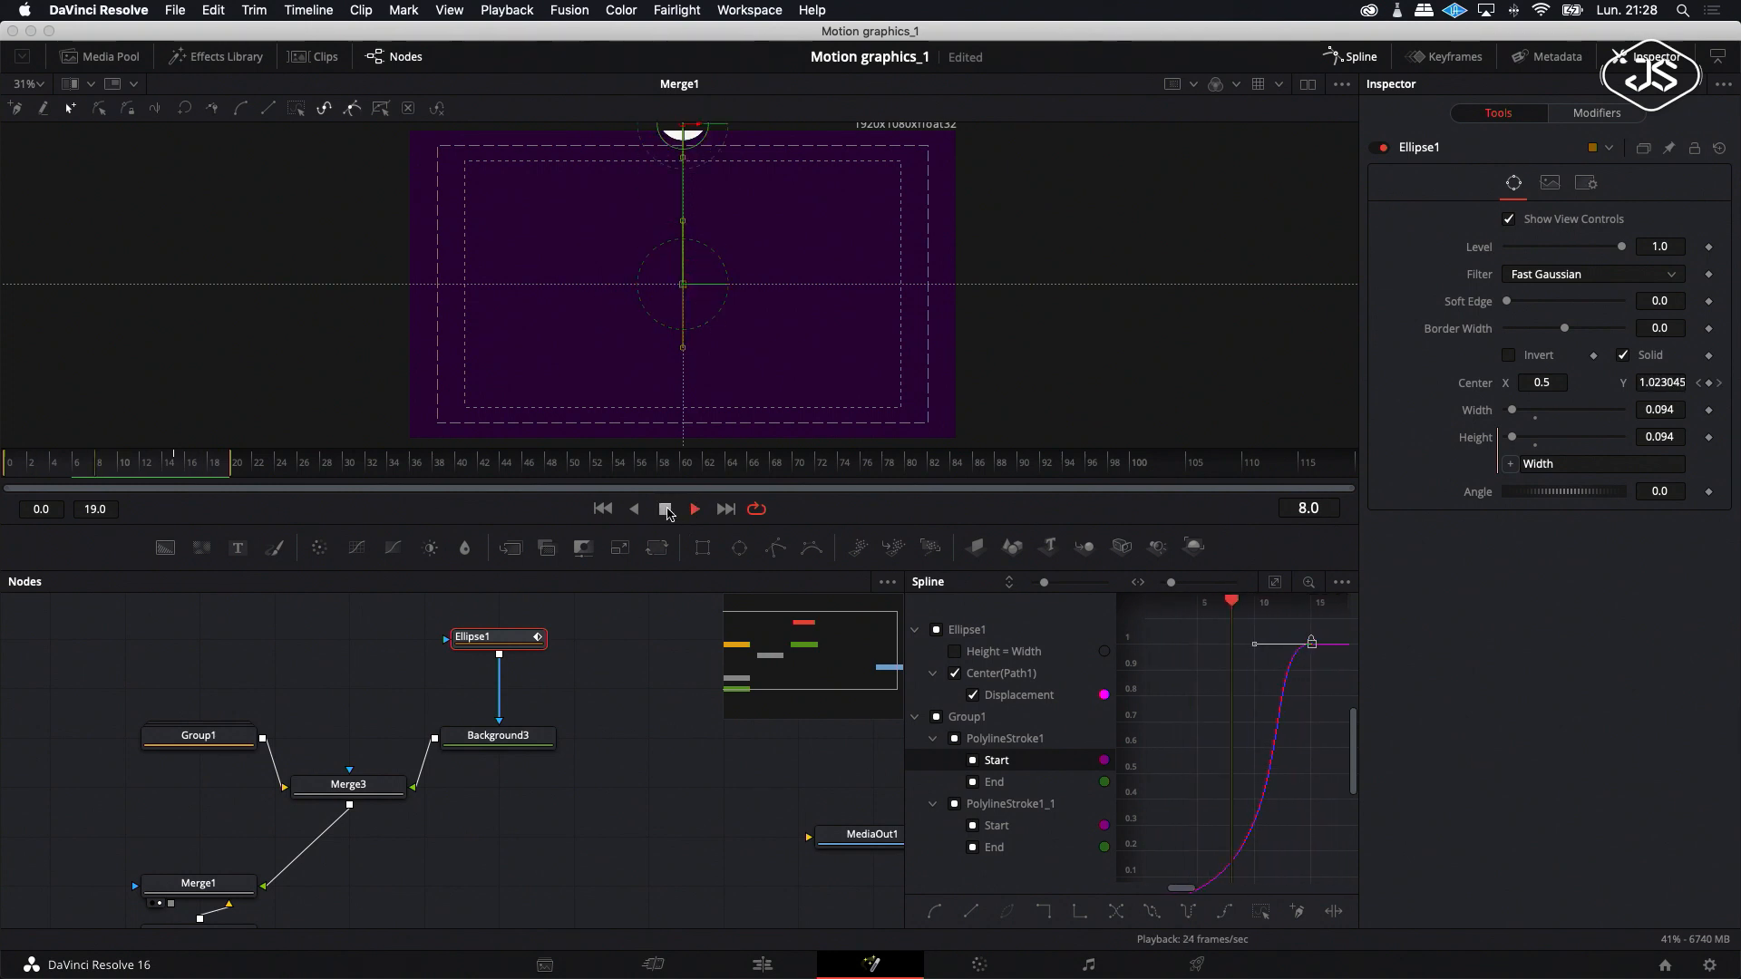
left_click(667, 509)
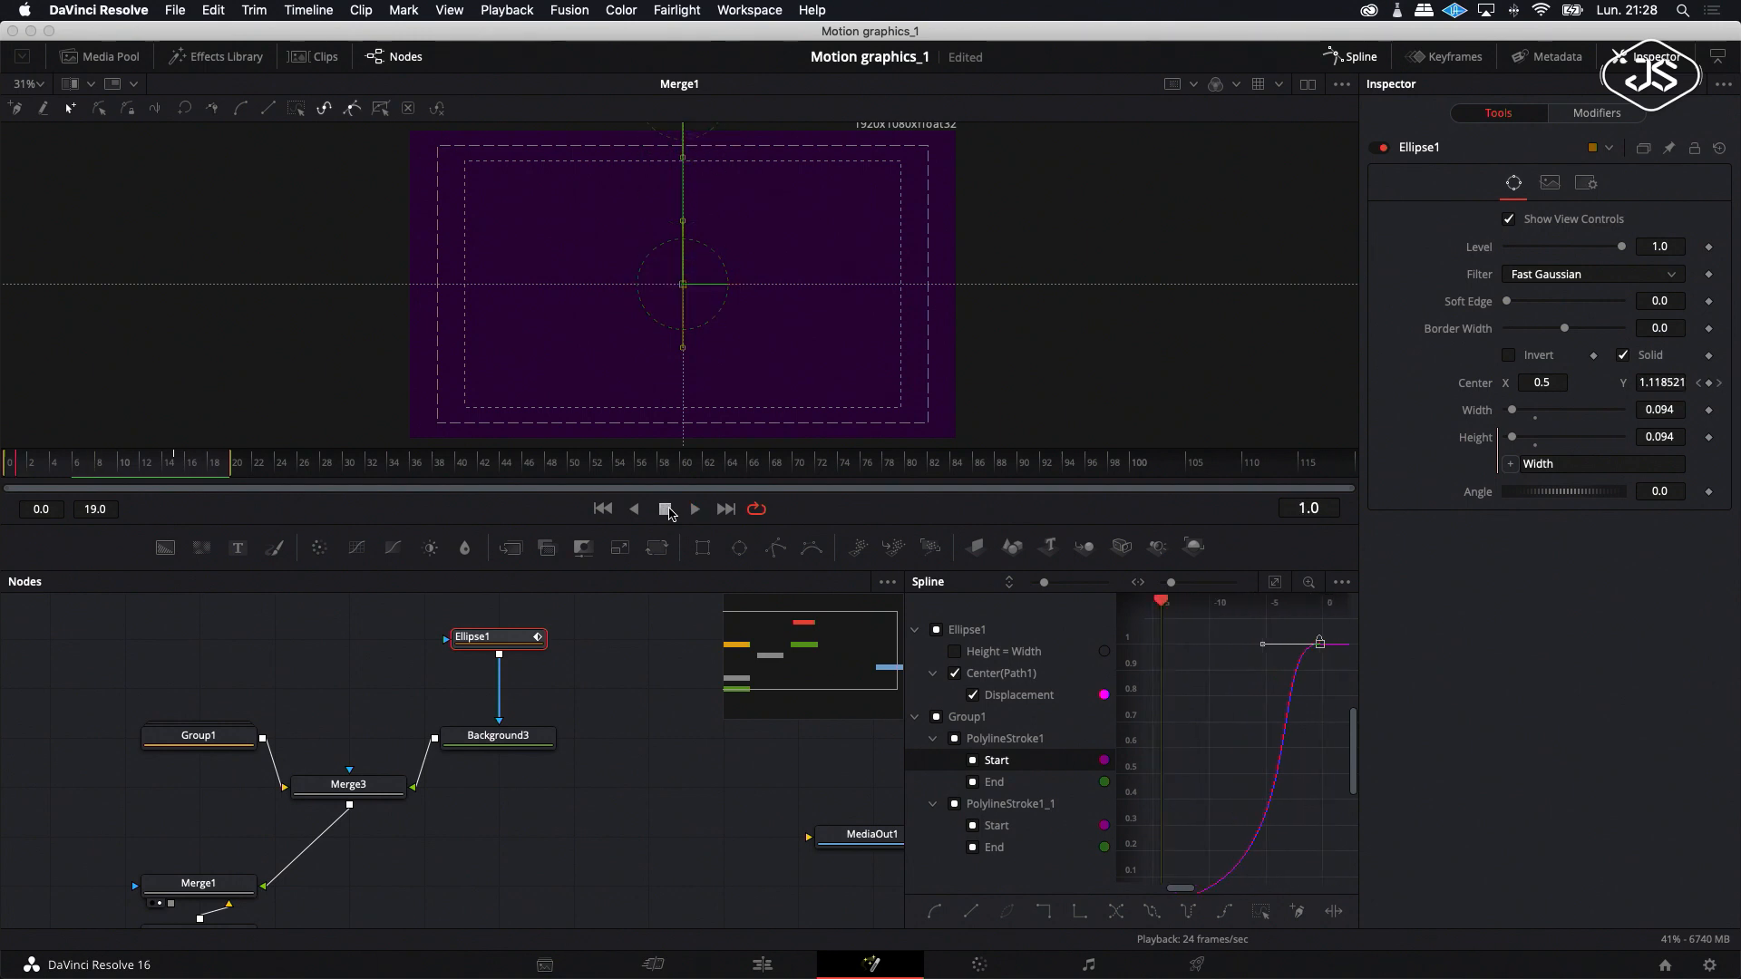
scroll(1245, 632, "down", 2)
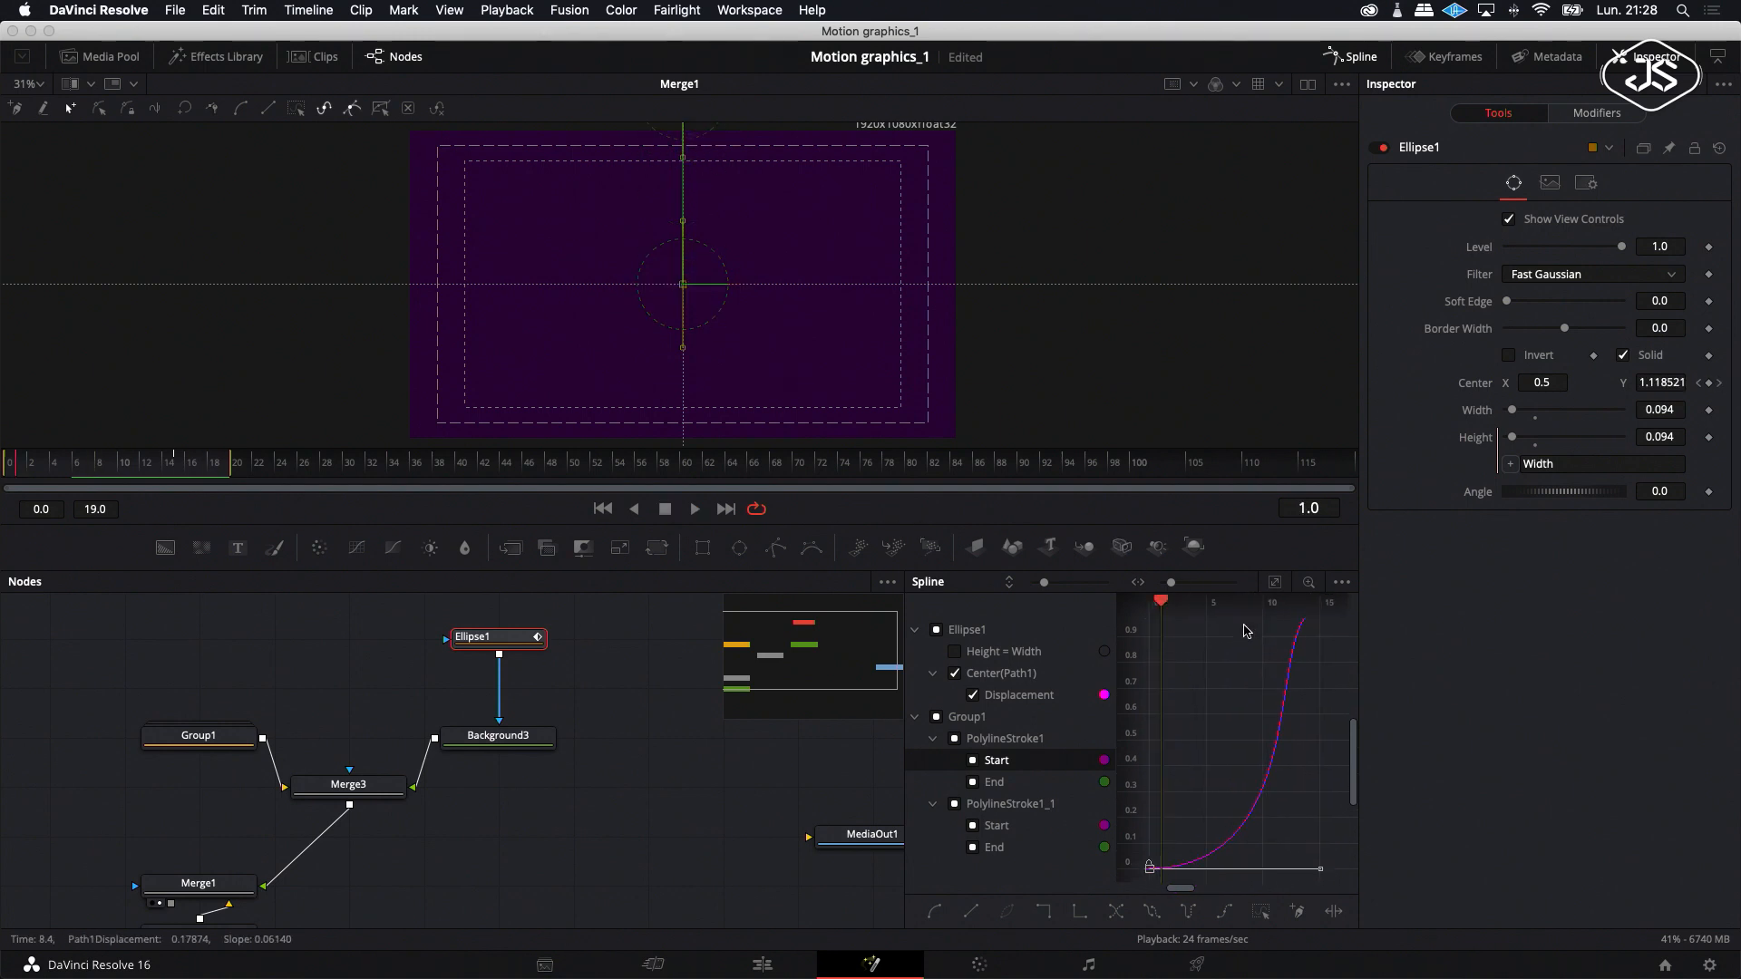
scroll(1245, 632, "up", 2)
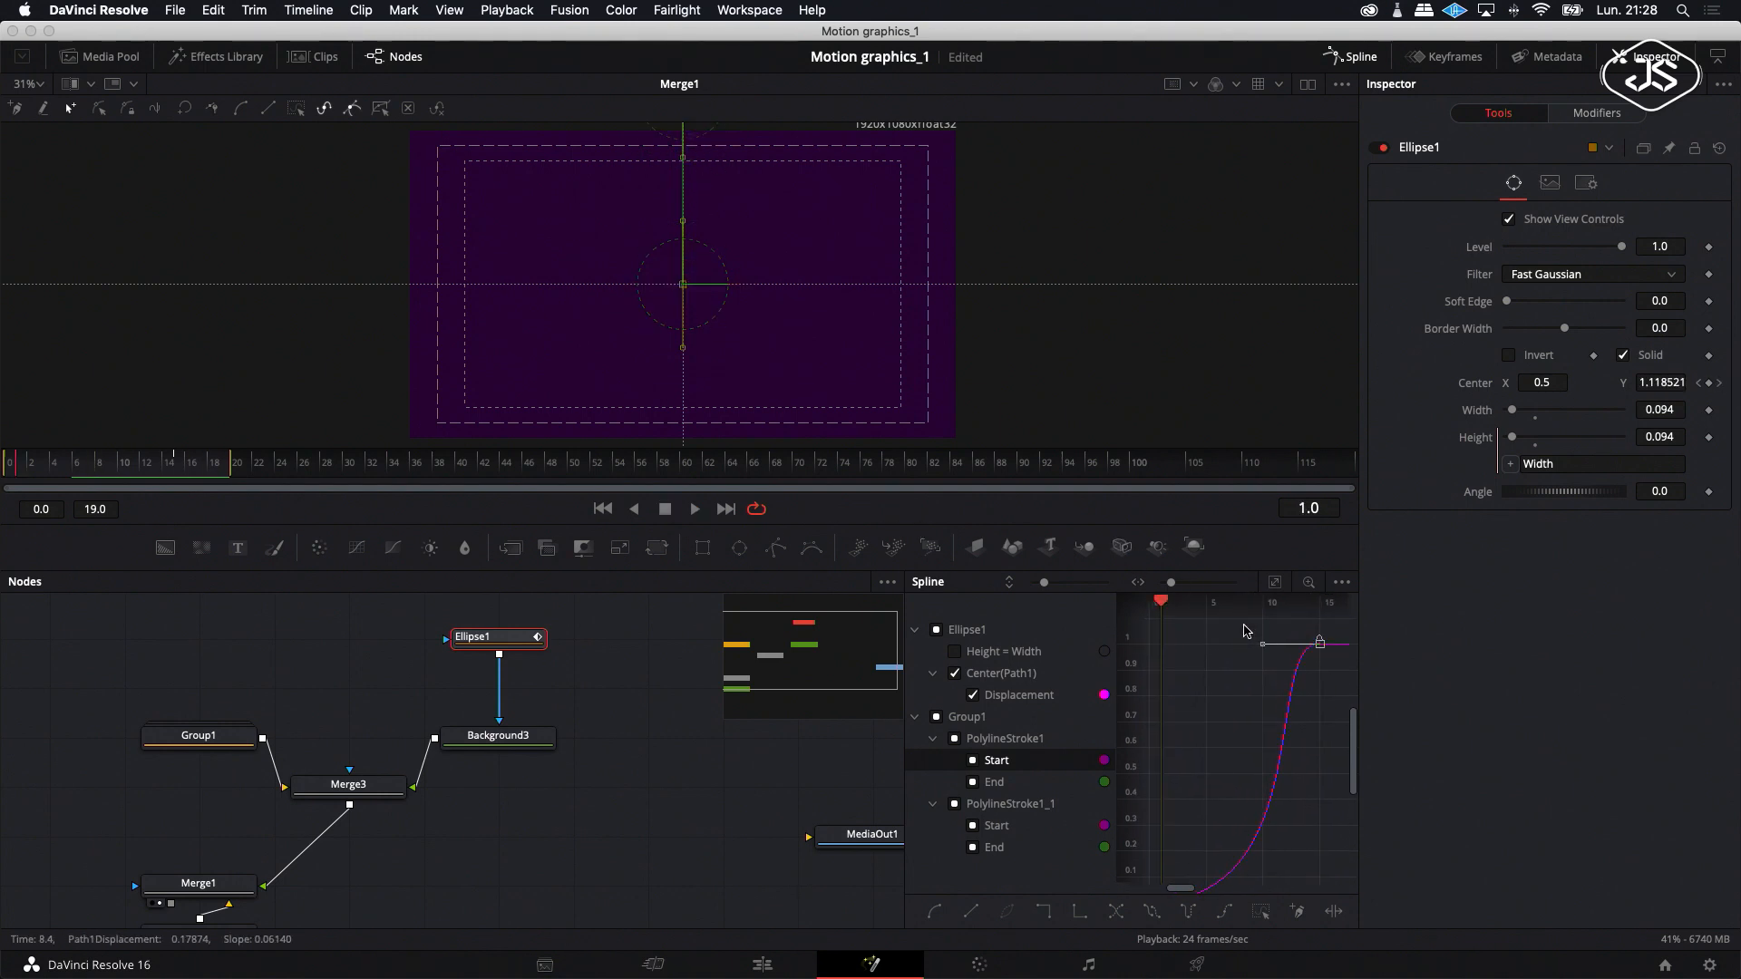
scroll(1245, 632, "down", 1)
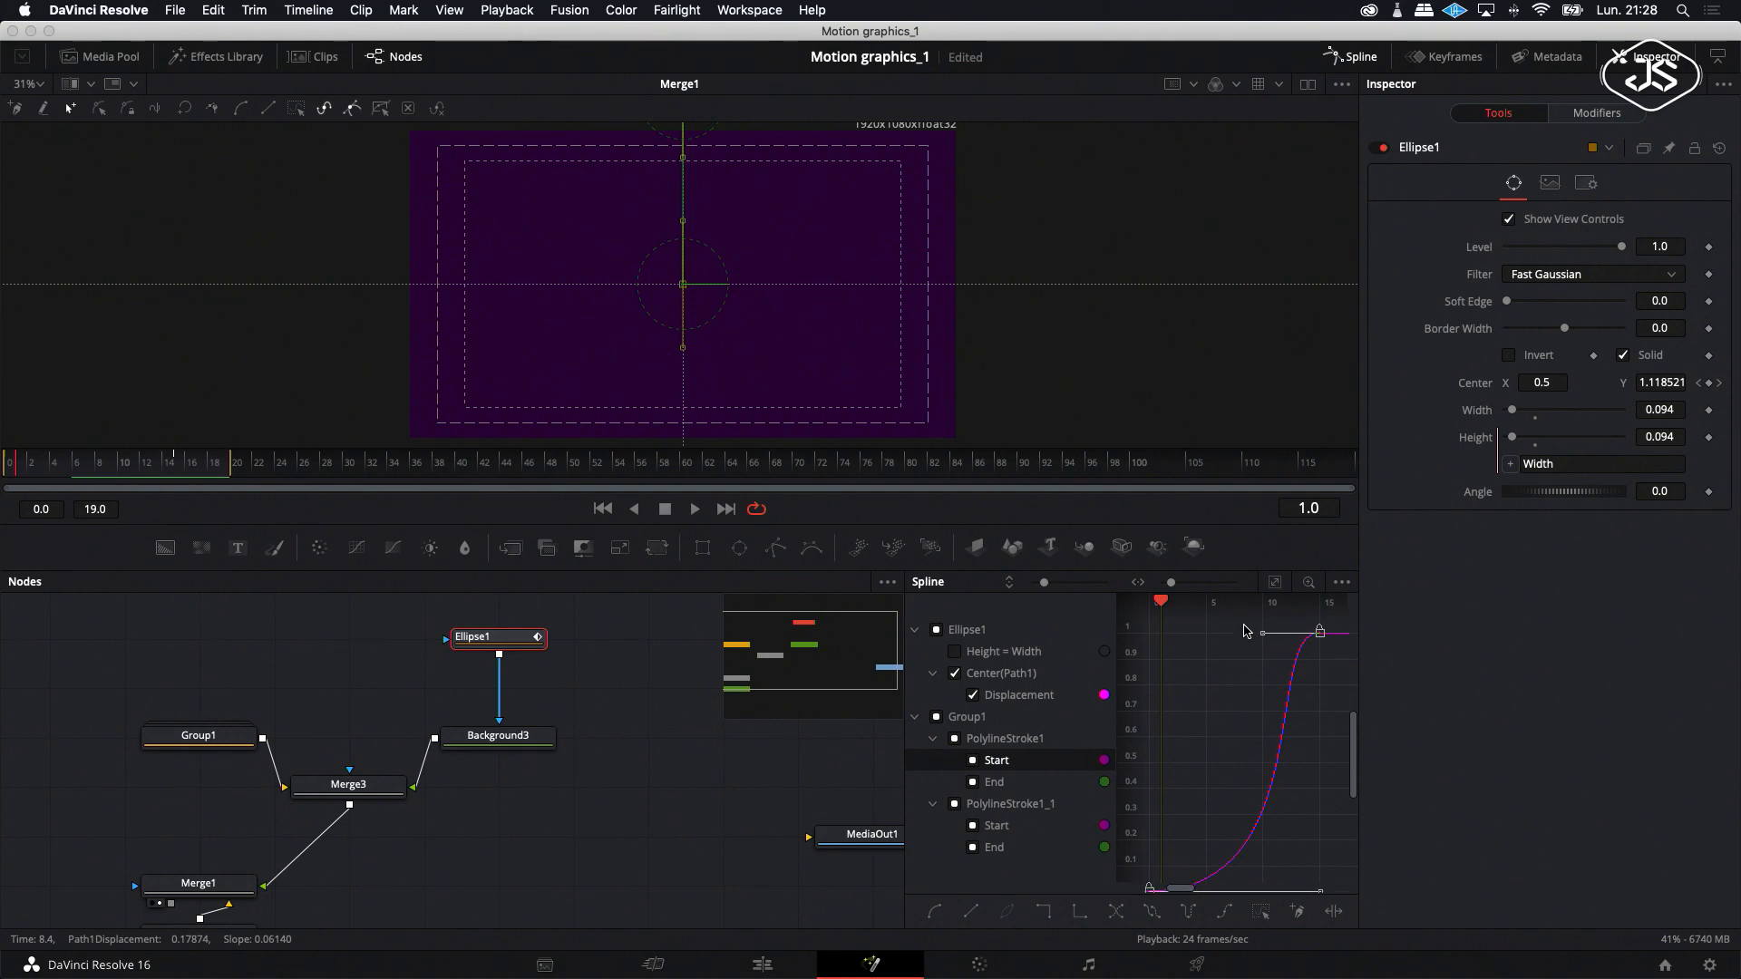
left_click(695, 508)
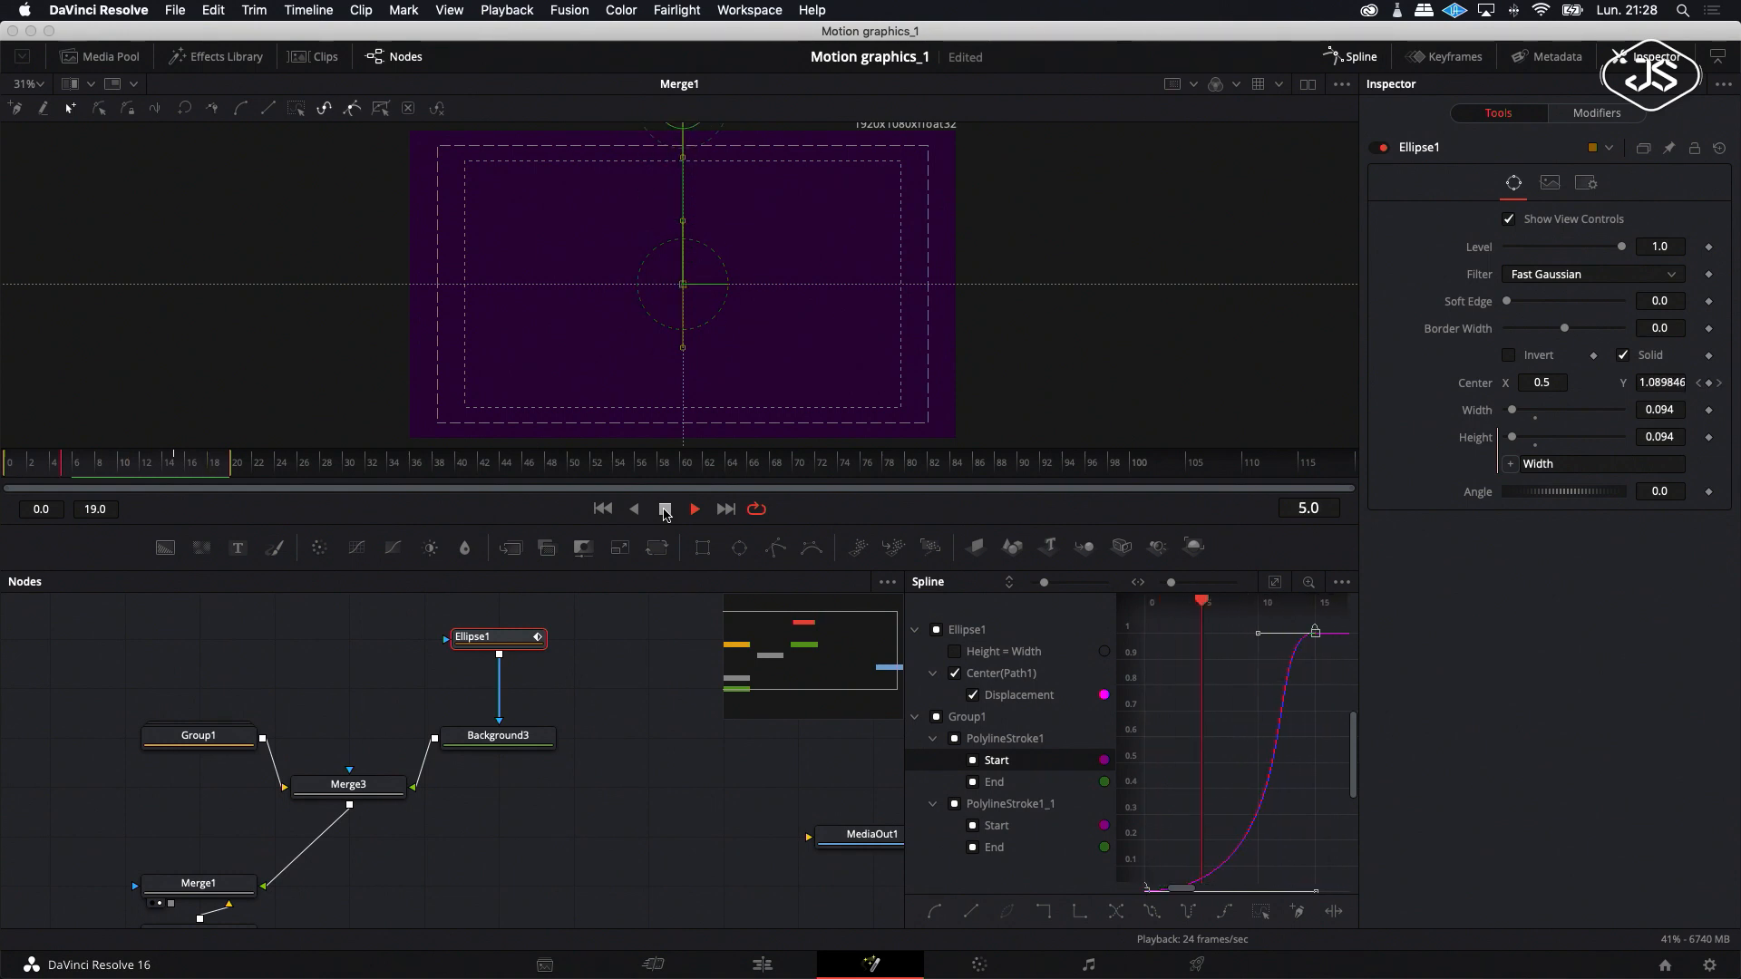
left_click(664, 510)
Keyframe Ellipse1's Width at frame 13 and set the Width to 0 at frame 15.
key("ctrl+f")
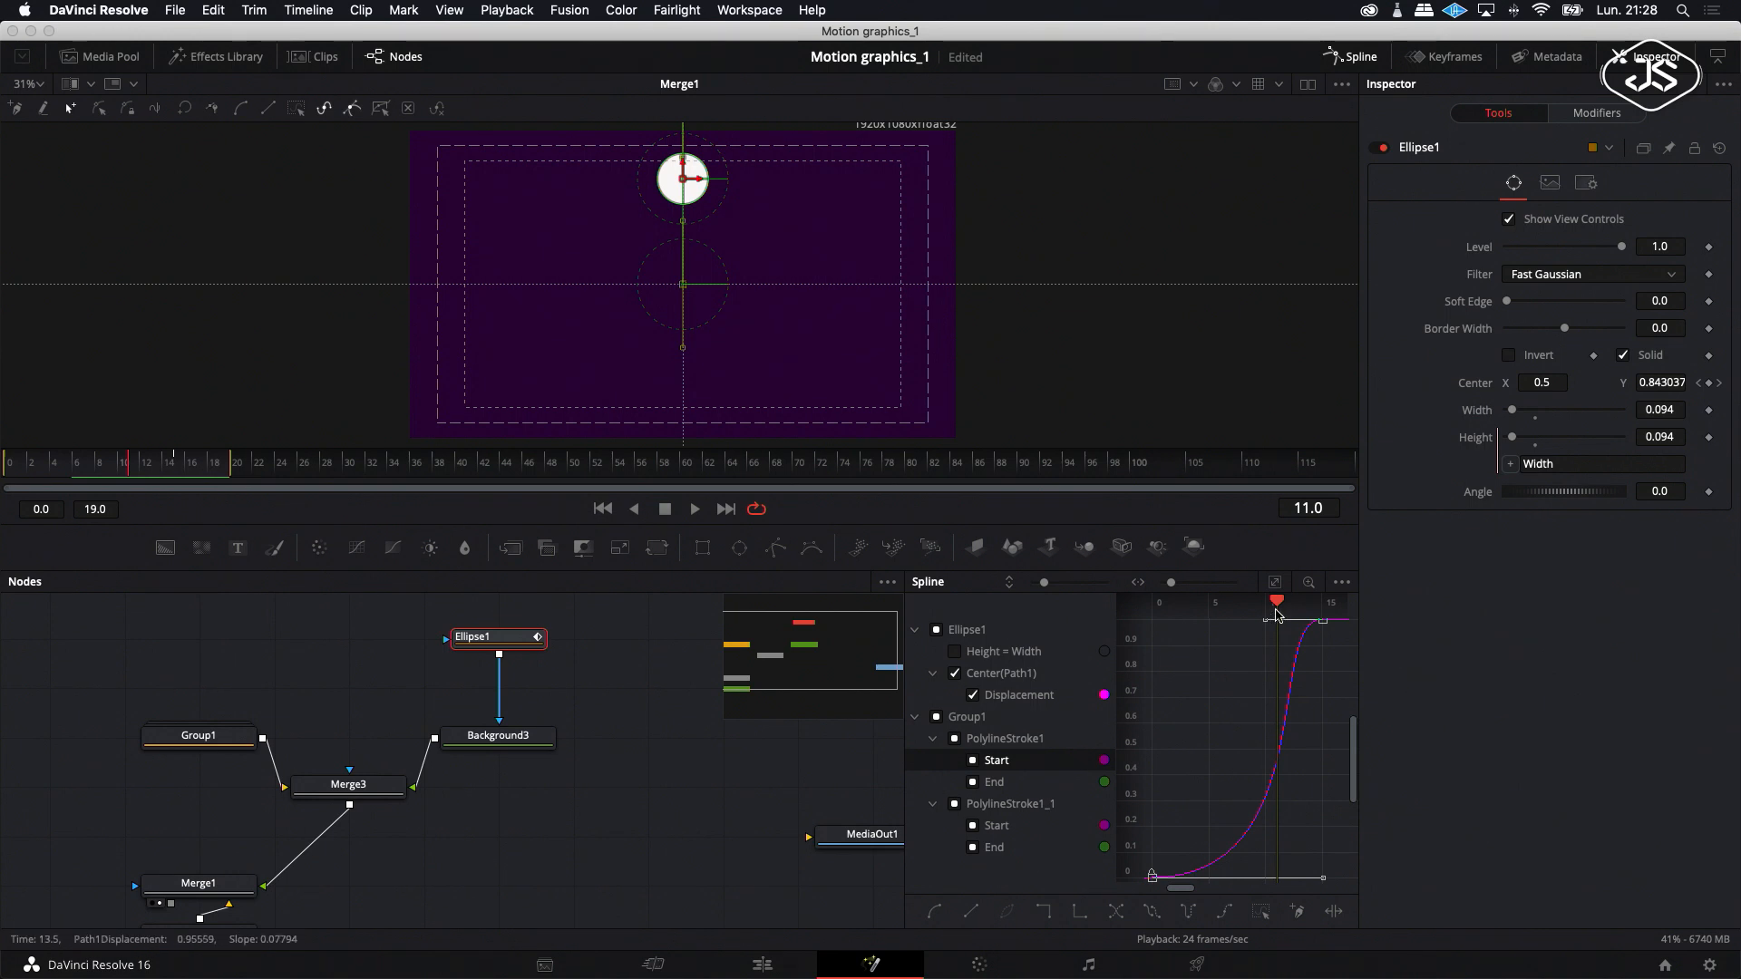
mouse_move(1274, 599)
left_mouse_down()
mouse_move(1238, 606)
mouse_move(1267, 614)
left_mouse_up()
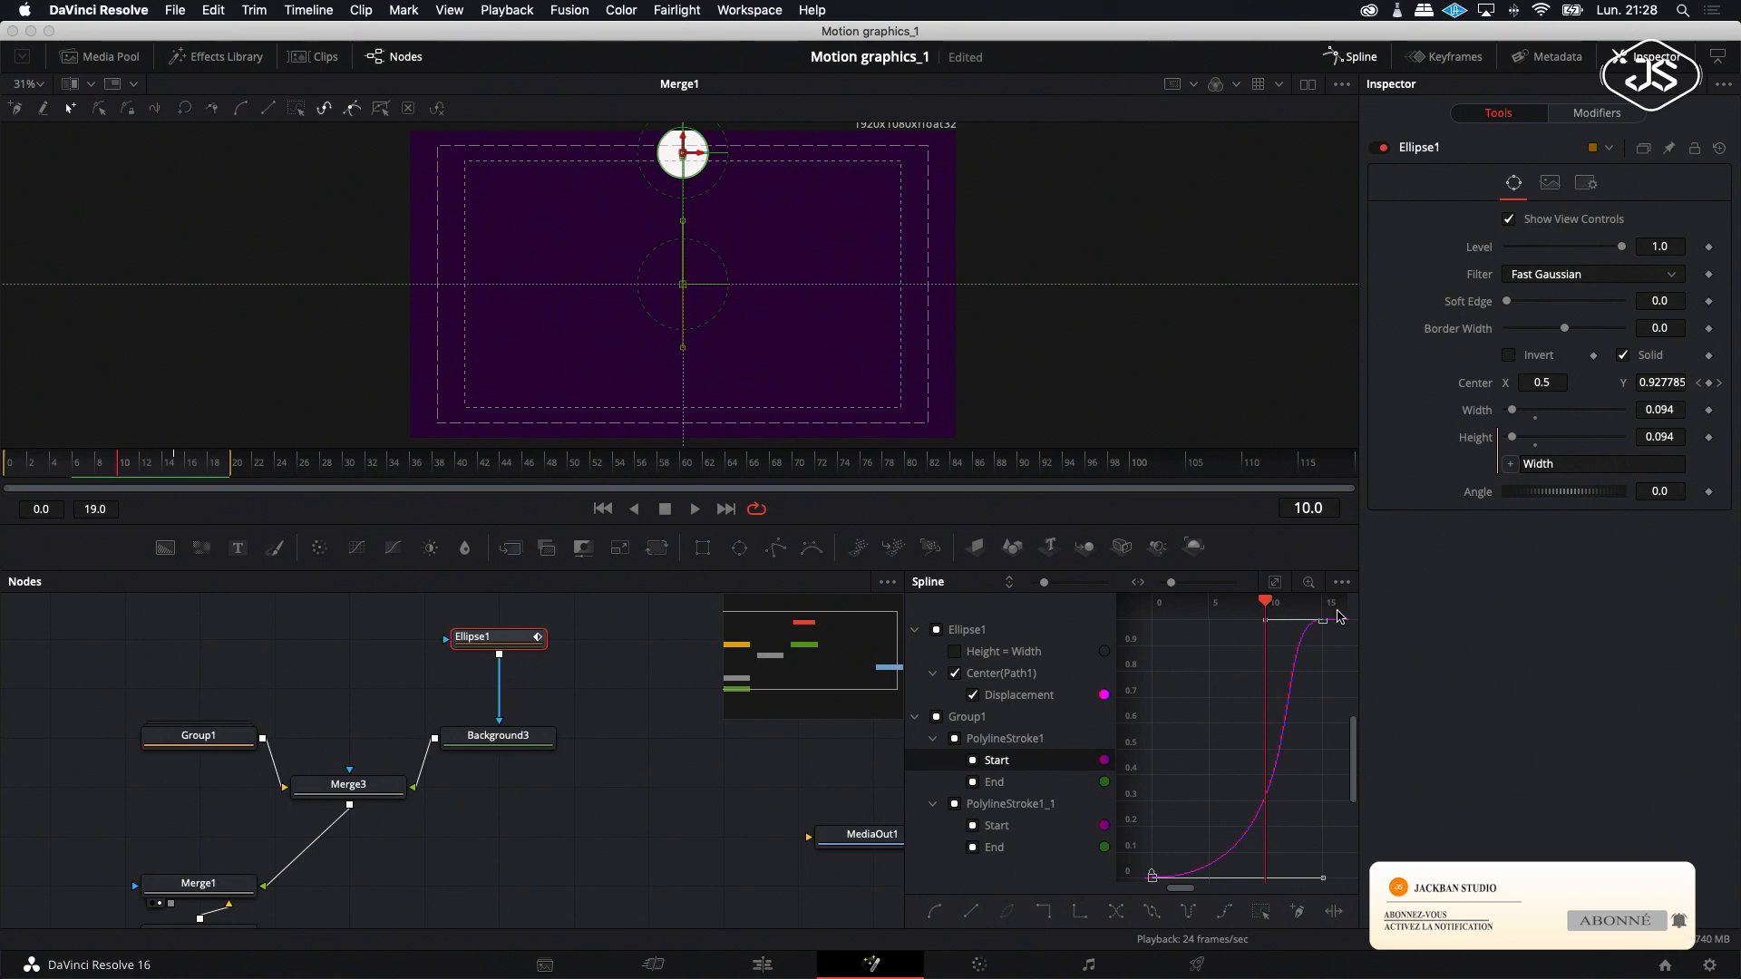
left_click_drag(1269, 606, 1299, 609)
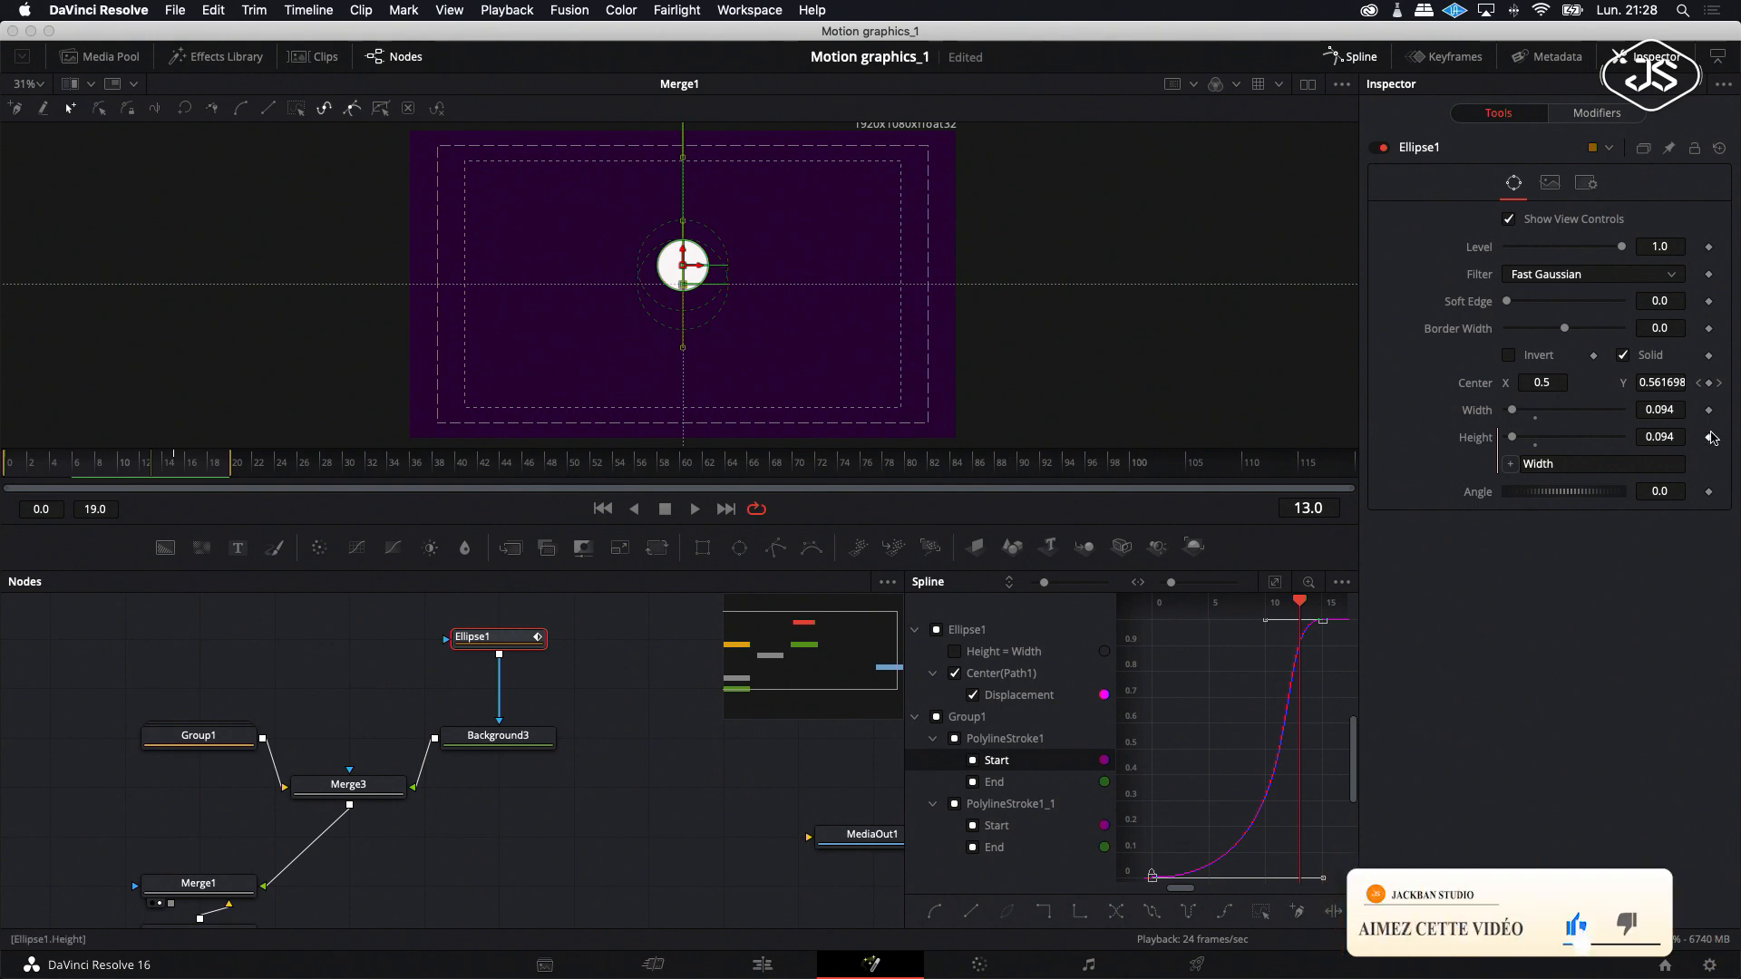
left_click(1708, 410)
left_click_drag(1299, 602, 1320, 619)
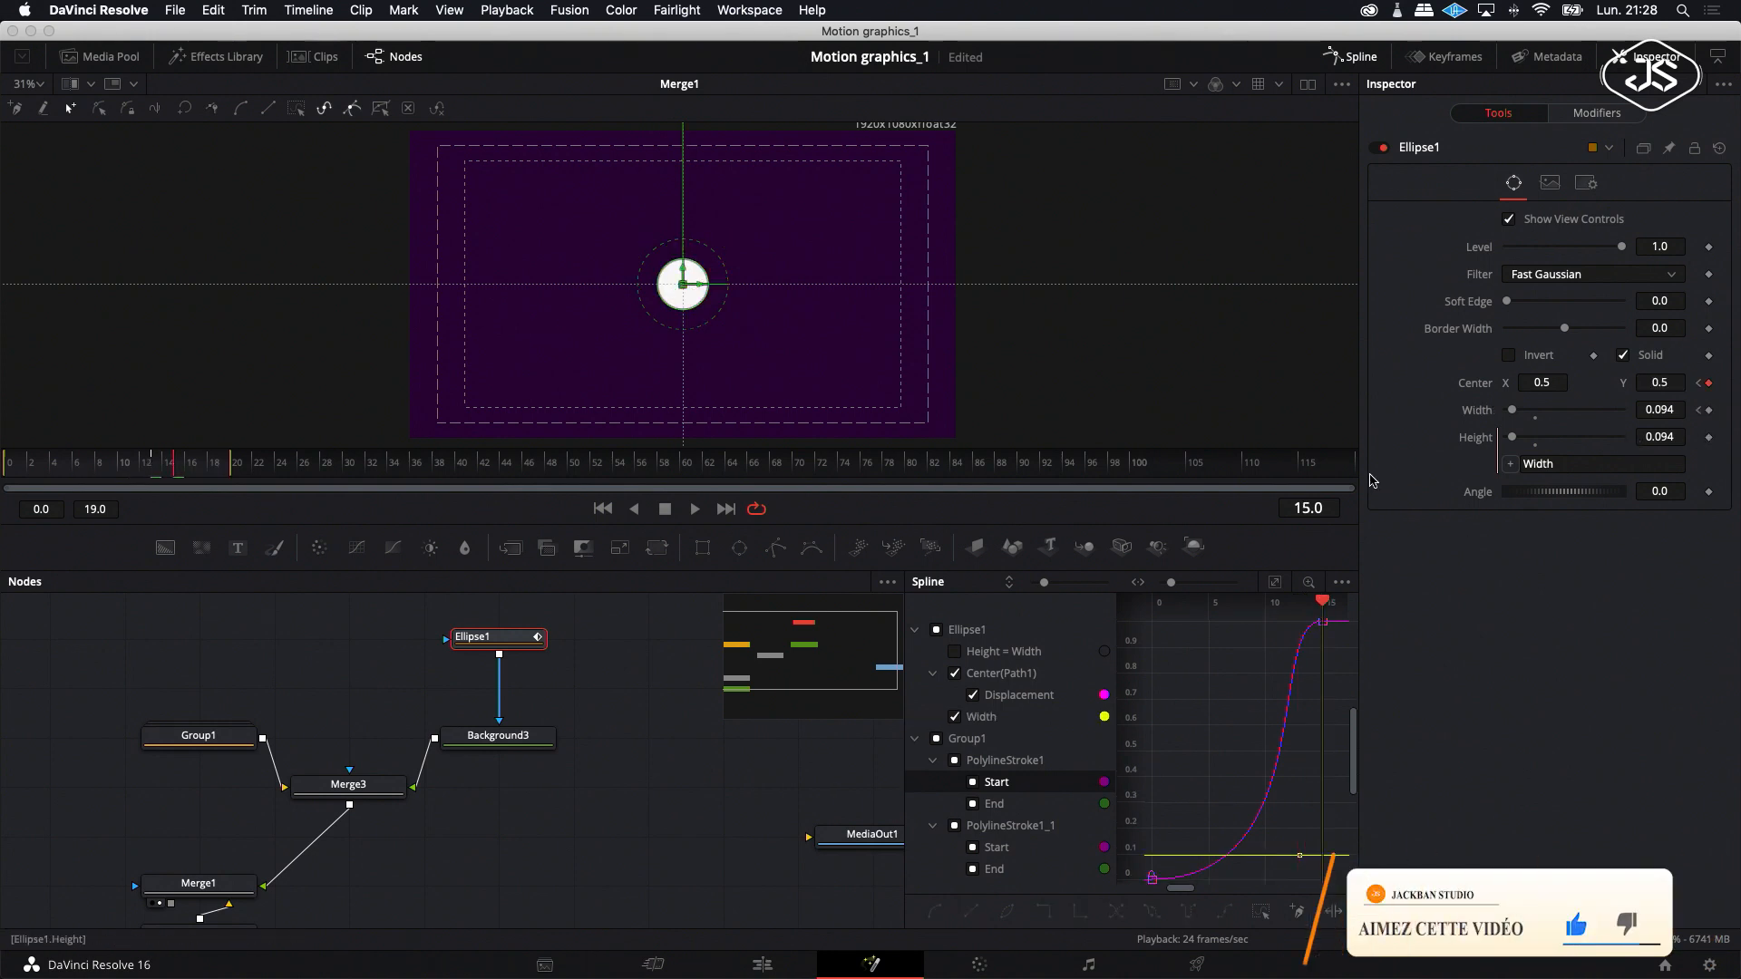
left_click_drag(1511, 412, 1485, 415)
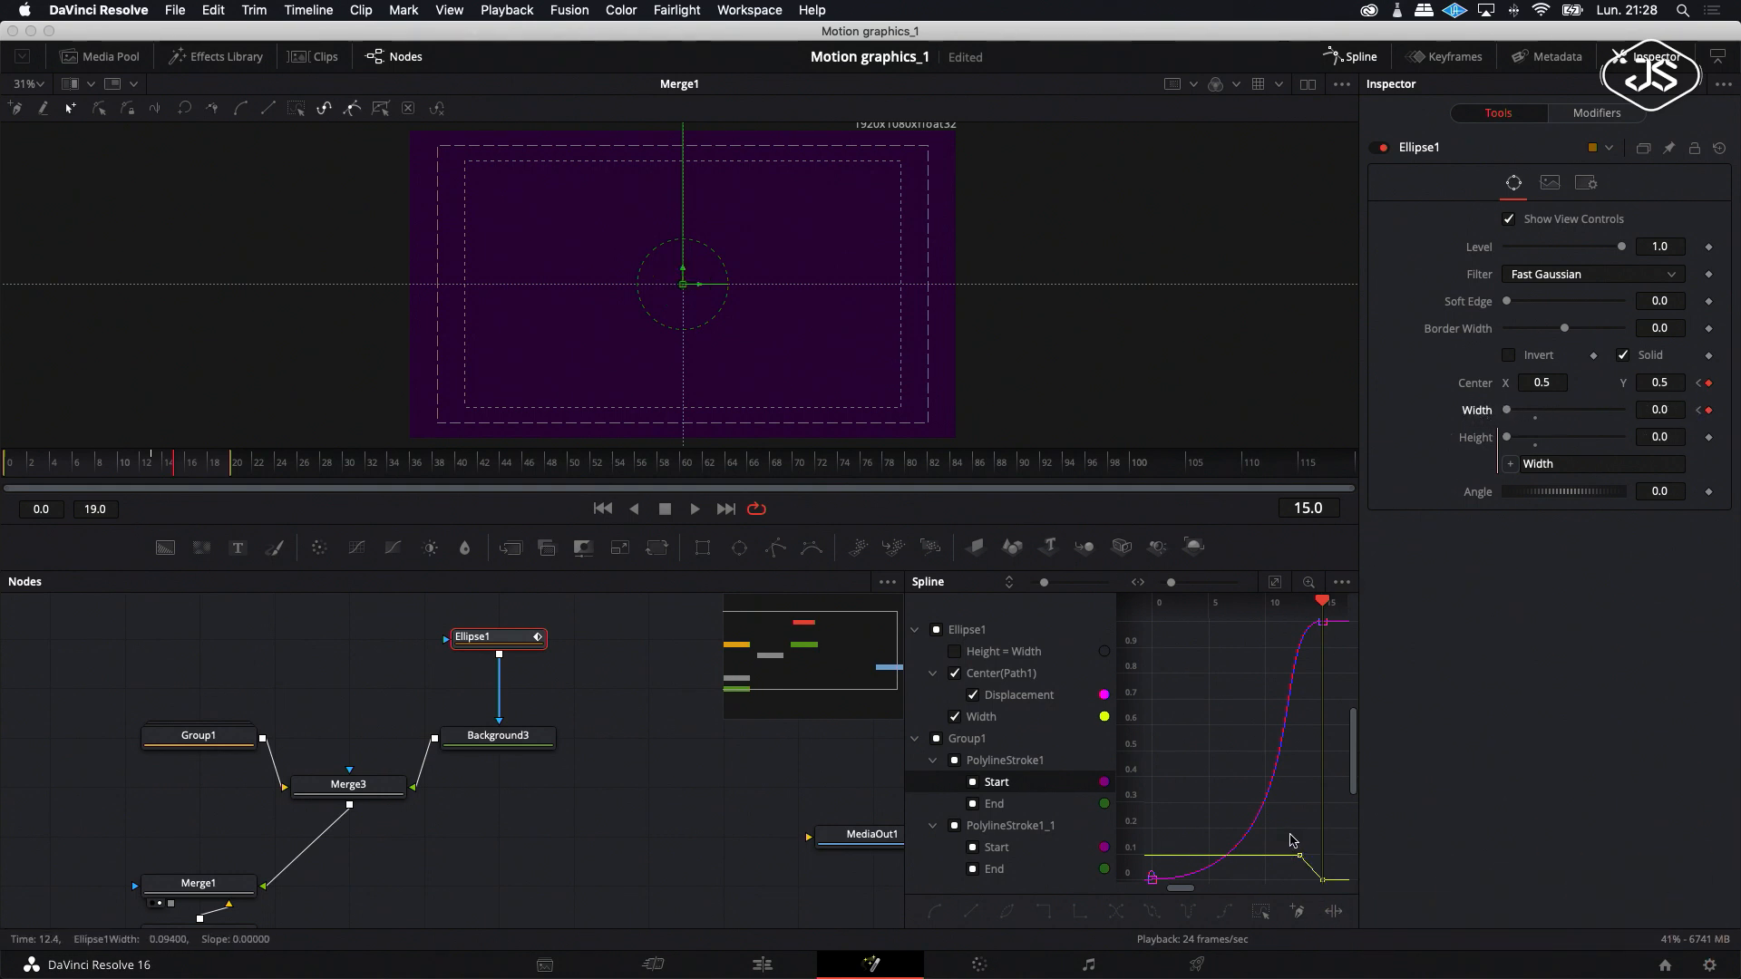
Hide the Center path curve, select both keyframes of Ellipse1's Width curve, and fit them in the spline graph.
left_click_drag(1329, 891, 1330, 889)
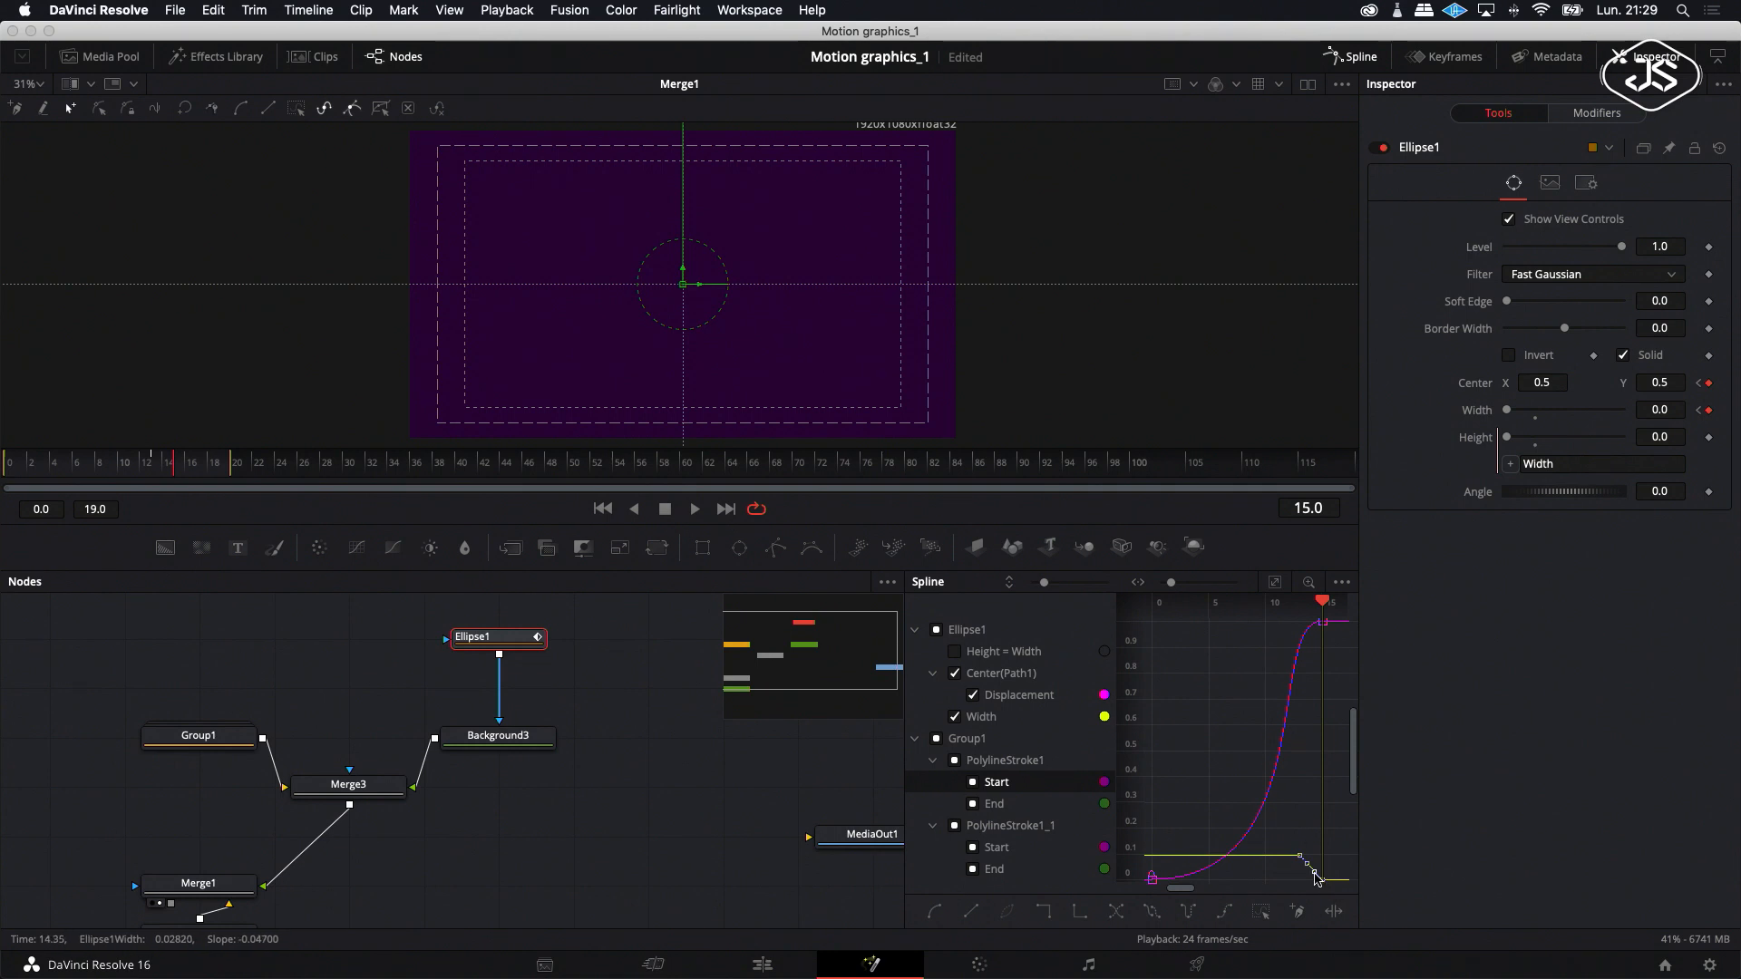
left_click(1274, 581)
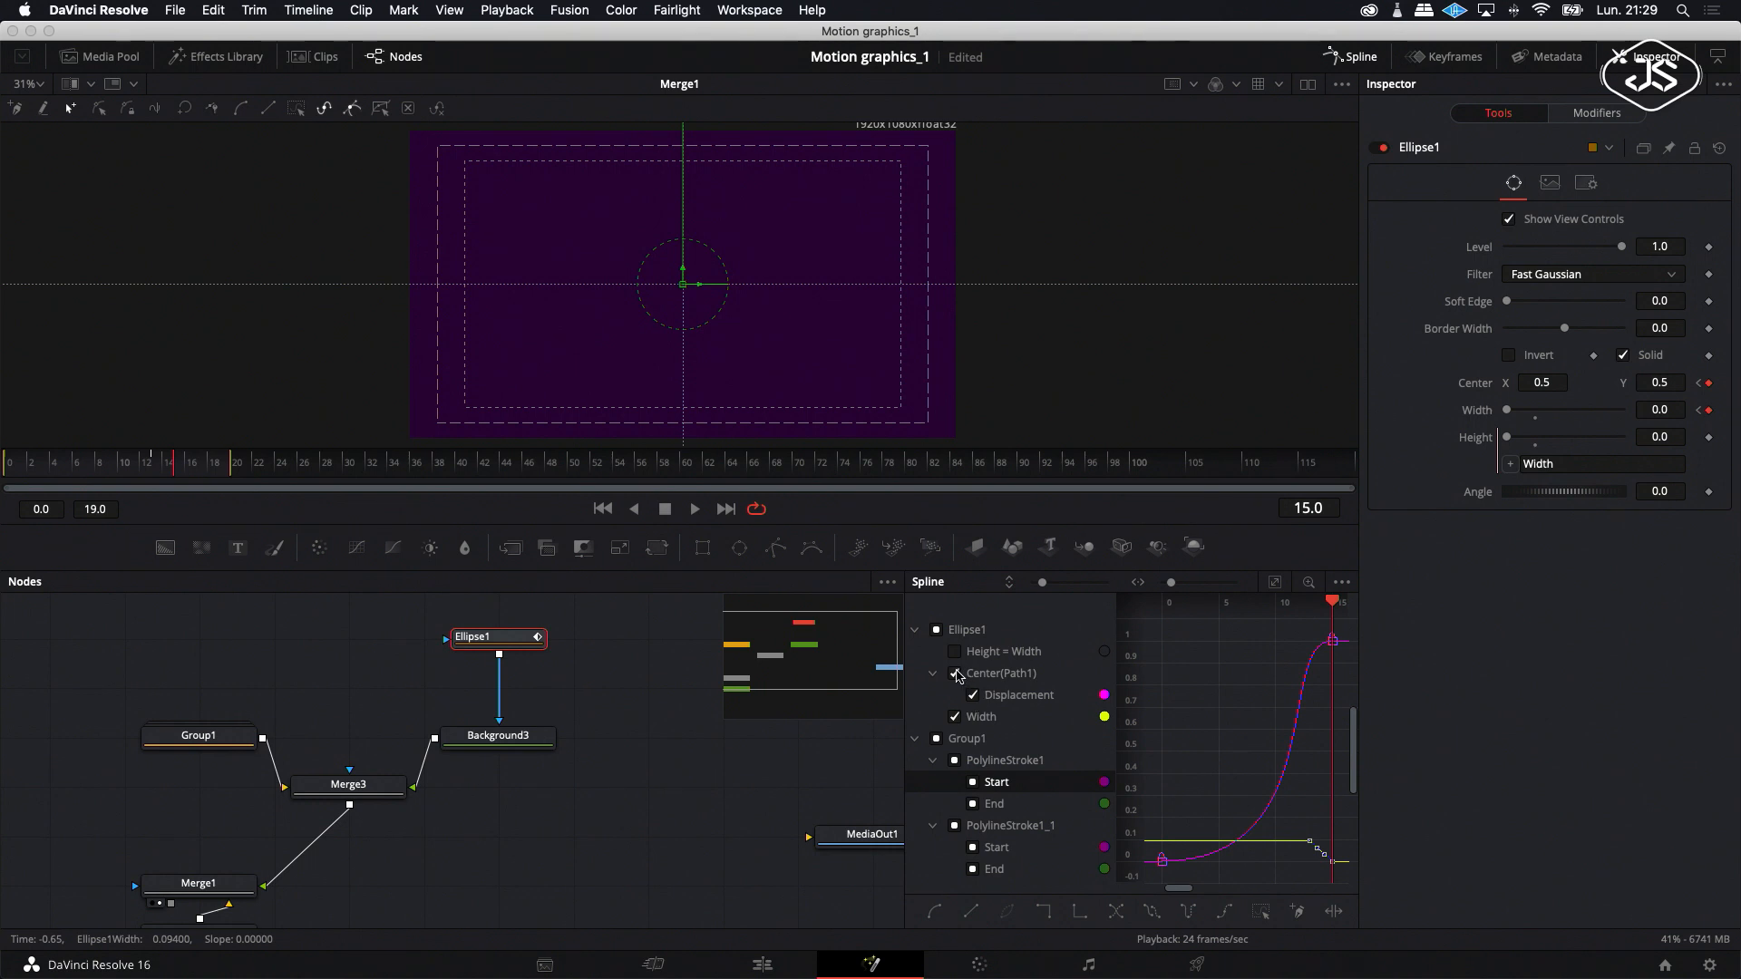
left_click(955, 673)
left_click_drag(1294, 815, 1341, 872)
left_click(1274, 582)
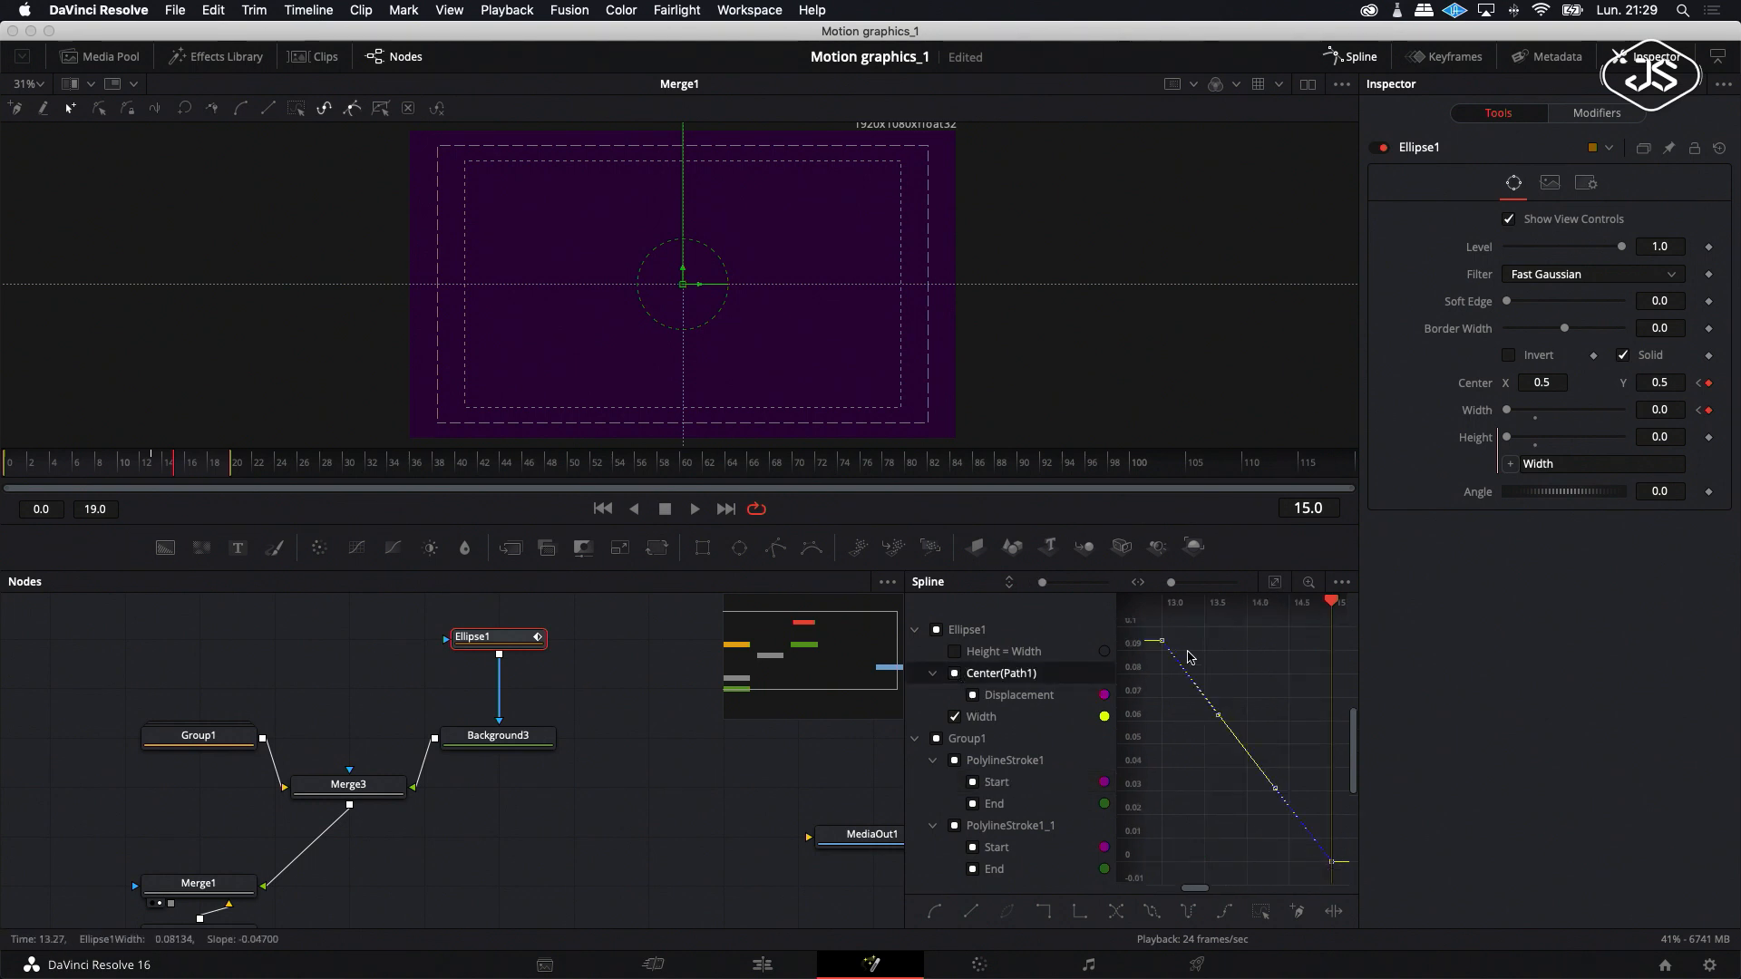
Smooth the Width curve with the frame 13 keyframe's handle extended to frame 15 and preview the animation.
left_click(933, 914)
left_click_drag(1328, 627, 1176, 628)
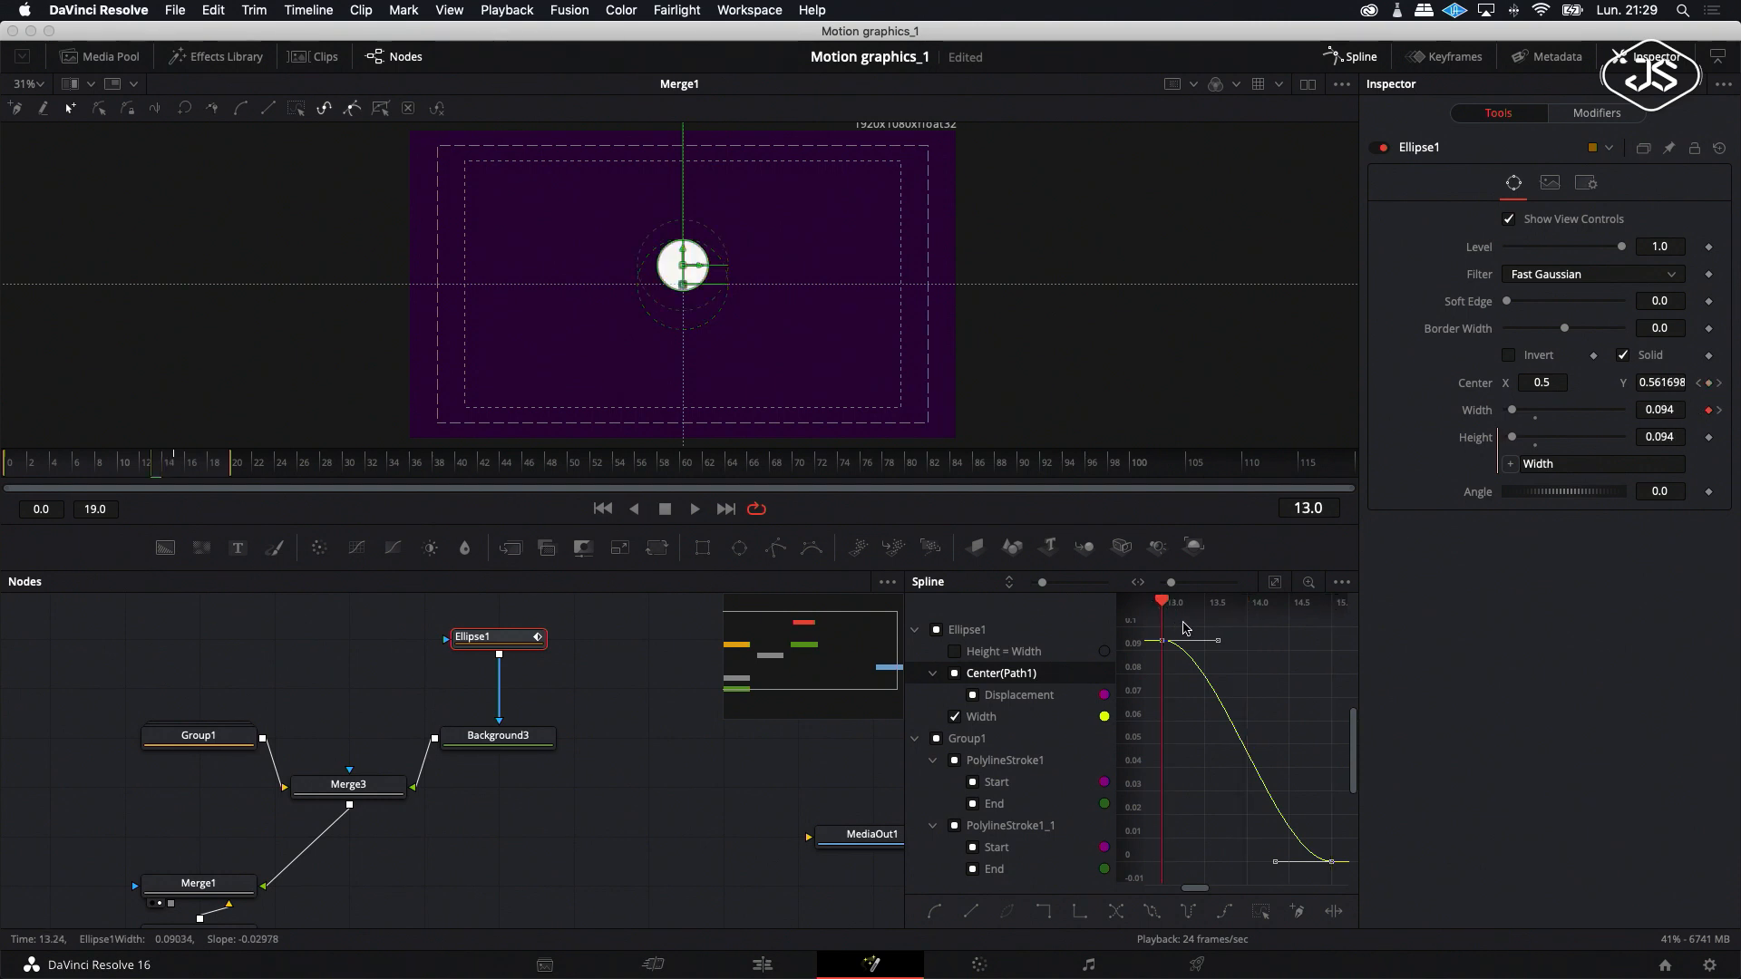
left_click_drag(1165, 604, 1331, 603)
left_click_drag(1228, 641, 1332, 642)
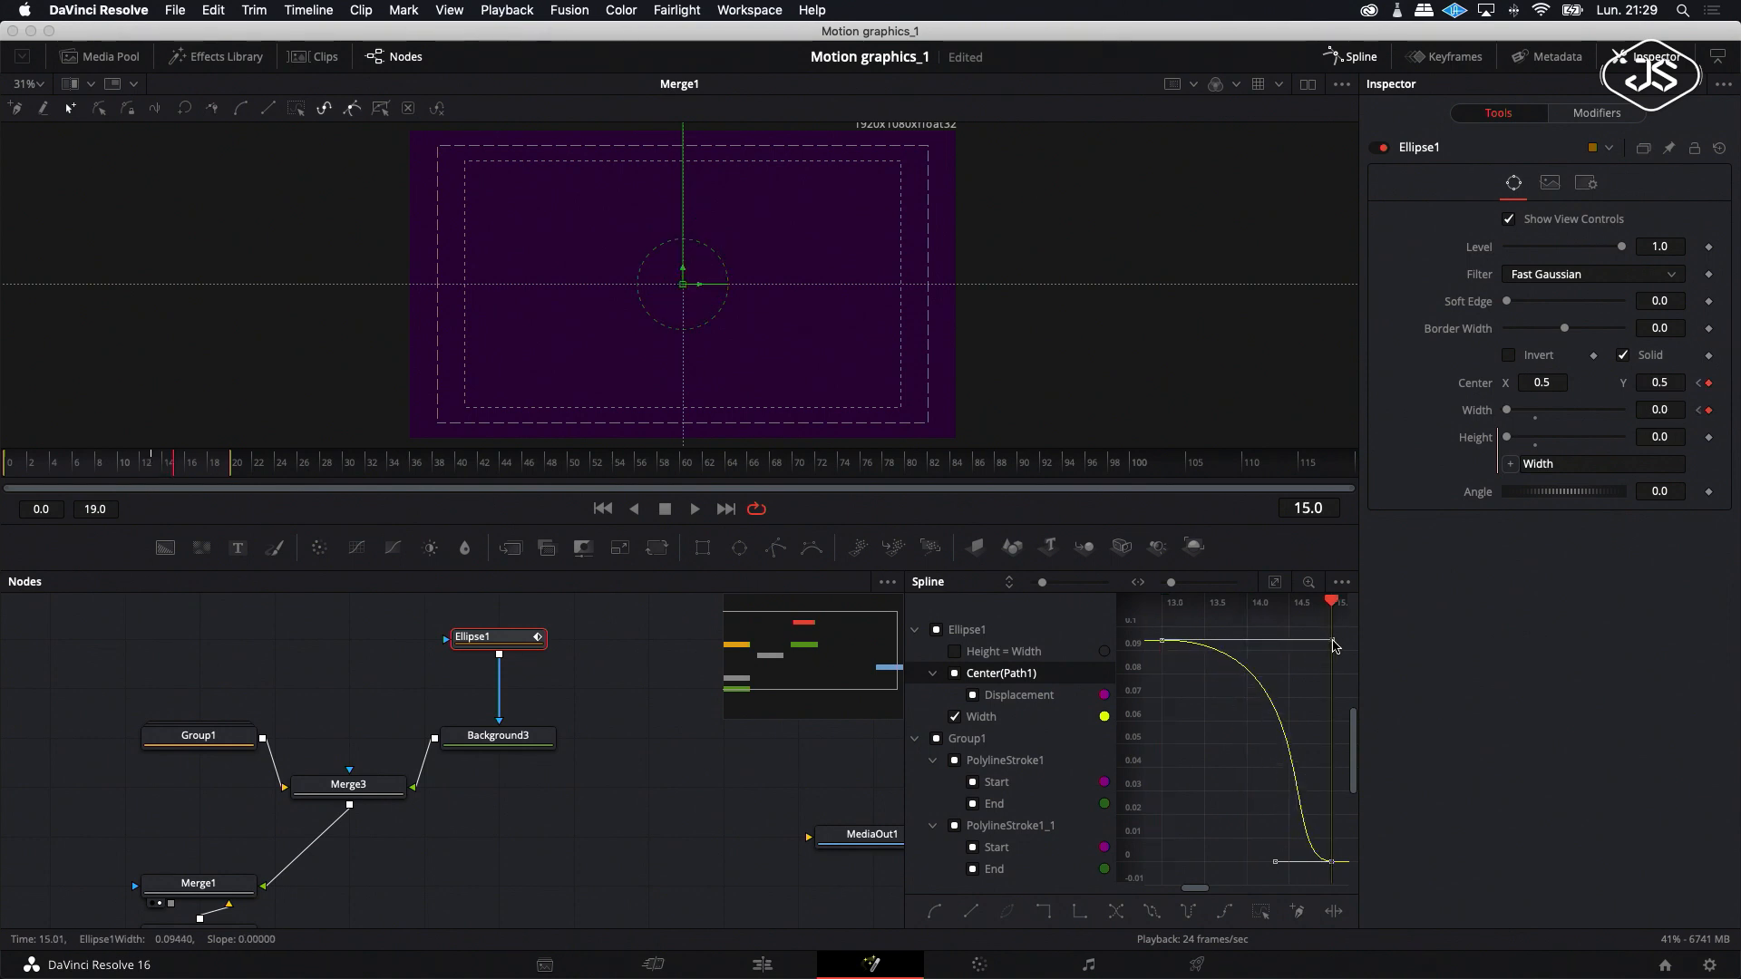
left_click(695, 508)
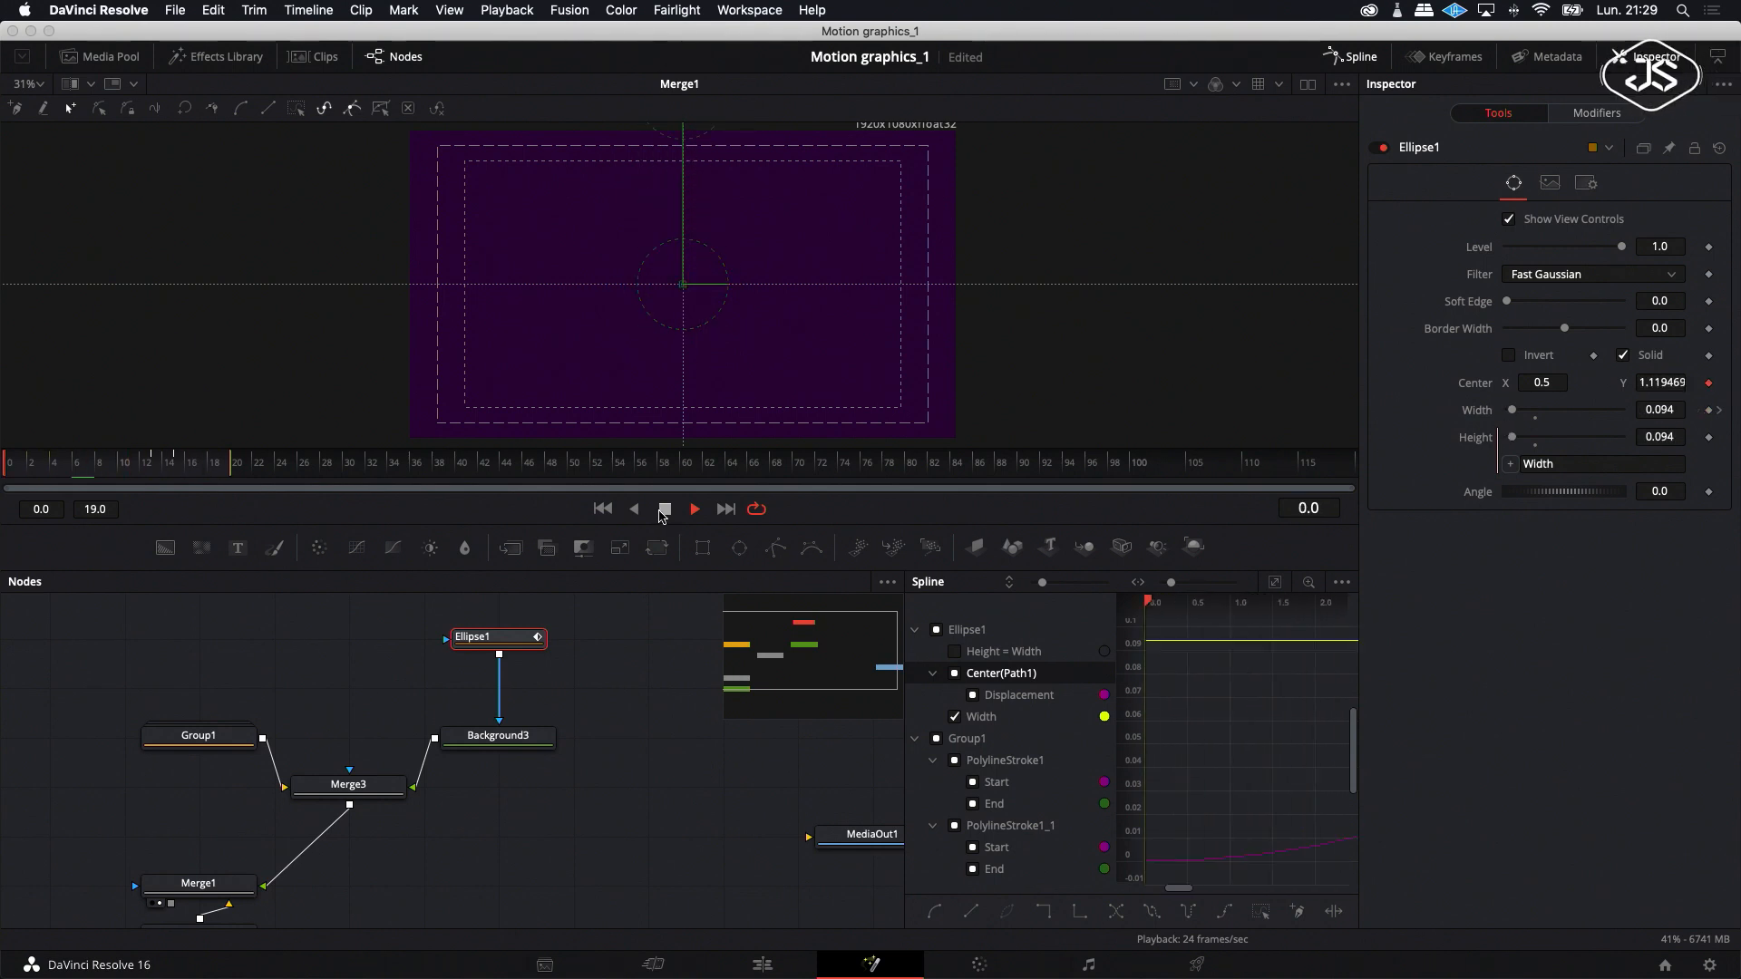
left_click(664, 510)
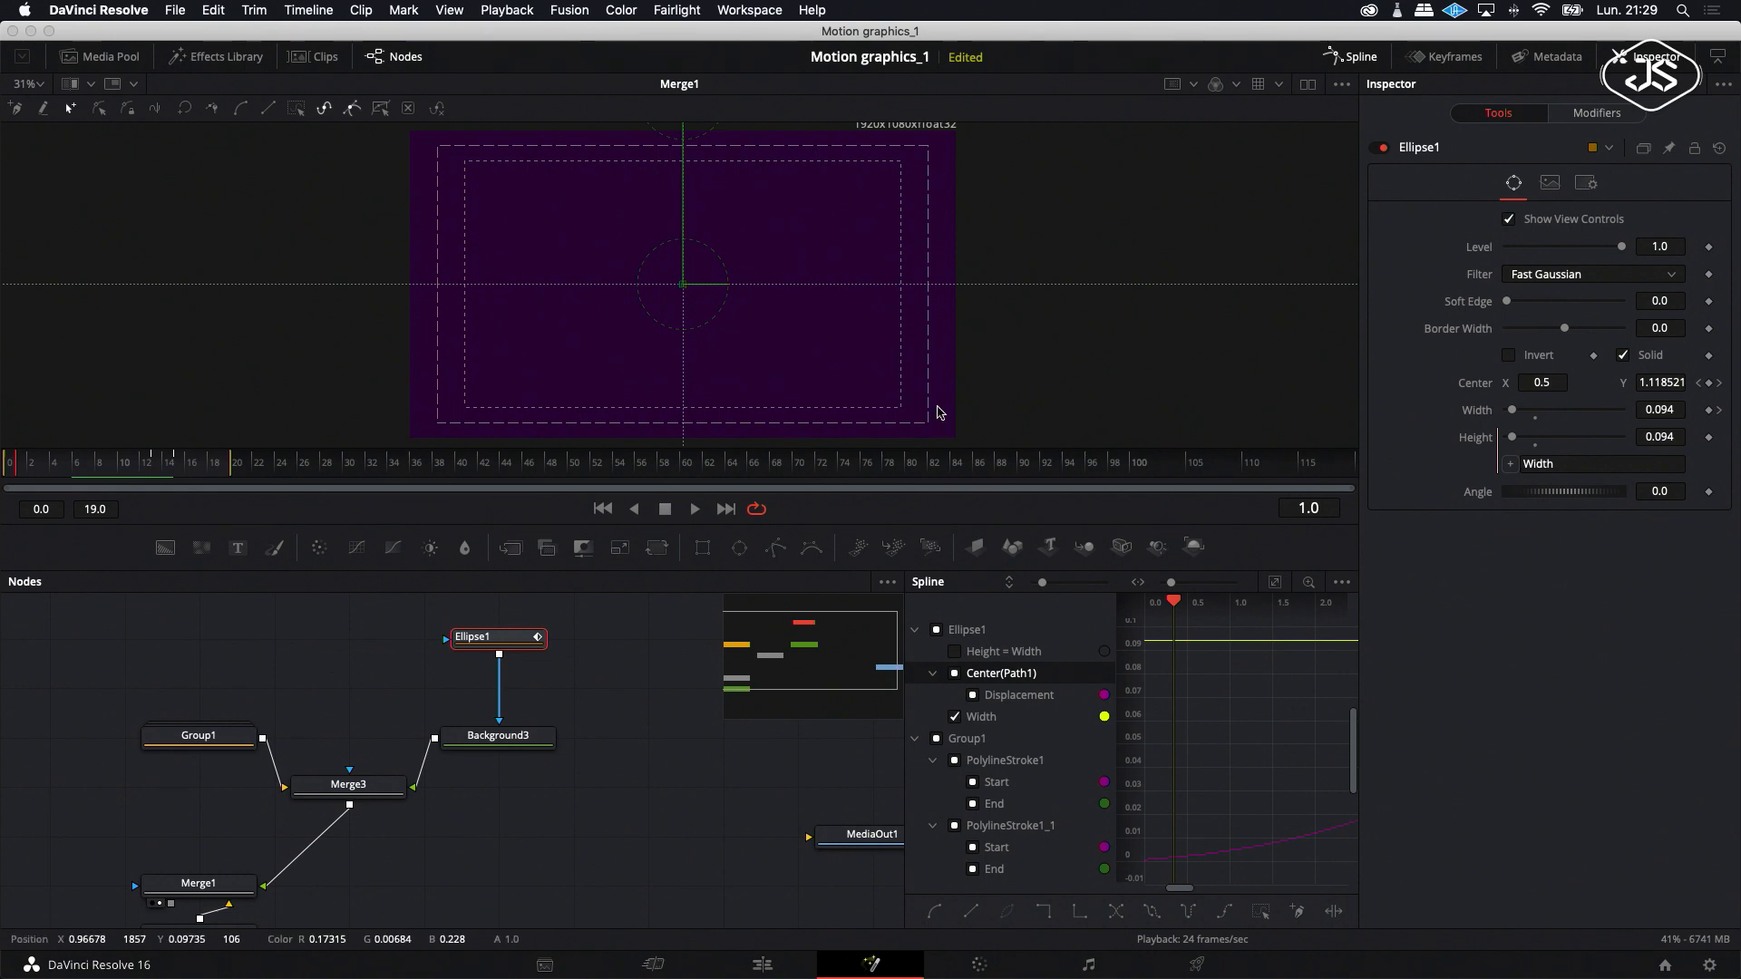
Enable Motion Blur on Ellipse1 with Quality 10 and preview the animation.
left_click(1586, 186)
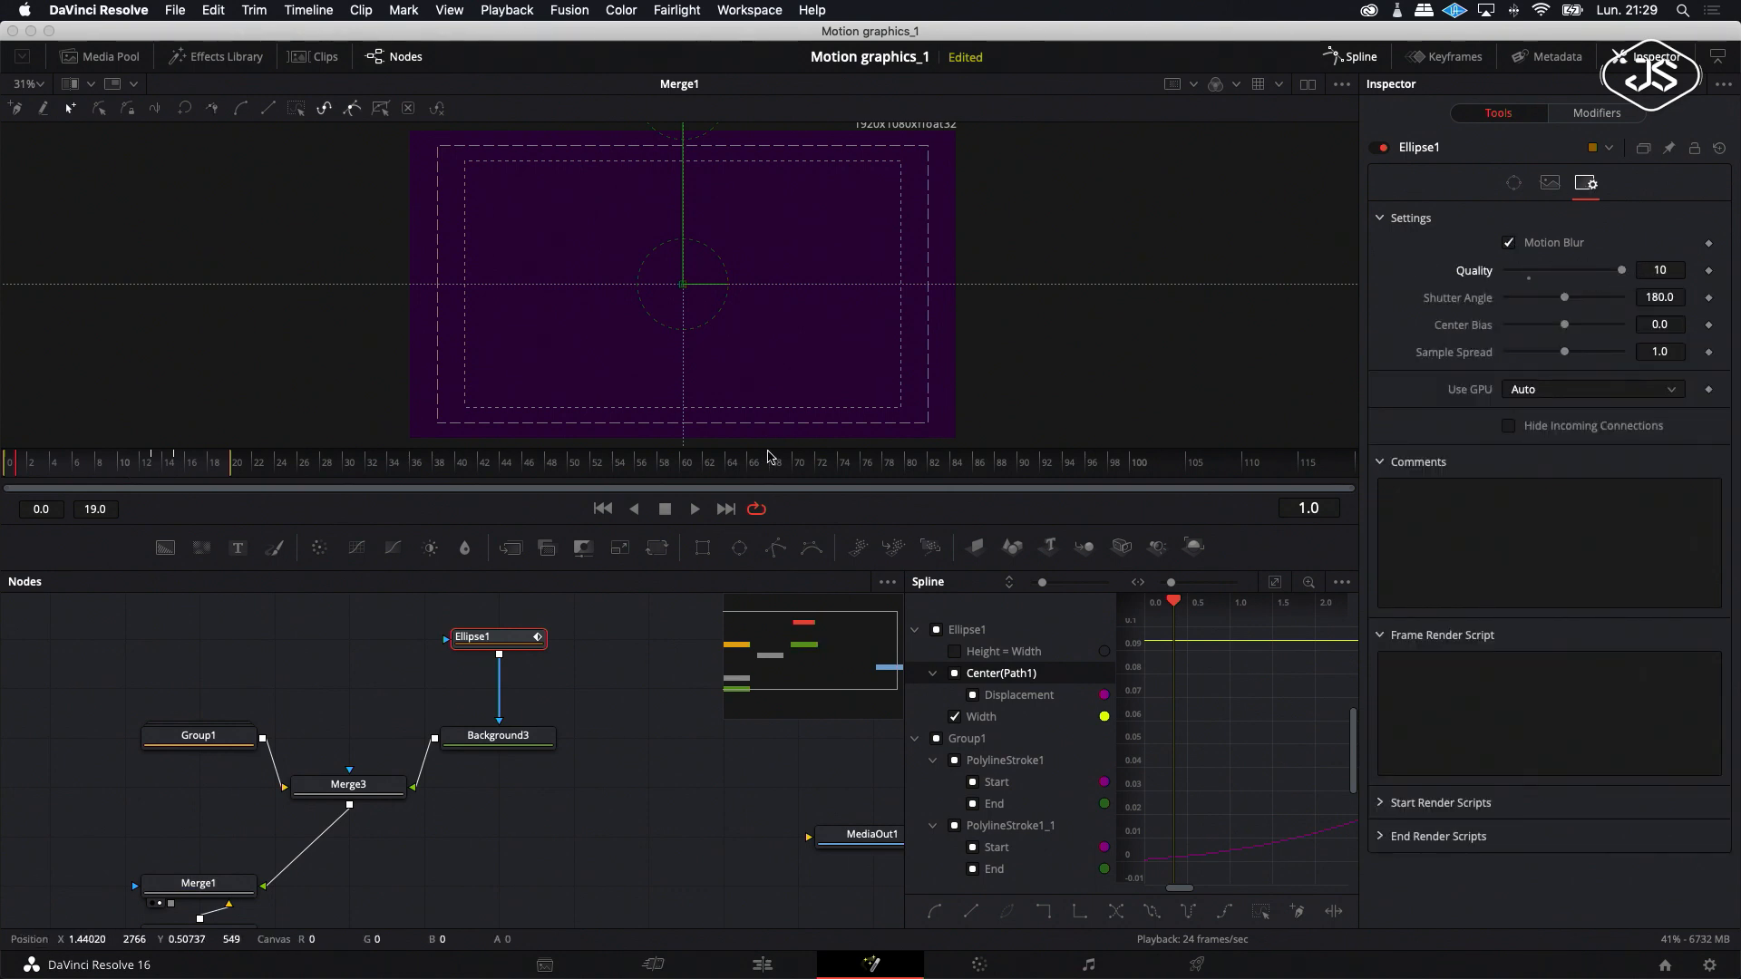
left_click(694, 508)
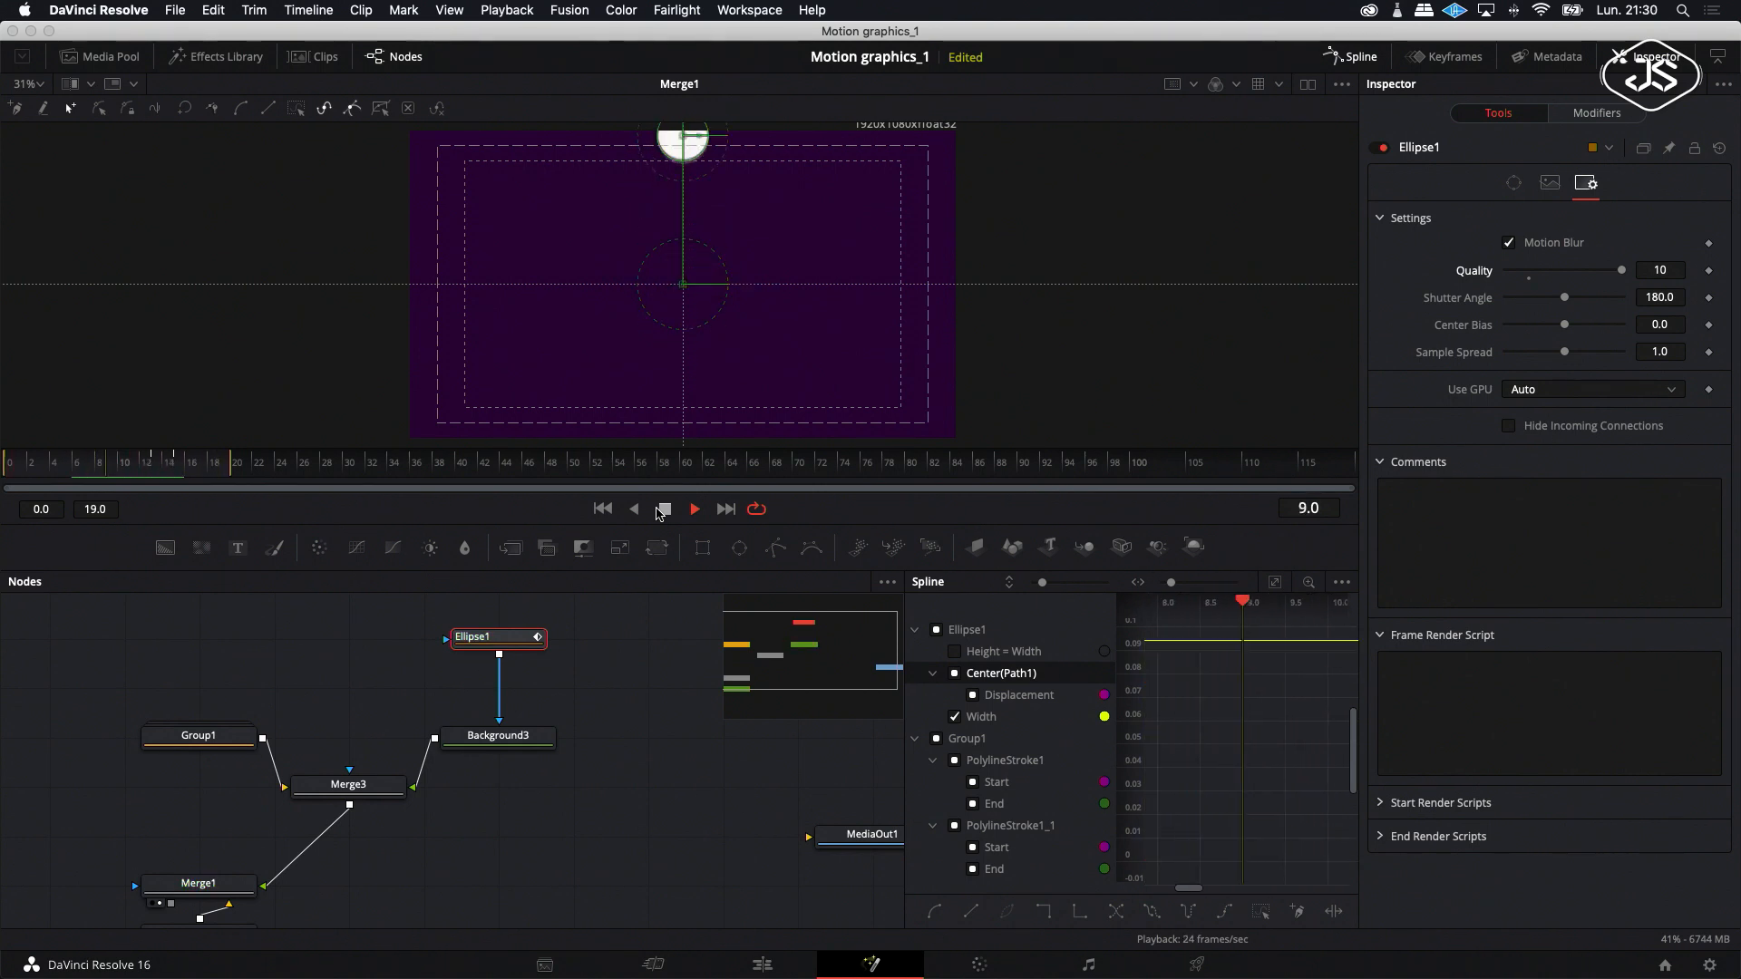
left_click(663, 510)
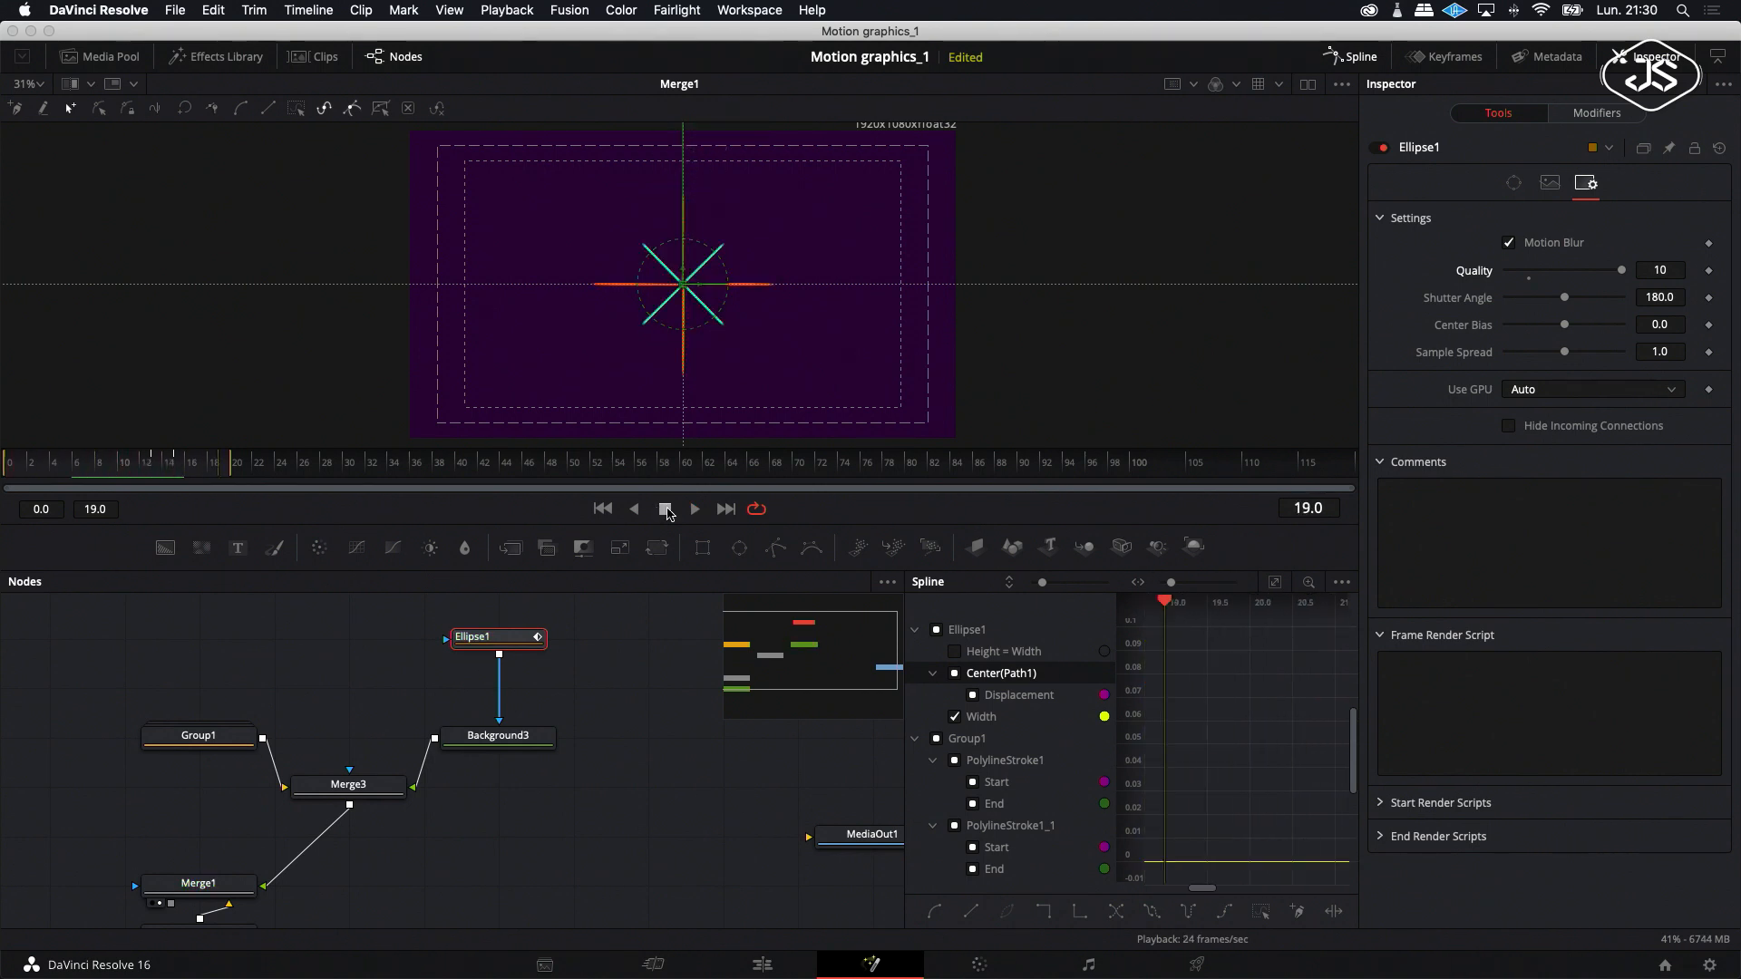
Move Background3 up closer to Ellipse1 and insert a Duplicate effect node after it.
left_click_drag(524, 742, 524, 718)
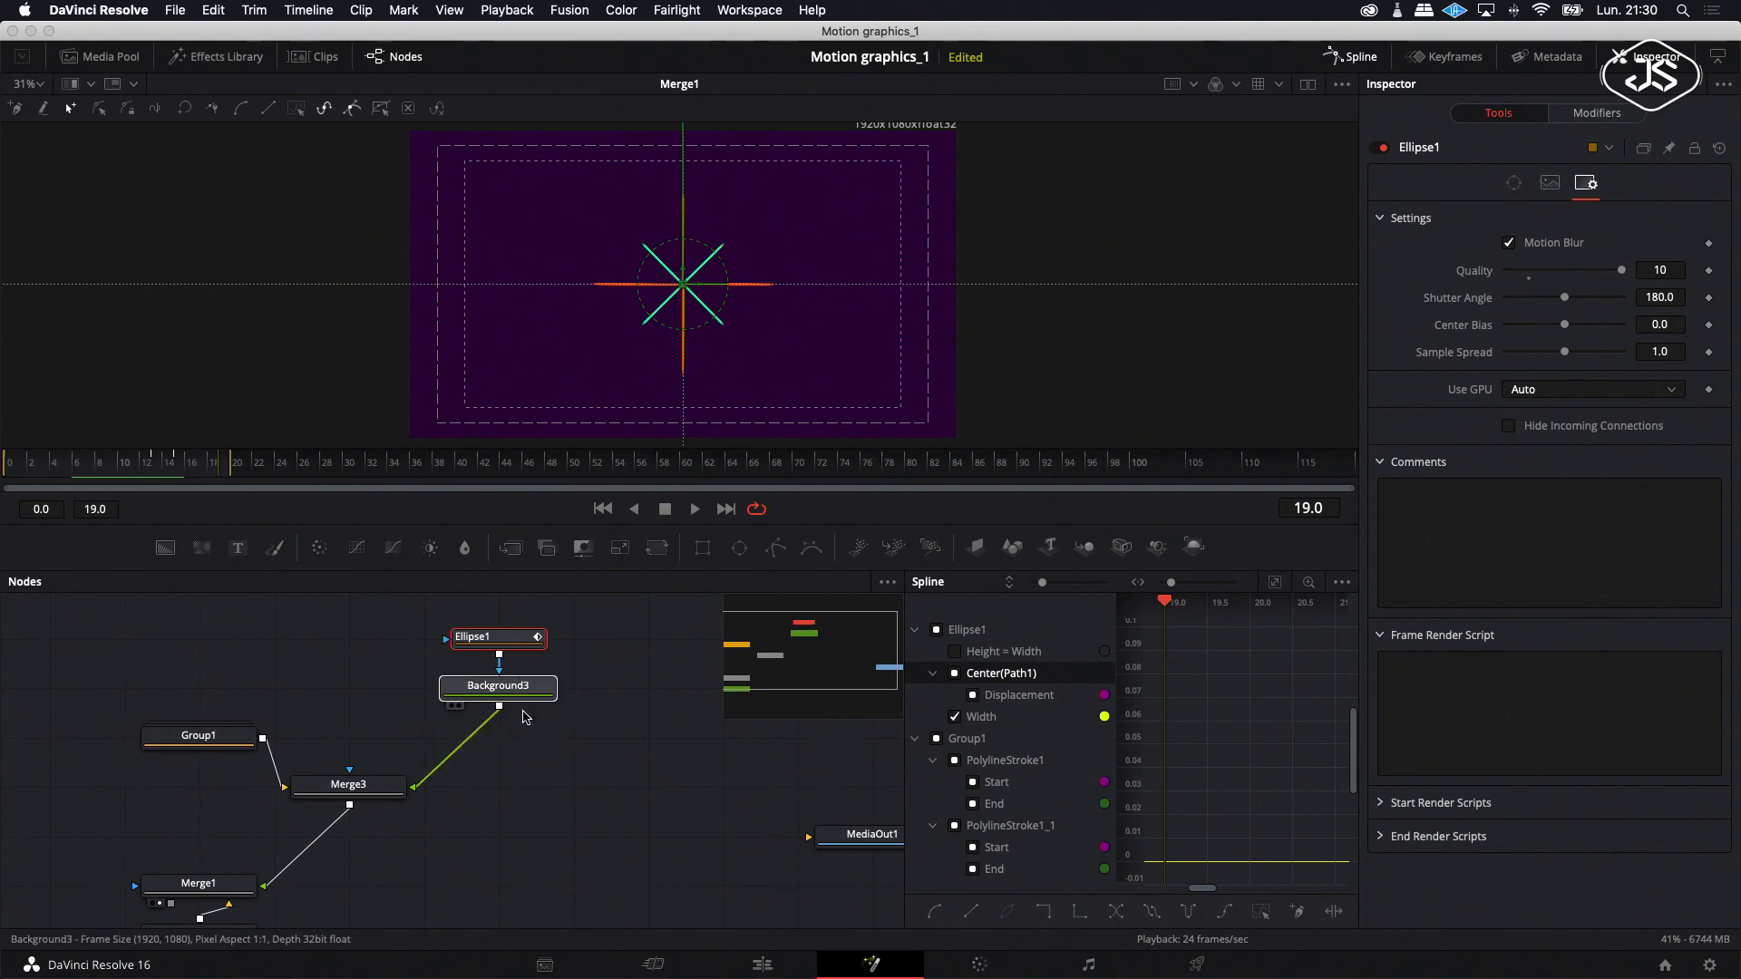
left_click(528, 696)
right_click(527, 696)
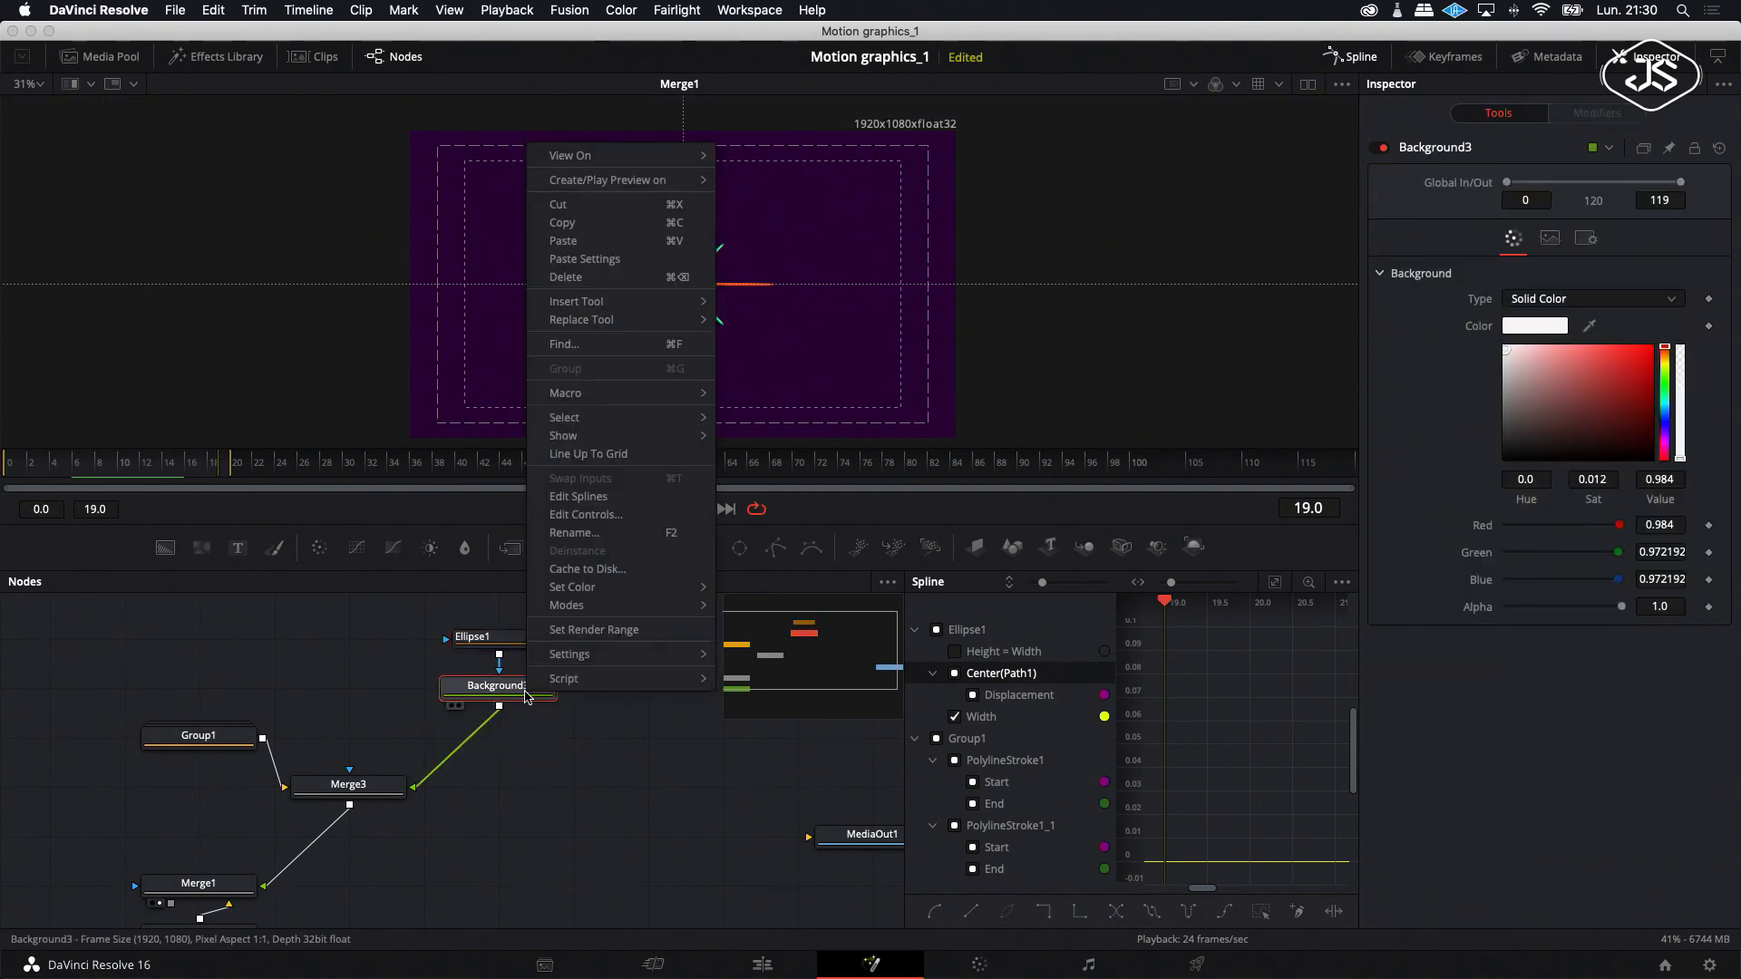
mouse_move(634, 302)
mouse_move(752, 421)
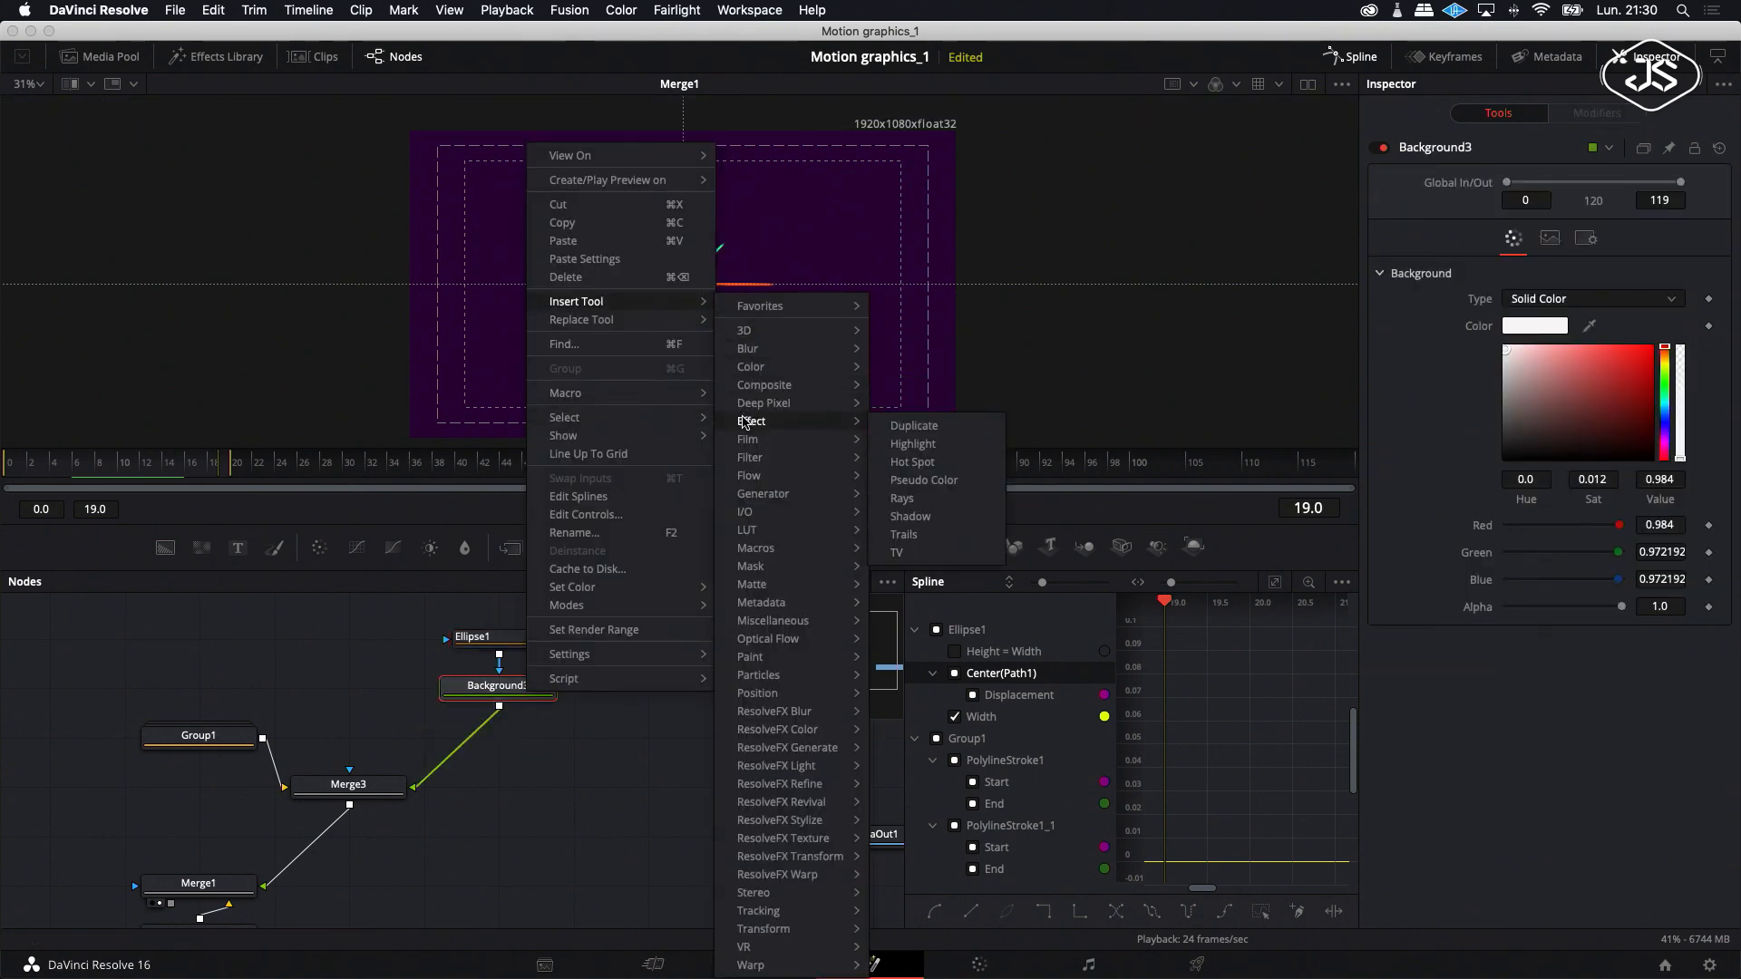
left_click(909, 428)
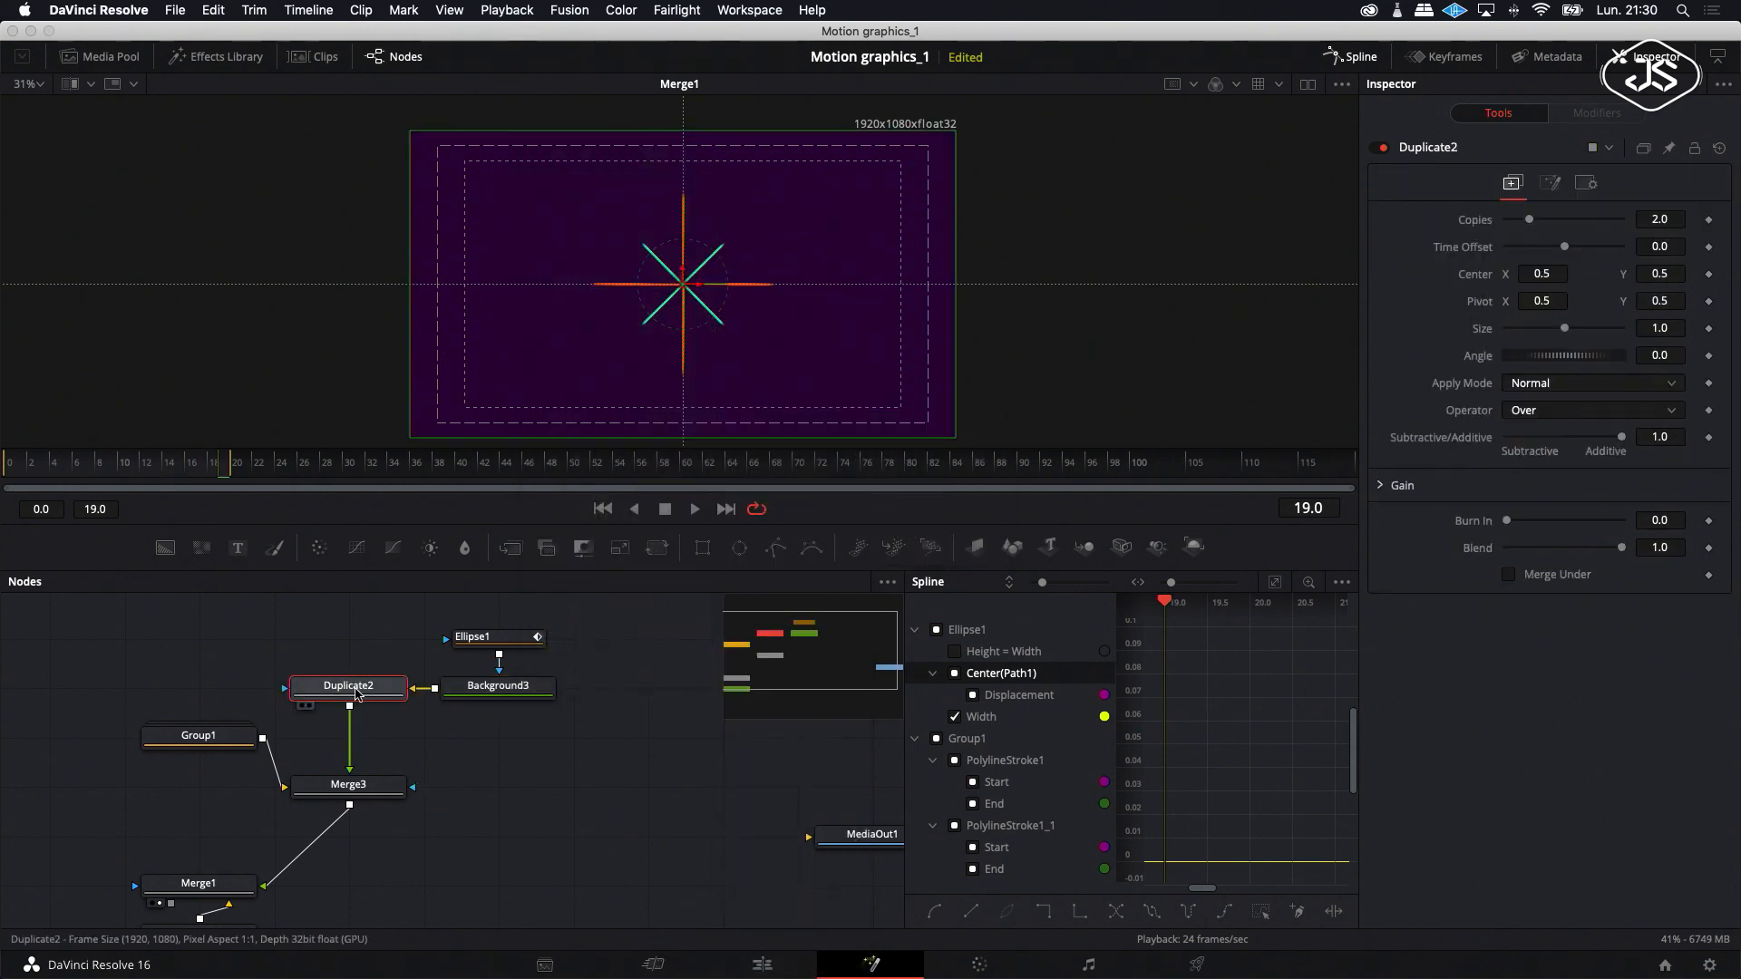
Arrange Ellipse1, Background3 and Duplicate2 in a vertical column directly above Merge3.
left_click_drag(365, 701, 365, 750)
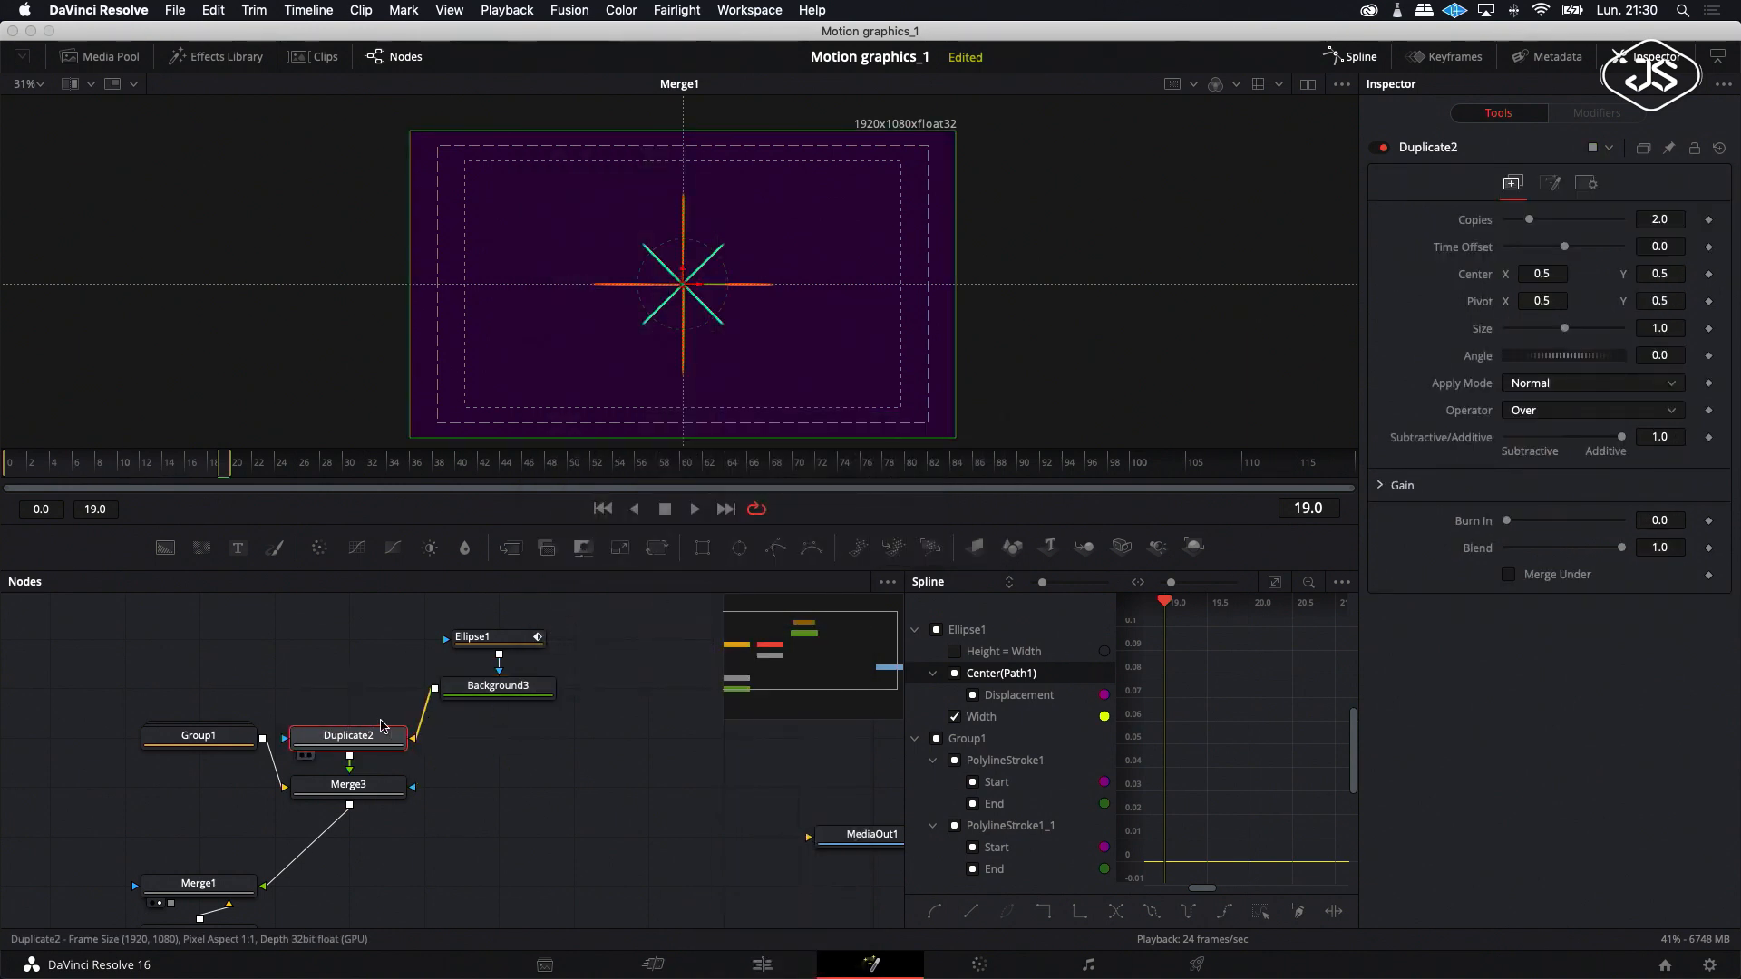
left_click_drag(497, 689, 349, 689)
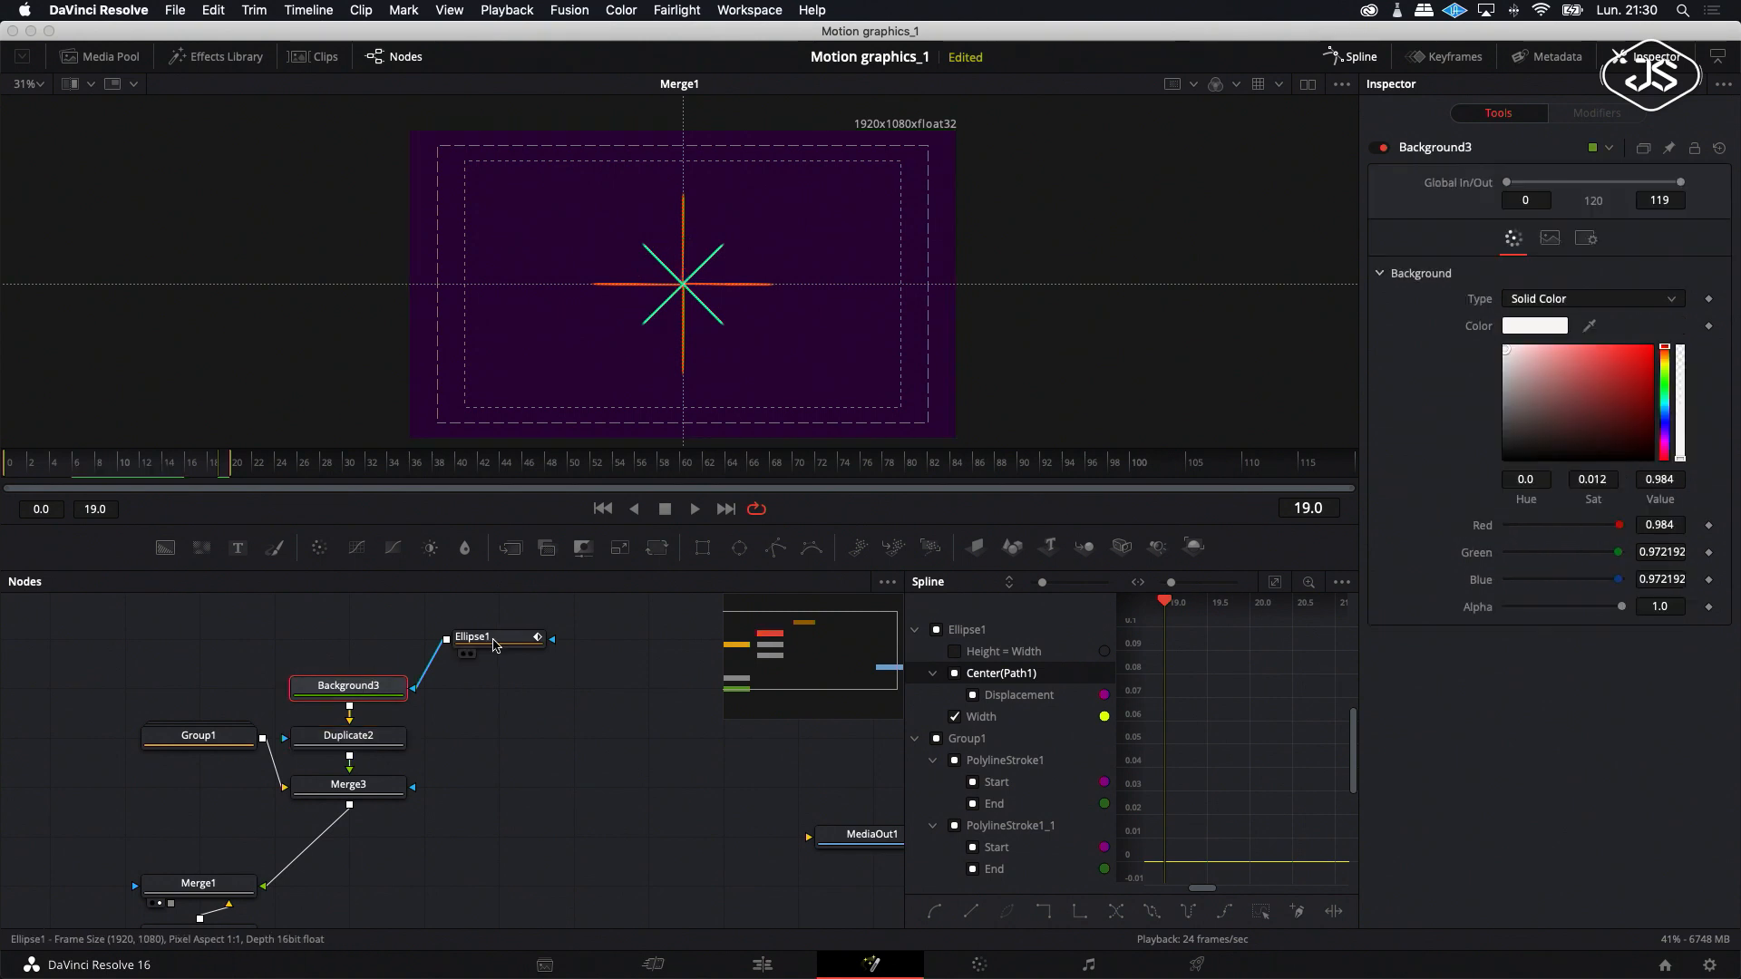
left_click_drag(507, 638, 358, 639)
left_click(358, 639)
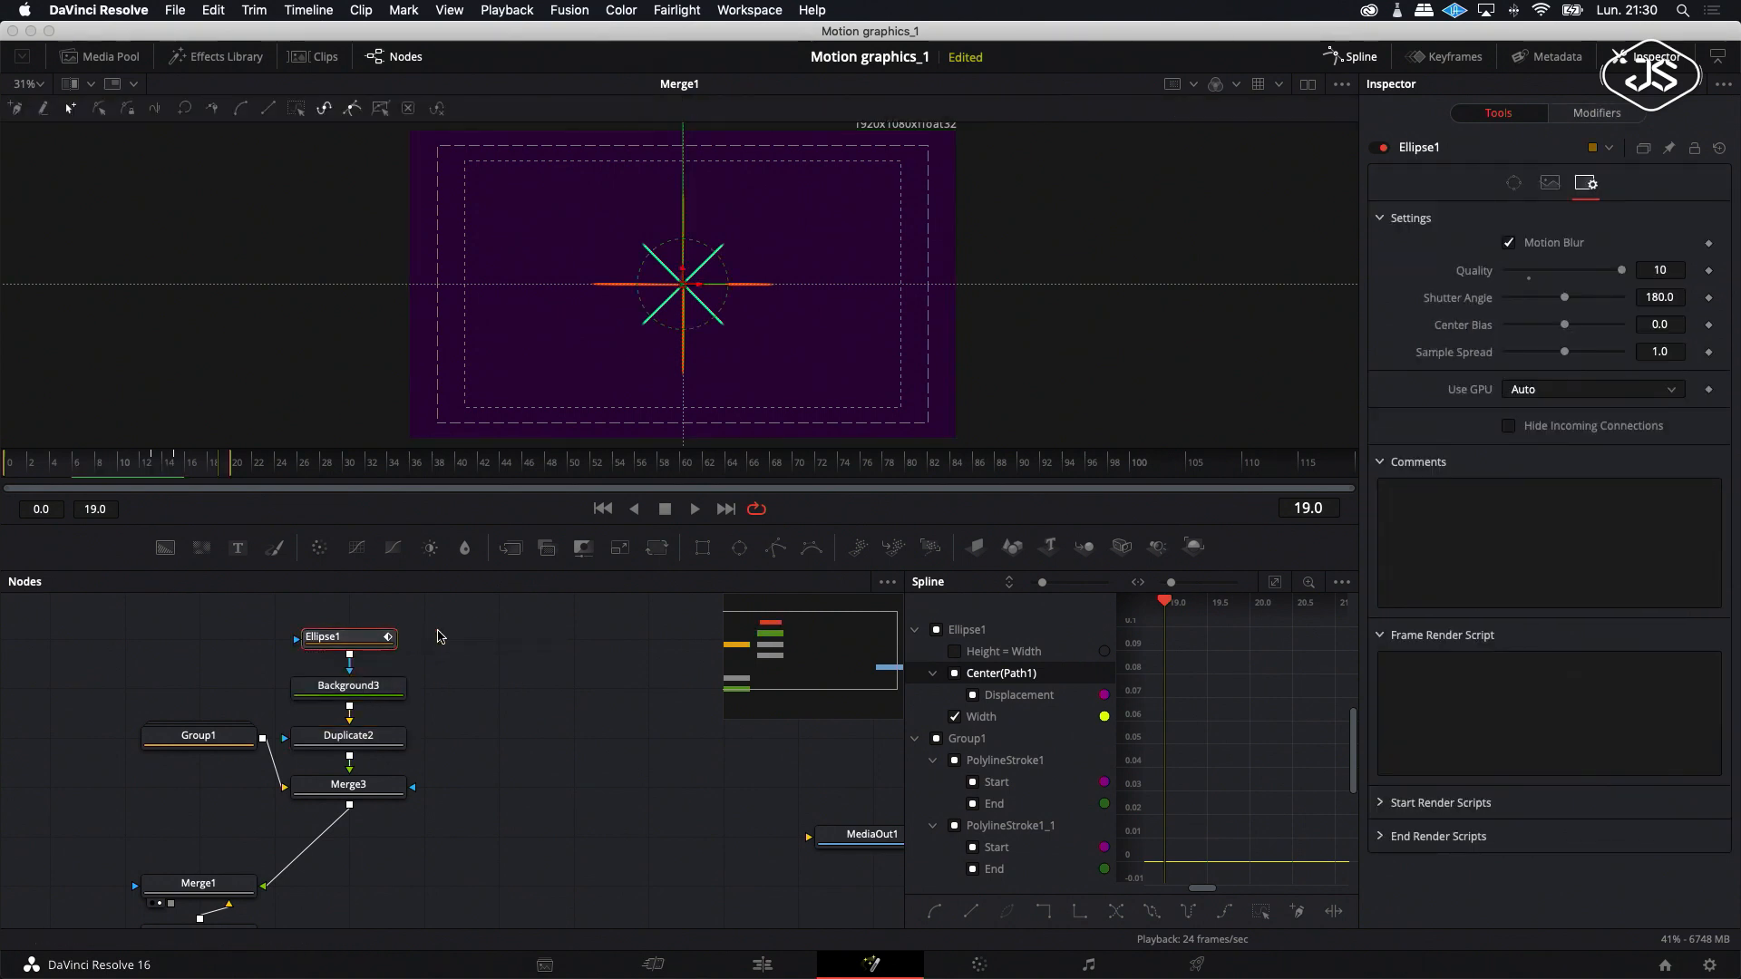
Set Duplicate2 to 8 Copies and, viewing frame 12, set its Angle to 224.4.
left_click(381, 736)
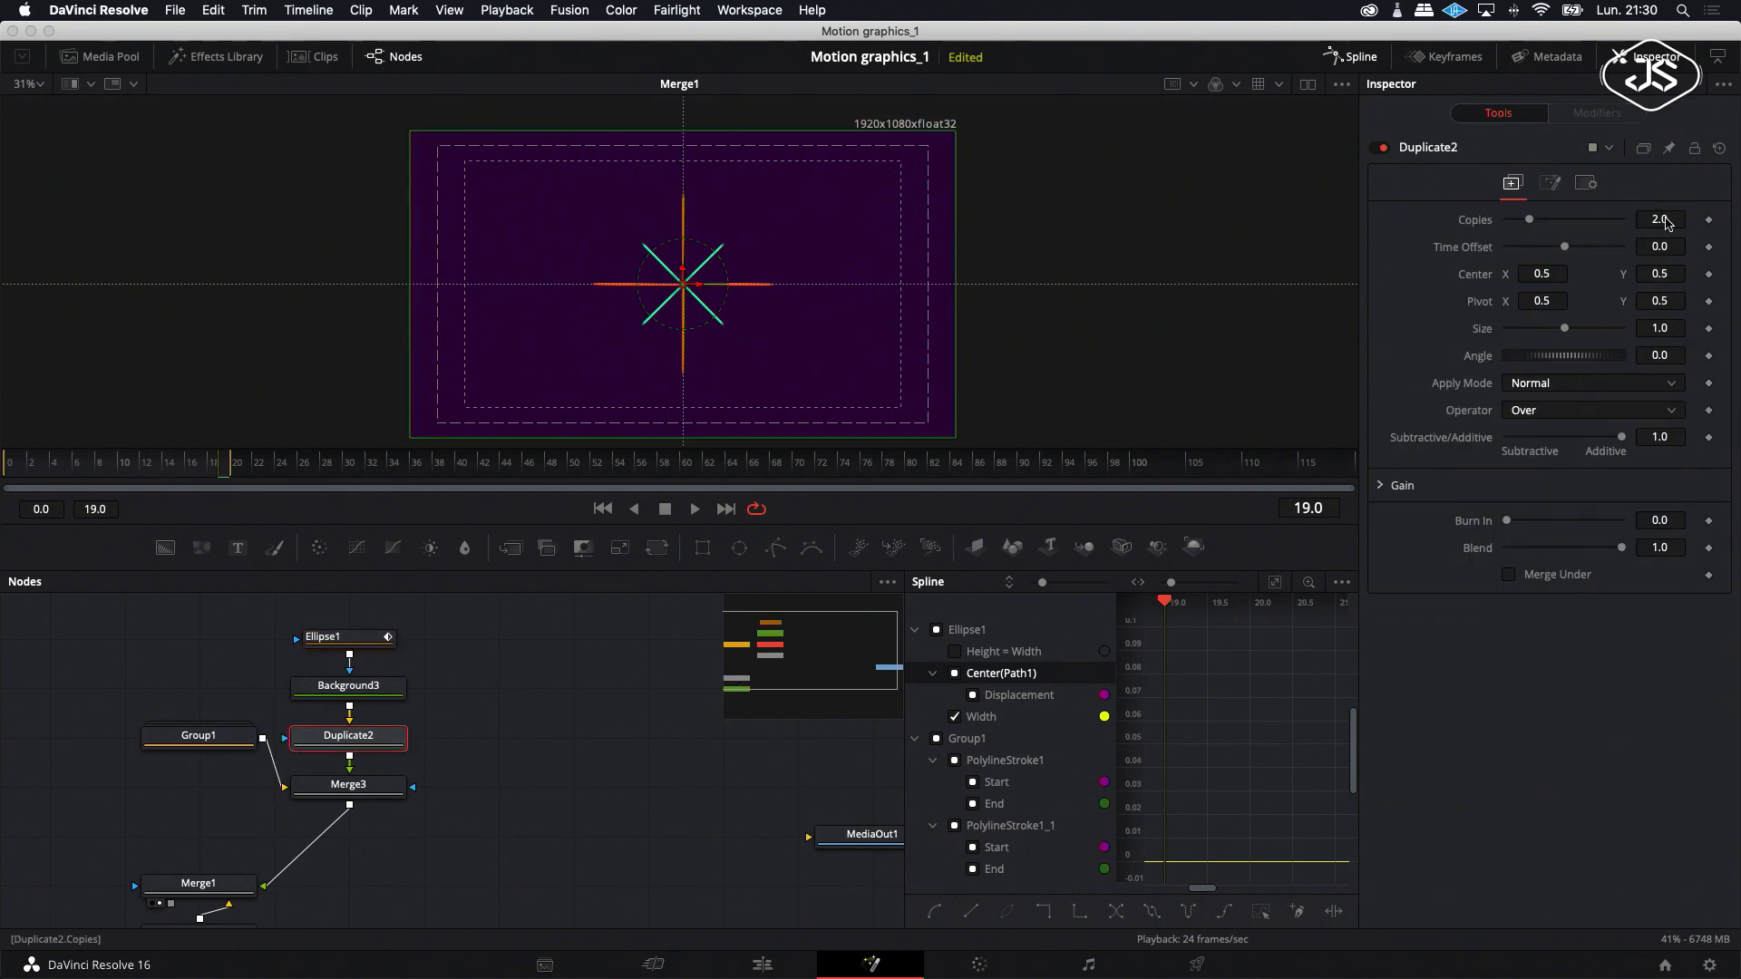
left_click(1661, 219)
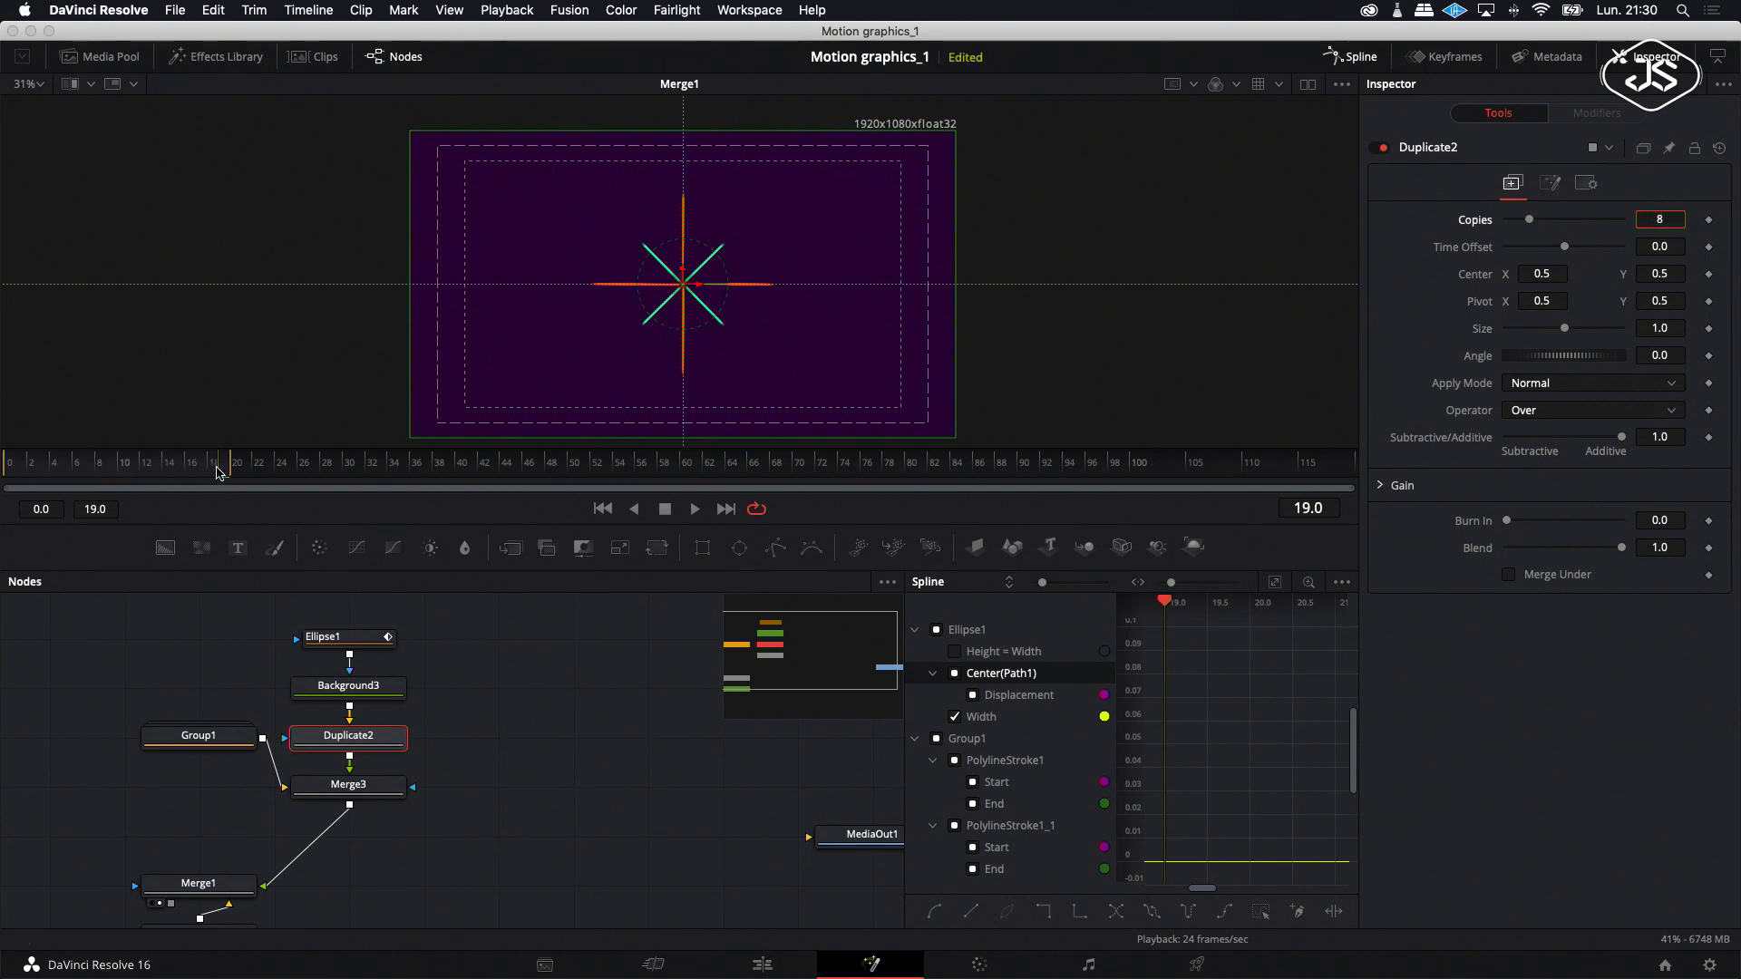
left_click_drag(217, 472, 148, 476)
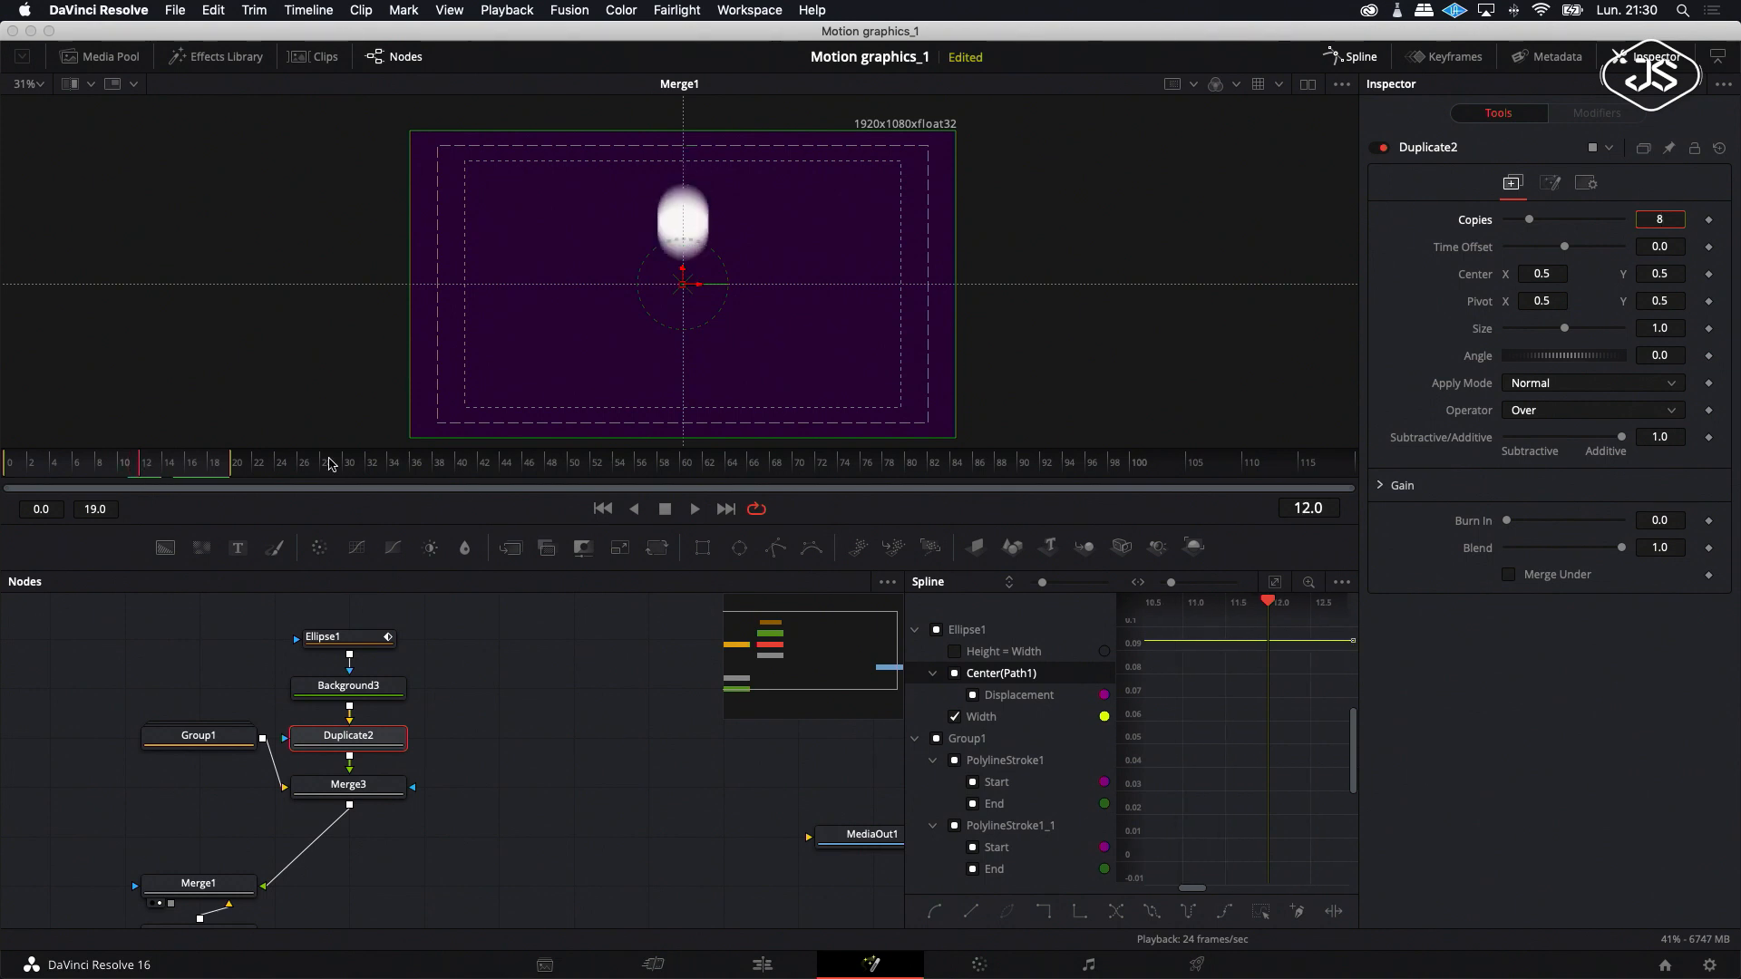
left_click(1664, 356)
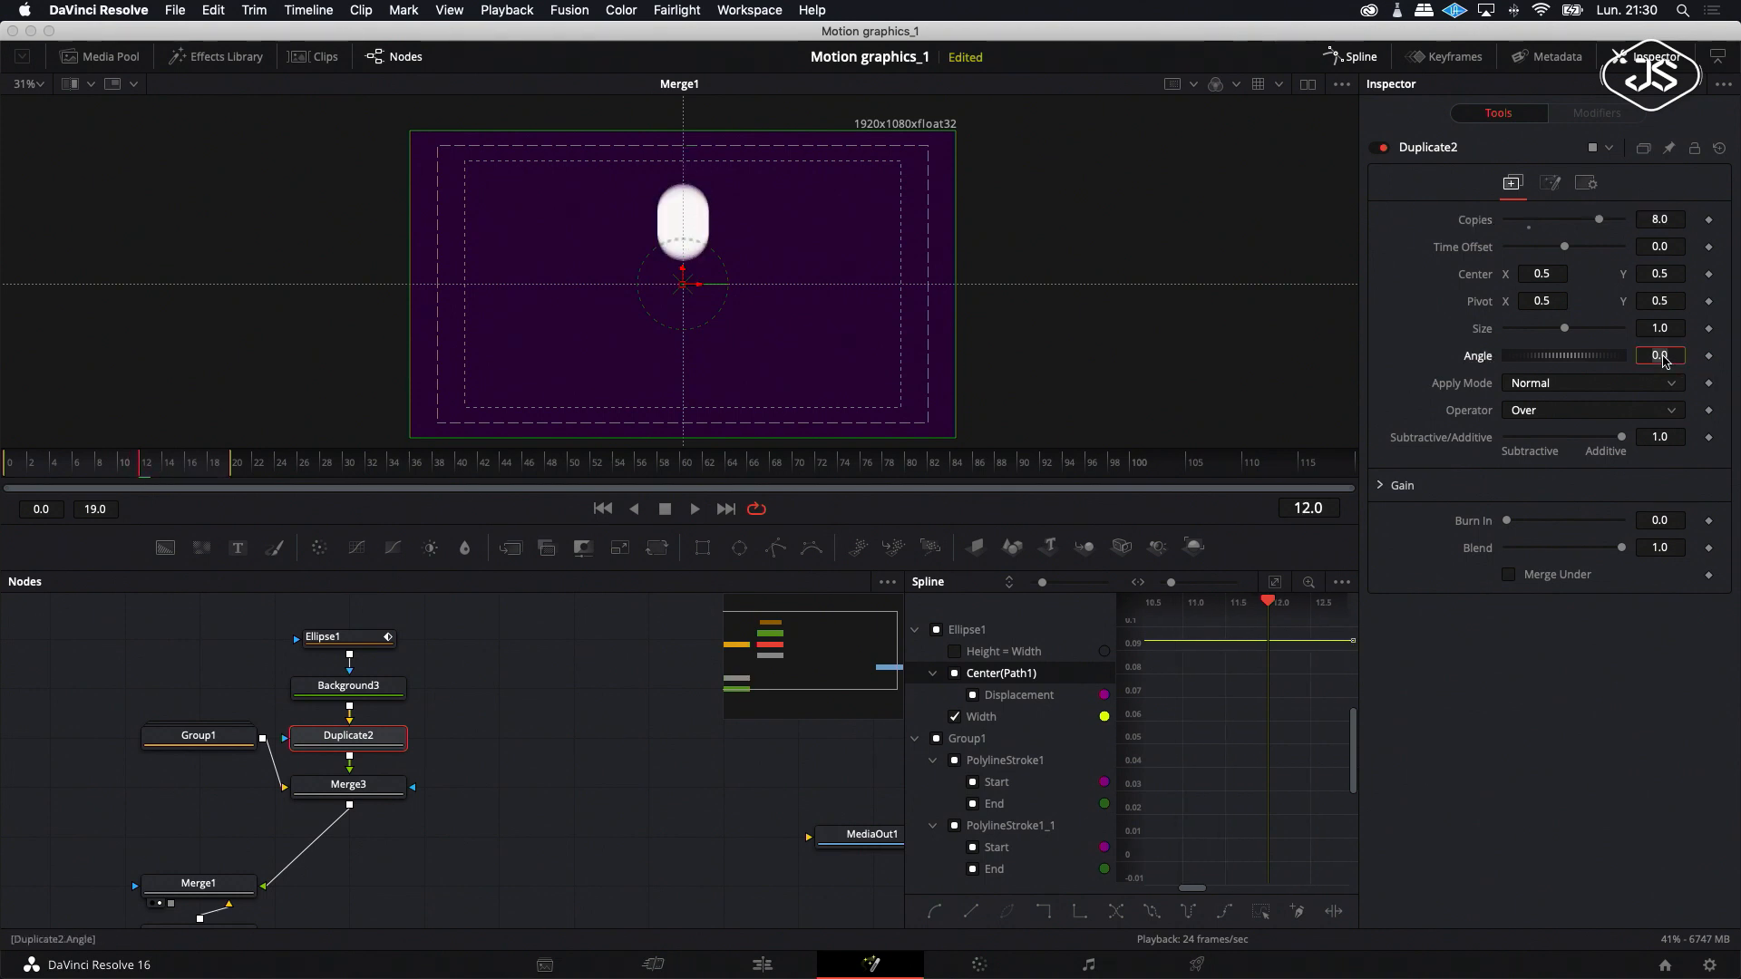
type("224.4")
key("Return")
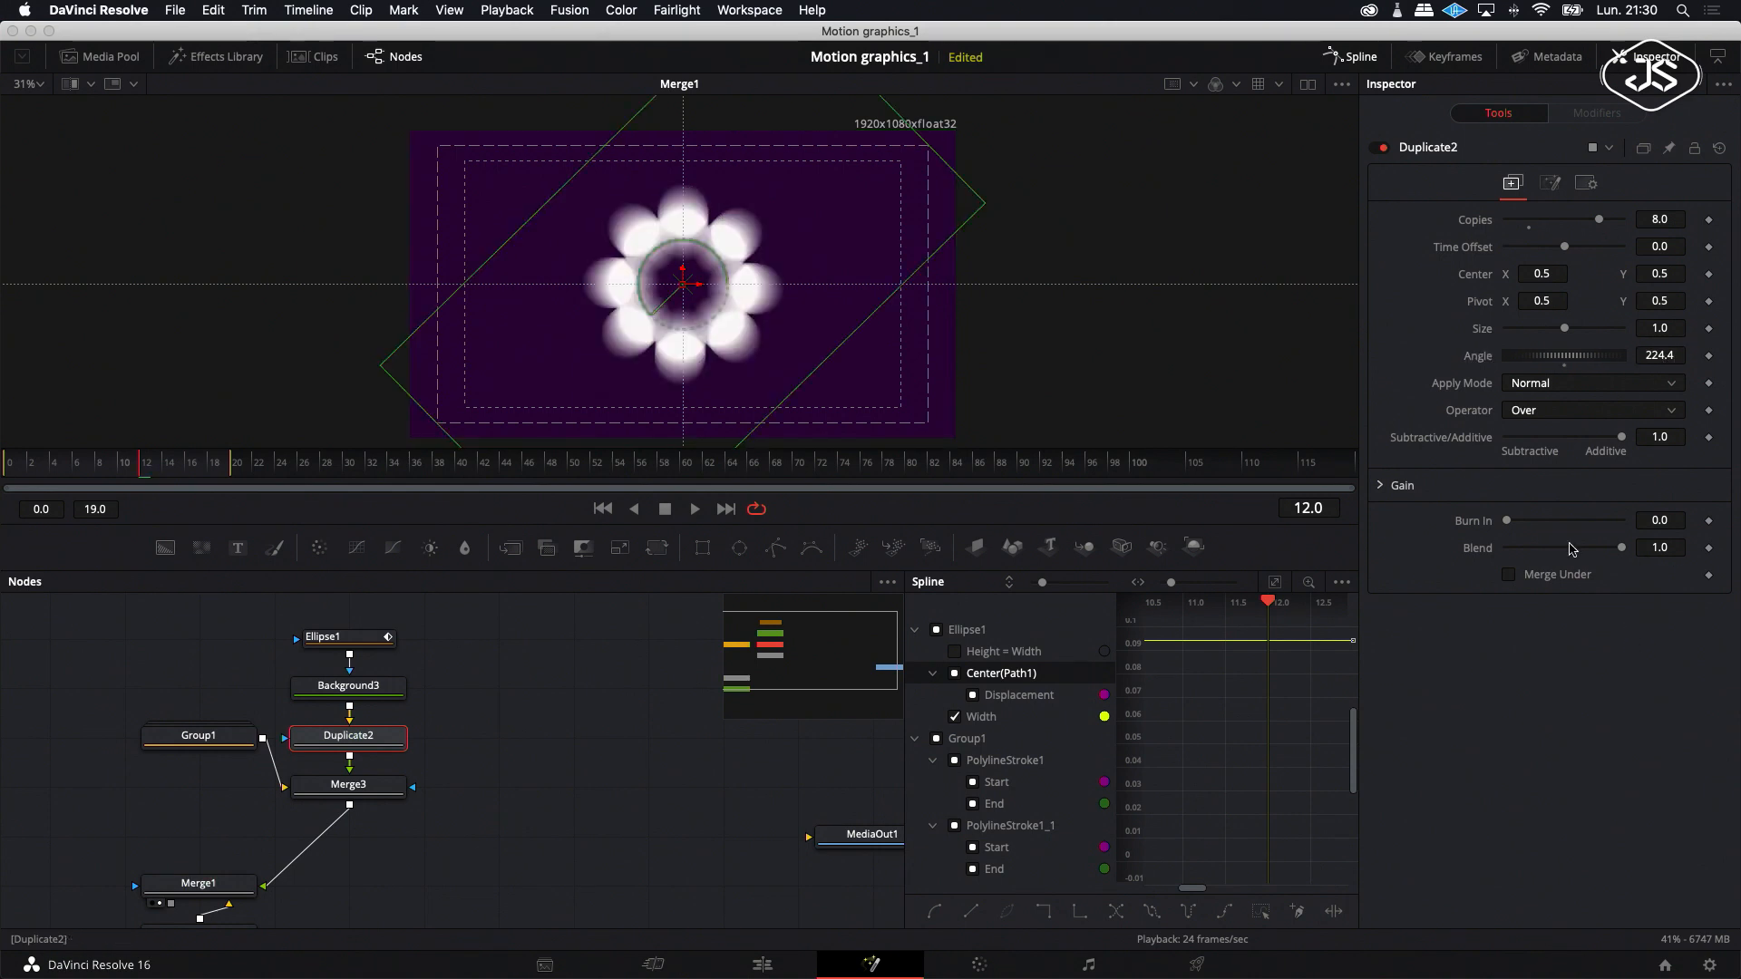
Turn off Auto Resolution for Background3, set its image Width to 2806 and Height to 1968, and preview the animation.
left_click(457, 730)
left_click(352, 695)
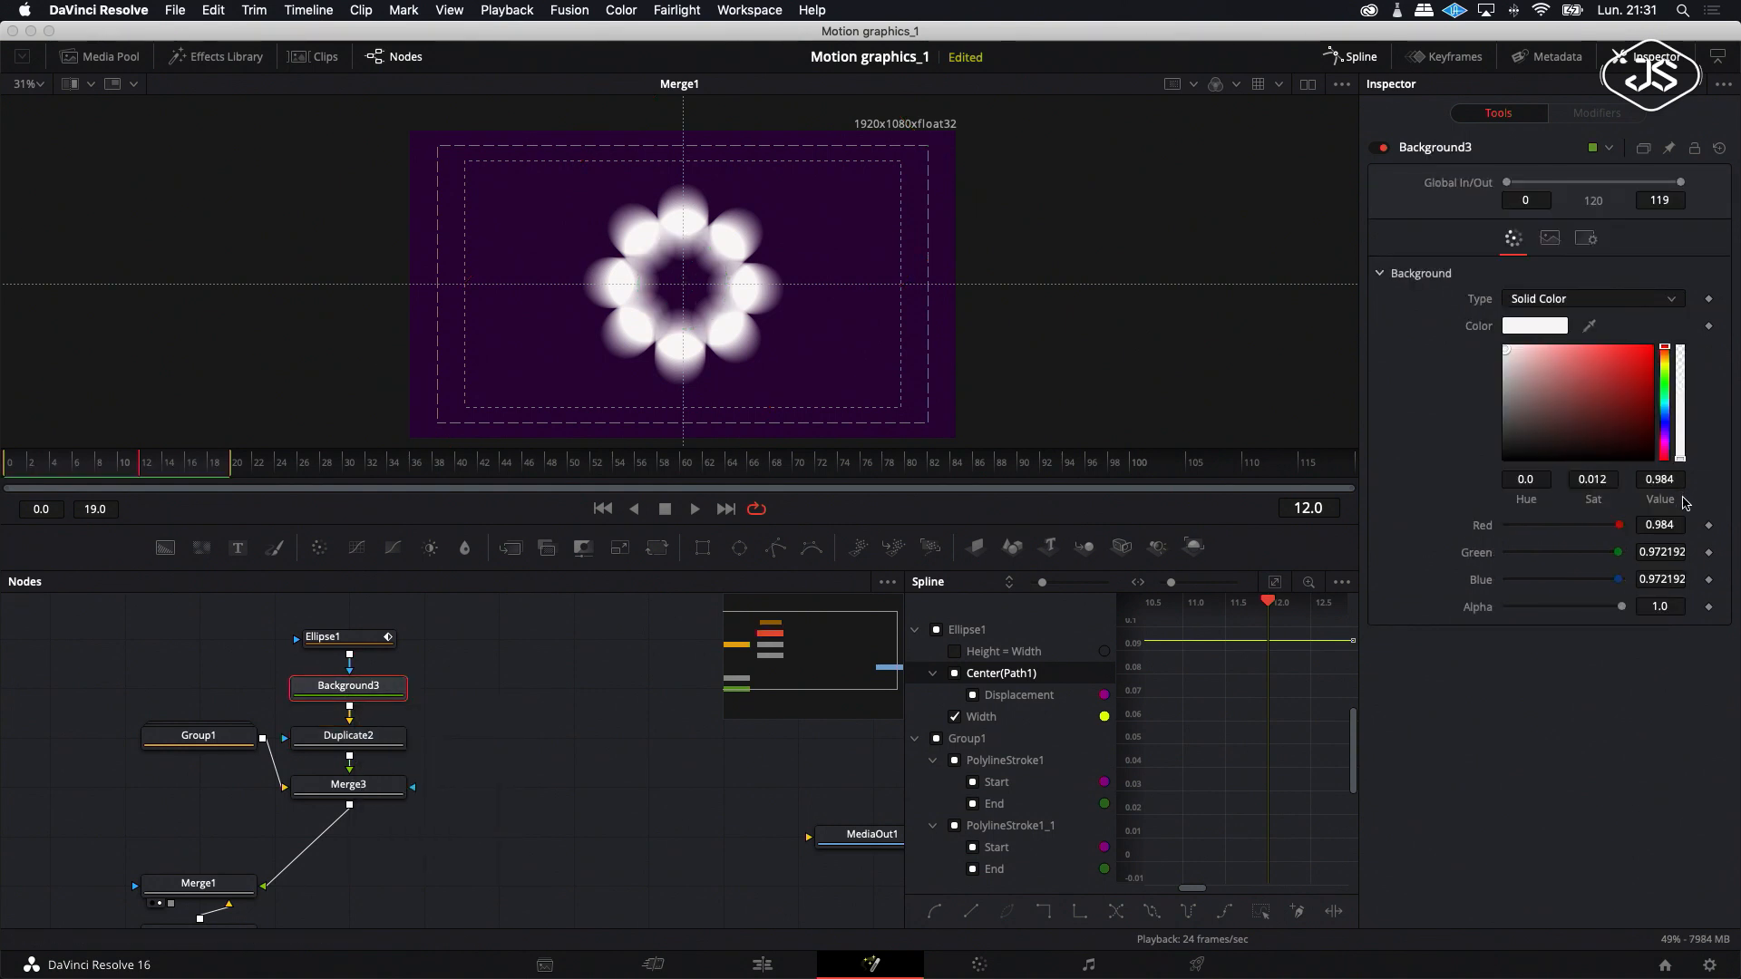
left_click(1549, 237)
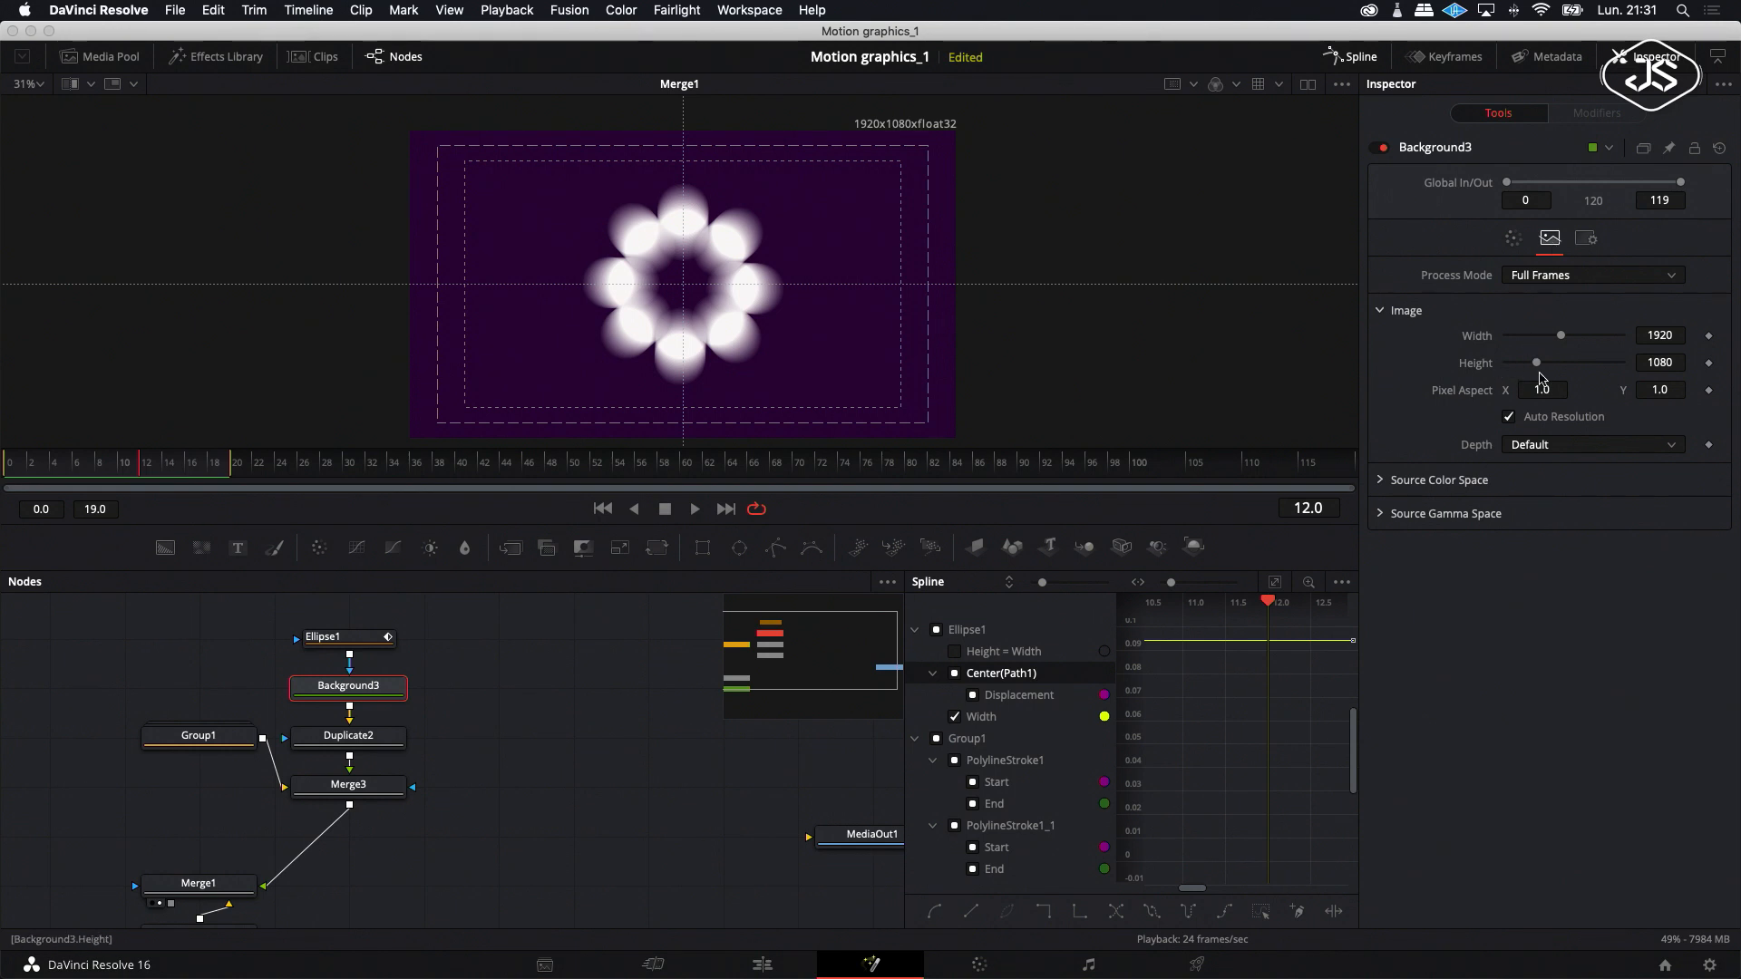
left_click(1508, 416)
left_click_drag(1561, 337, 1580, 340)
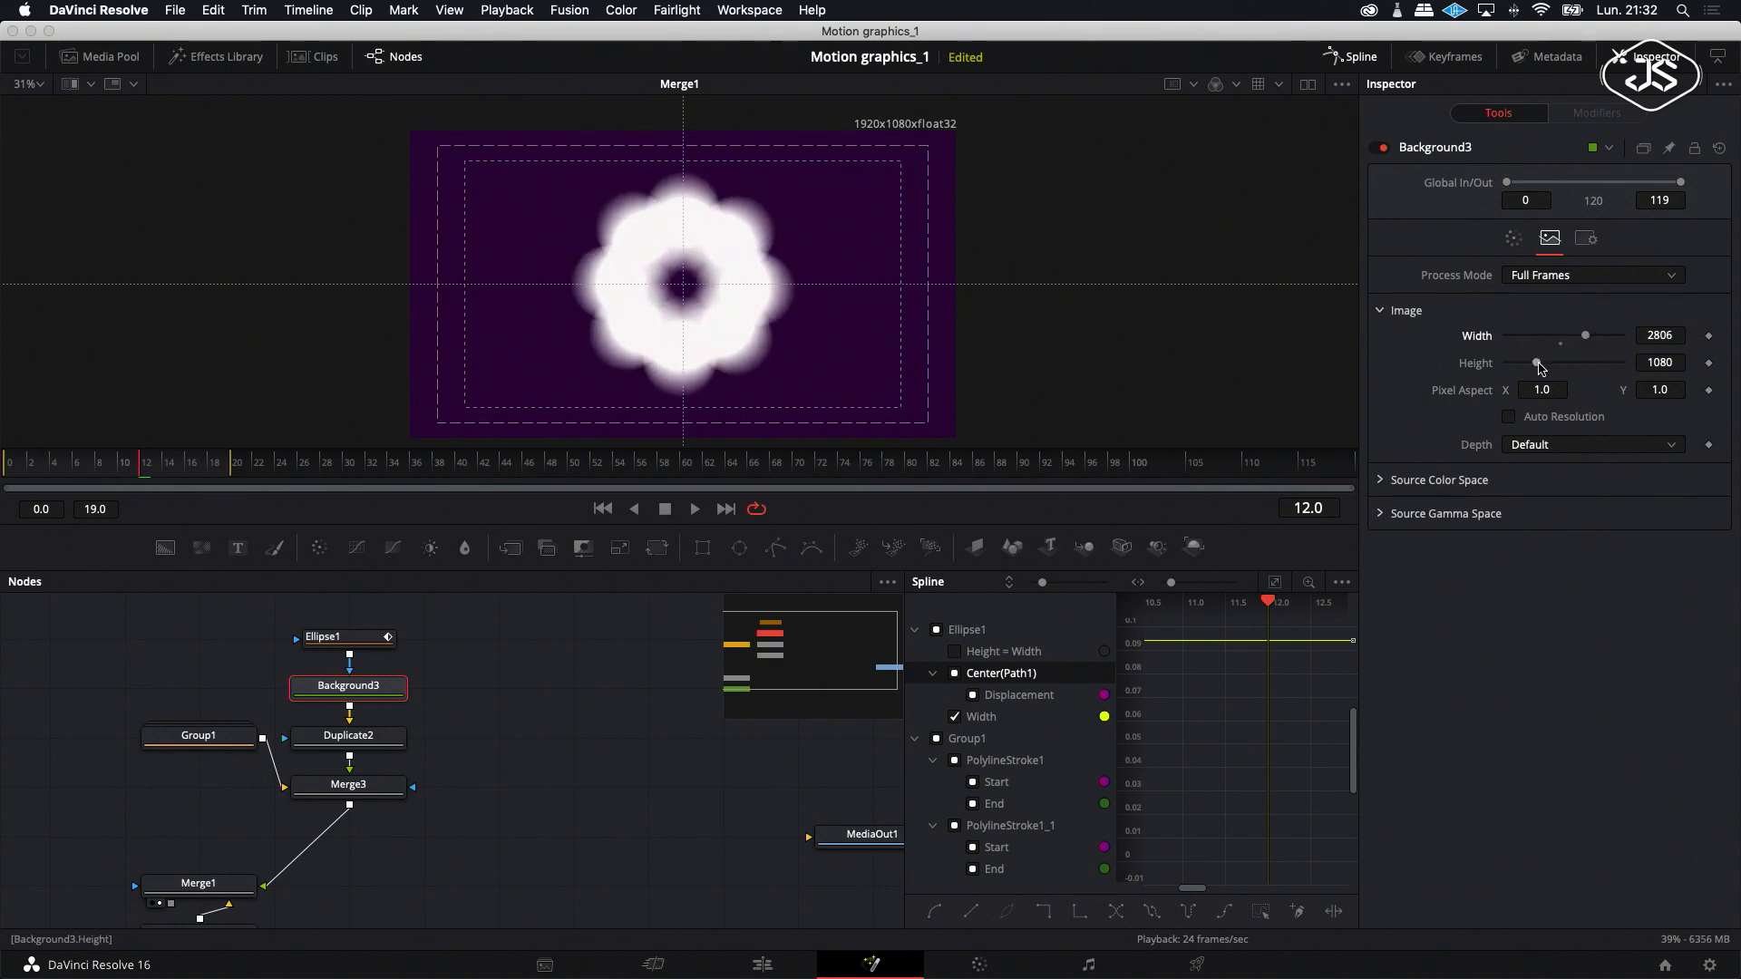
left_click_drag(1538, 366, 1561, 368)
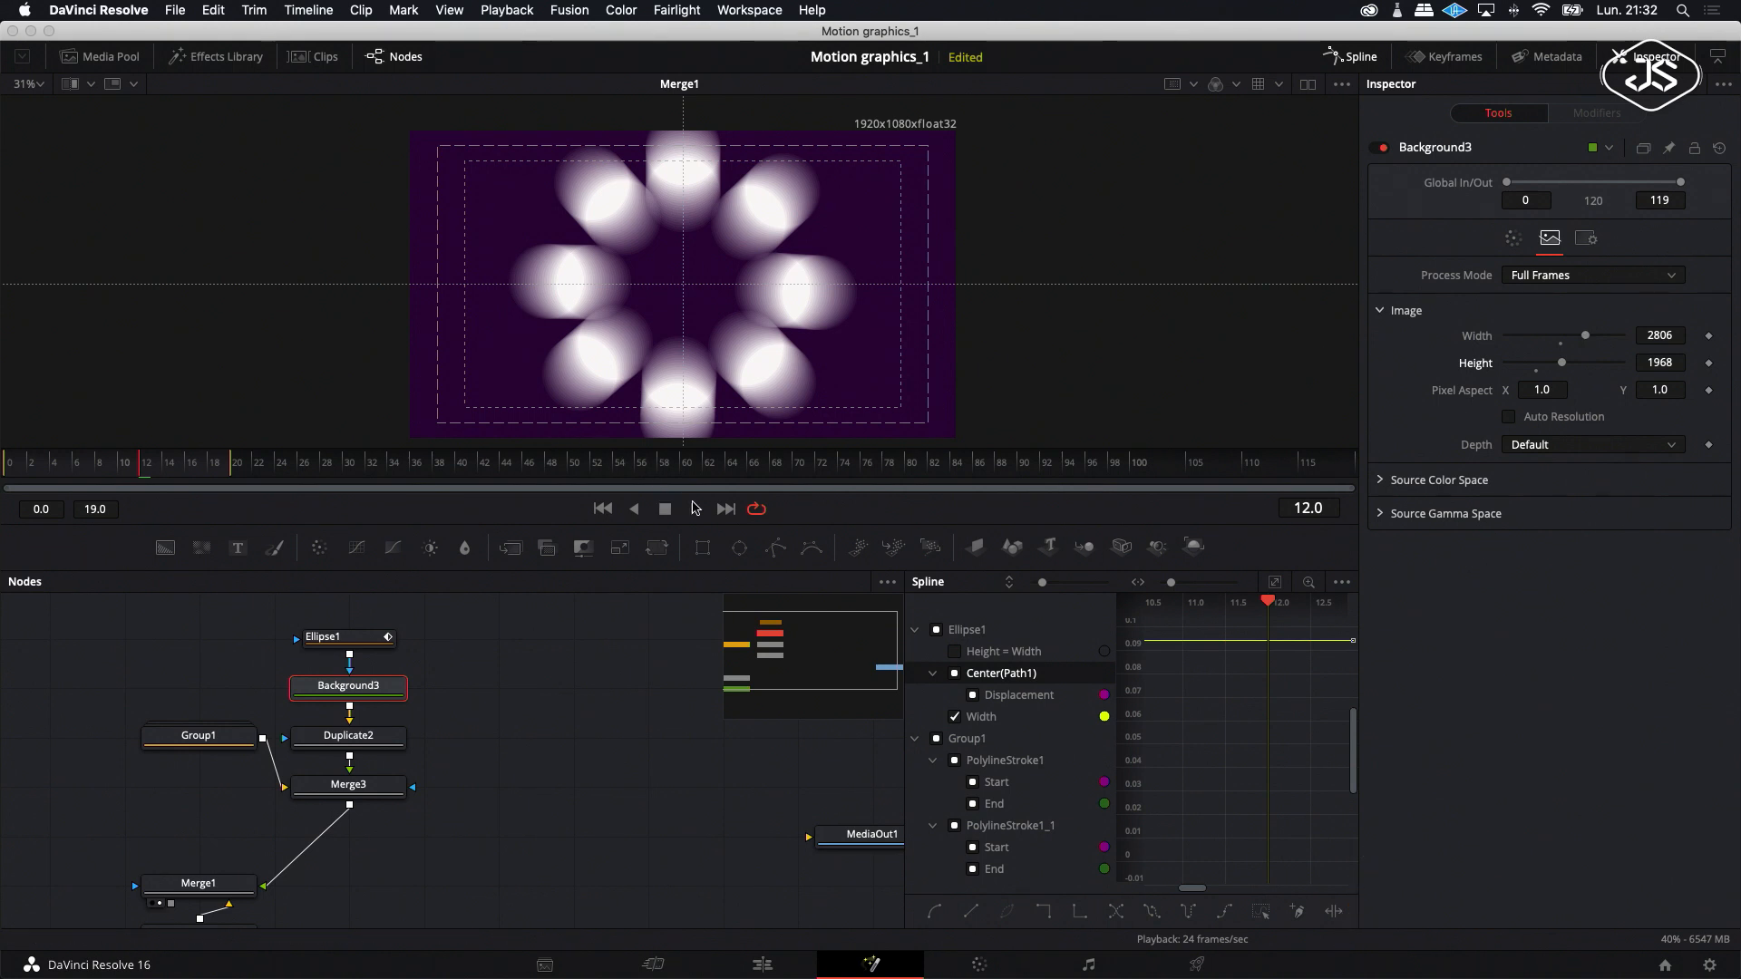
mouse_move(143, 468)
left_mouse_down()
mouse_move(177, 475)
mouse_move(16, 466)
mouse_move(164, 474)
left_mouse_up()
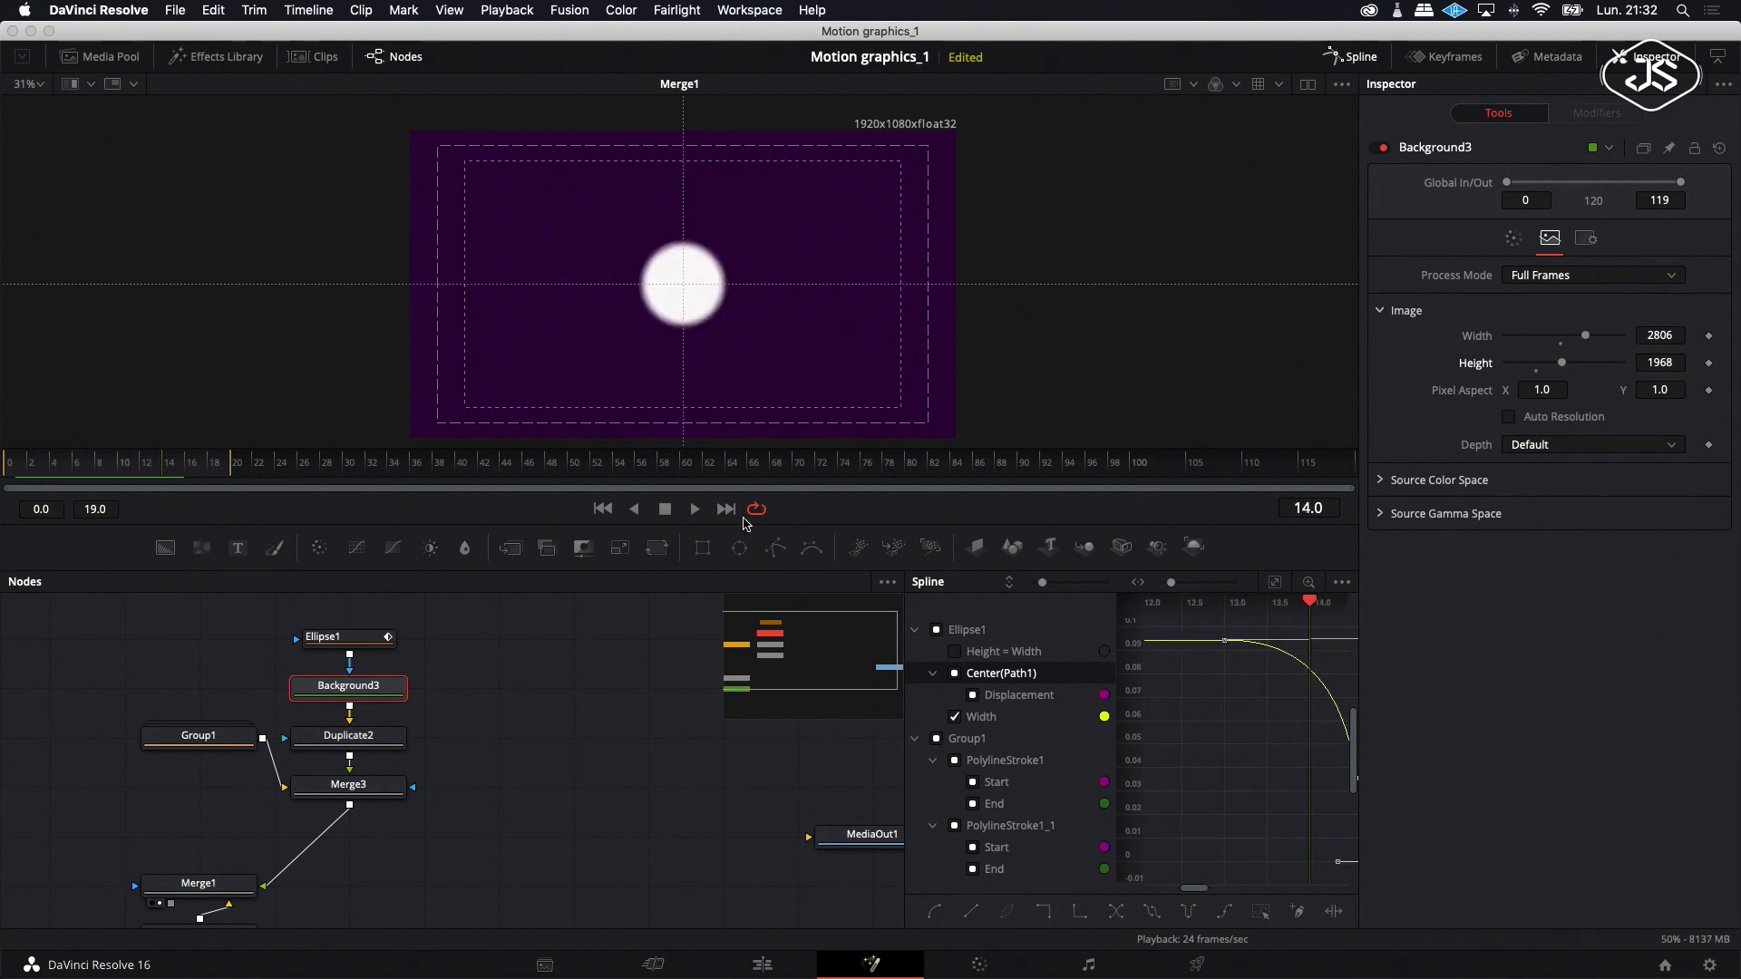
left_click(695, 508)
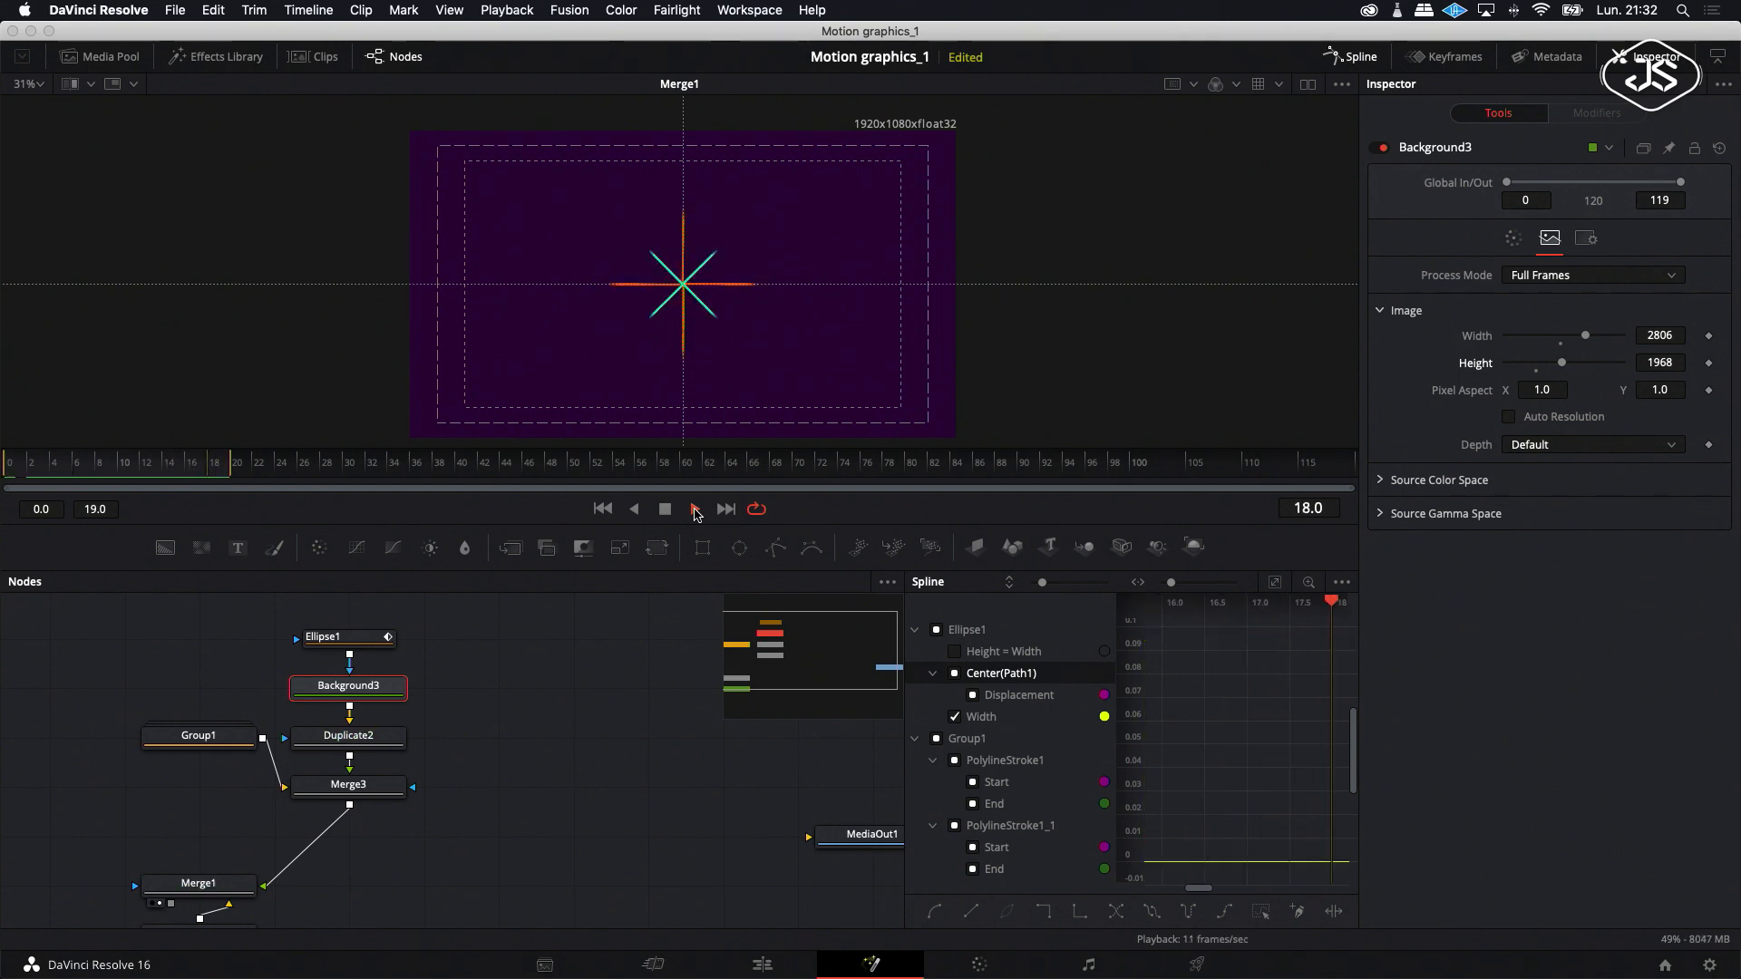
left_click(665, 508)
left_click(665, 509)
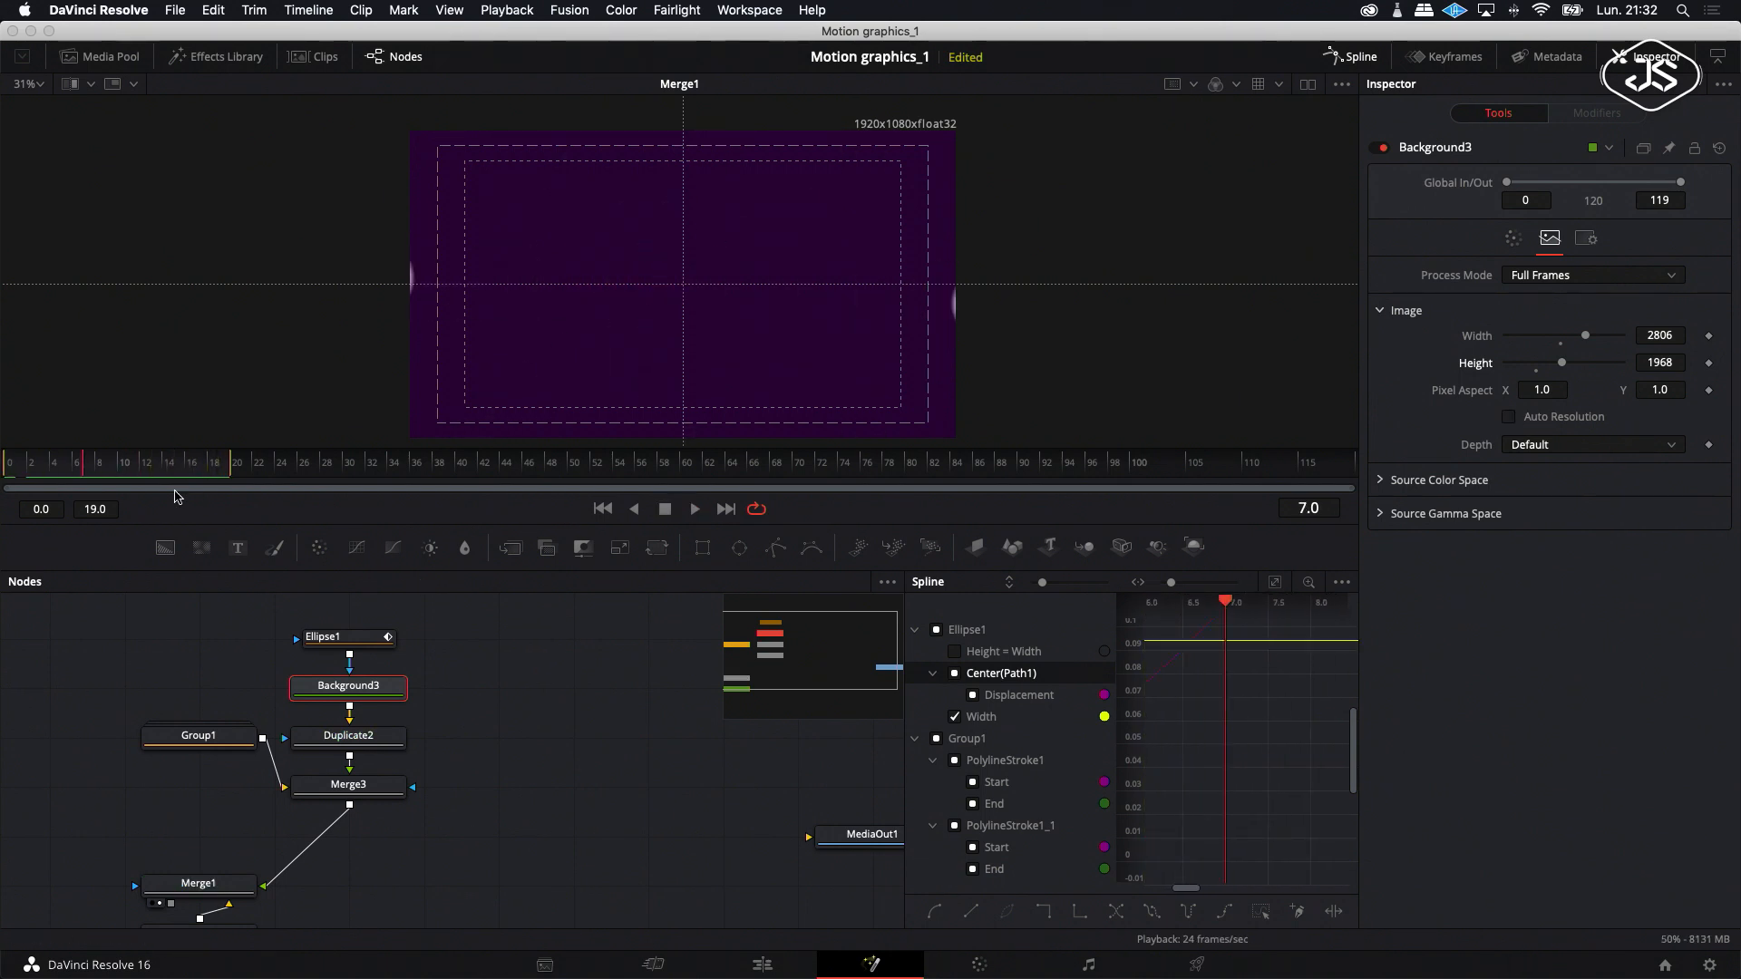
At frame 12, enlarge Background3's image to Width 3000 and Height 2226, and replay the animation.
left_click_drag(88, 469, 146, 475)
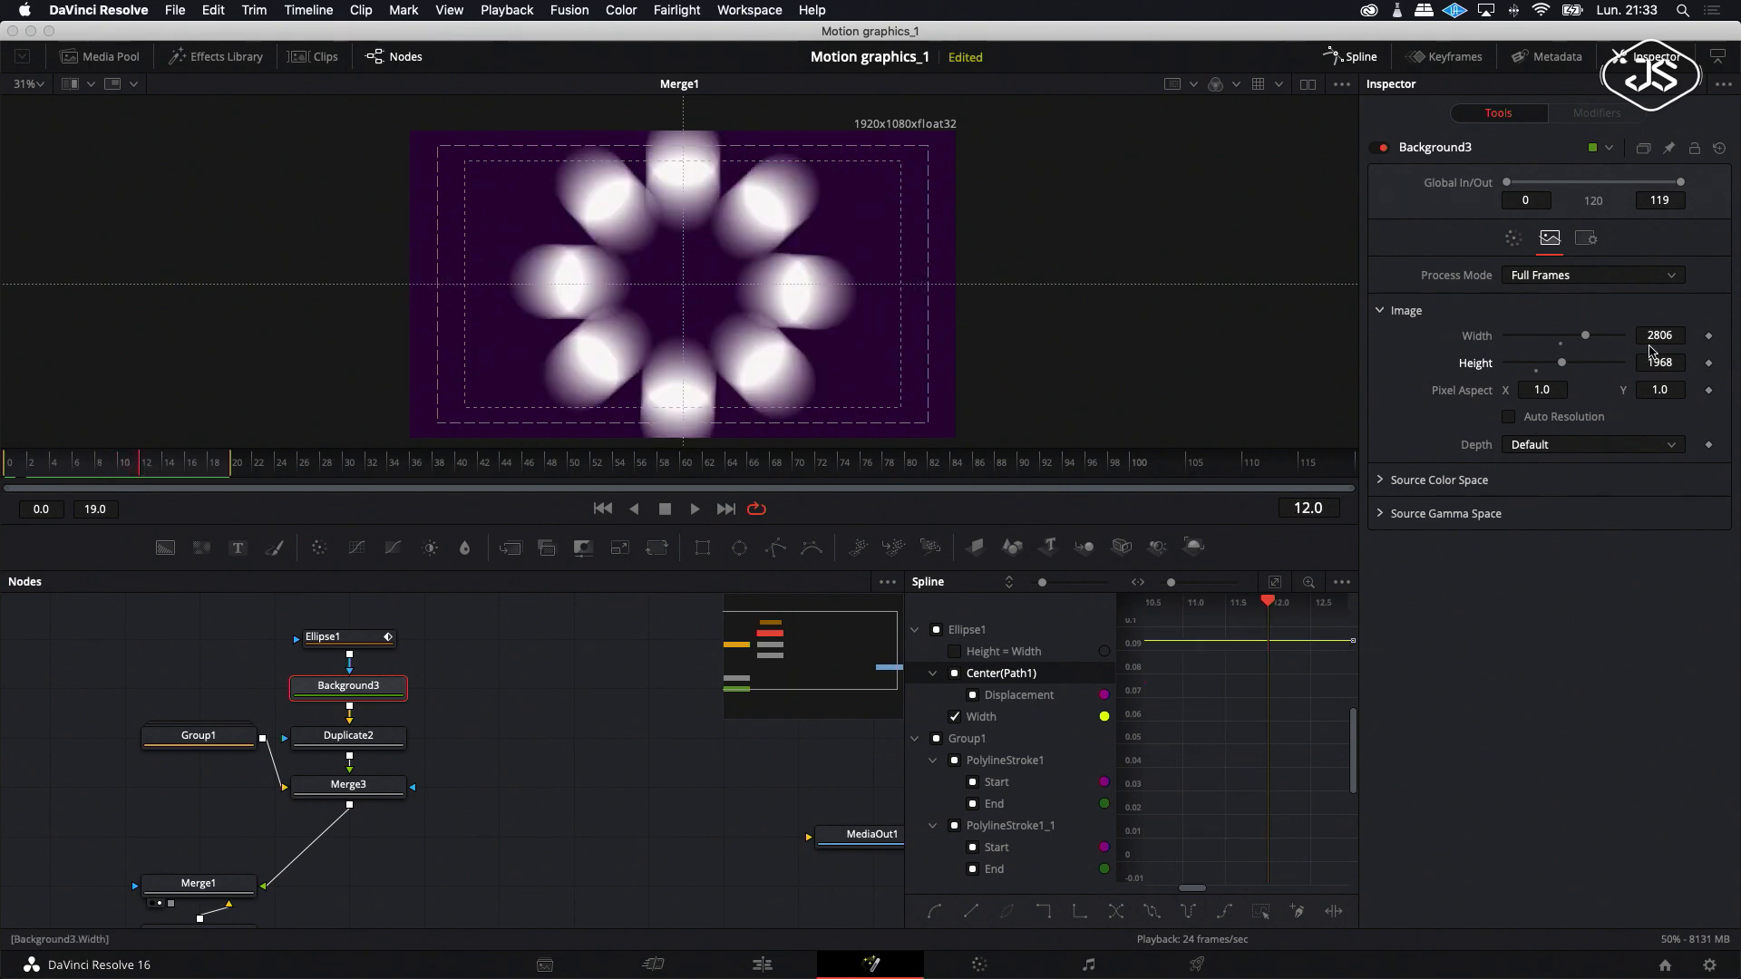
left_click_drag(1593, 340, 1593, 340)
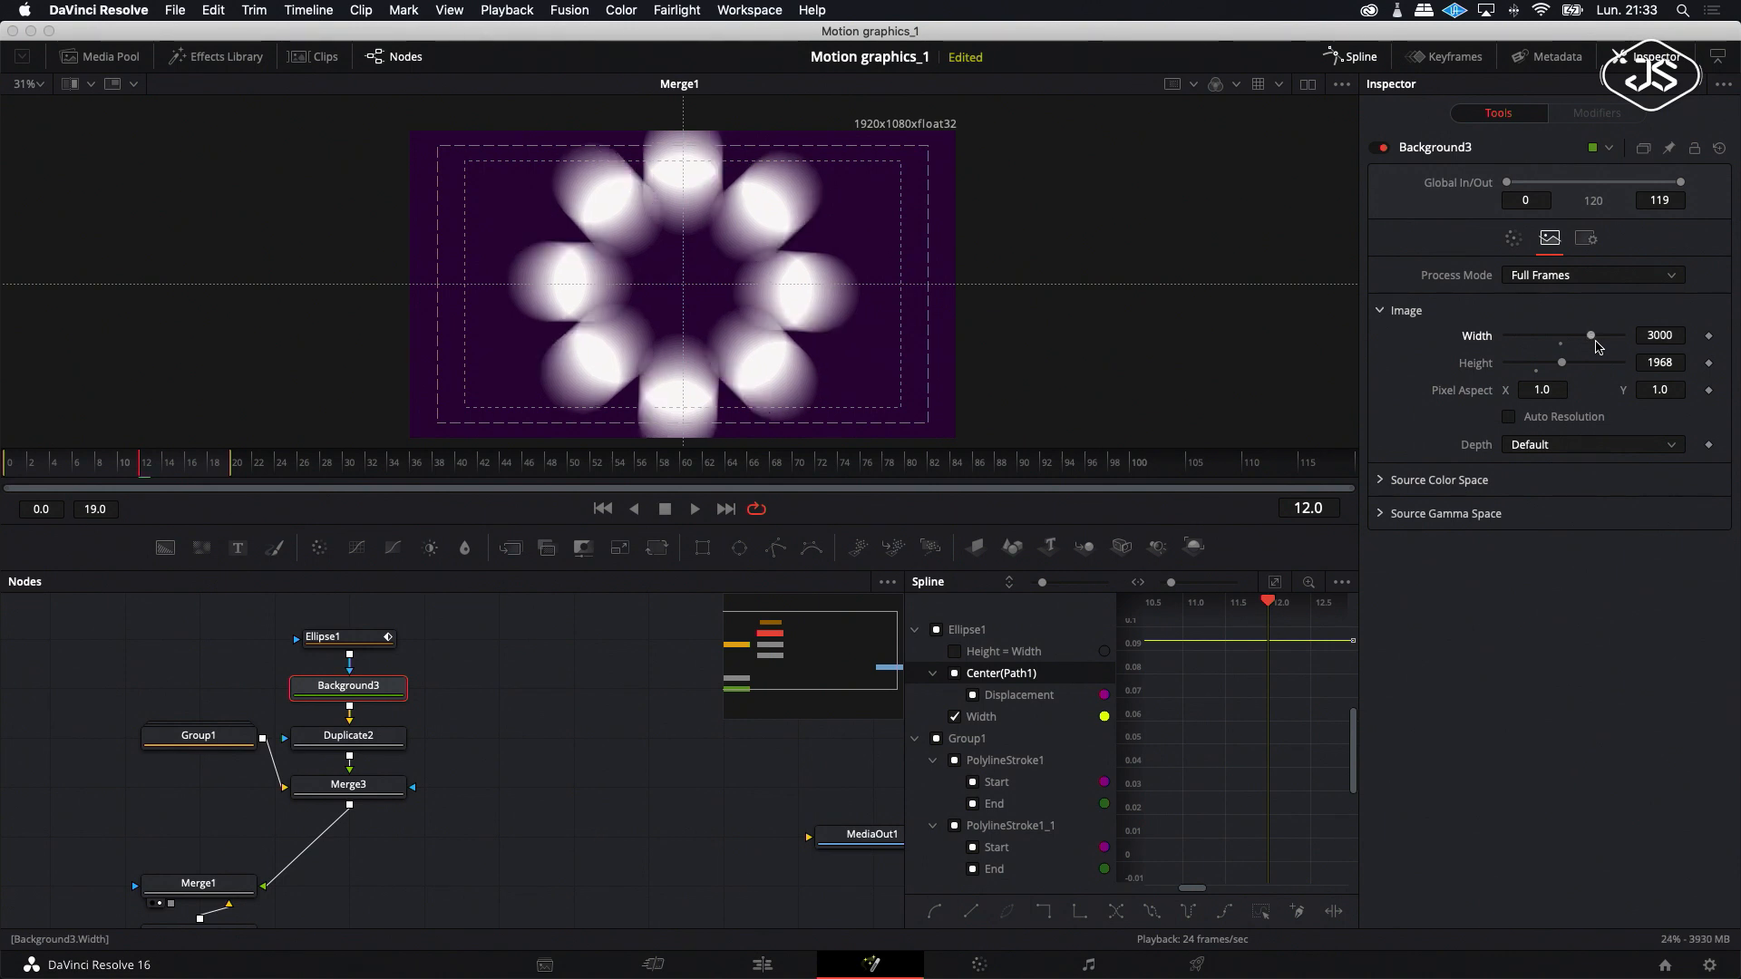
left_click_drag(1562, 365, 1570, 366)
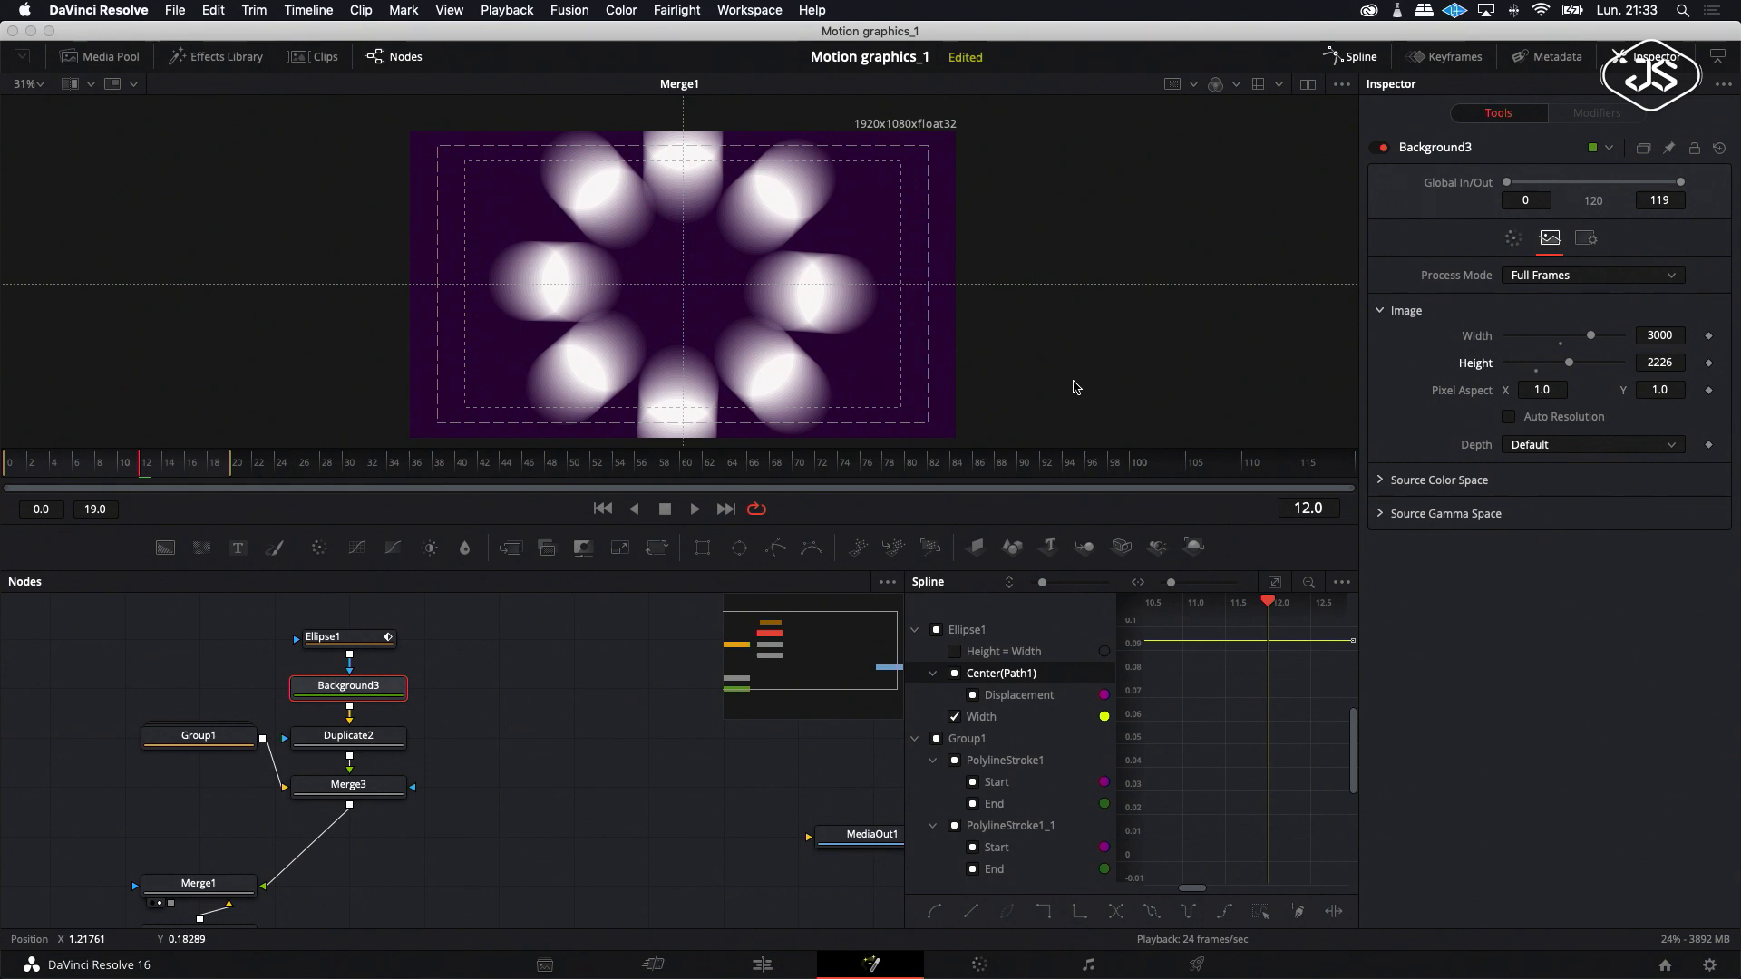
left_click(694, 510)
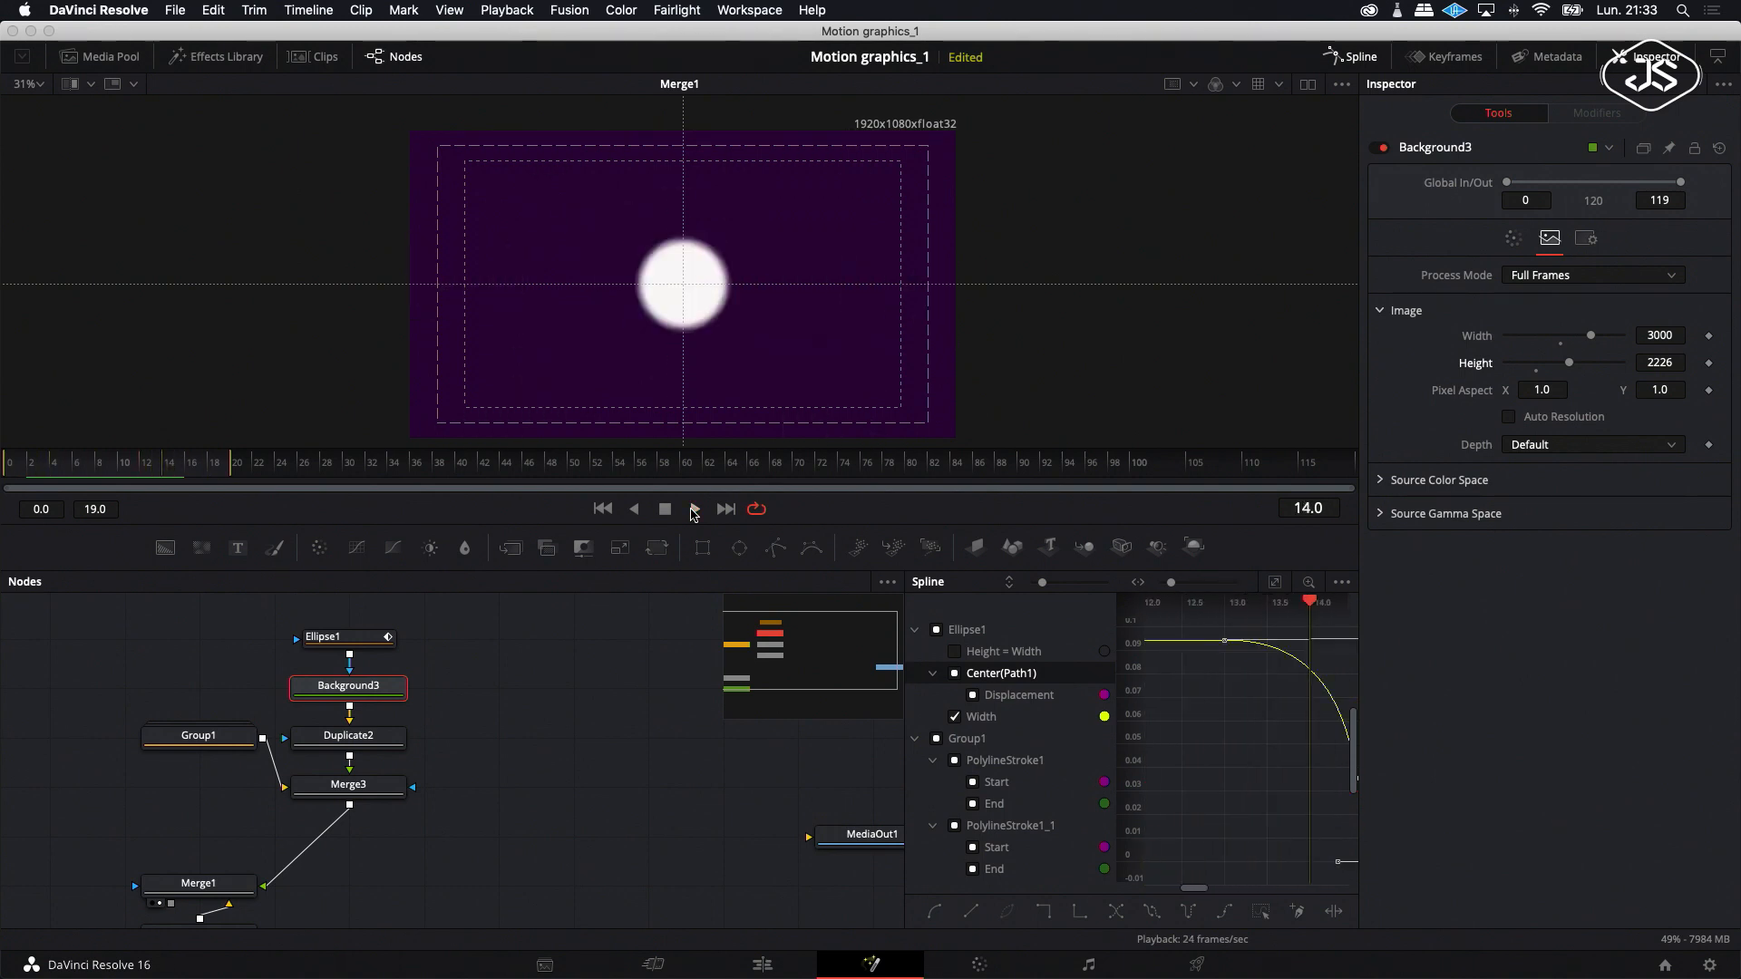
Copy the Group1 node, paste a duplicate, and place it level with Group1 on its left.
scroll(490, 775, "left", 2)
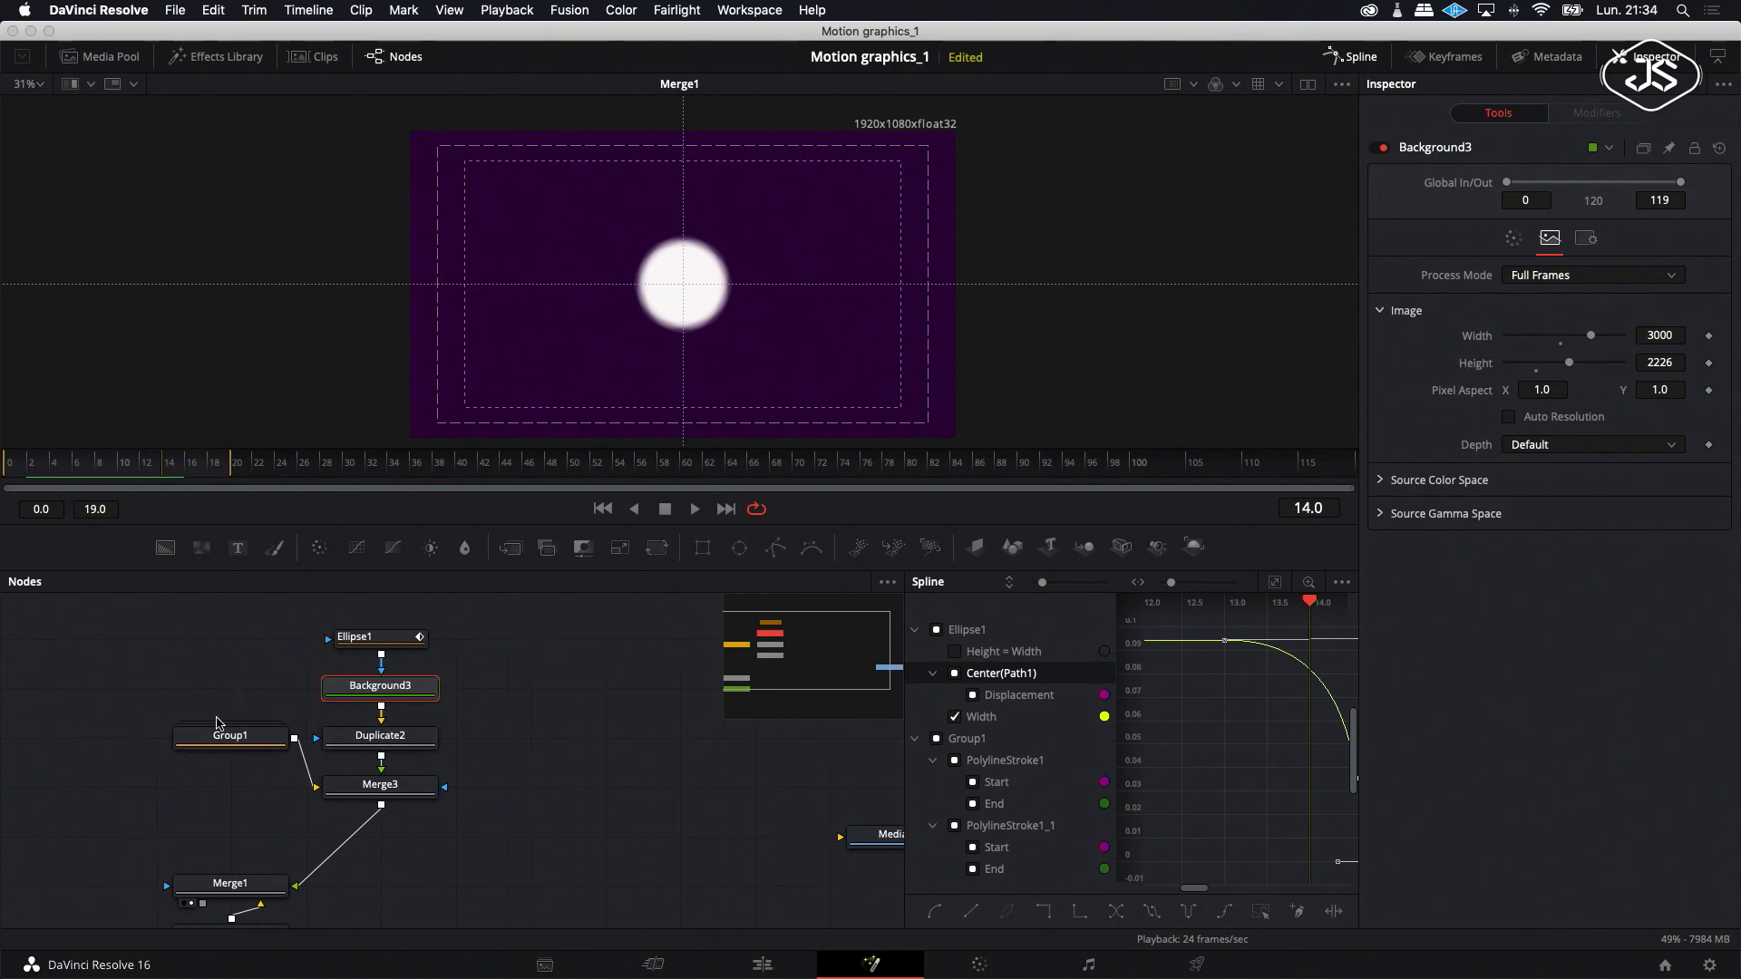
left_click(226, 741)
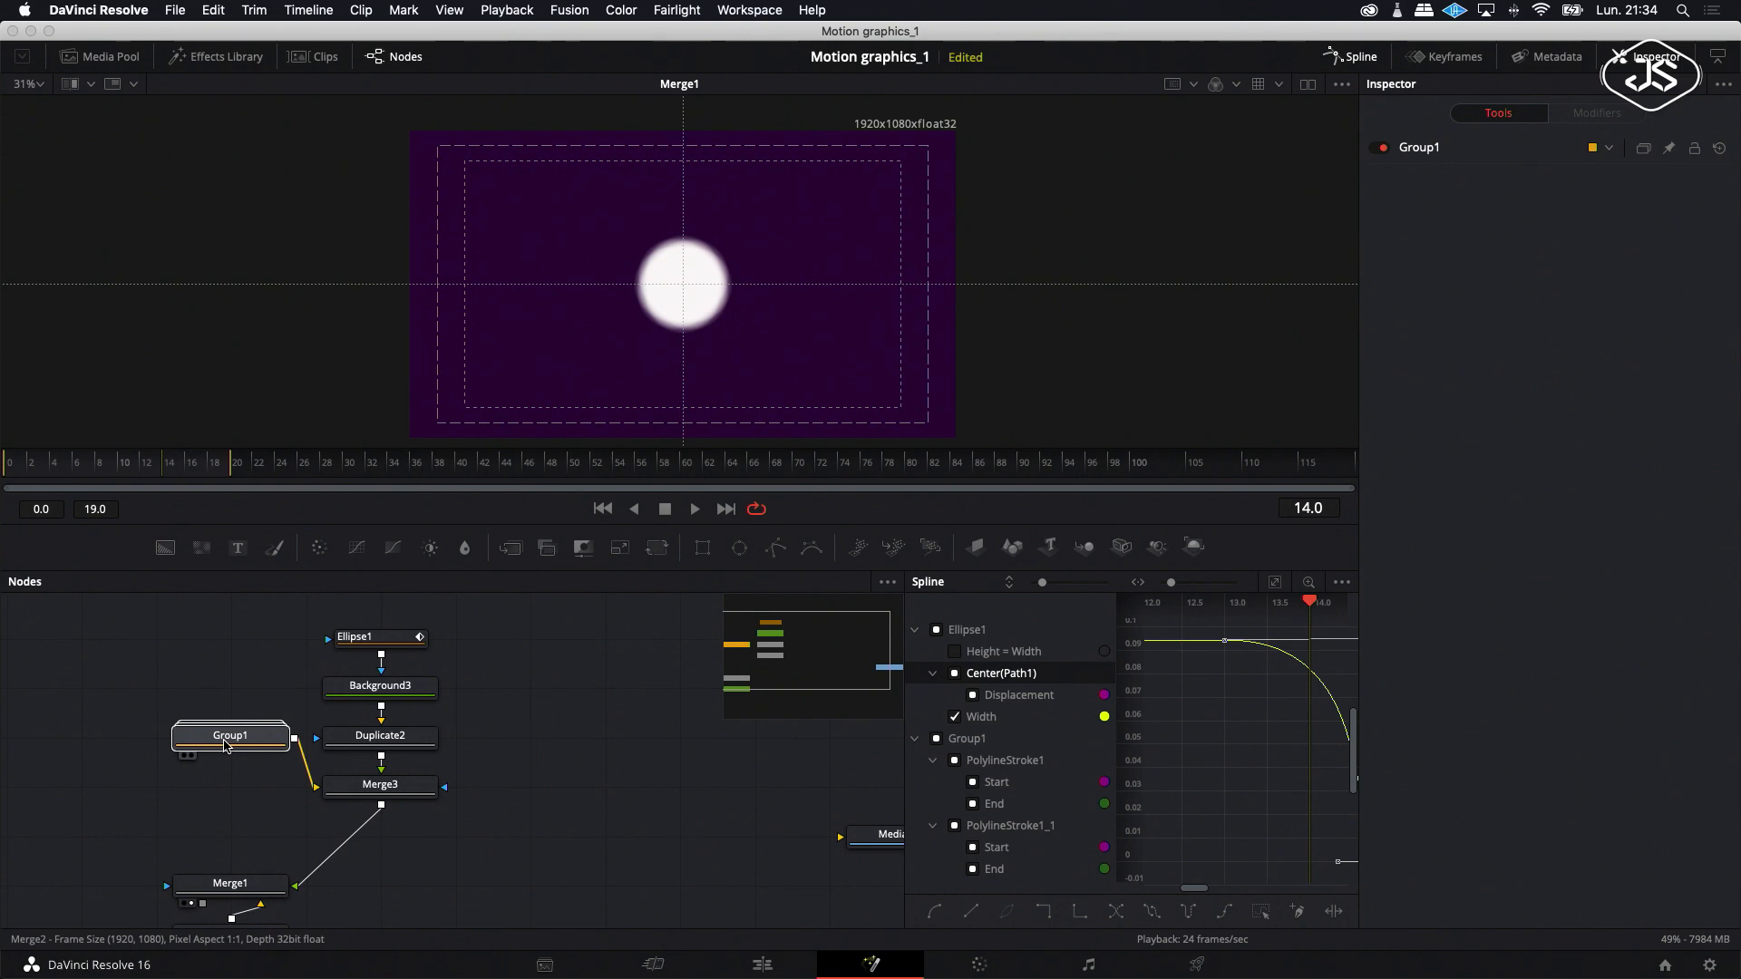
right_click(225, 745)
left_click(263, 254)
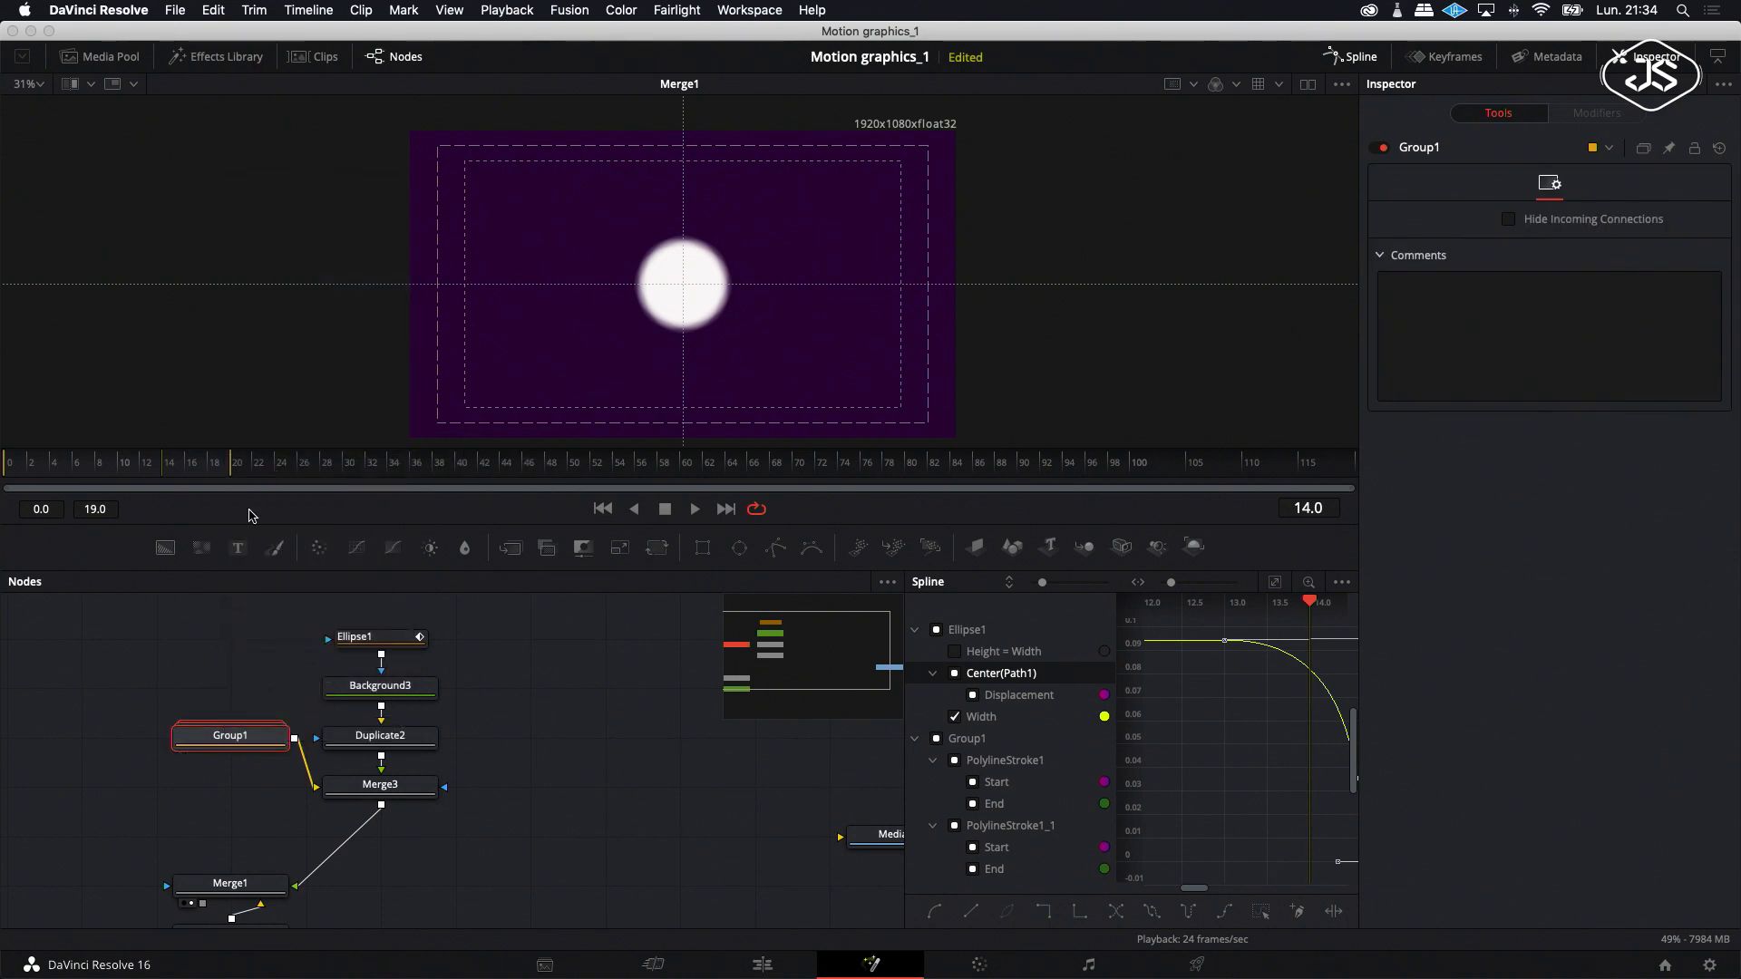
scroll(208, 659, "left", 5)
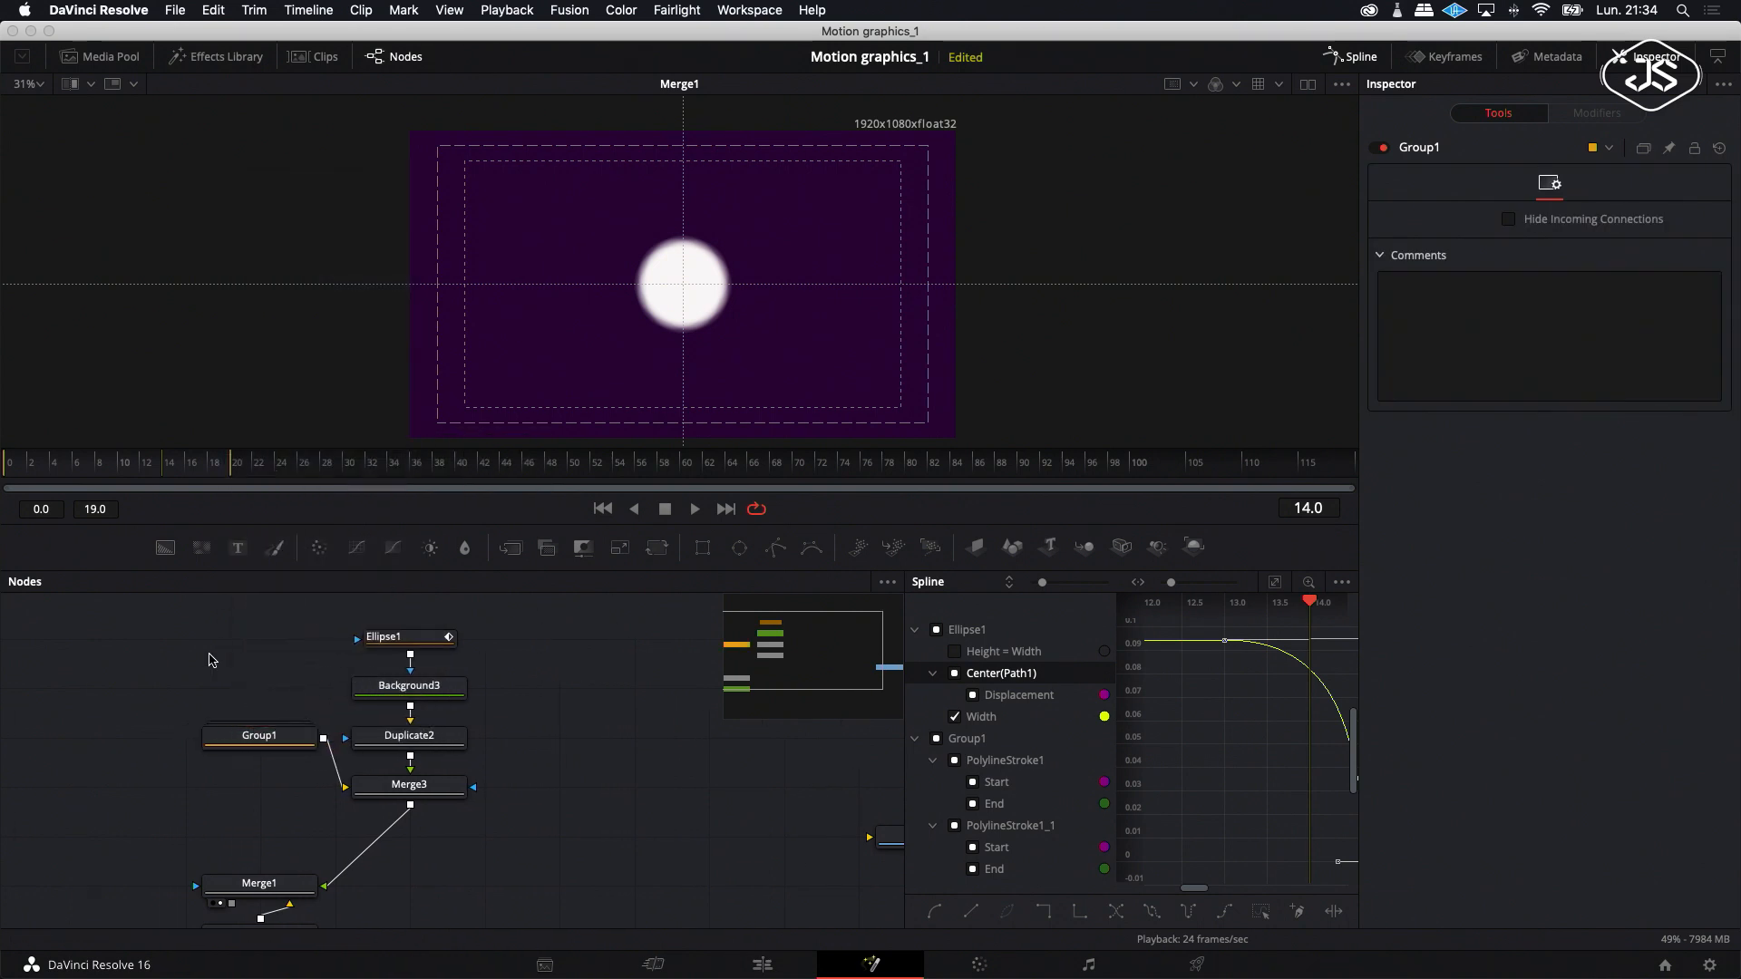
right_click(156, 659)
left_click(194, 943)
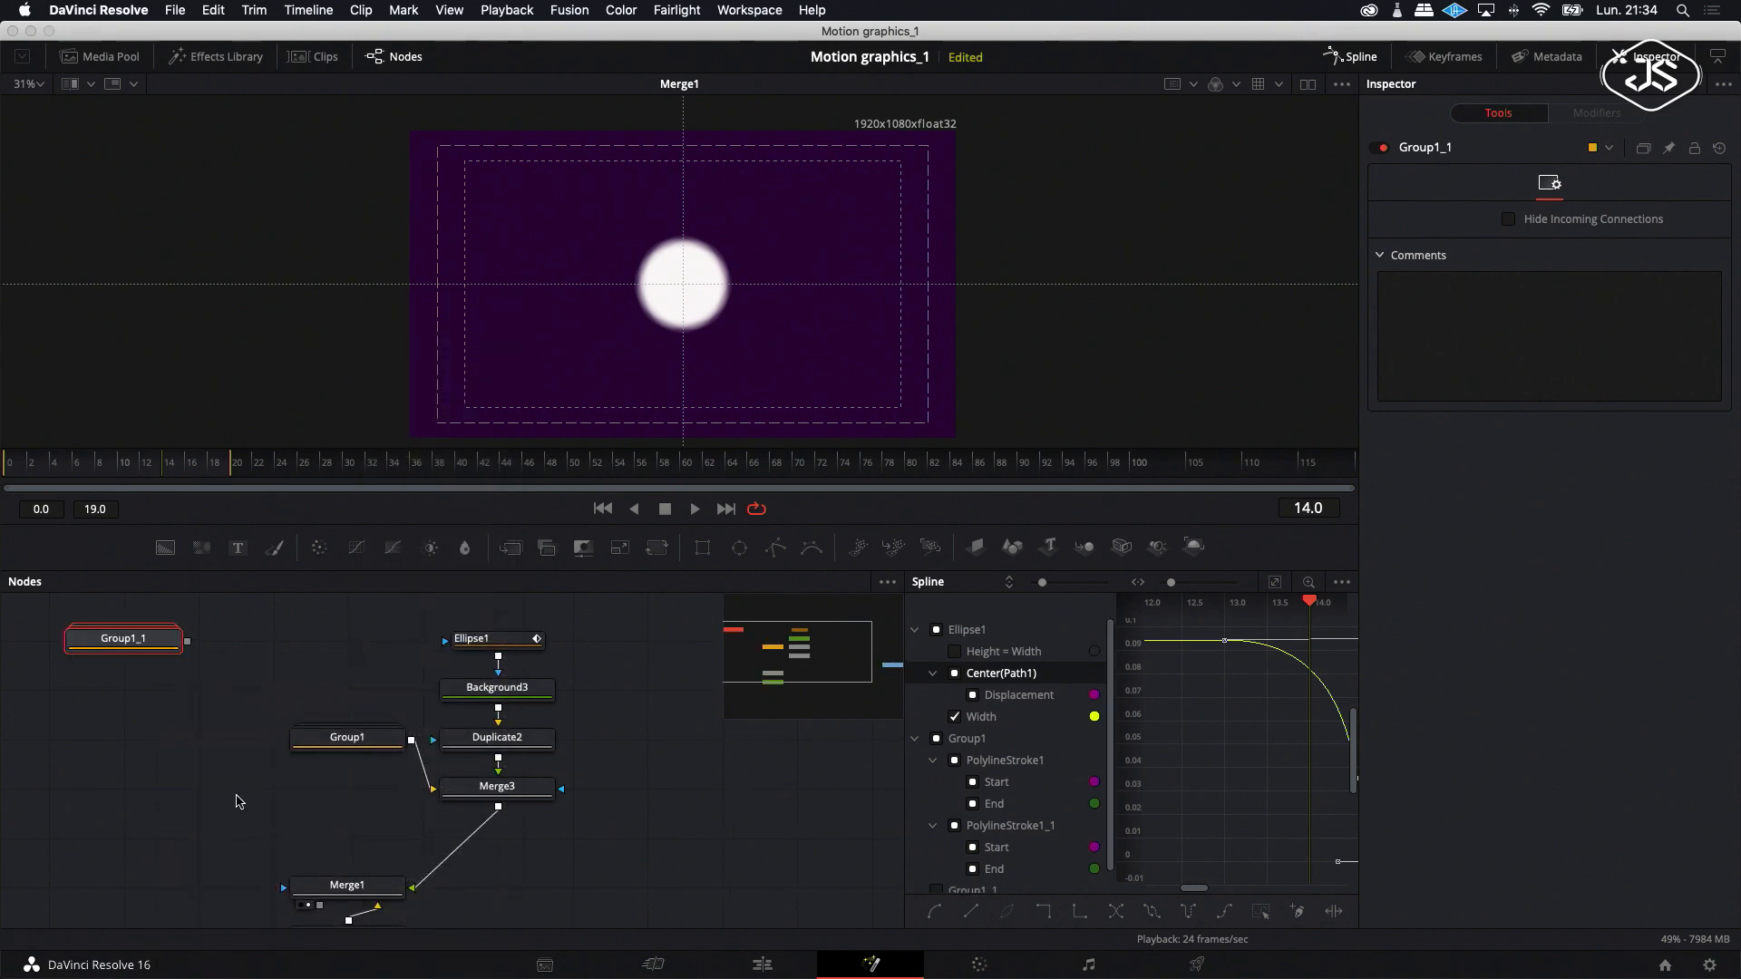
left_click_drag(135, 641, 136, 739)
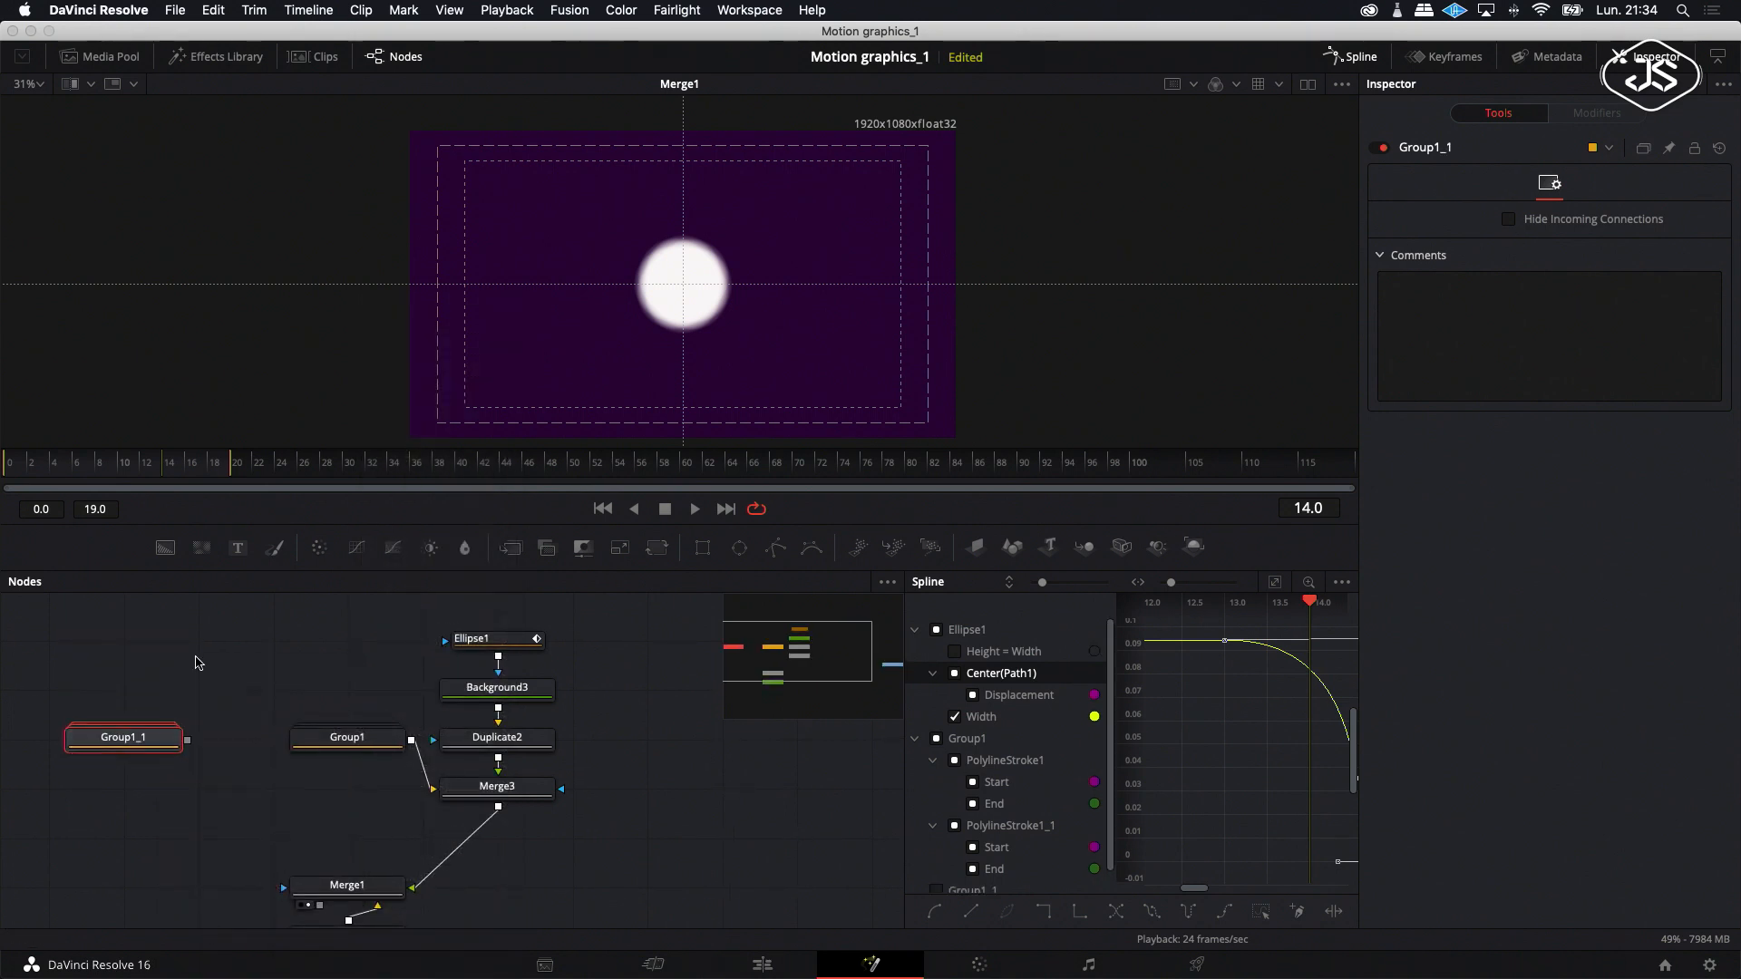
Paste a second copy of Group1 and place it directly above the first copy.
left_click(198, 663)
right_click(197, 663)
left_click(234, 942)
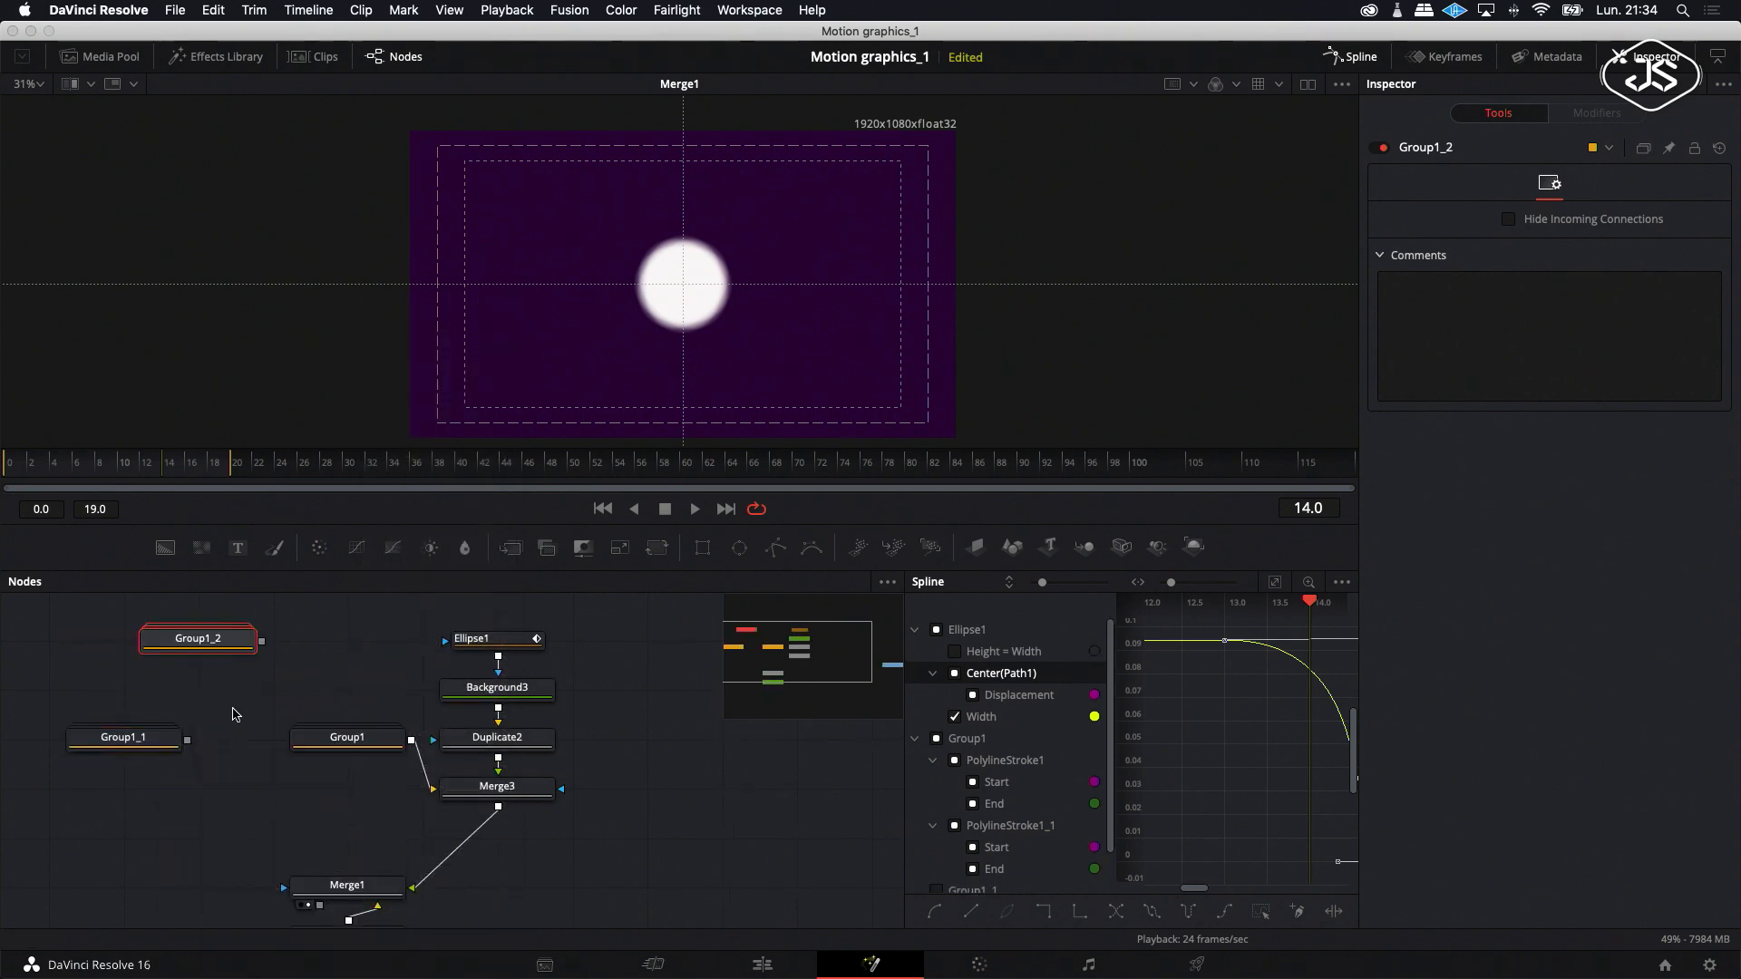
left_click_drag(217, 646, 143, 695)
Place the second Group1 copy directly above the first, and paste a third copy above it.
left_click(240, 662)
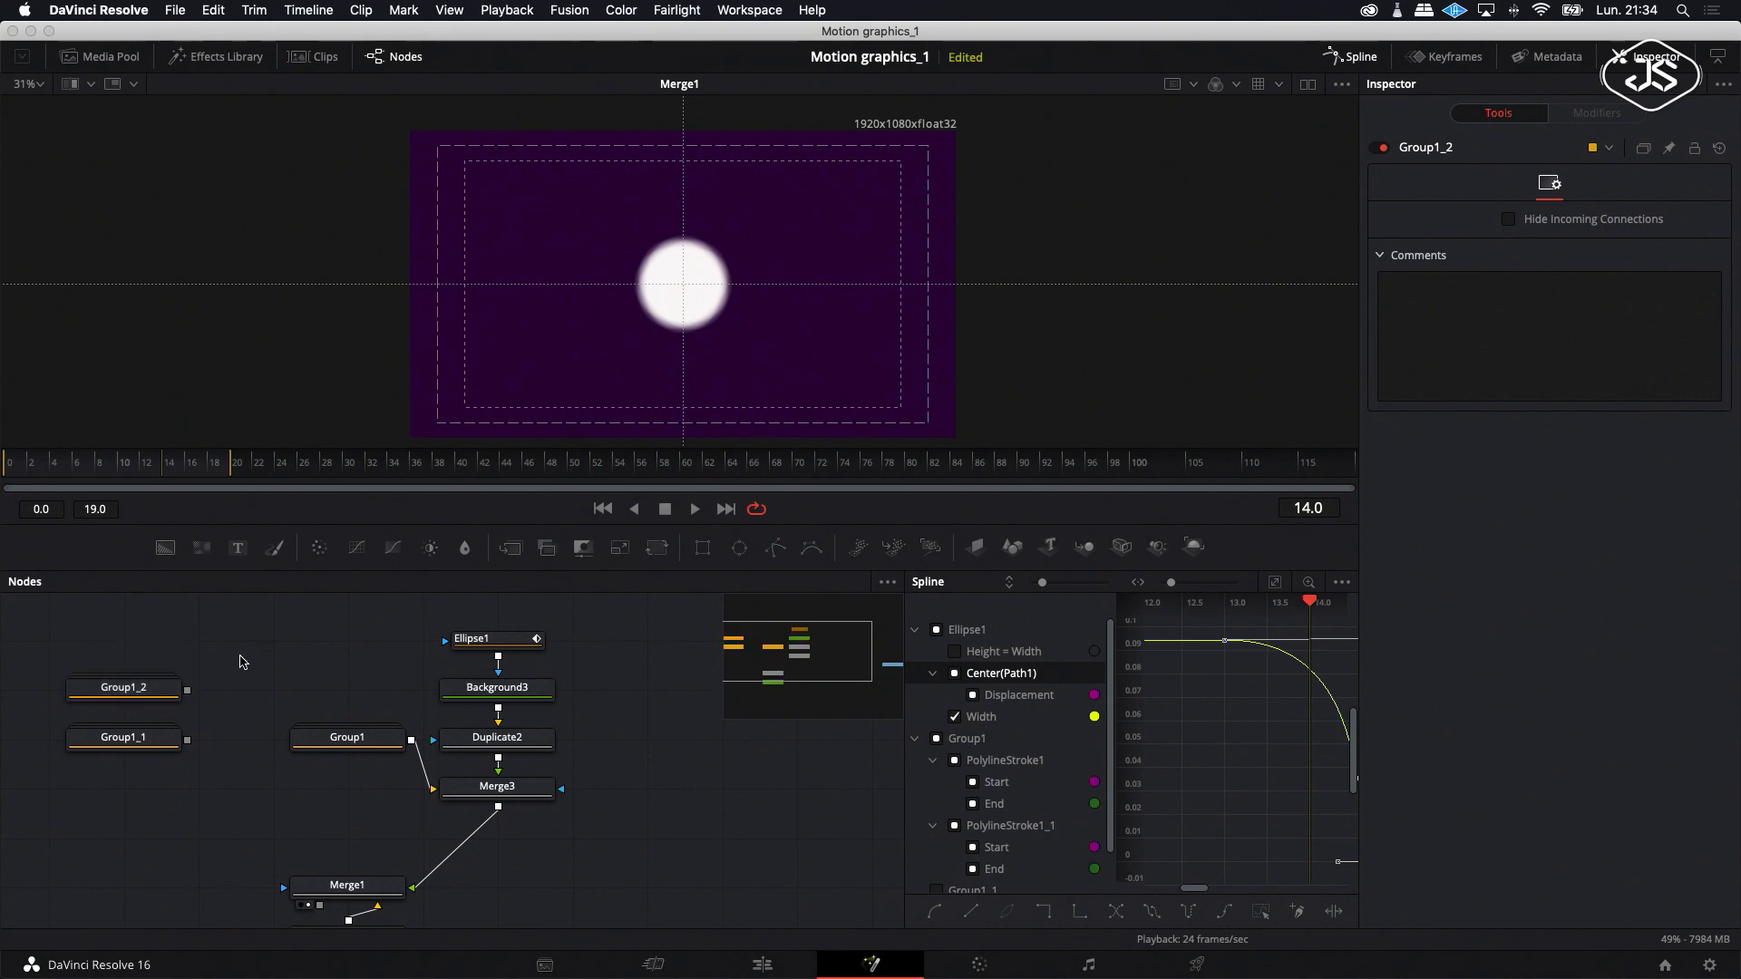
right_click(229, 666)
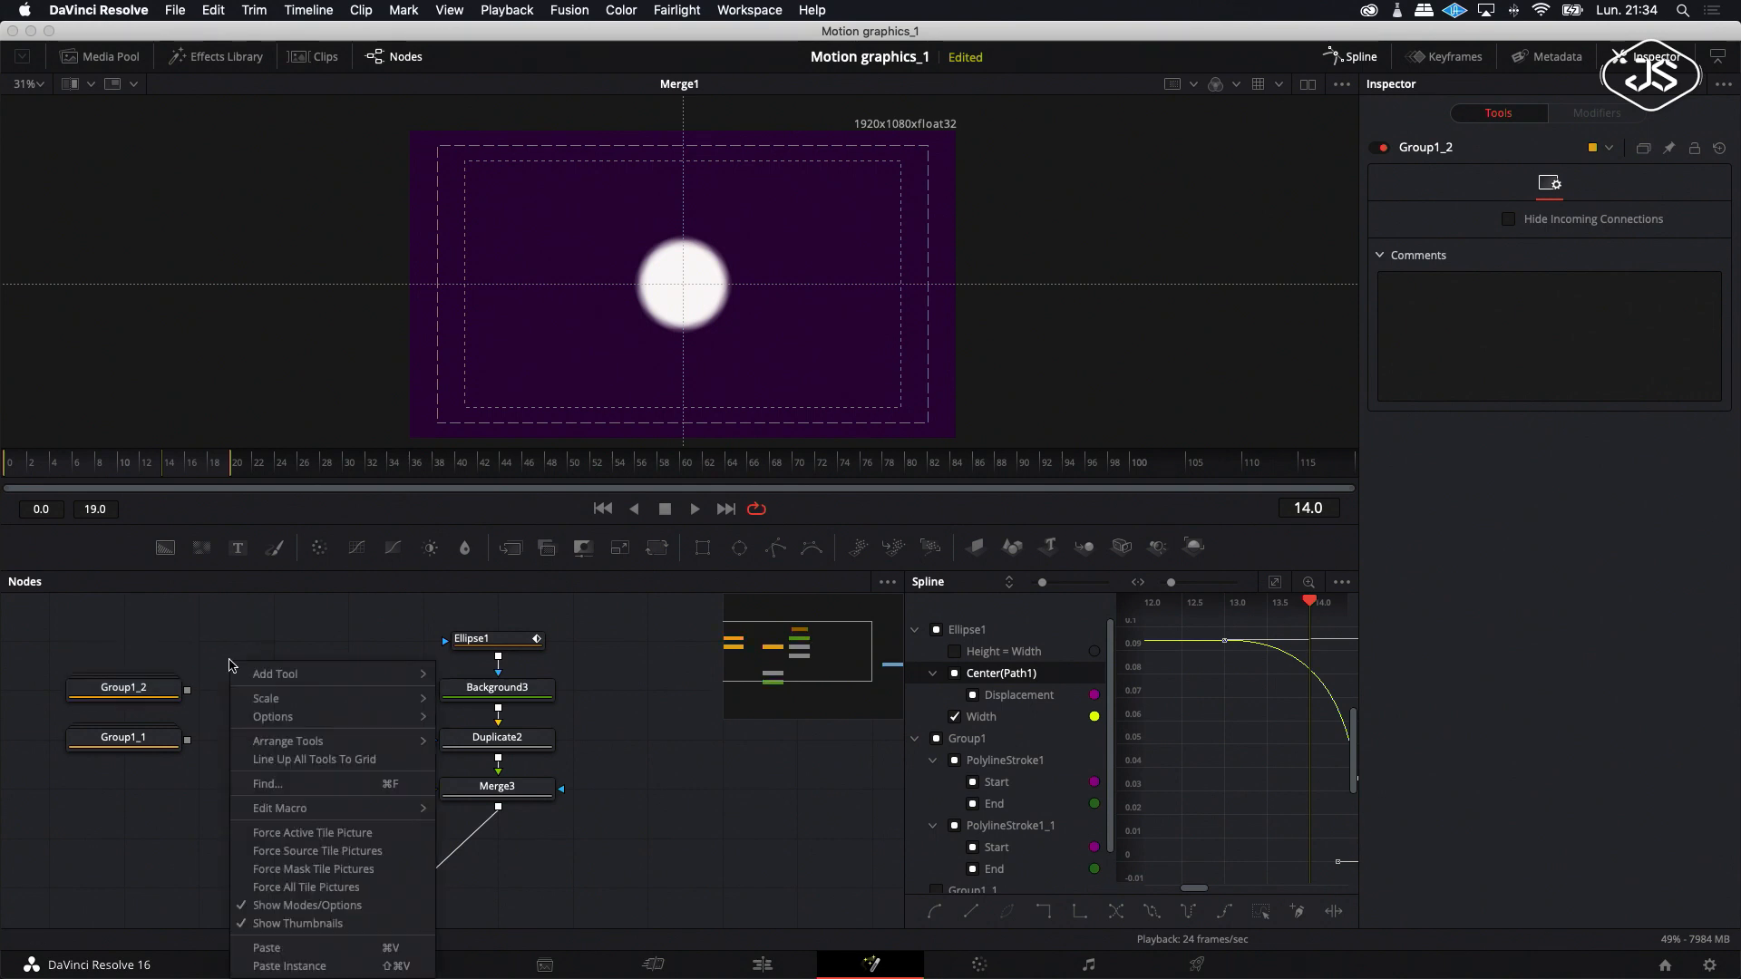
left_click(266, 958)
left_click_drag(177, 652, 103, 653)
left_click(251, 656)
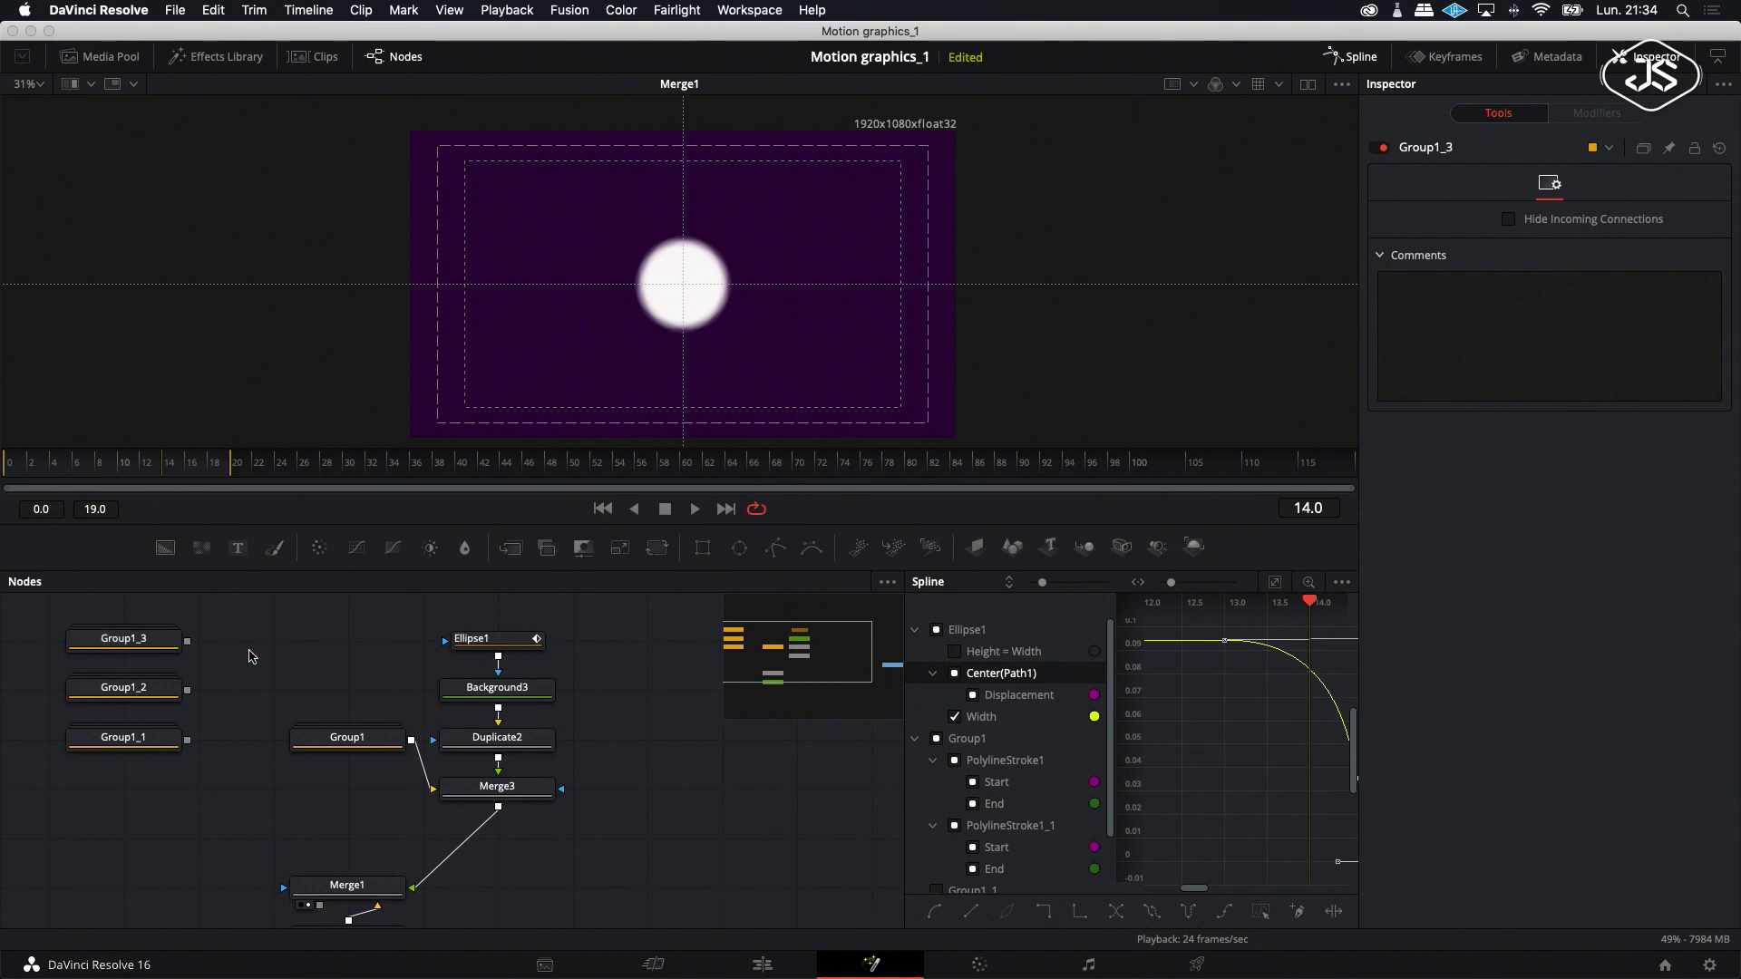
Paste a fourth copy of Group1 and place it at the head of the column of copies.
right_click(251, 655)
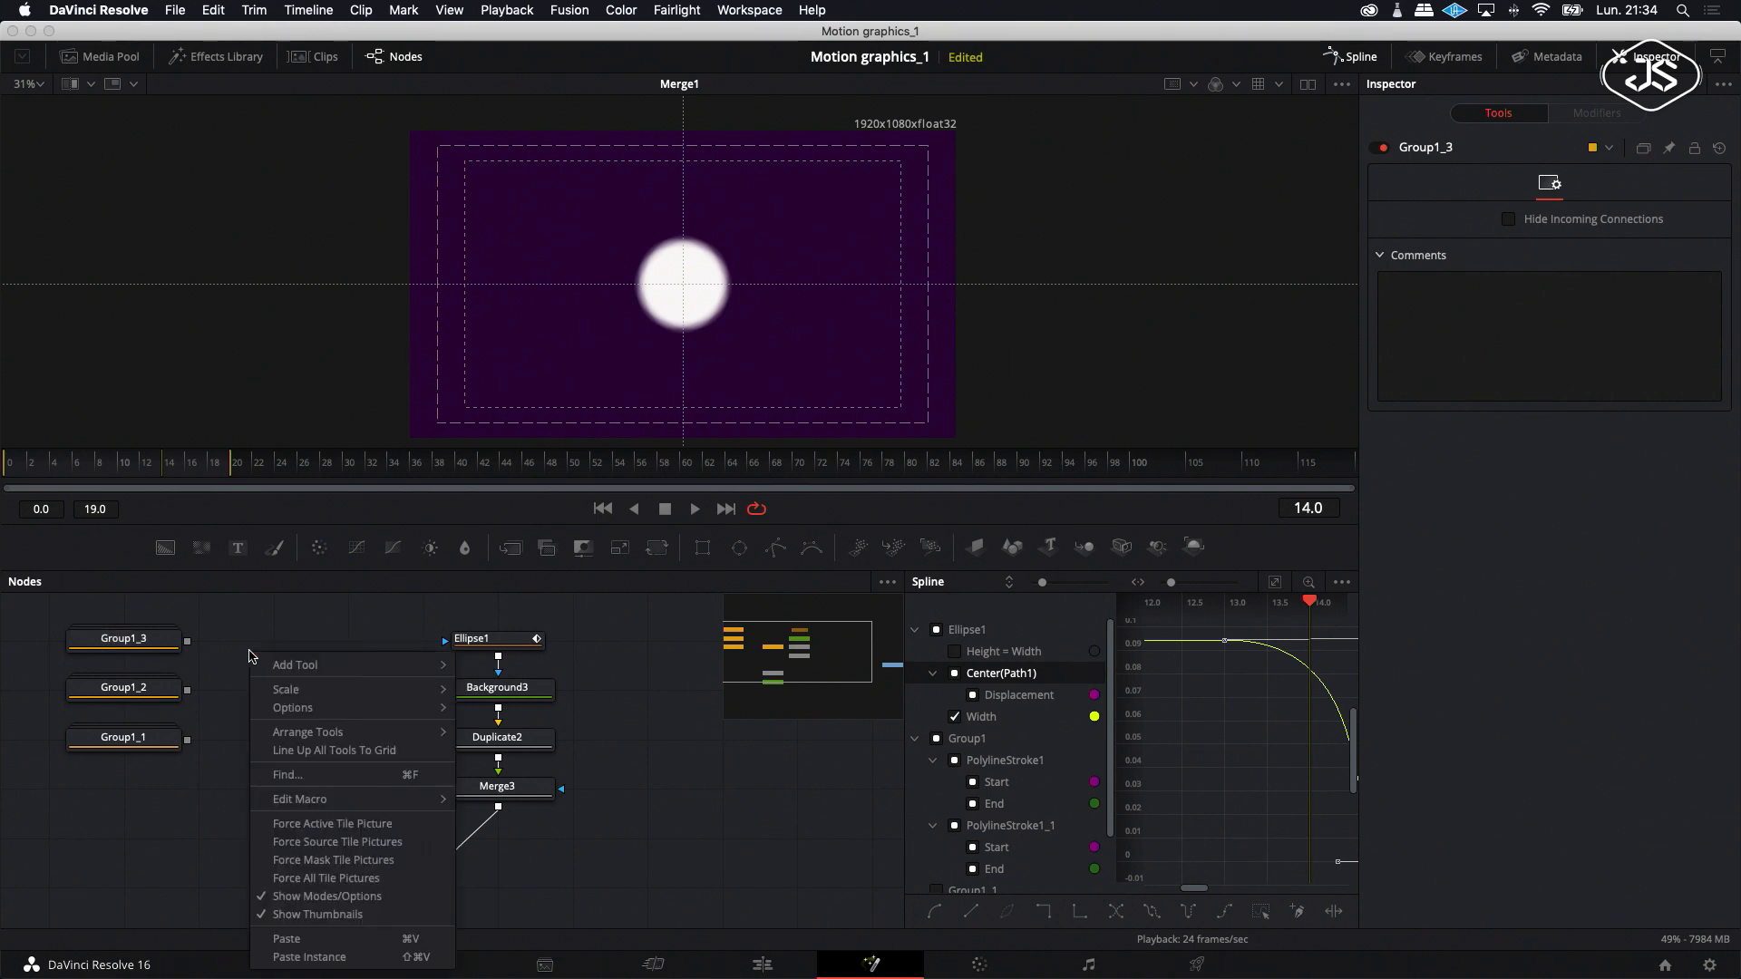
left_click(312, 939)
scroll(272, 706, "up", 2)
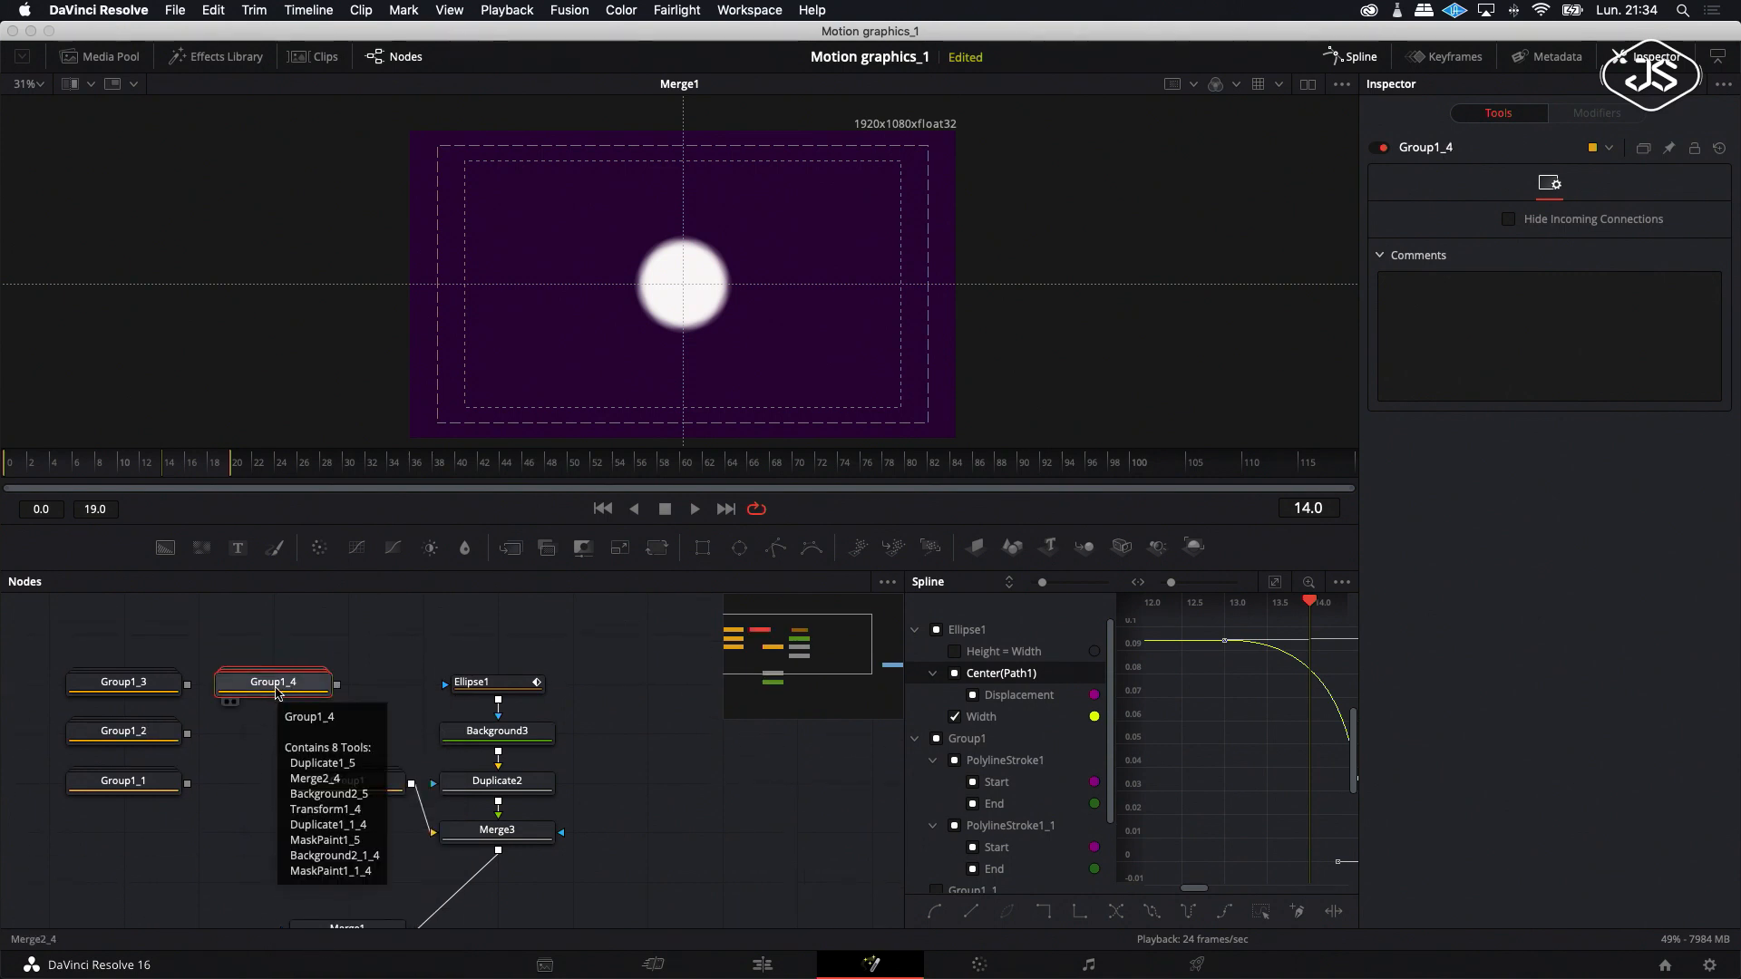
left_click_drag(277, 694, 166, 642)
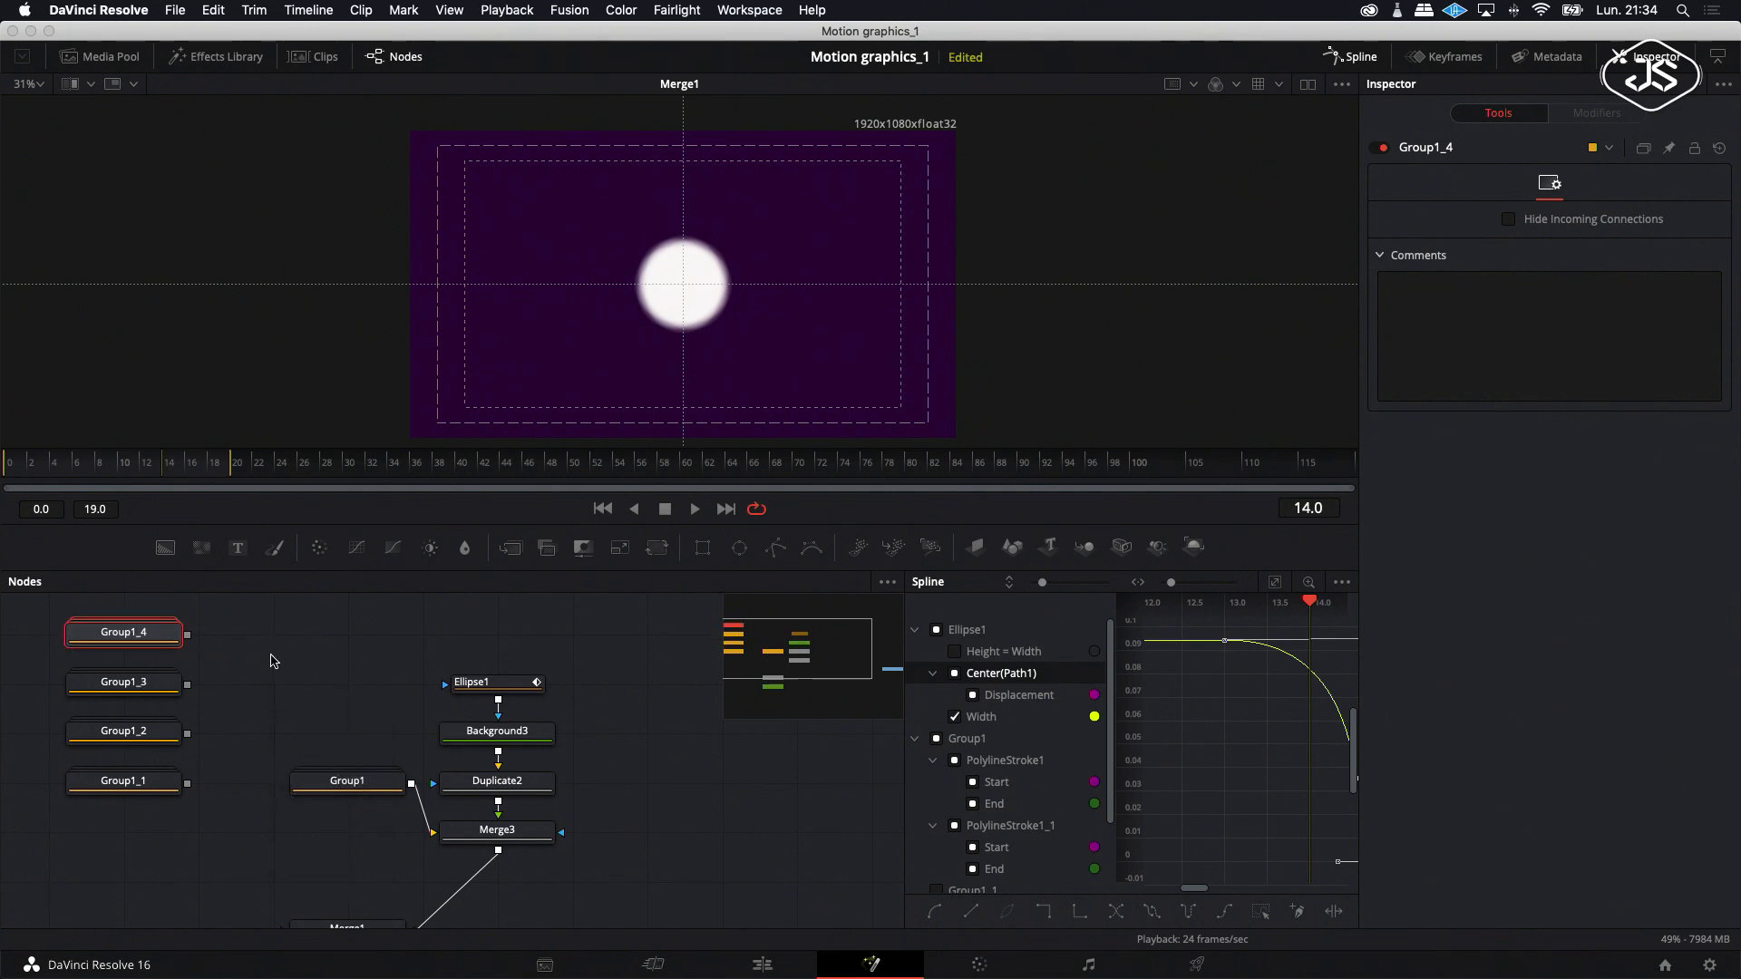
left_click(271, 662)
Move the column of four Group1 copies farther left, away from Group1.
scroll(272, 662, "left", 5)
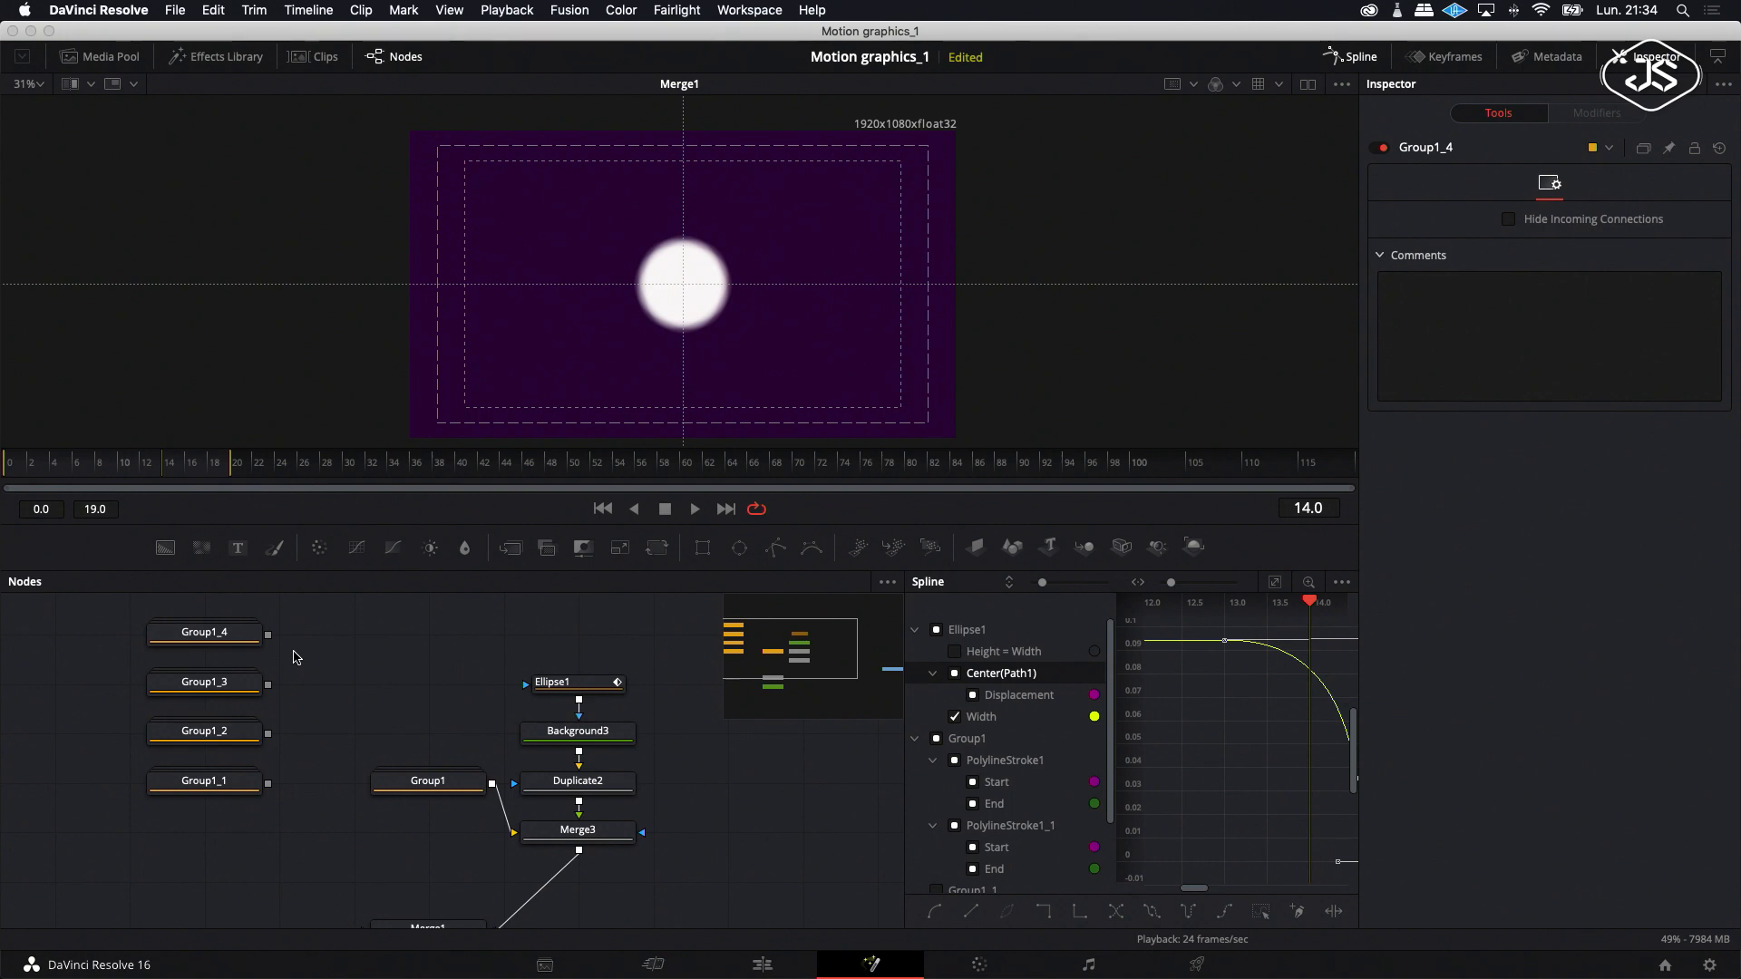
left_click_drag(292, 613, 124, 791)
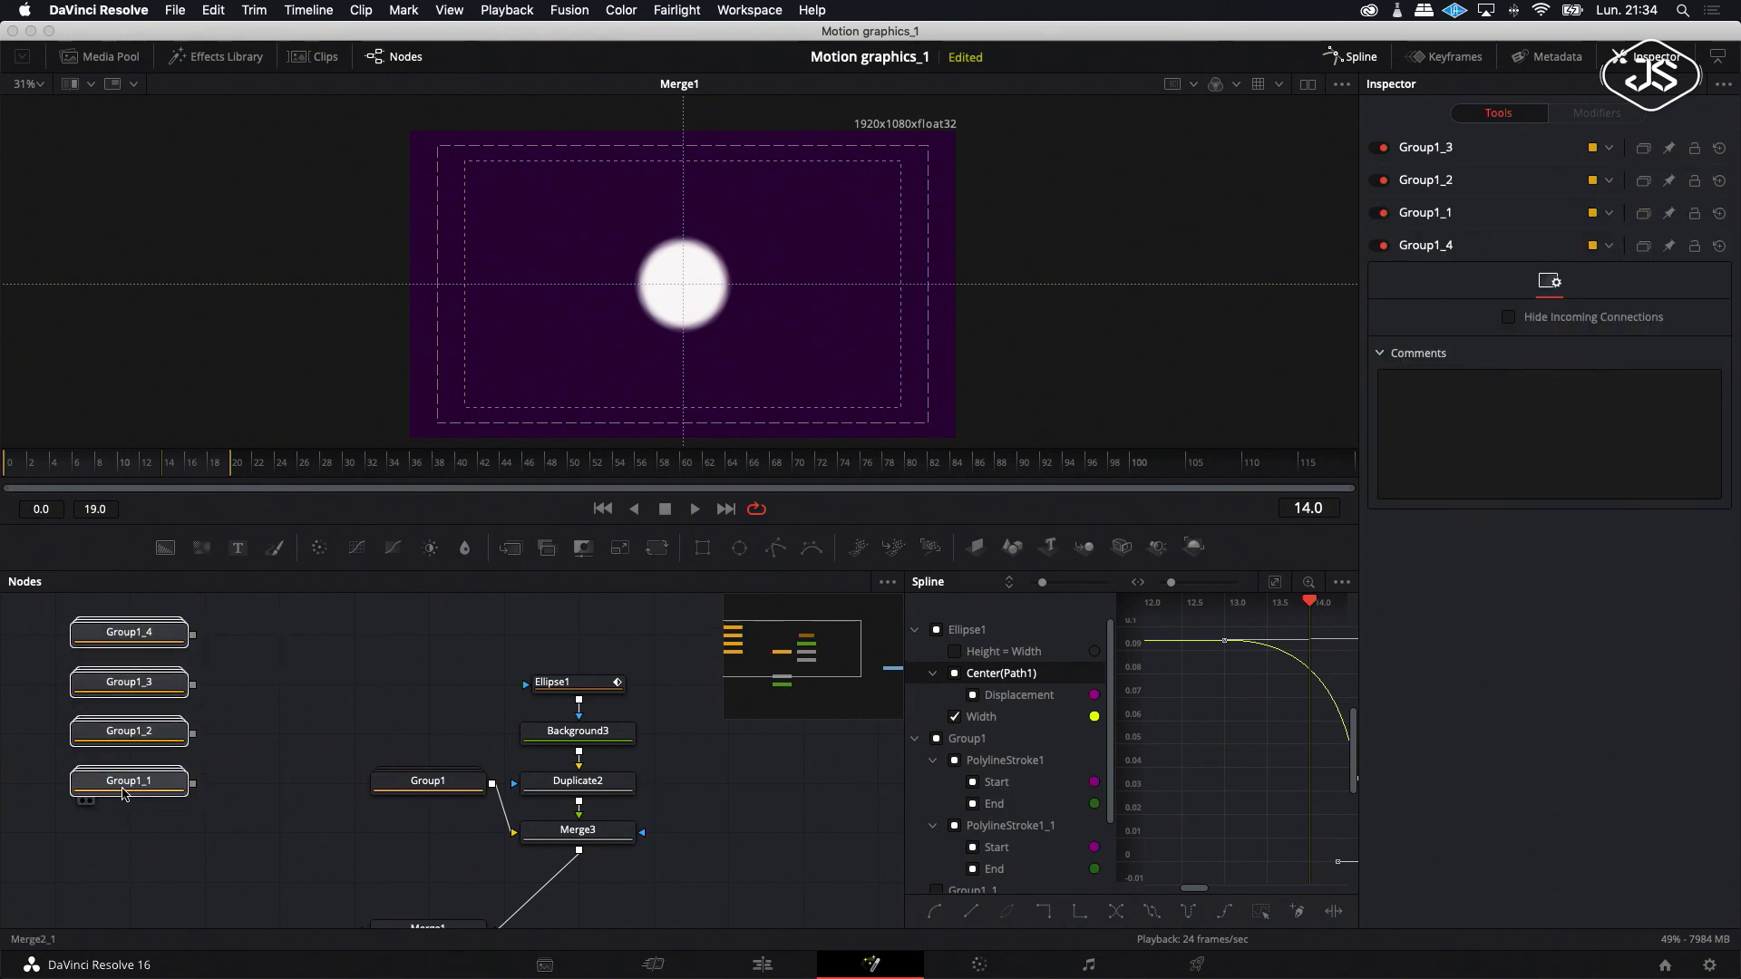
left_click(241, 749)
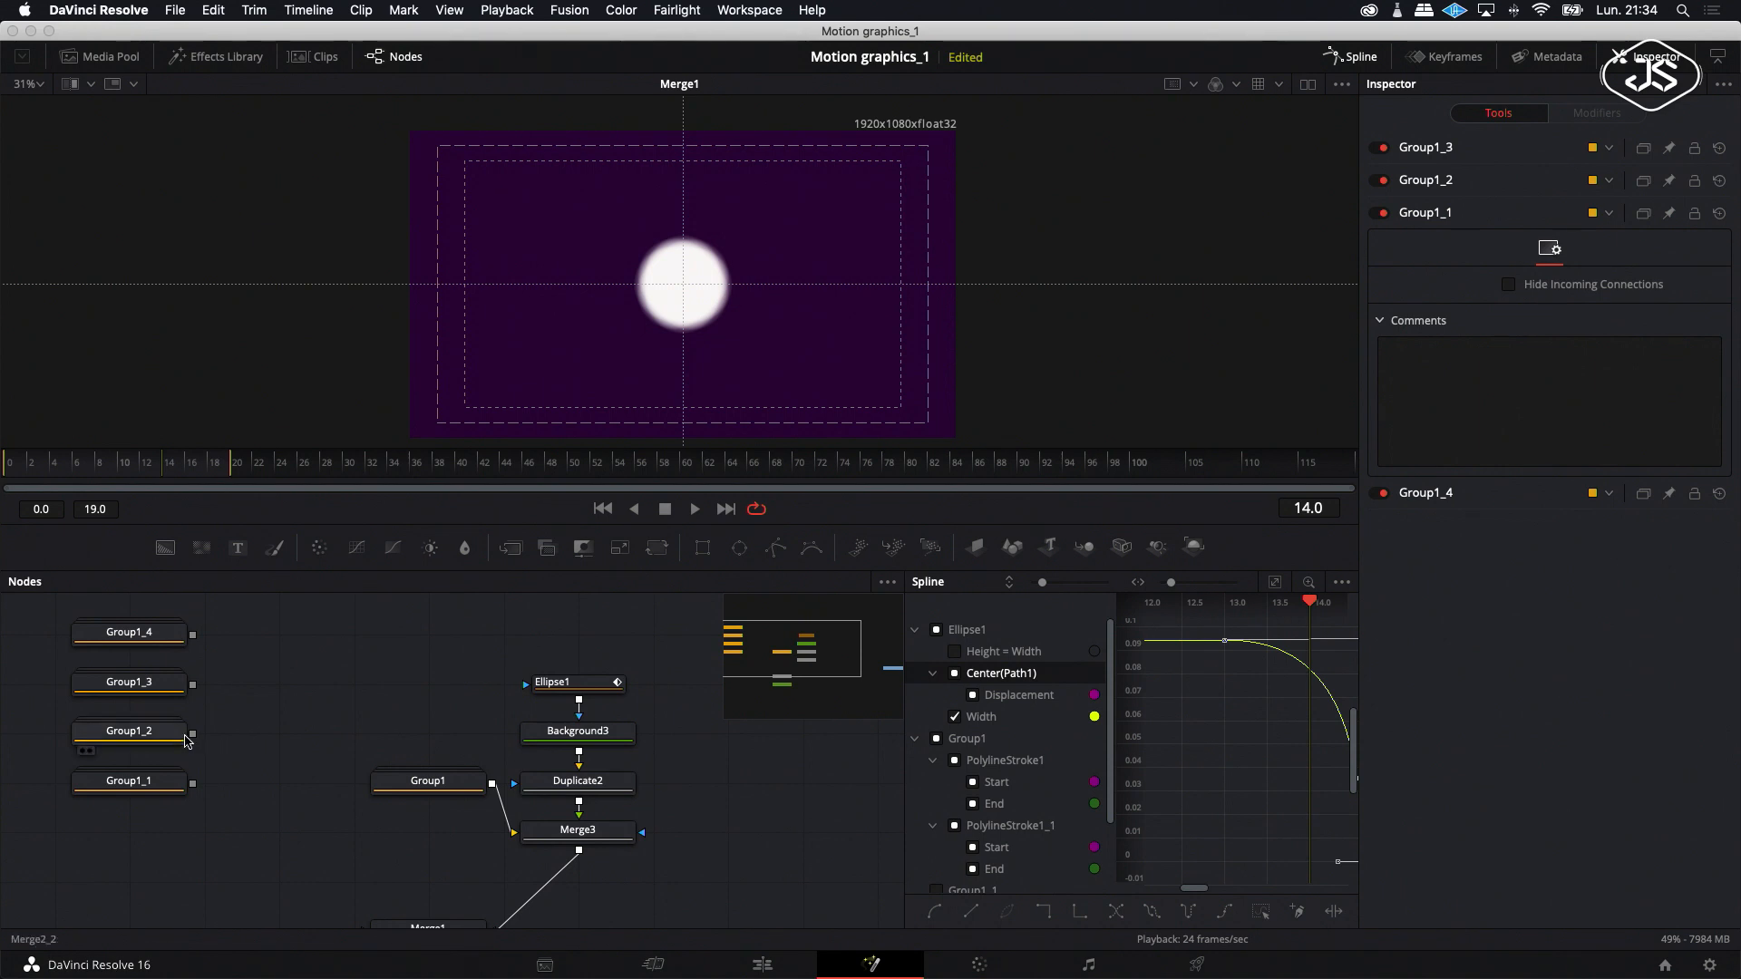
Combine Group1_1 to Group1_4 through a vertical chain of three Merge nodes, each aligned beside the copy it adds.
left_click_drag(194, 736, 193, 783)
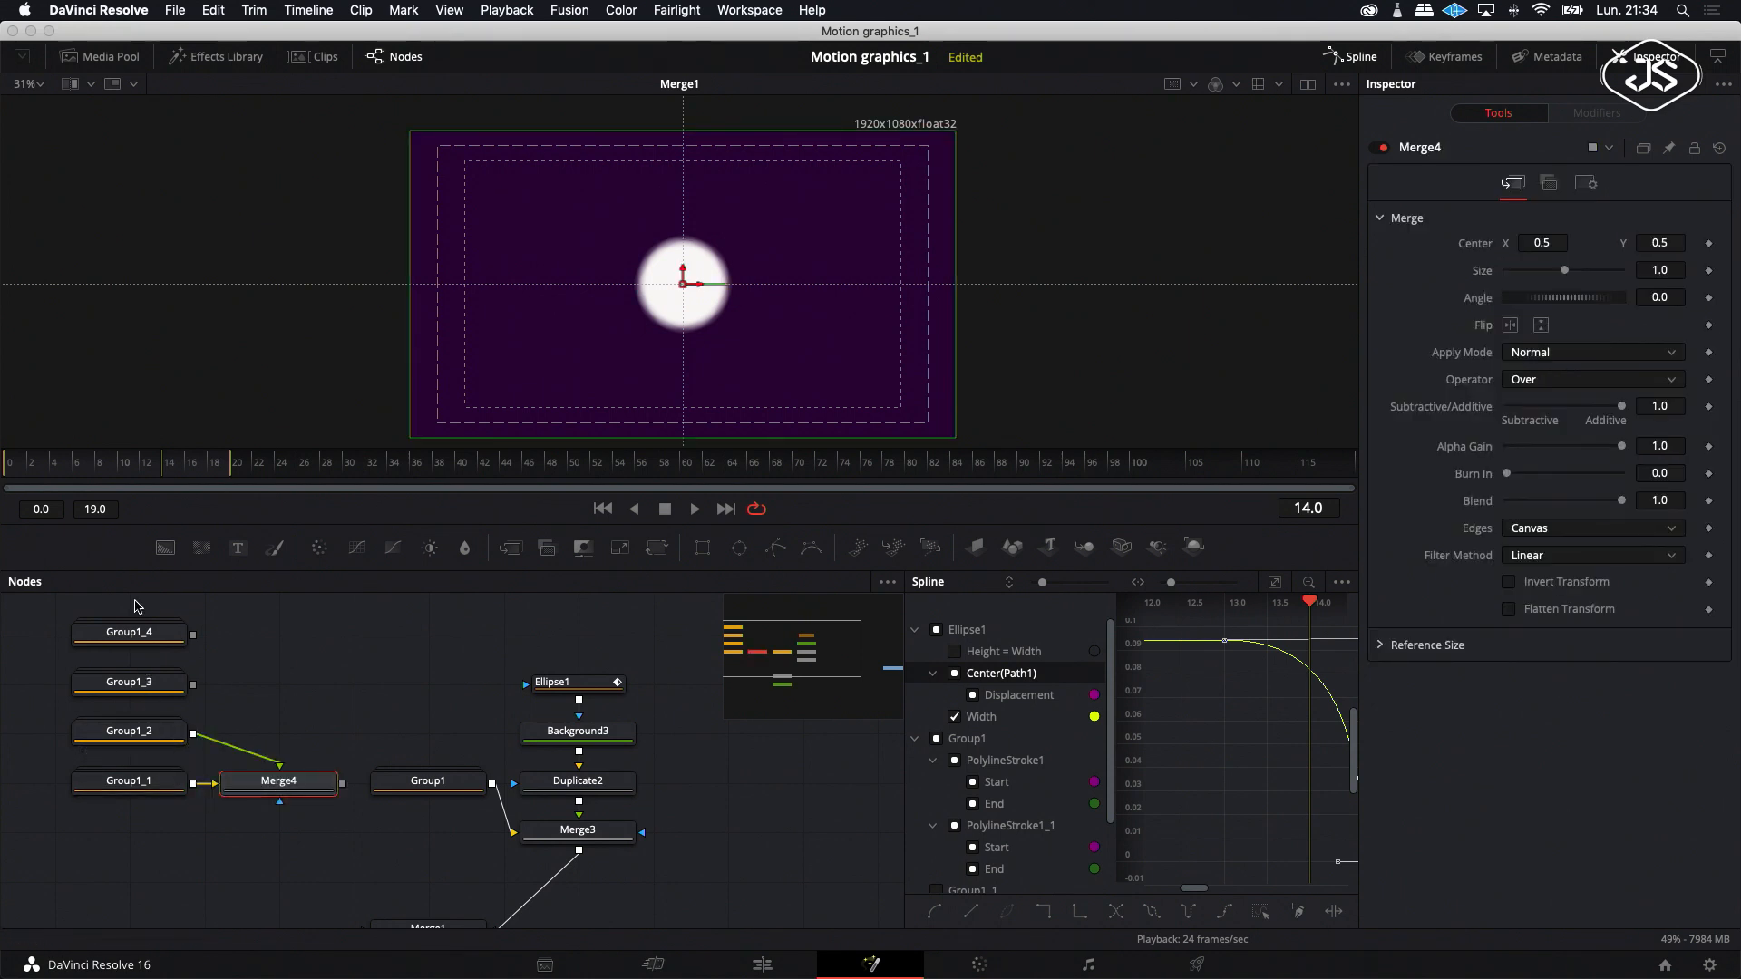
left_click(138, 654)
left_click_drag(272, 782, 272, 731)
left_click_drag(193, 689, 281, 692)
left_click_drag(194, 634, 280, 632)
left_click(243, 810)
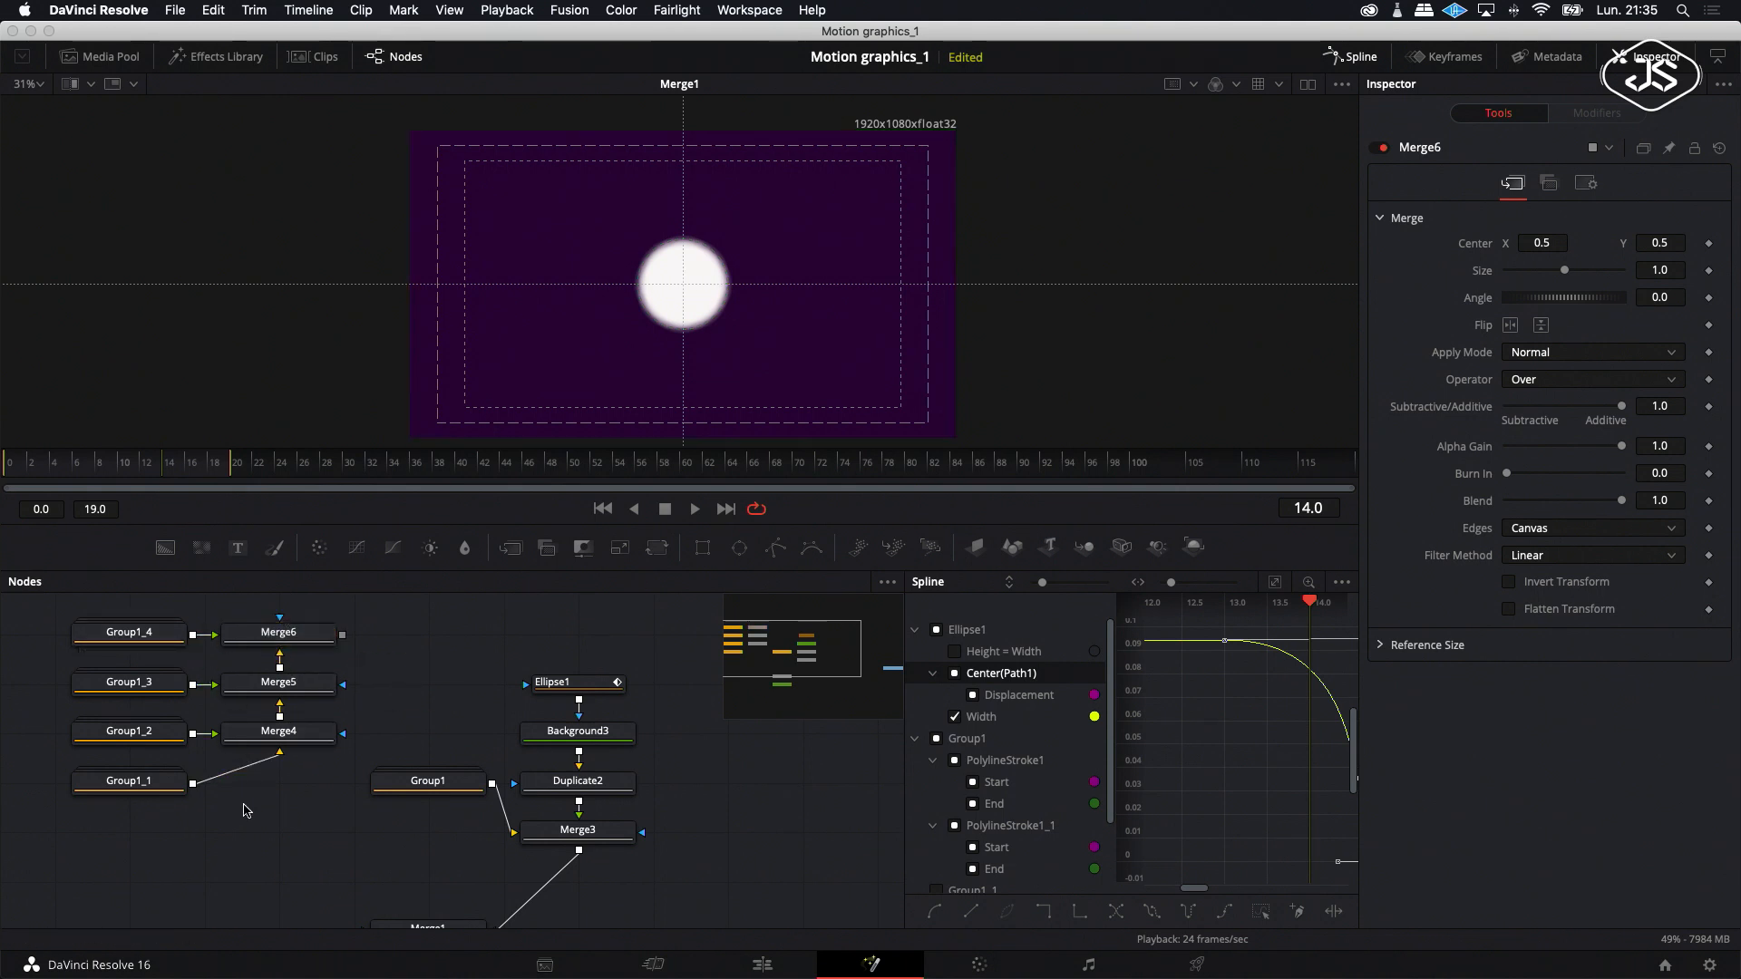
Move Group1 up so it sits level with Ellipse1.
scroll(417, 644, "left", 1)
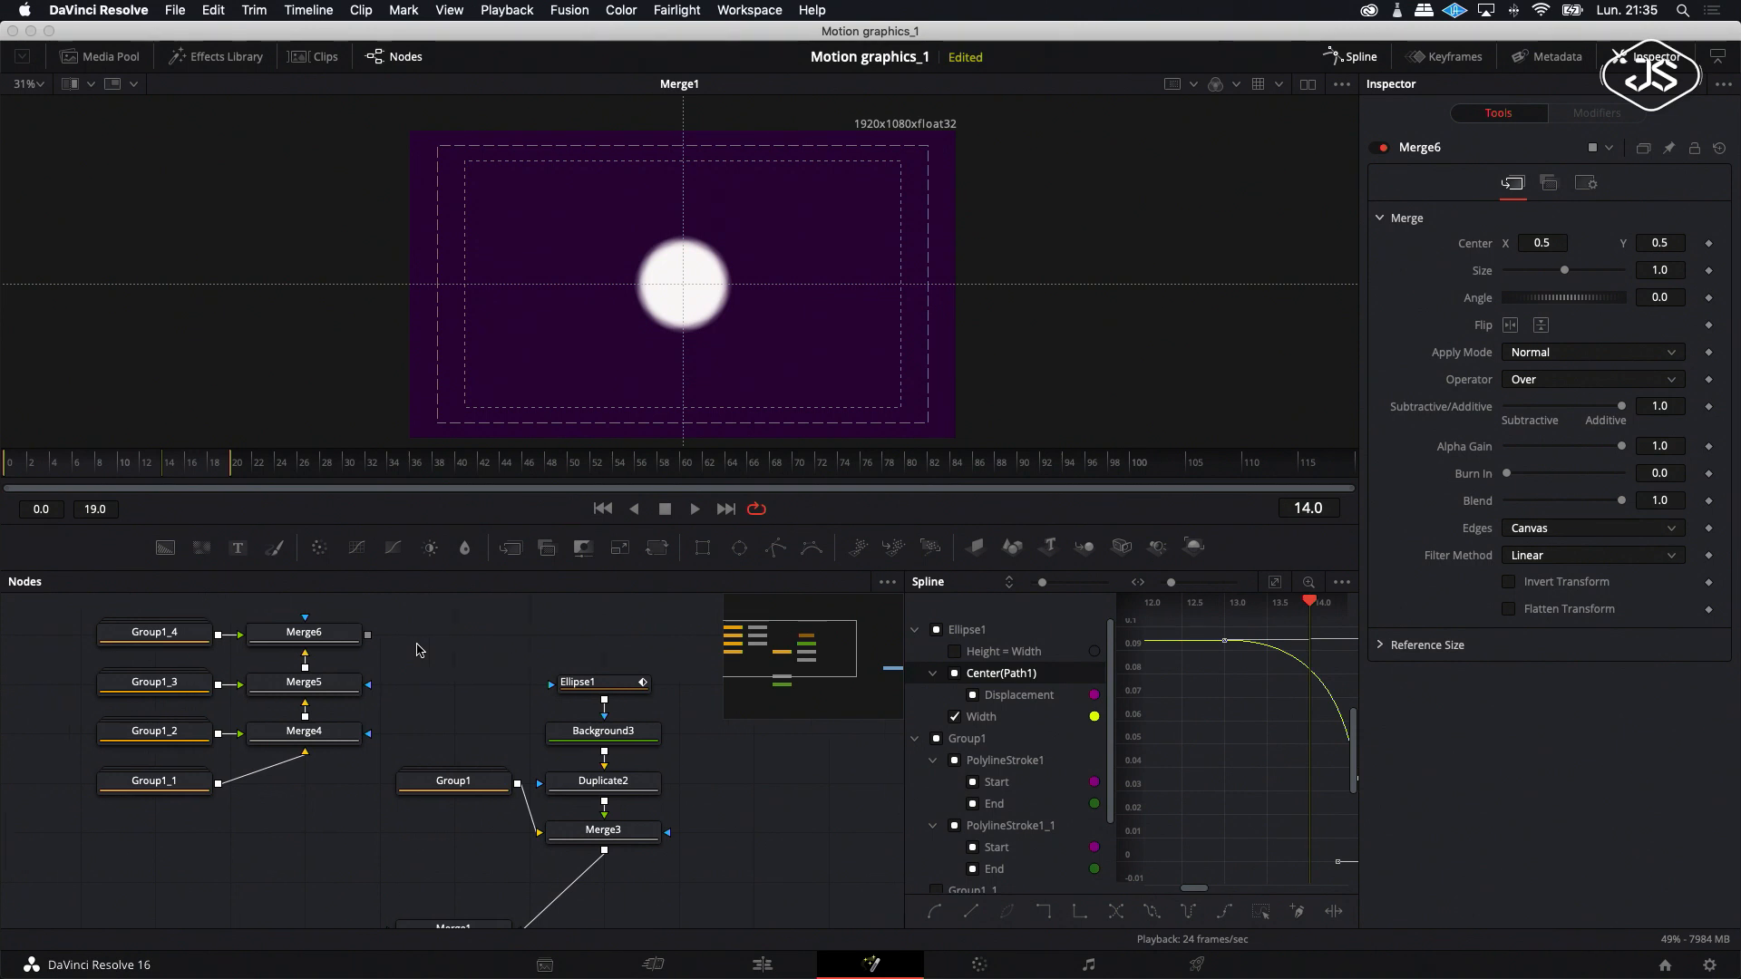
scroll(417, 650, "left", 1)
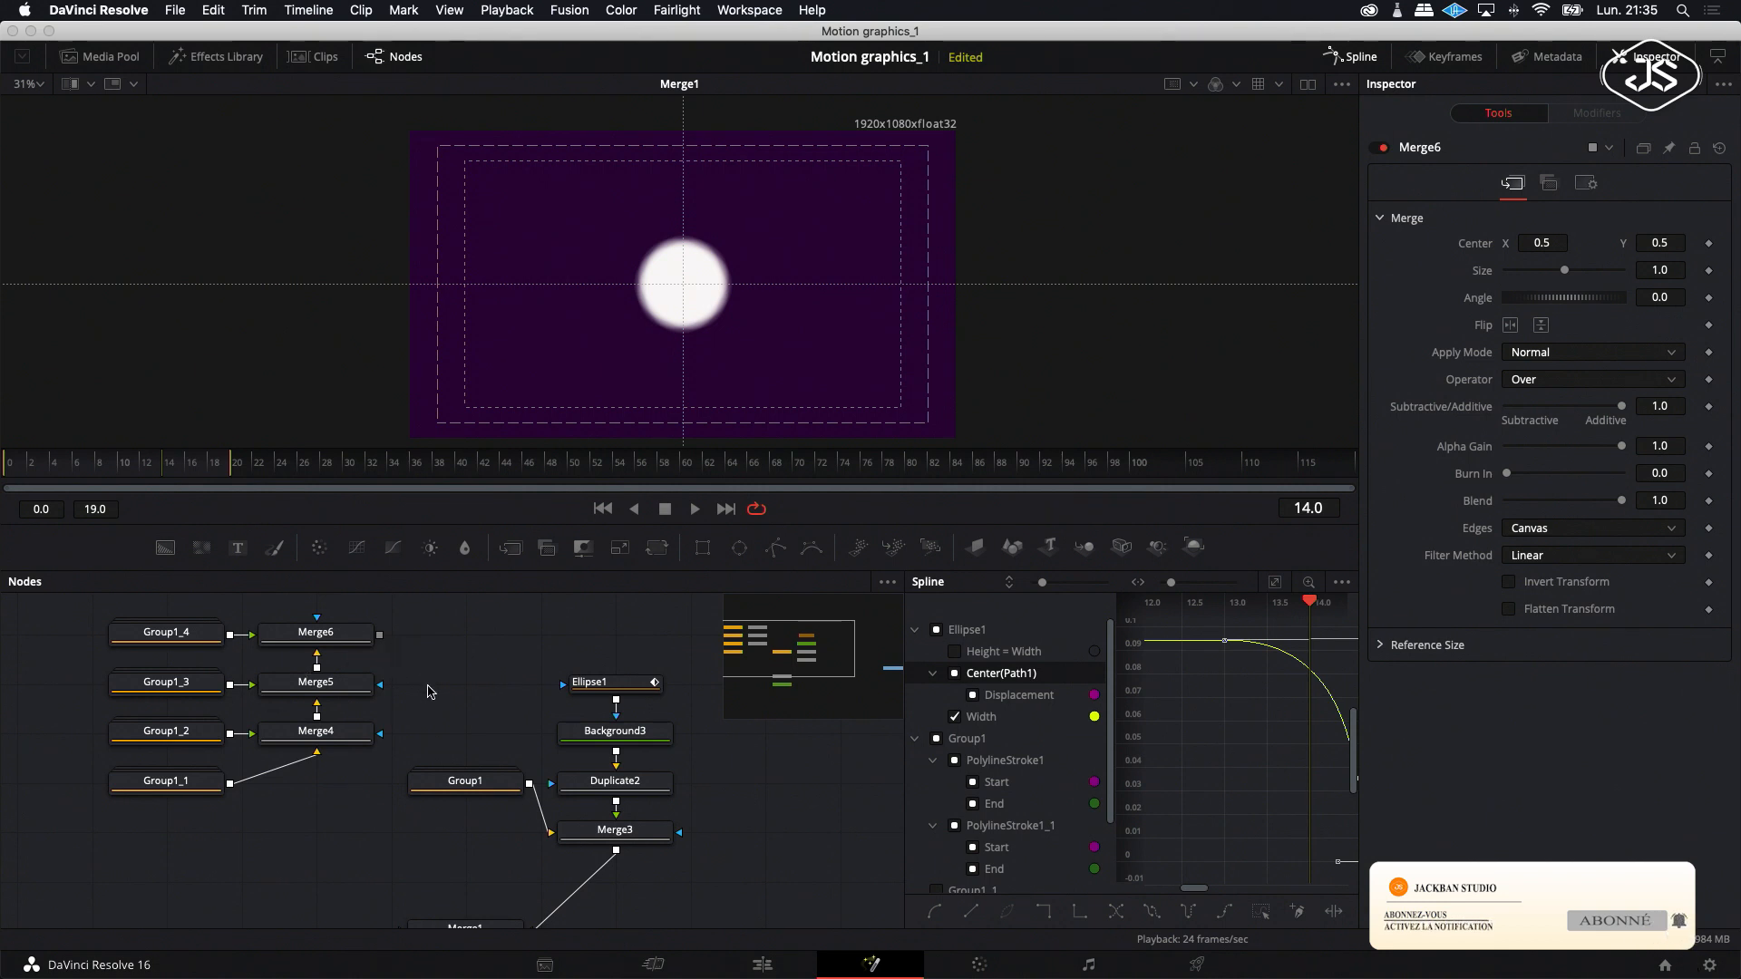
scroll(429, 691, "down", 3)
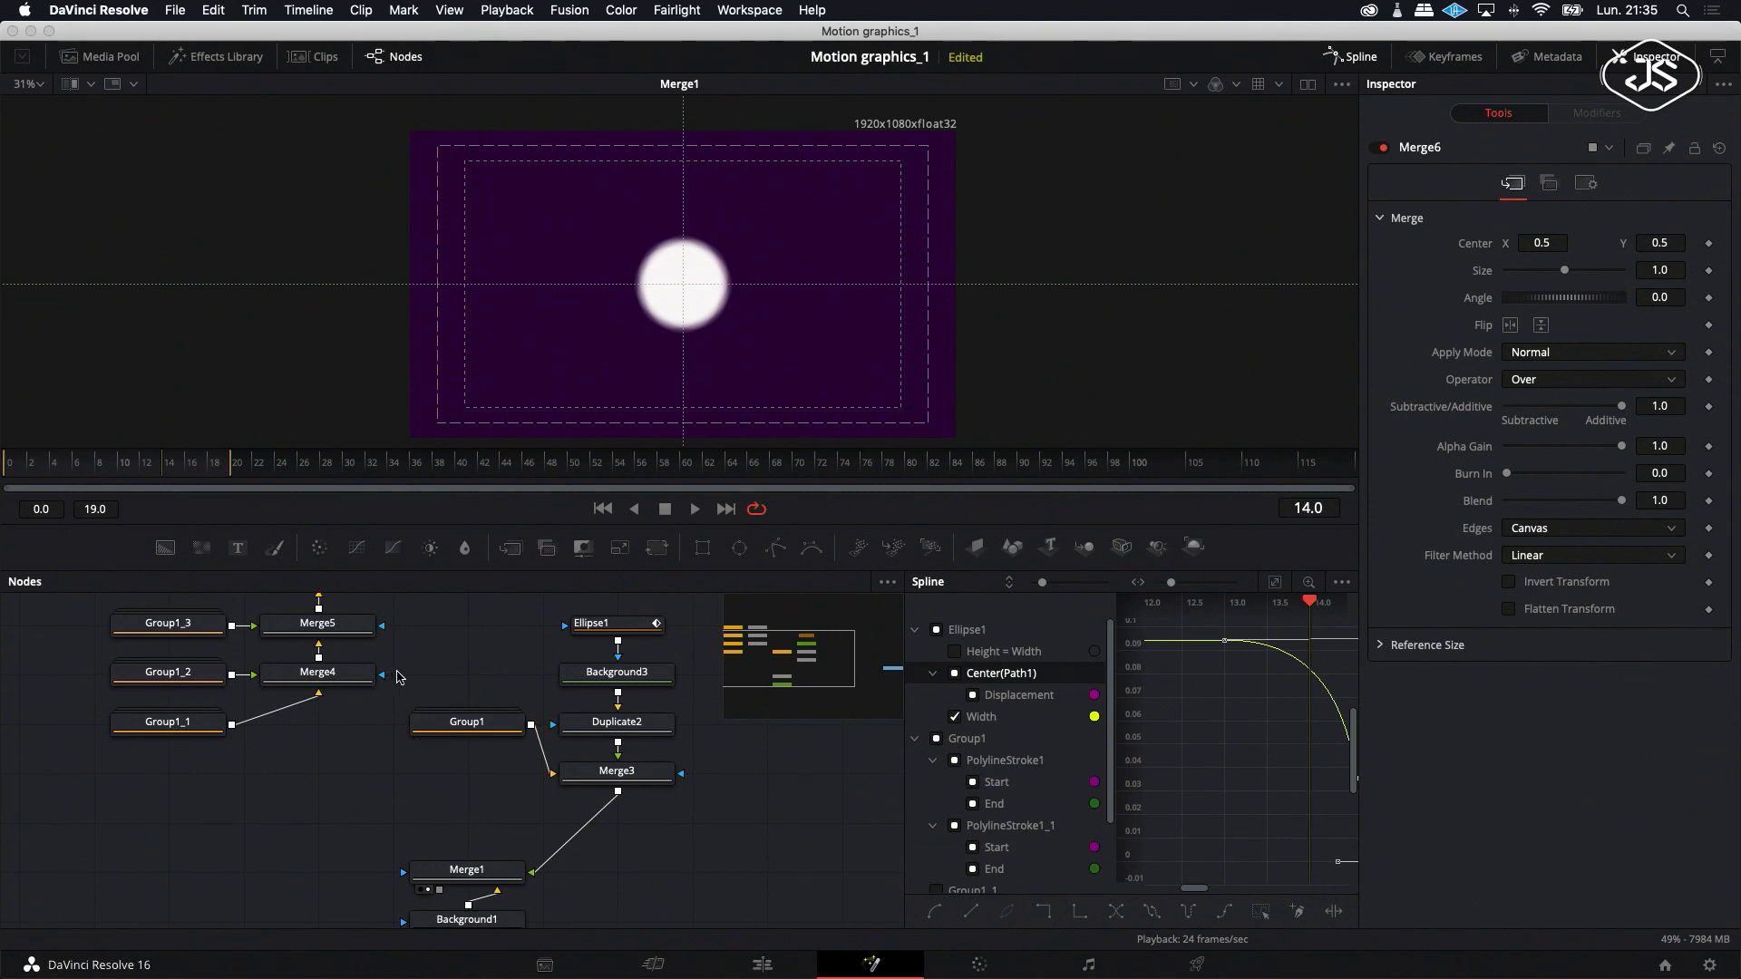
left_click_drag(479, 727, 479, 628)
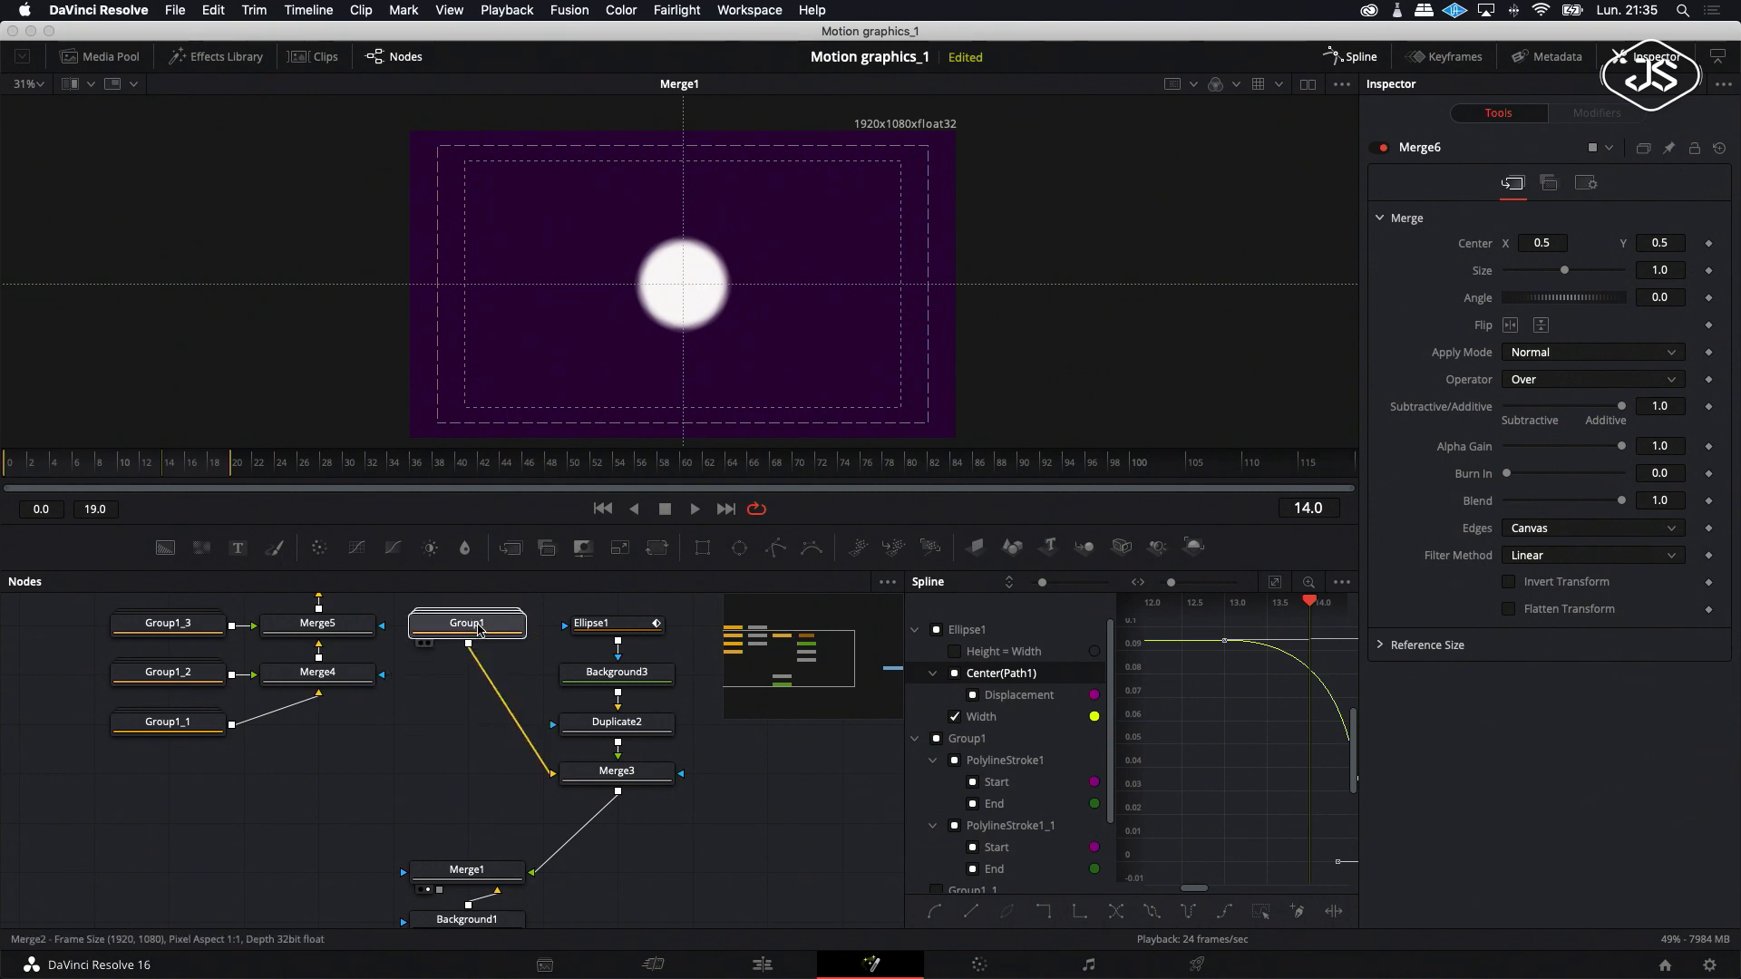
scroll(479, 635, "up", 3)
left_click_drag(166, 601, 333, 749)
left_click_drag(295, 807, 267, 832)
left_click(360, 820)
key("super+z")
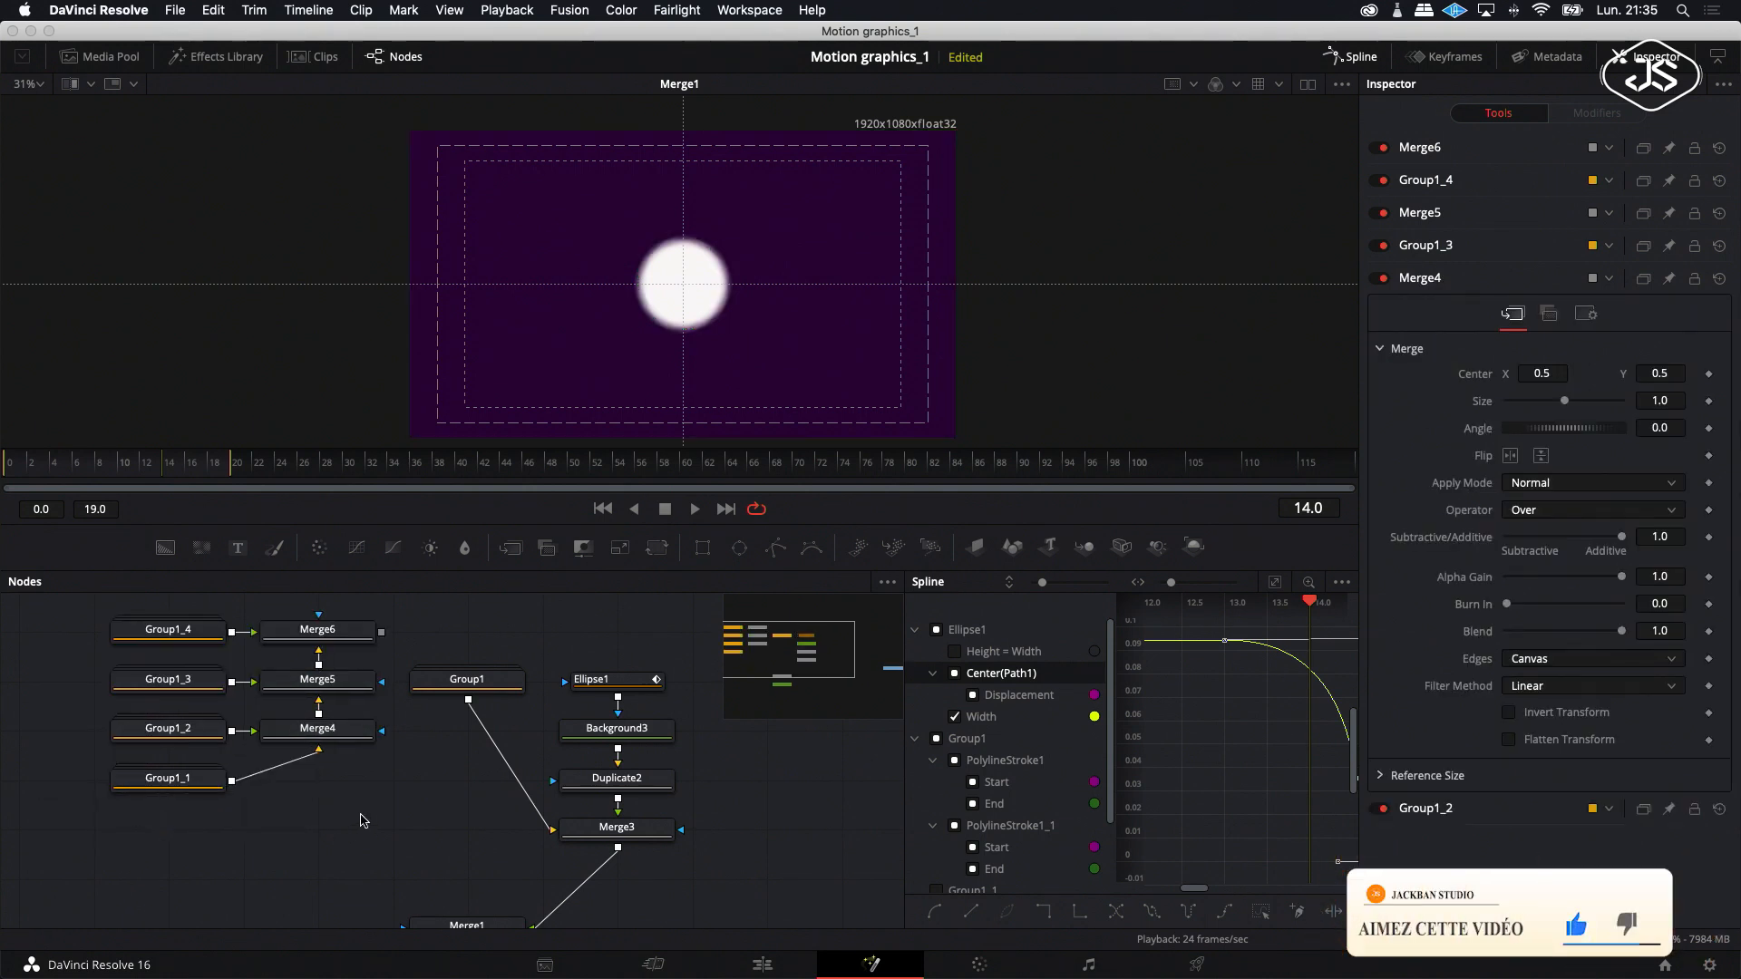
Move the four Group1 copies with their Merge nodes down and left, and shift Merge1 with Background1 to the right.
left_click_drag(91, 606, 283, 838)
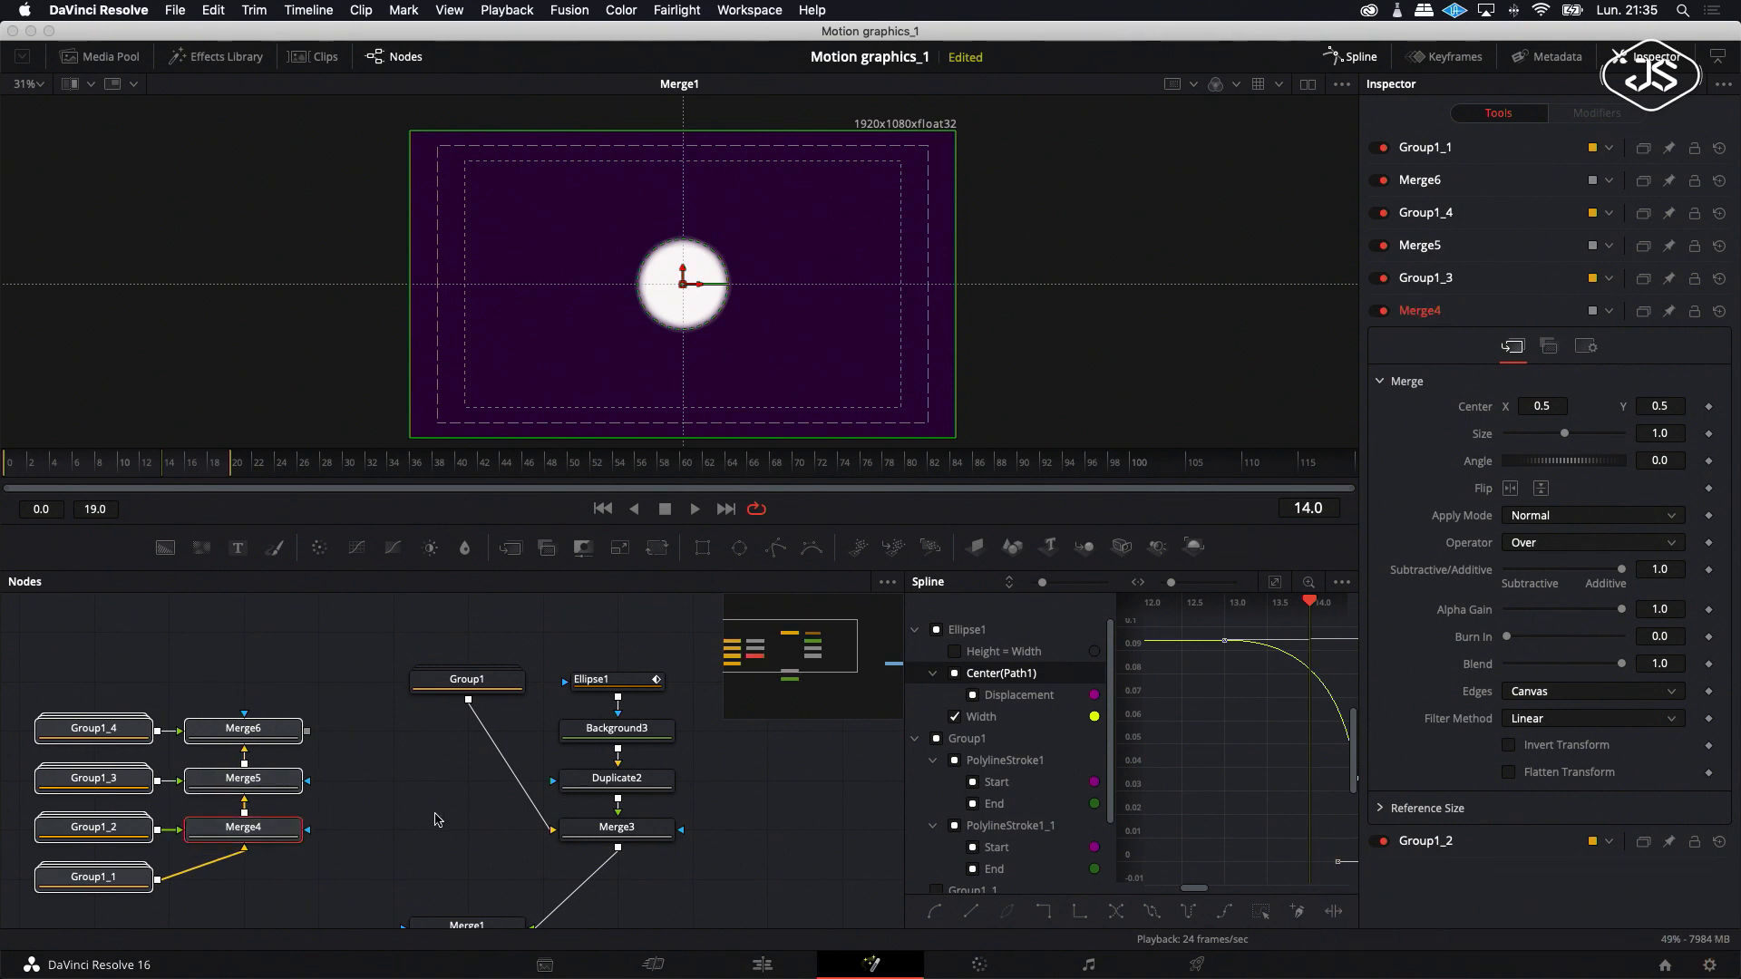
scroll(437, 815, "down", 3)
left_click_drag(460, 788, 548, 868)
left_click(548, 868)
scroll(479, 782, "down", 1)
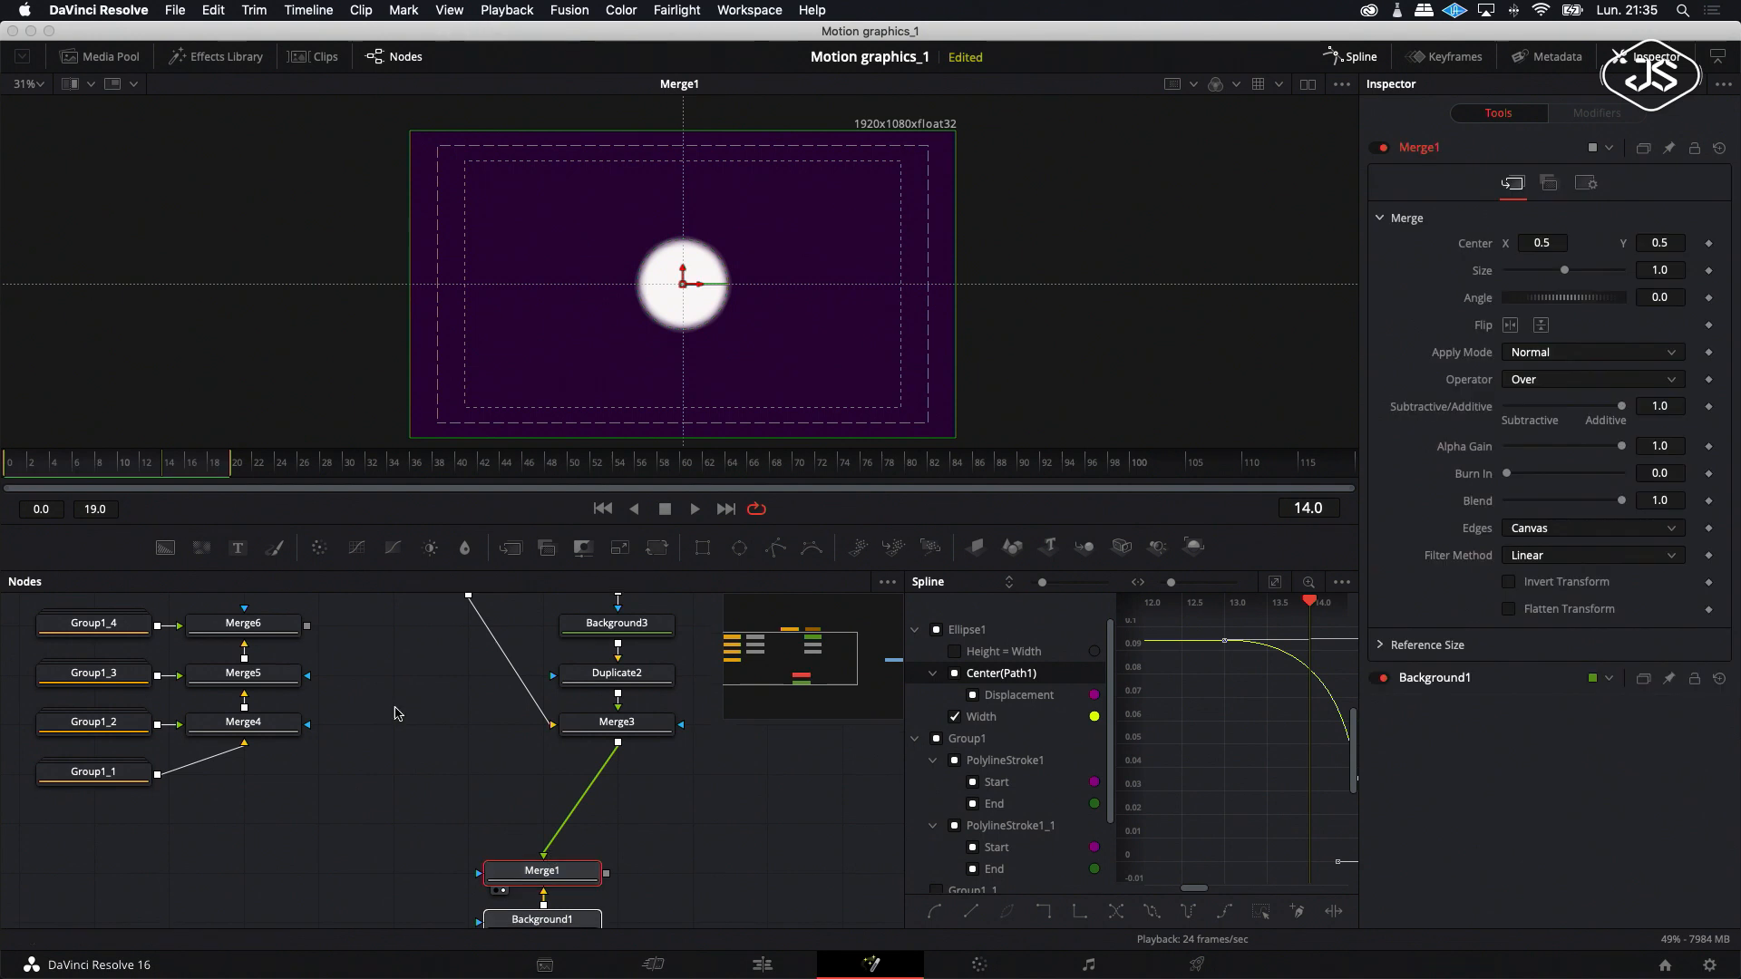
Merge the output of Merge6 over Merge3 with a new Merge node, placed directly between Merge3 and Merge1.
scroll(373, 690, "up", 2)
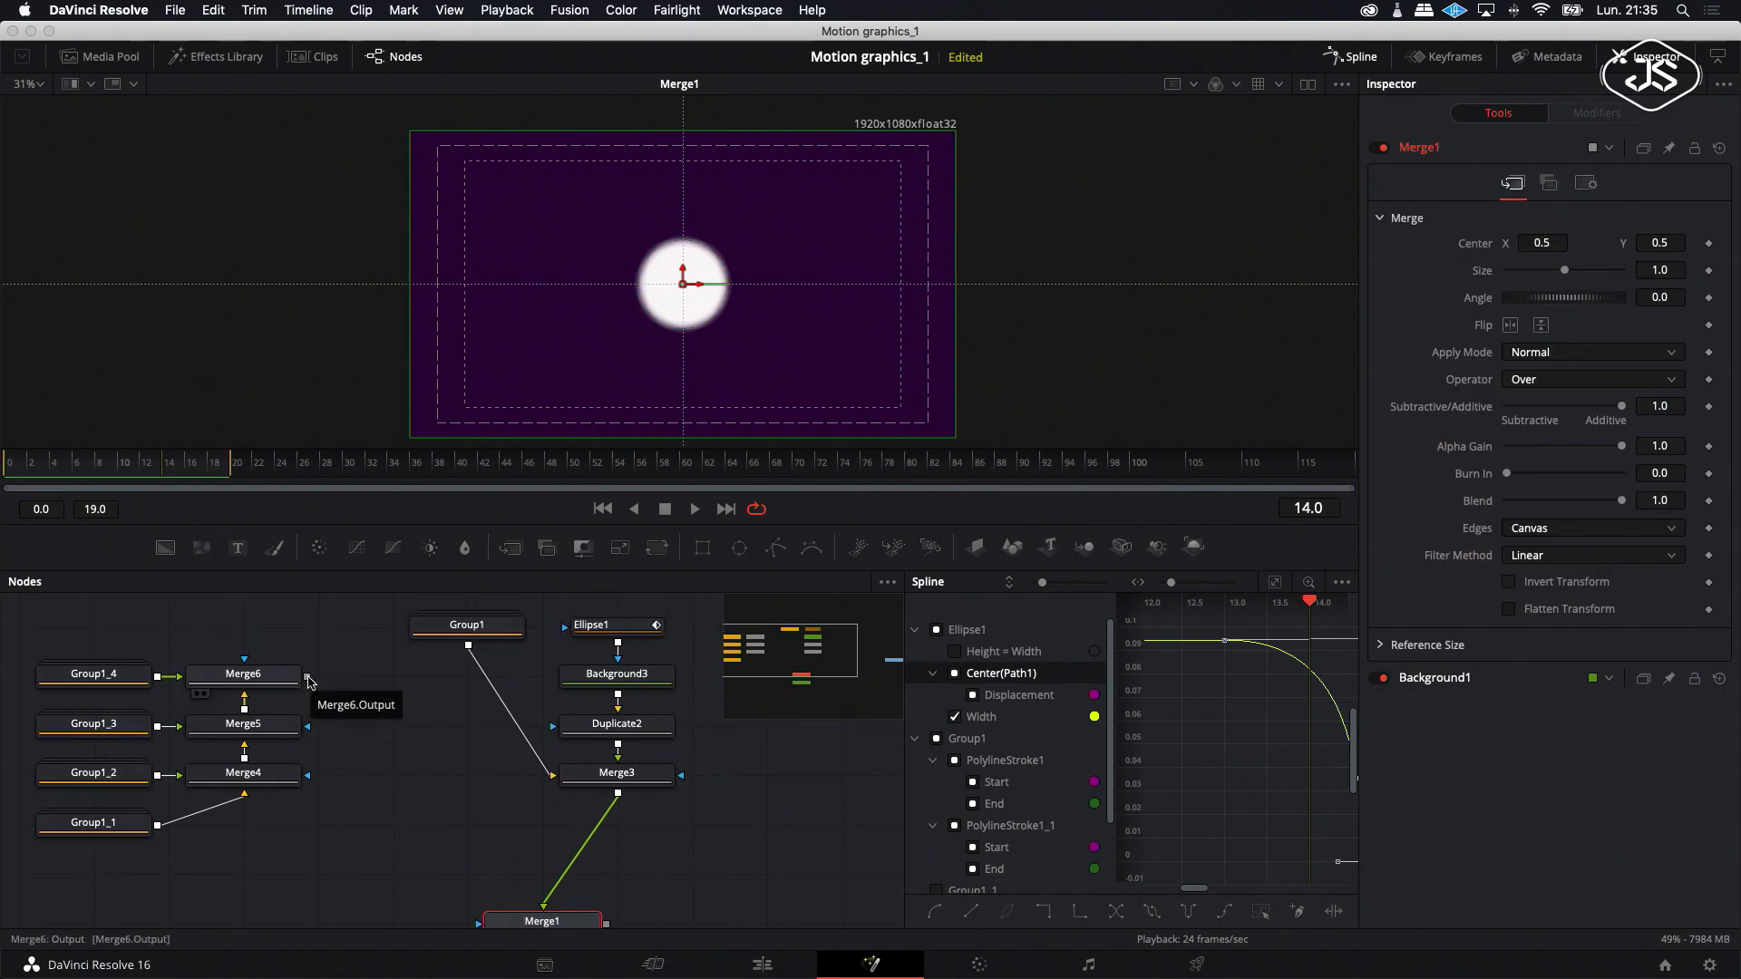
left_click_drag(307, 678, 622, 797)
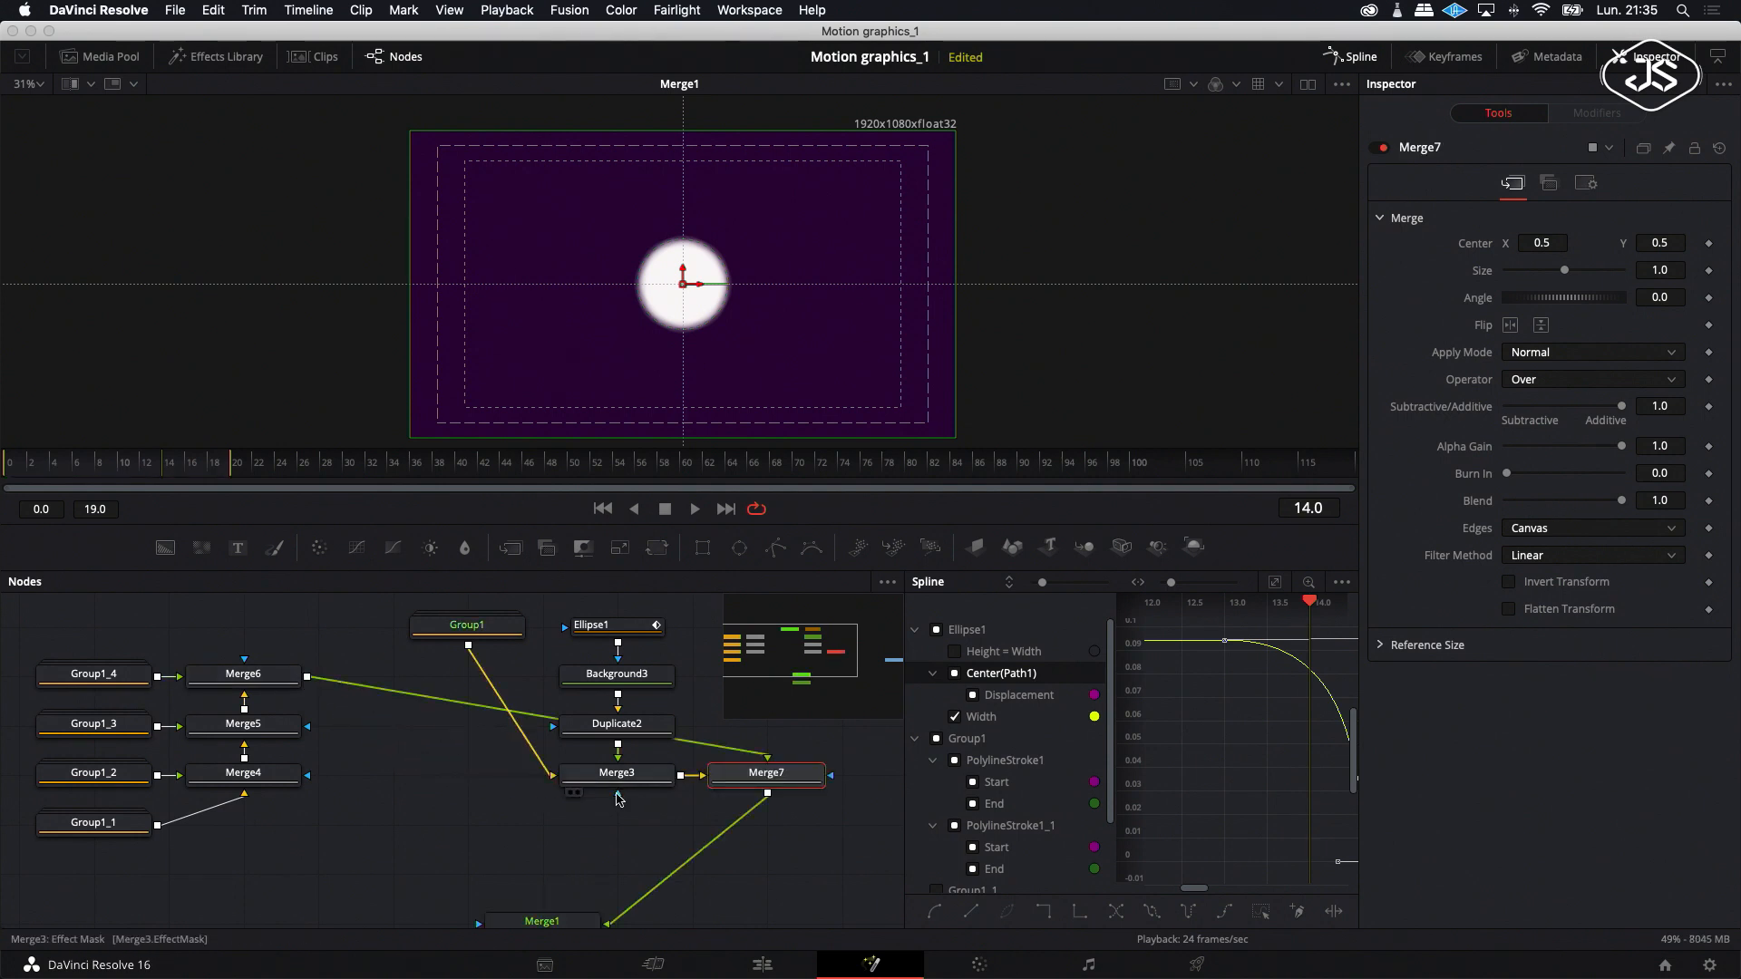
left_click_drag(789, 784, 635, 834)
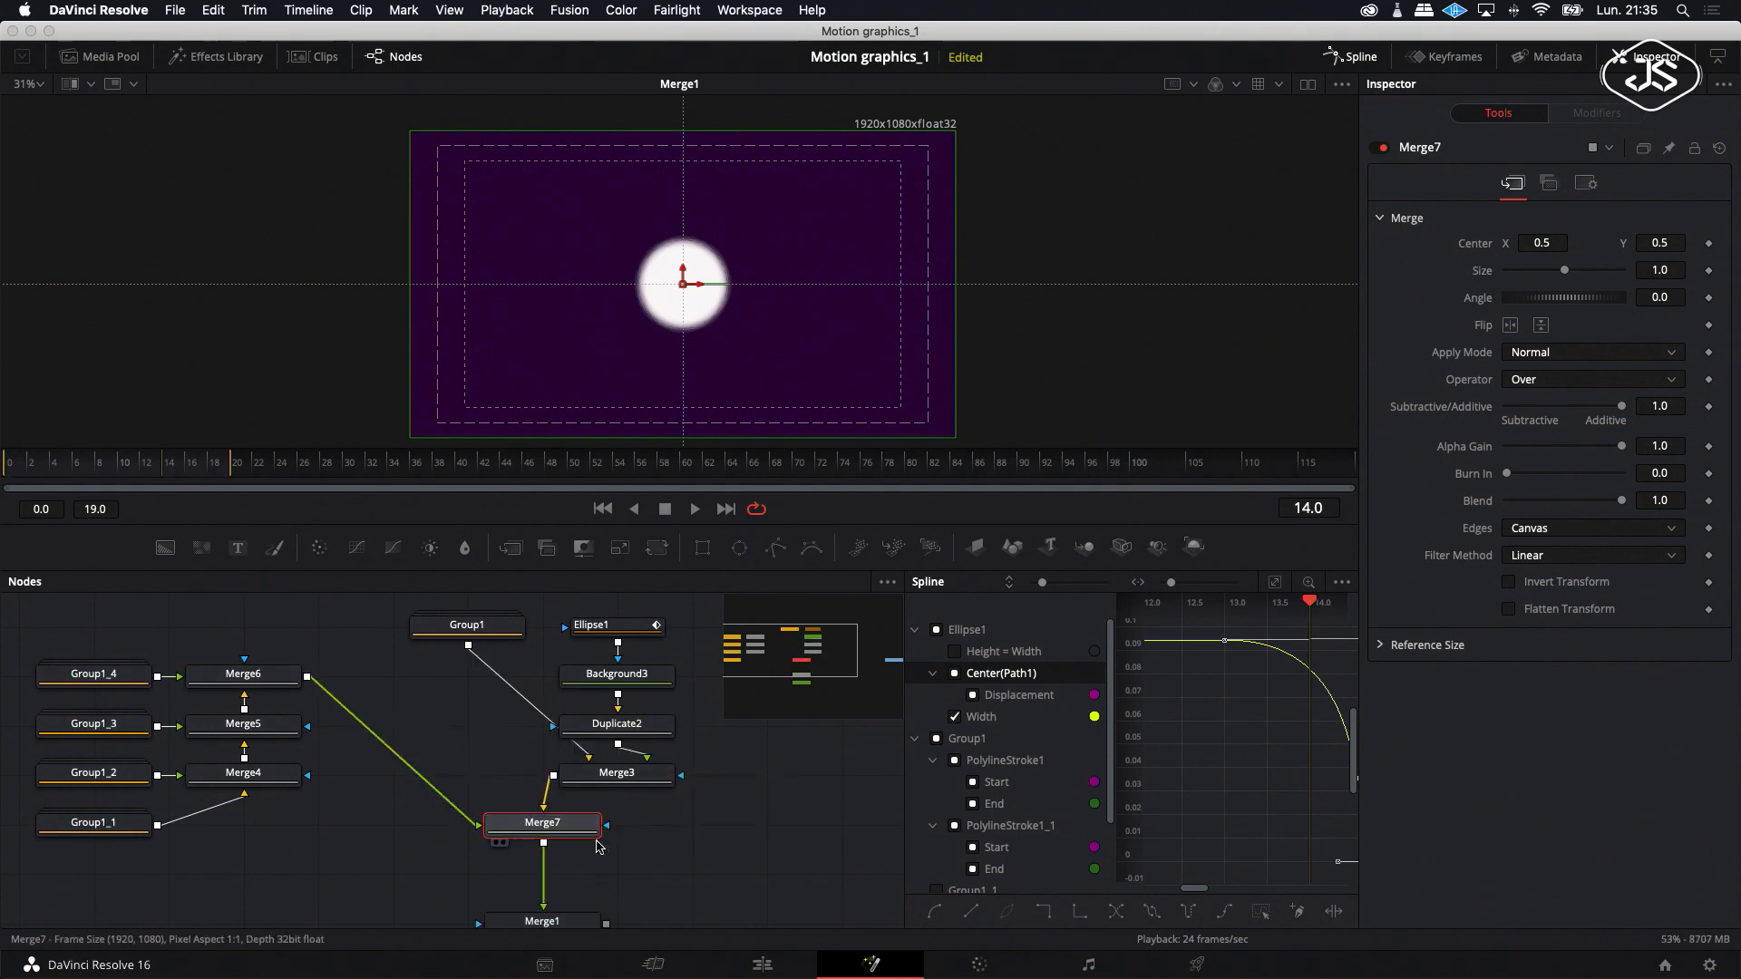
scroll(653, 855, "down", 2)
scroll(653, 855, "up", 2)
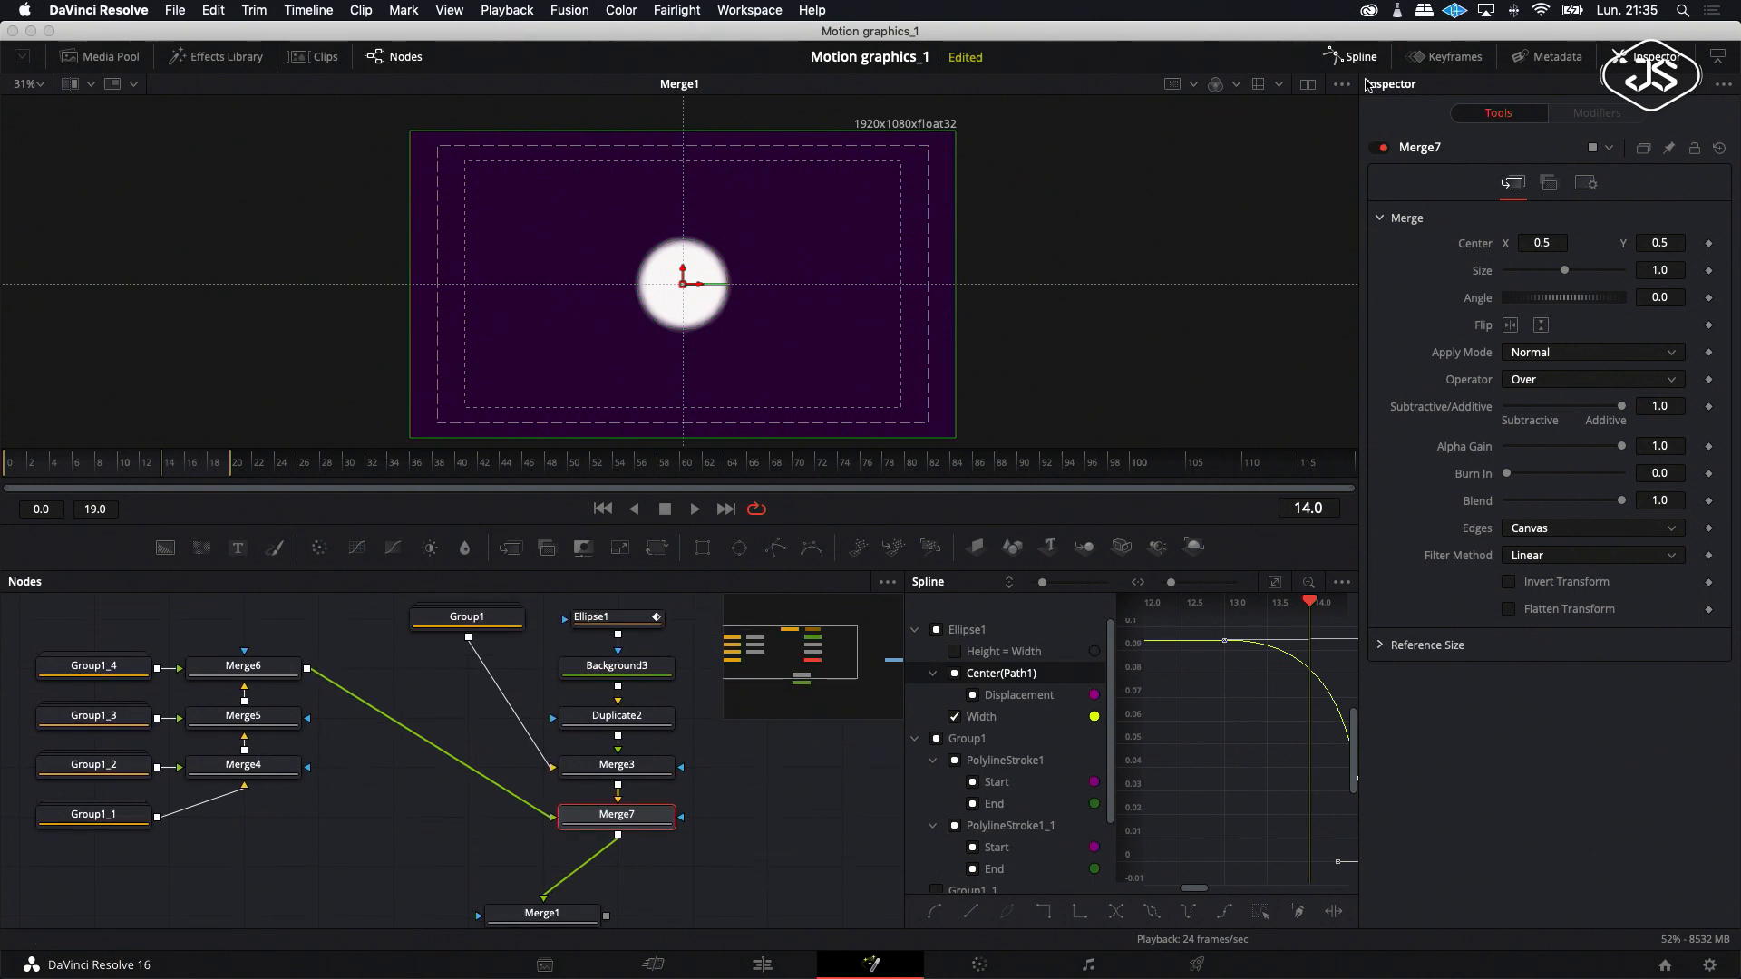
Replace the Spline editor with the Keyframes editor, fit its tracks to view and bring up the Group1 copies.
left_click(1360, 60)
left_click(1446, 65)
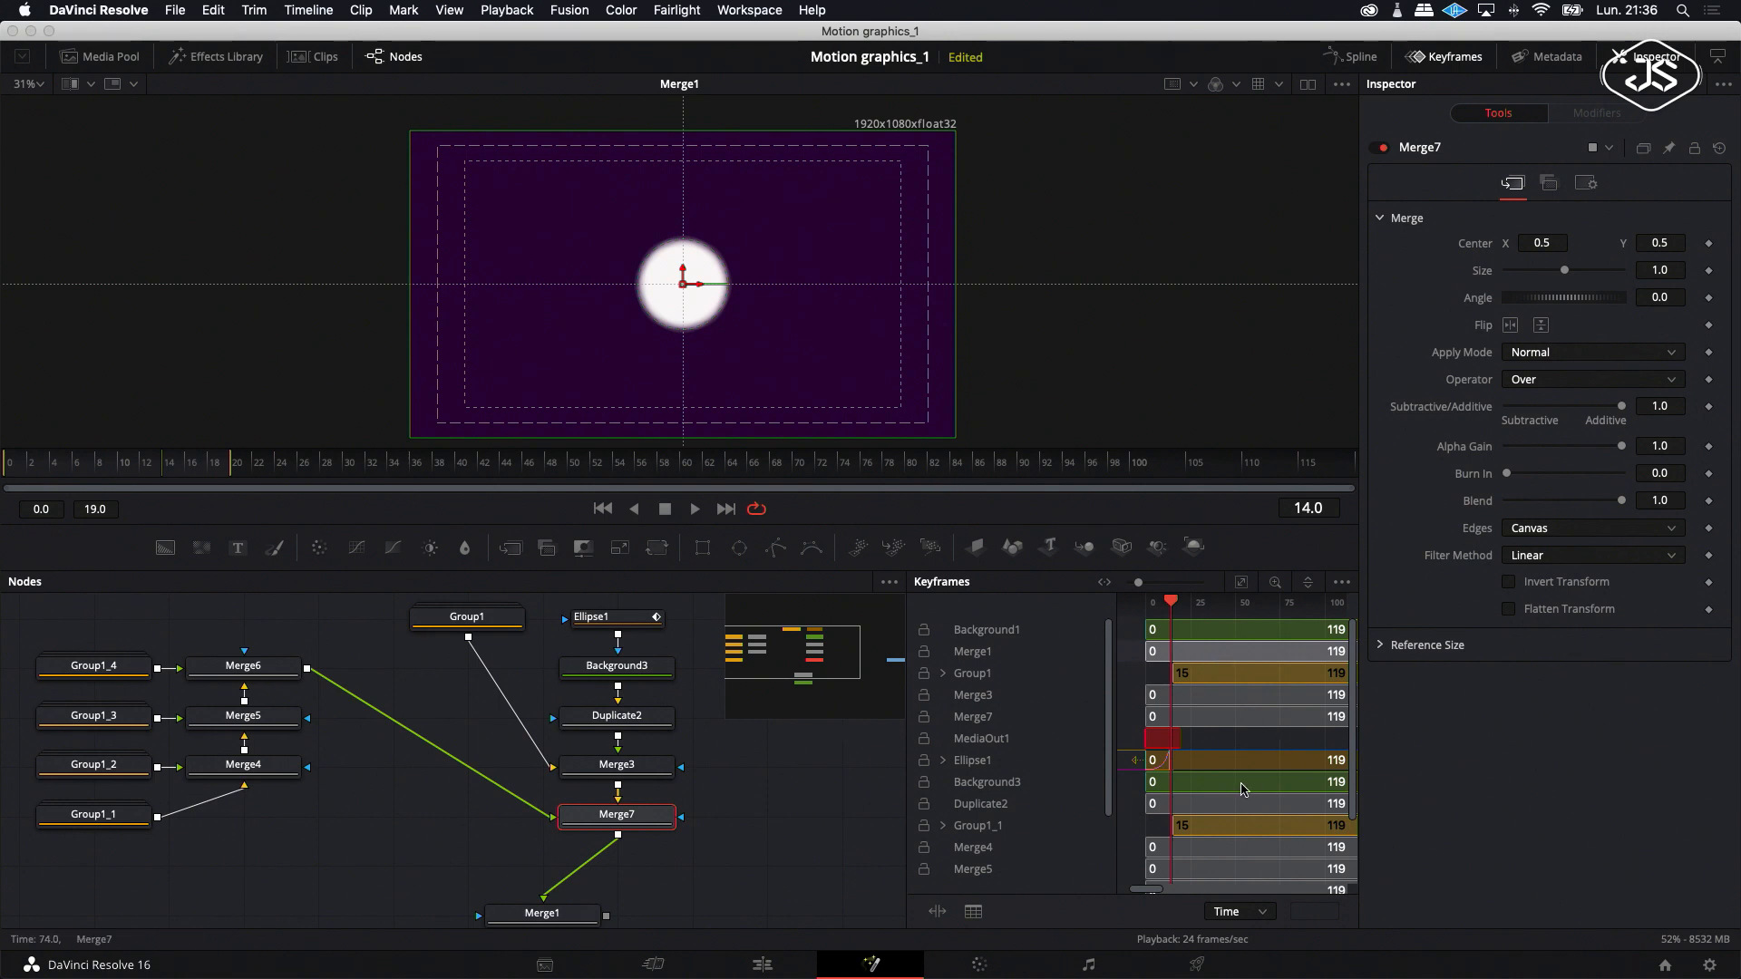
left_click(1245, 583)
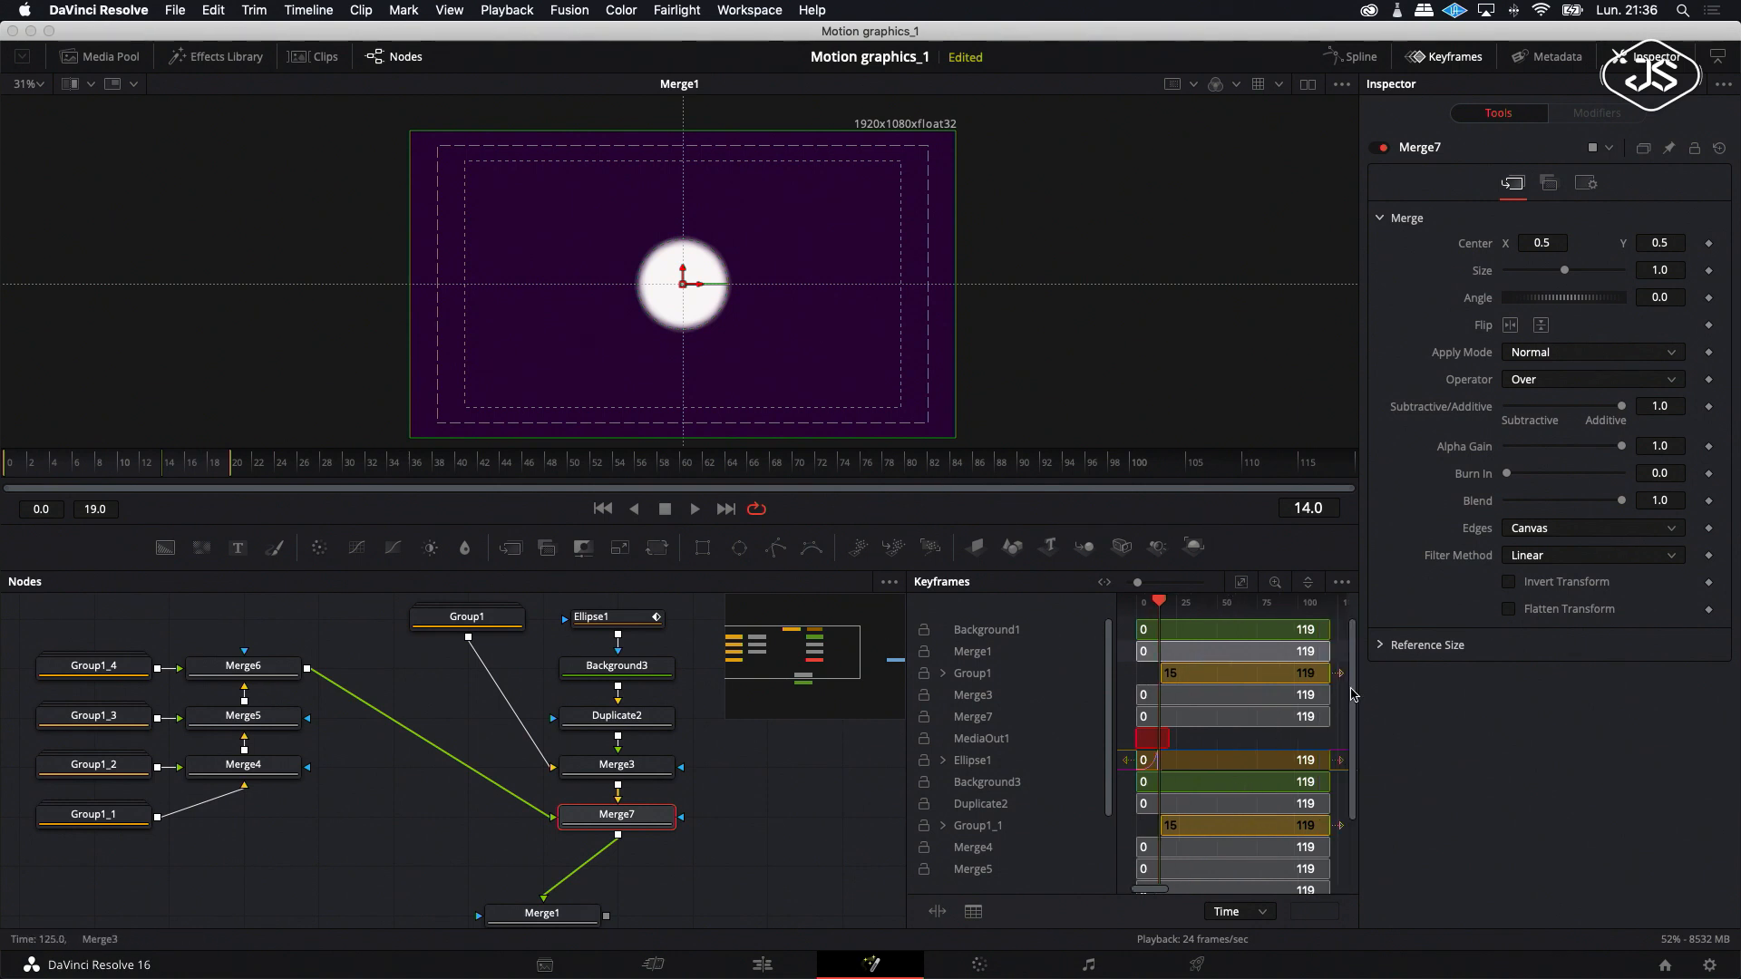
left_click_drag(1353, 695, 1355, 750)
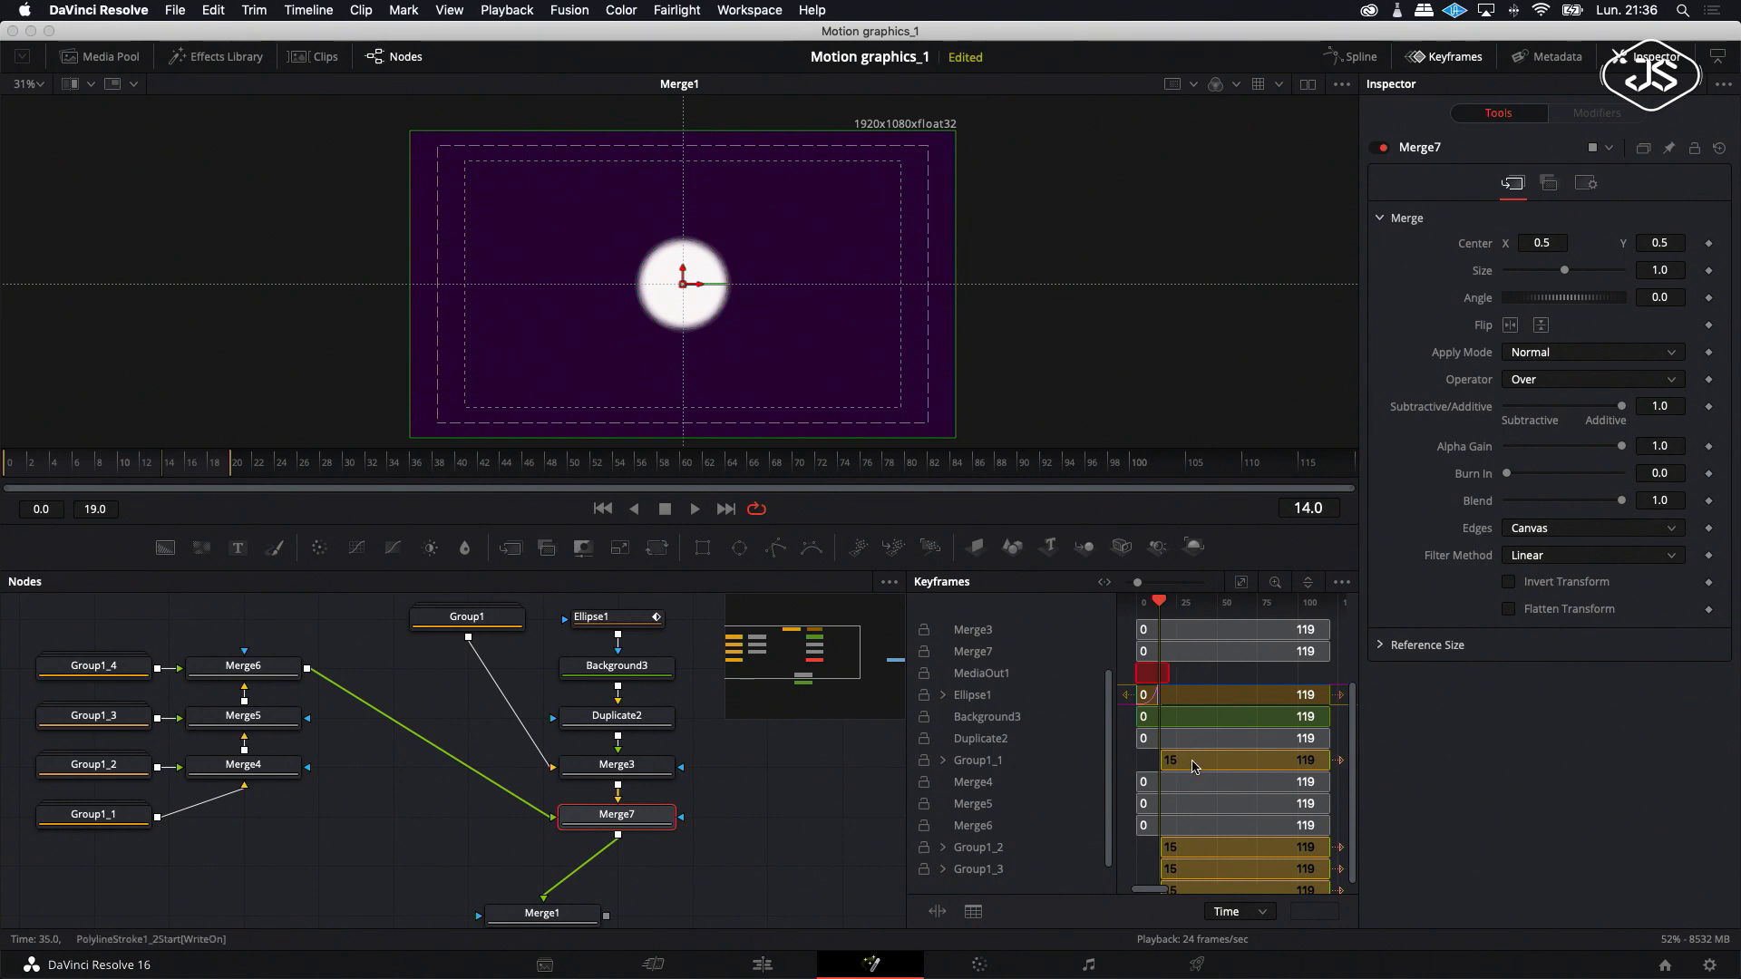
Delay the Group1_1 track to start at frame 20, Group1_2 at frame 22 and Group1_3 at frame 25.
left_click_drag(1193, 766, 1201, 768)
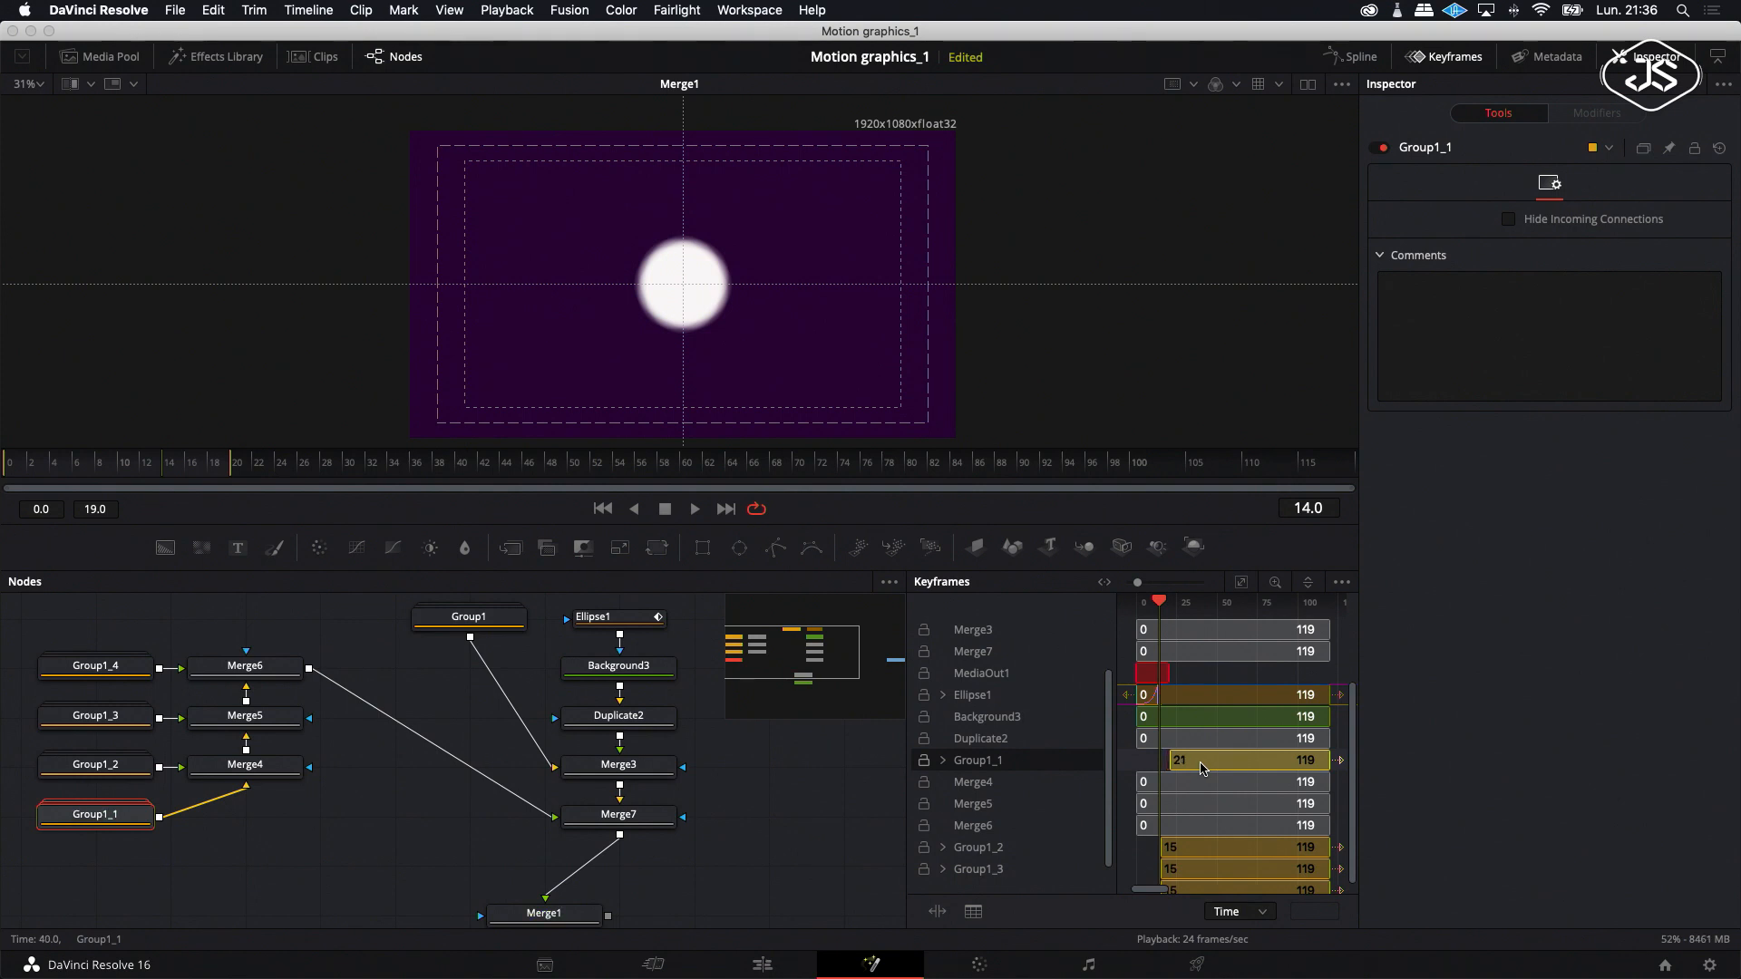
left_click_drag(1201, 768, 1200, 768)
left_click(1193, 848)
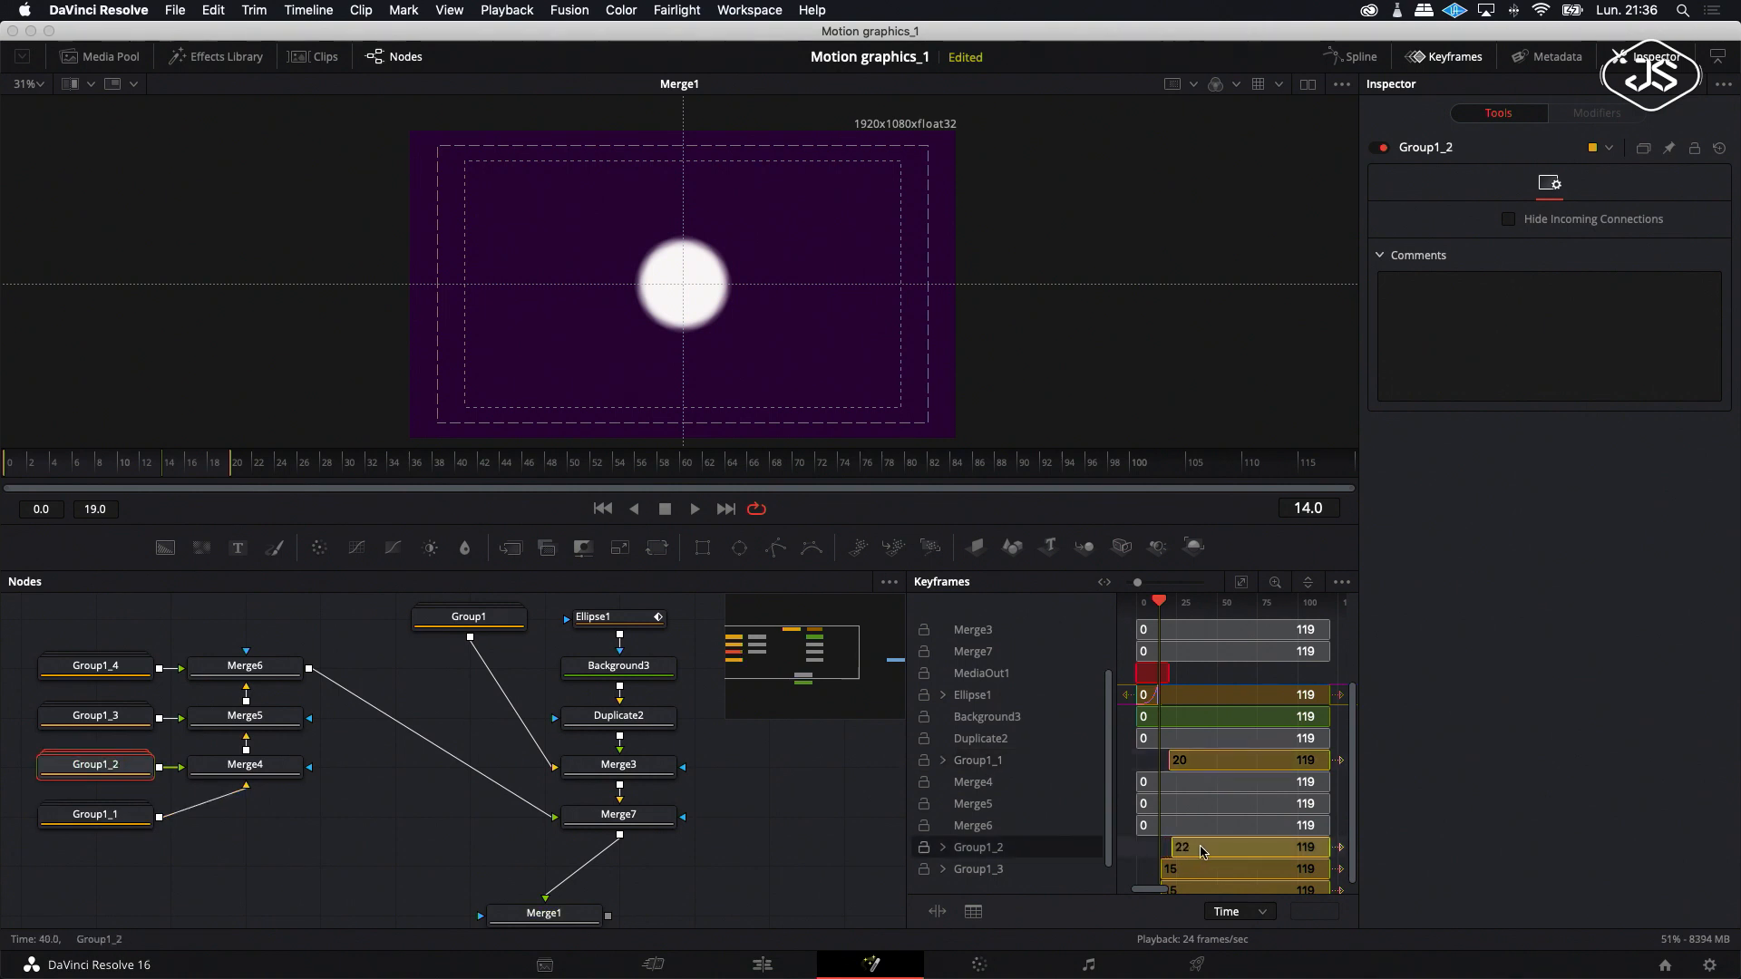
left_click_drag(1193, 871, 1207, 873)
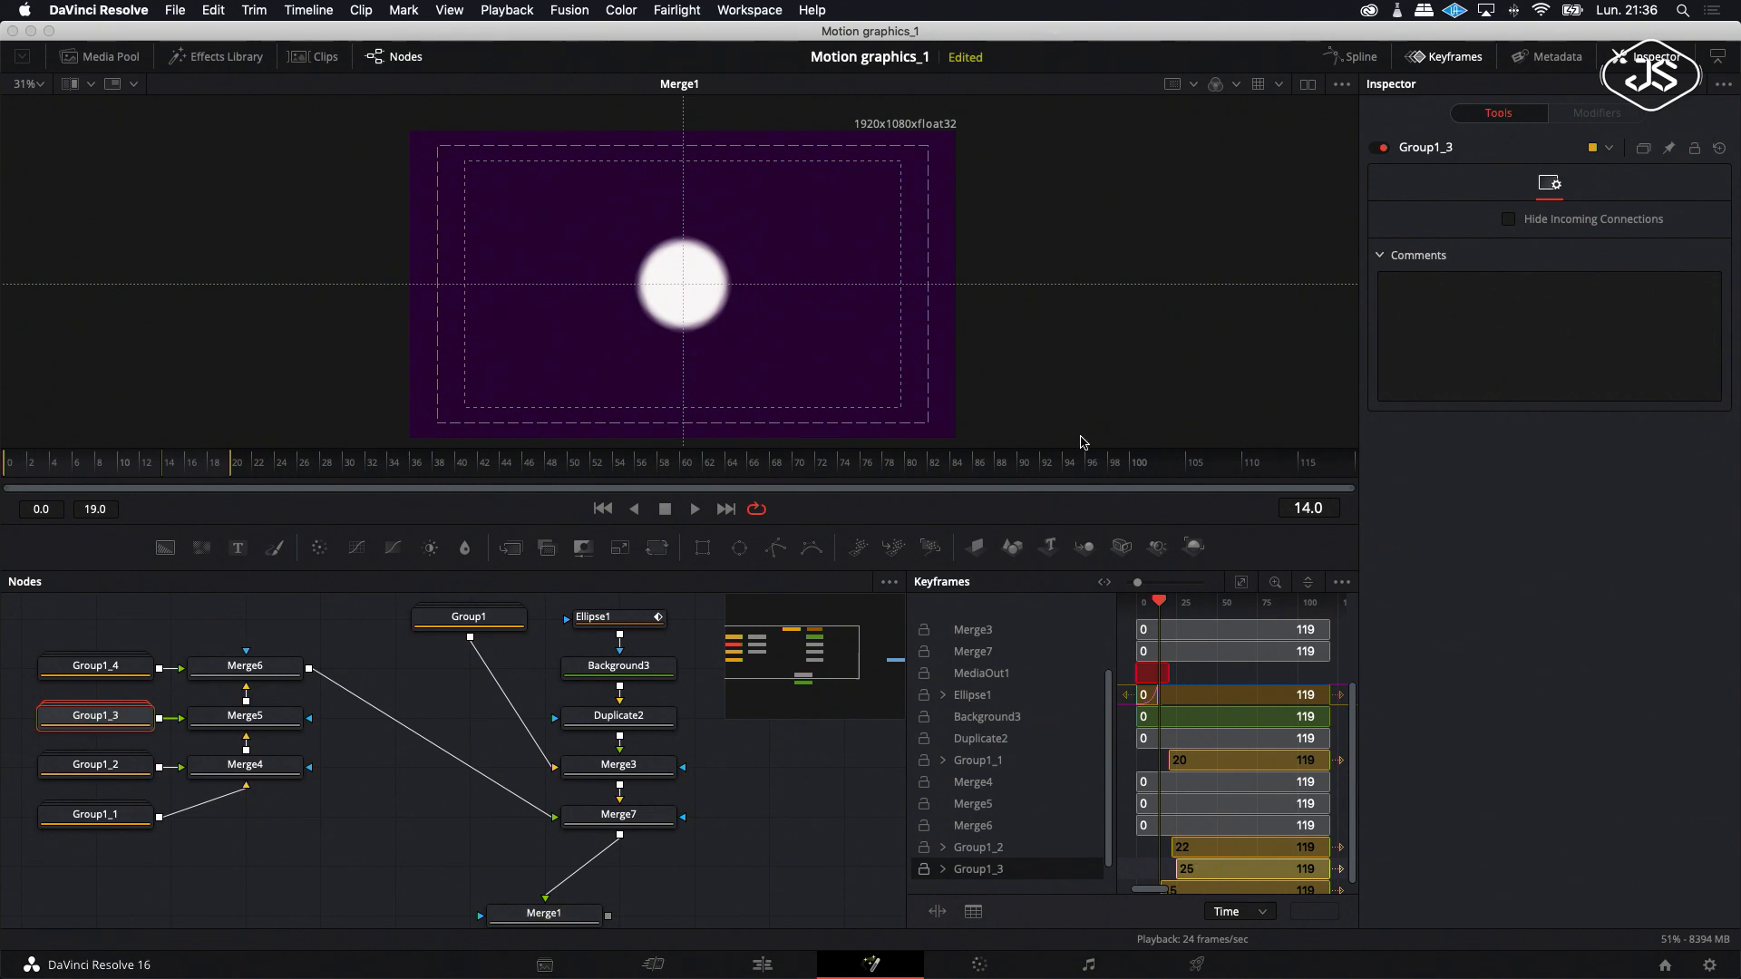
Enlarge the lower editor area and shift the Group1_4 track to start at frame 23.
left_click_drag(1121, 537, 1122, 492)
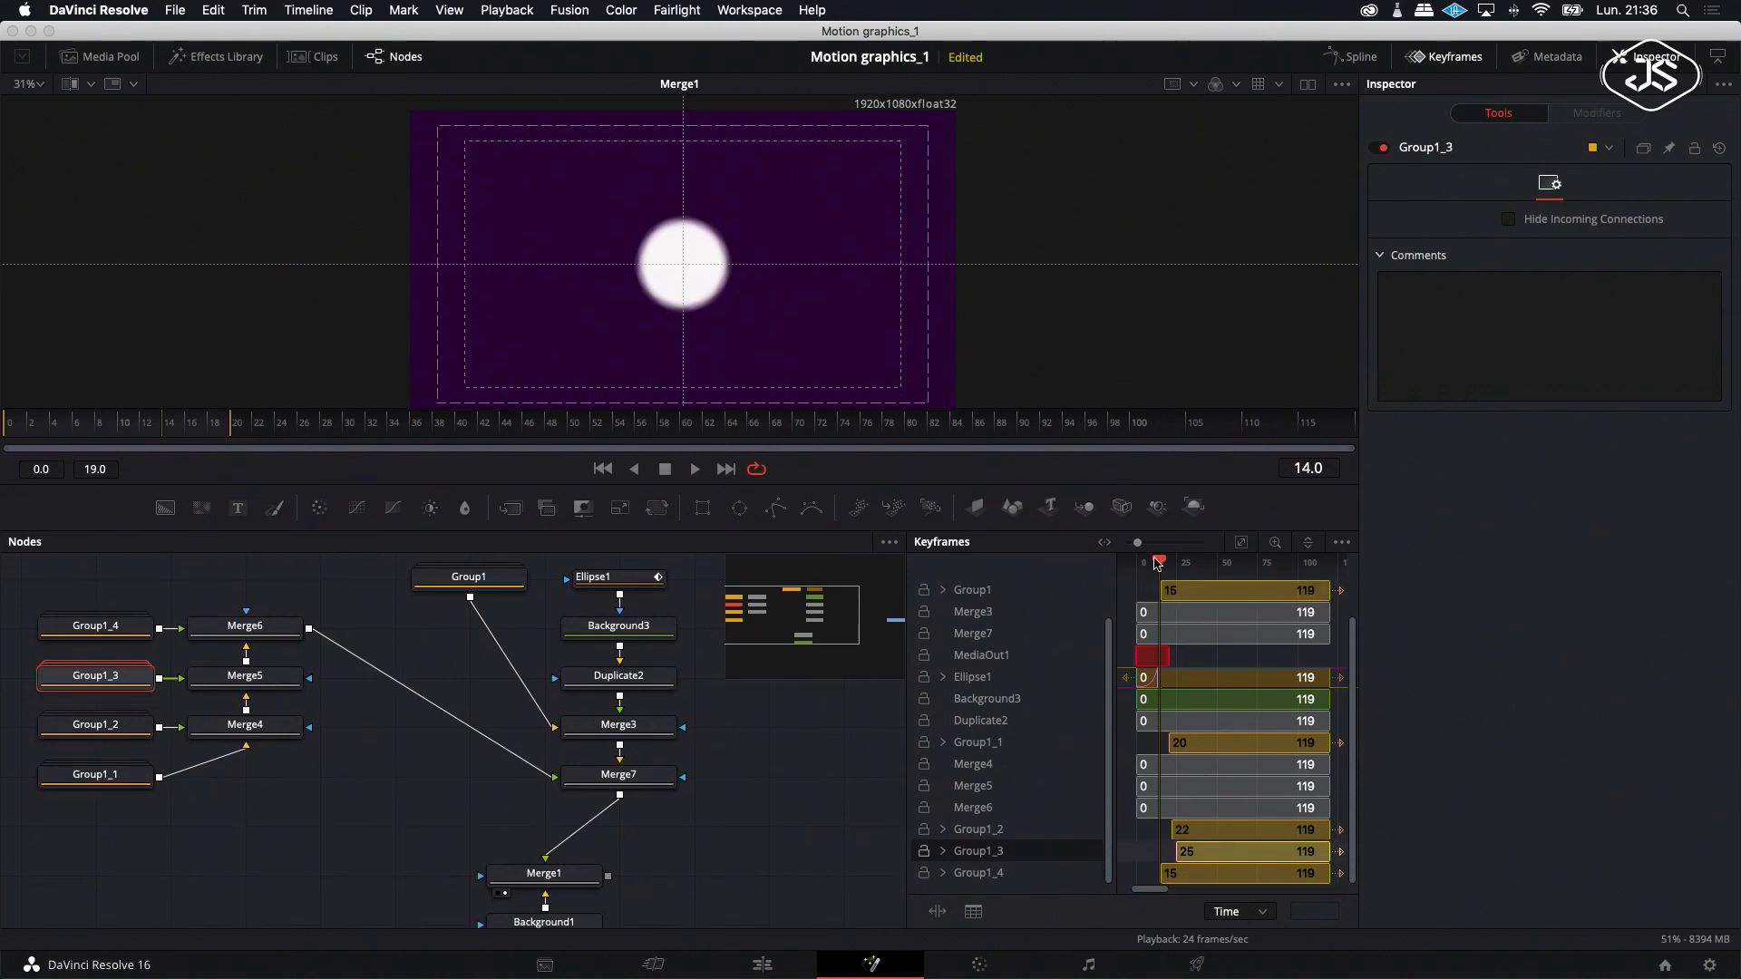
left_click_drag(1193, 876, 1205, 879)
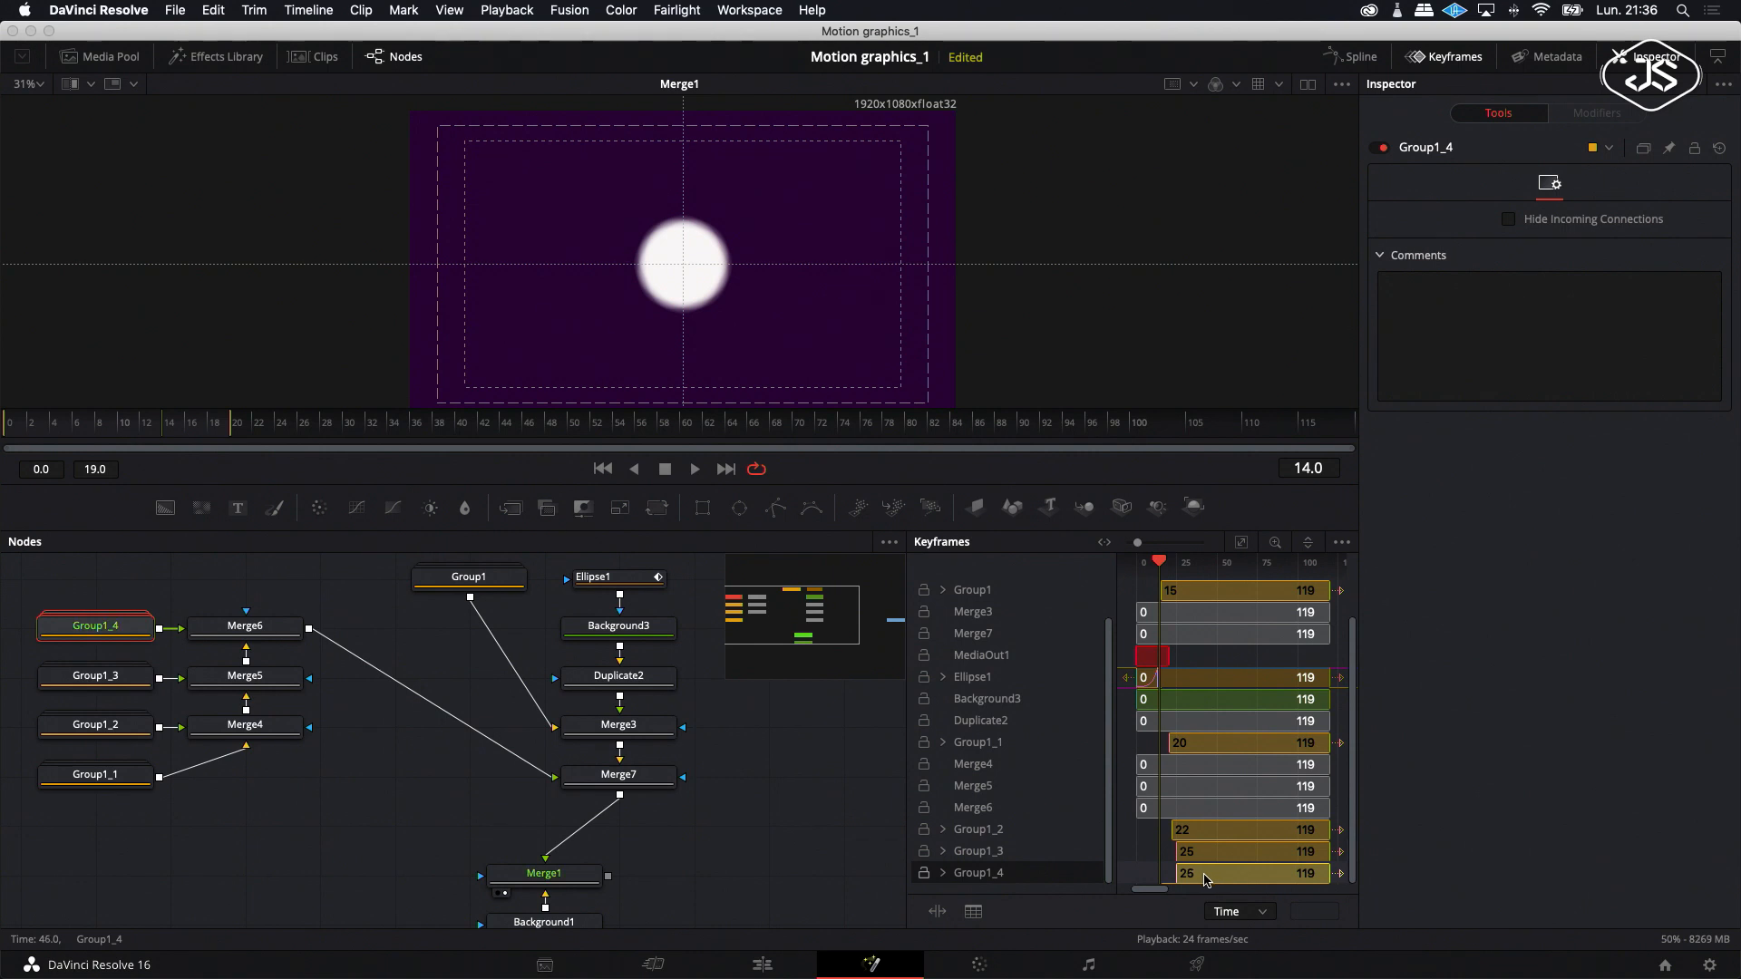
left_click_drag(1211, 879, 1207, 881)
left_click_drag(1212, 882, 1201, 857)
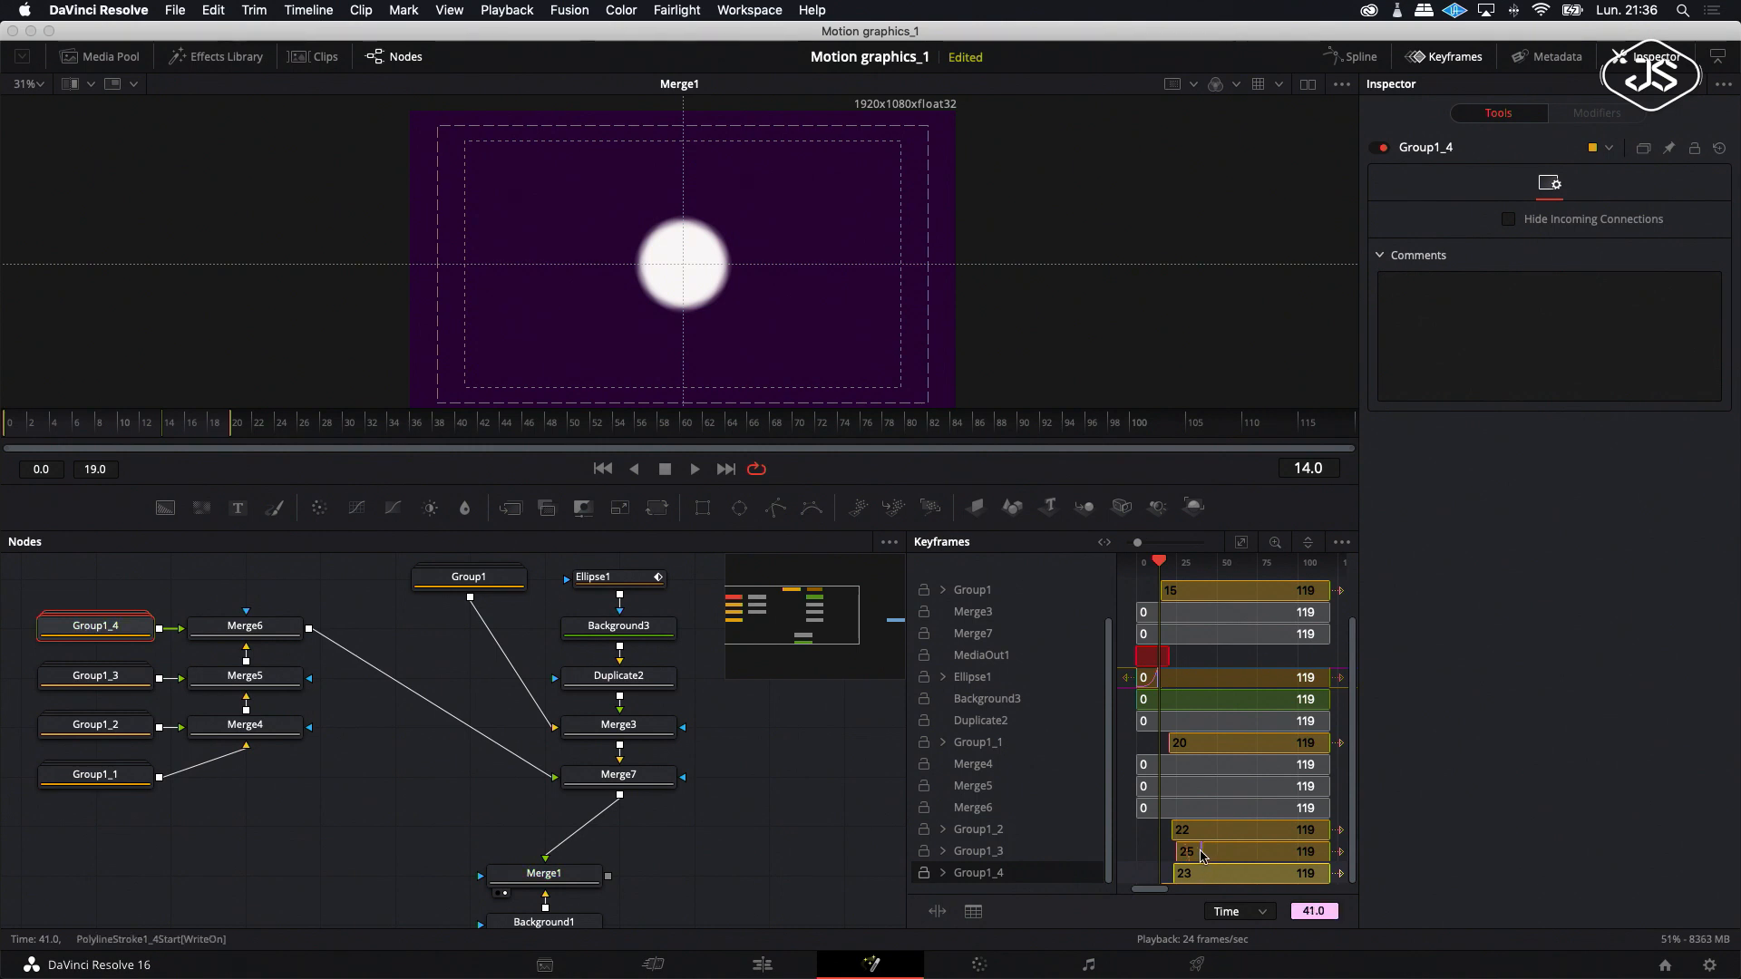
left_click(1218, 858)
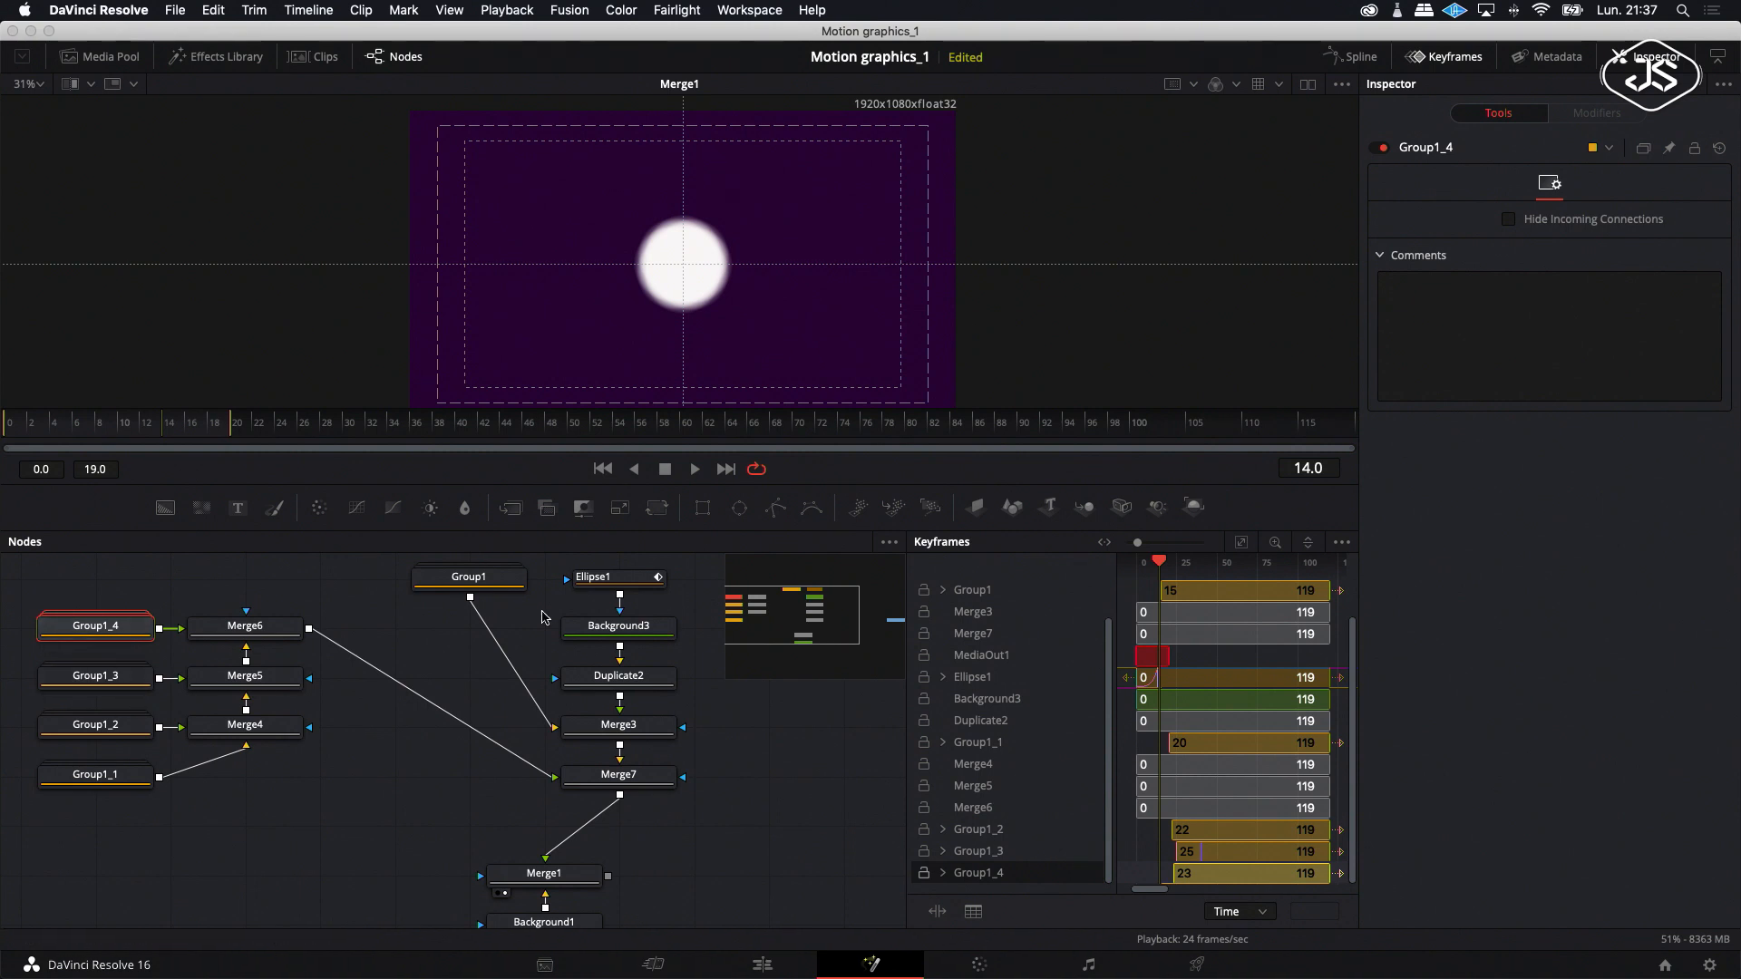
Go to frame 18 and move the four Group1 copies farther left, leaving space before their Merge nodes.
left_click_drag(164, 431, 211, 439)
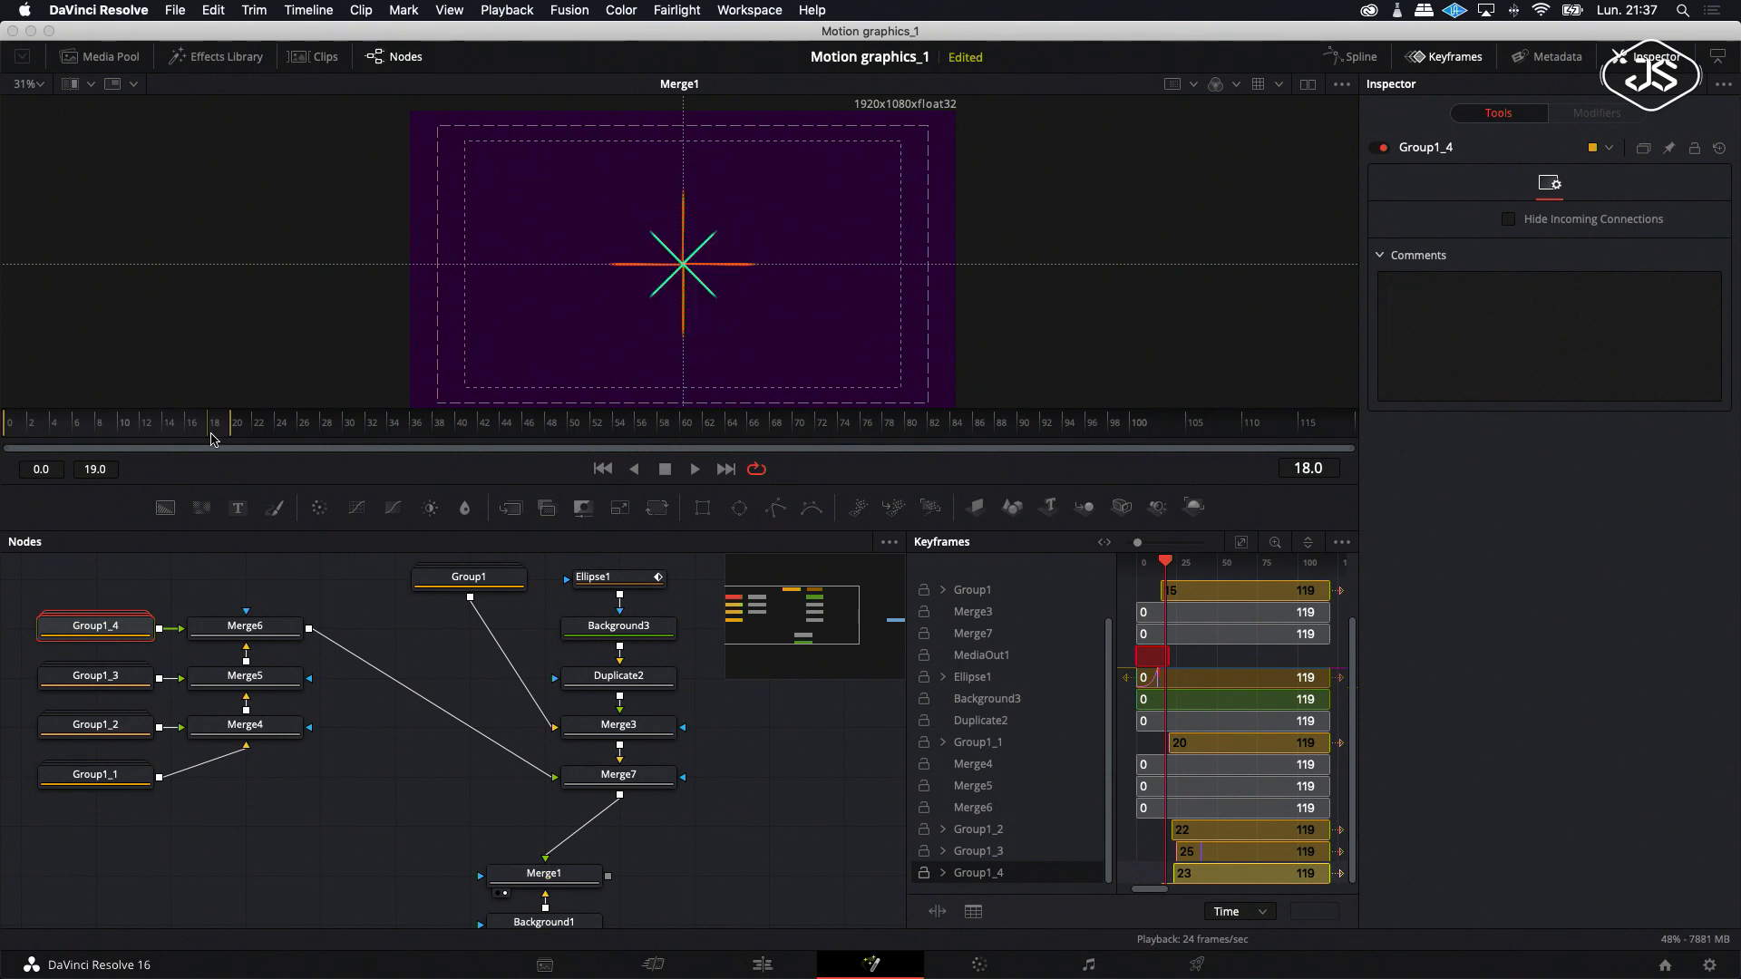
left_click_drag(99, 587, 107, 791)
scroll(165, 787, "left", 3)
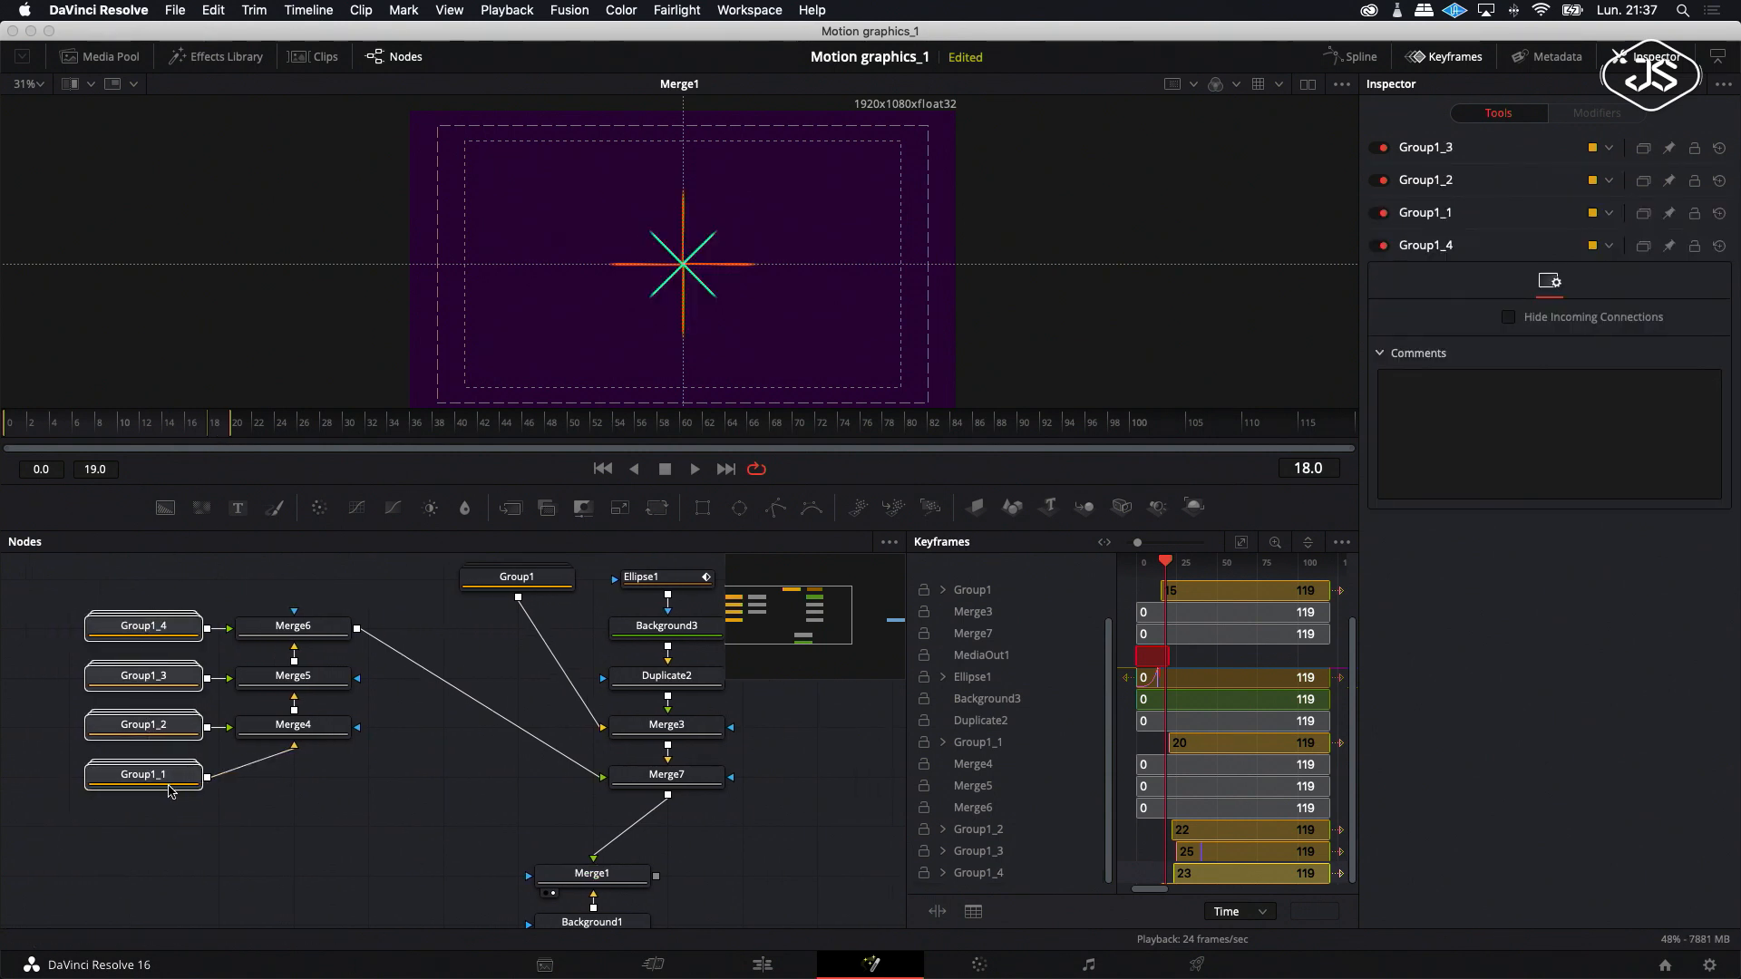
scroll(169, 790, "left", 2)
left_click_drag(179, 739, 60, 744)
scroll(61, 744, "left", 3)
left_click(138, 739)
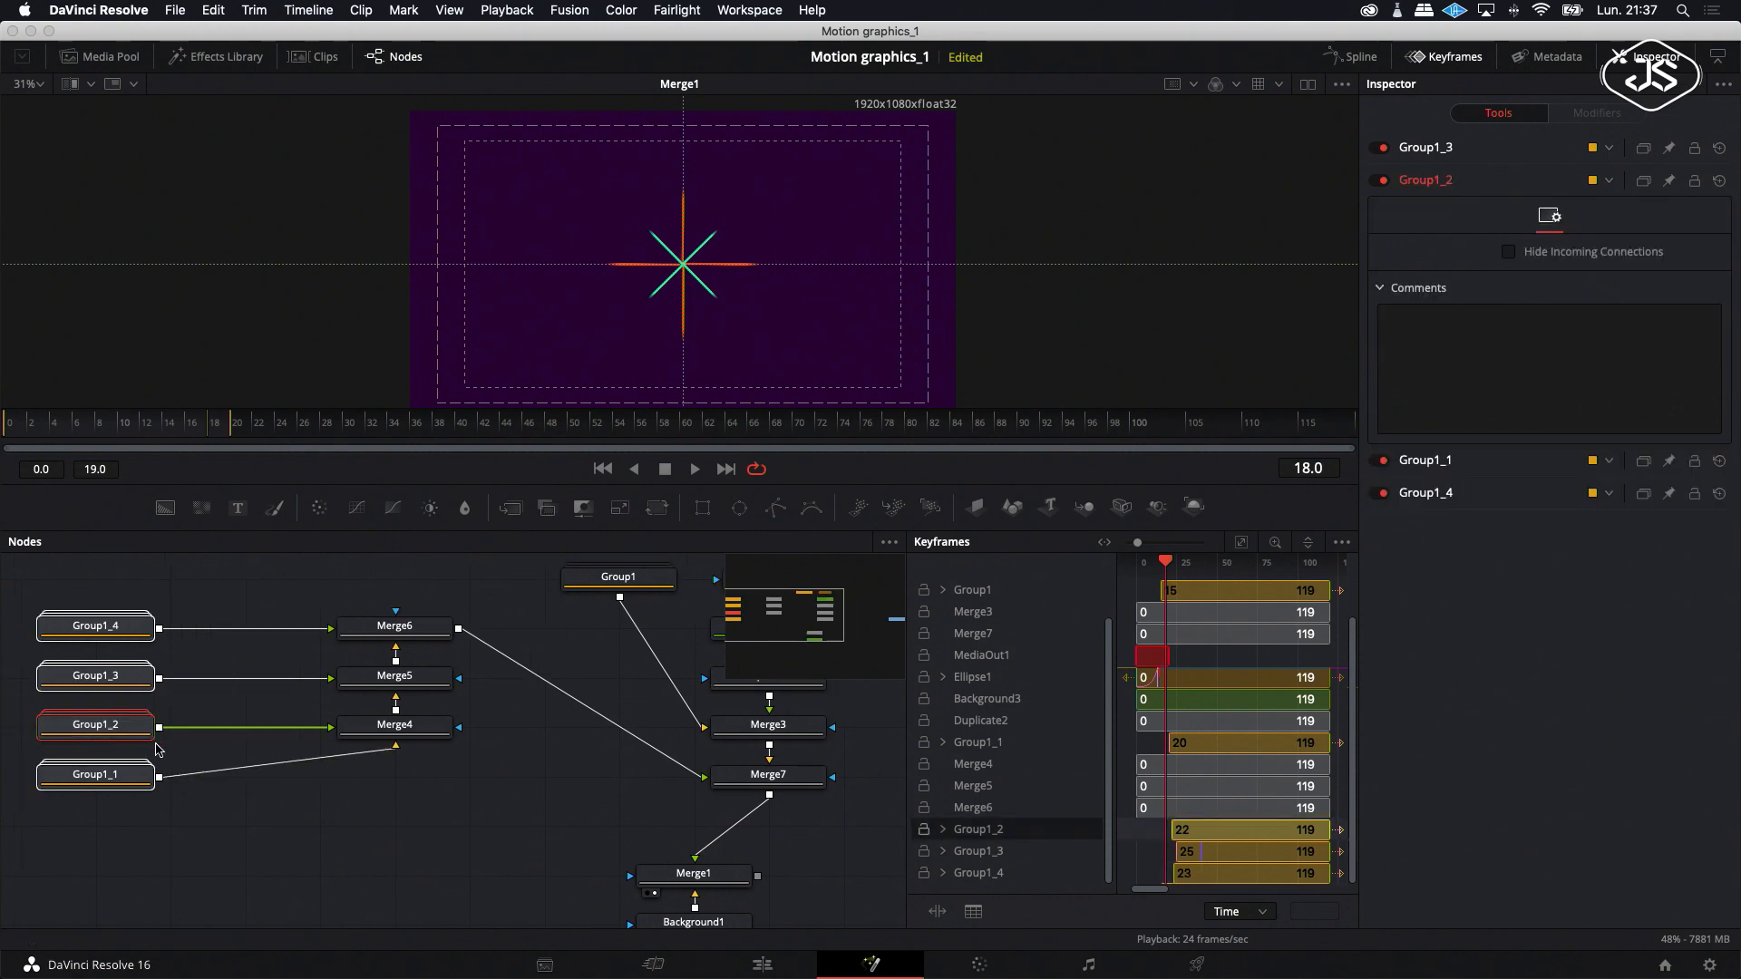
Add a Transform after Group1_1, centered in the frame's upper left at about X 0.27, Y 0.69, and set its size to 0.44.
left_click(109, 777)
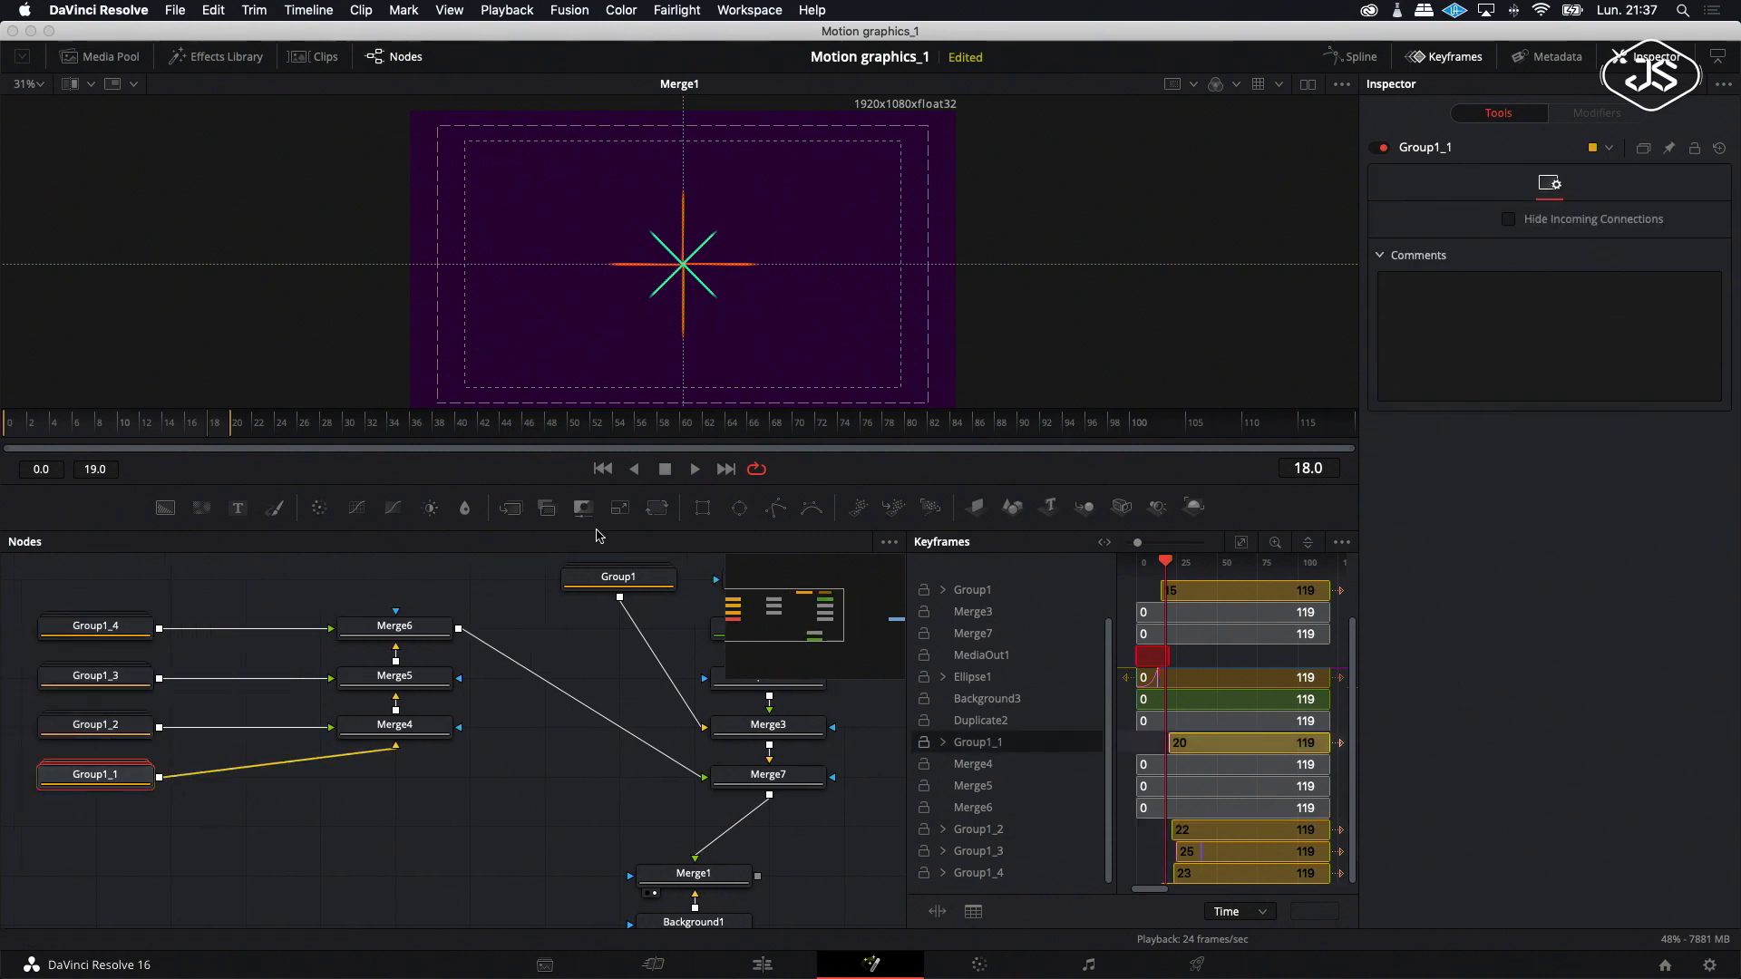
left_click(658, 510)
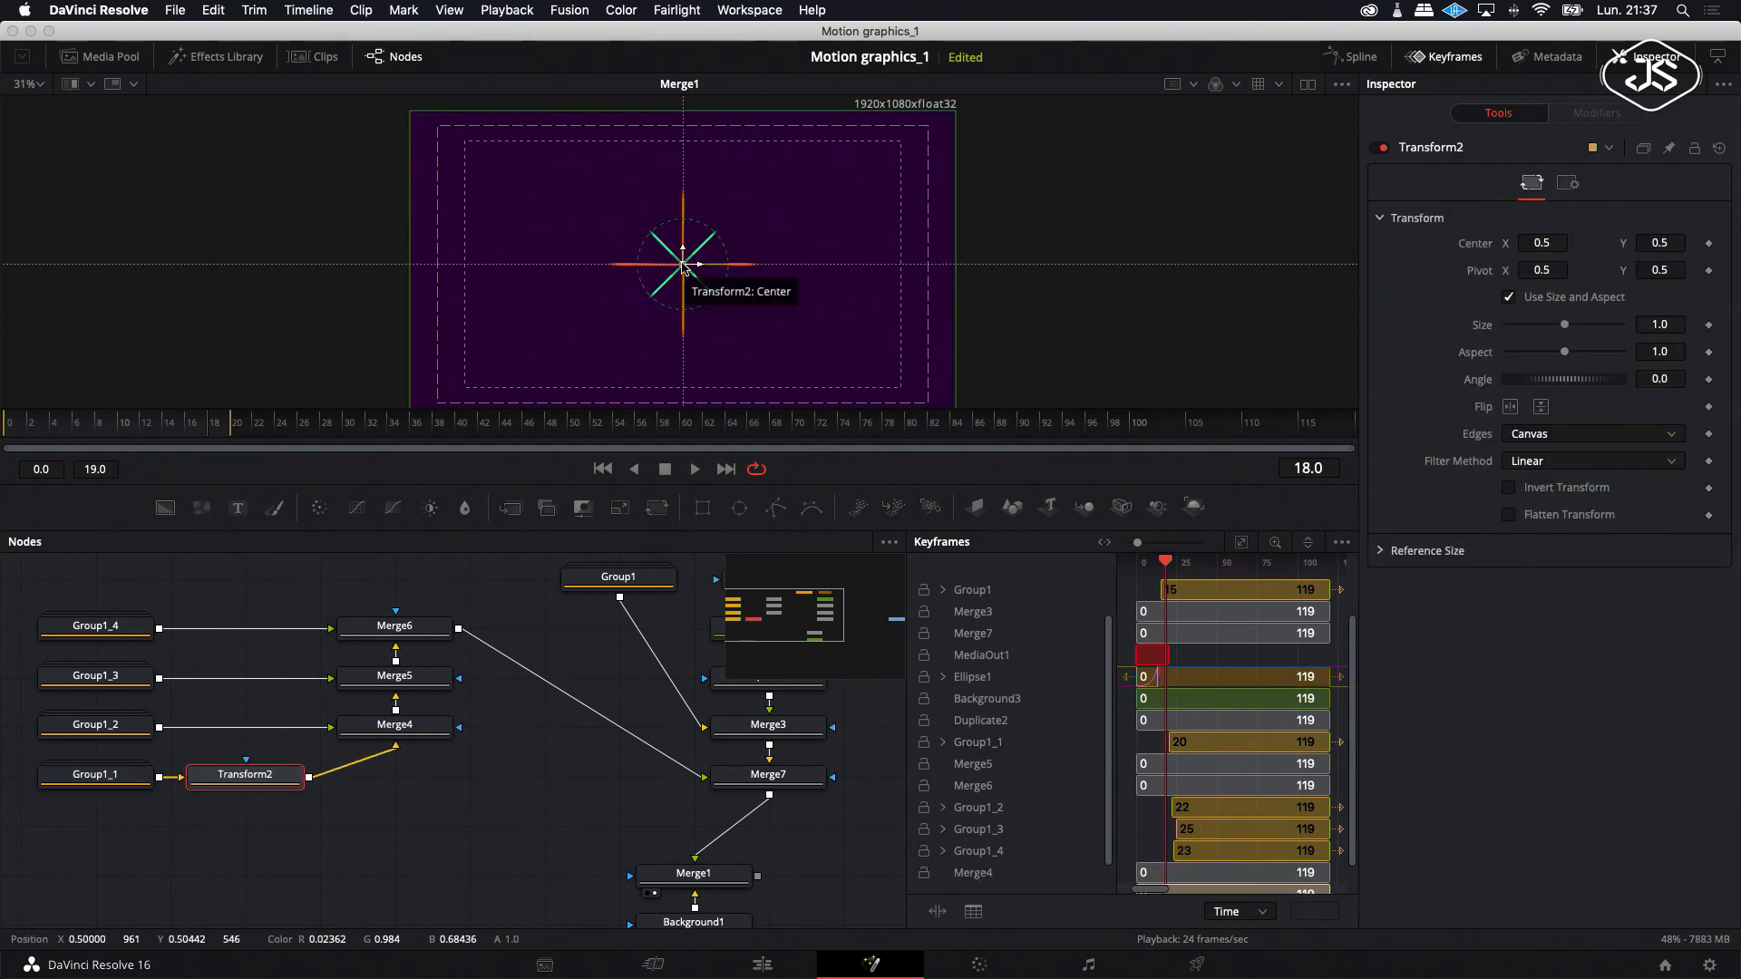
left_click_drag(683, 264, 556, 215)
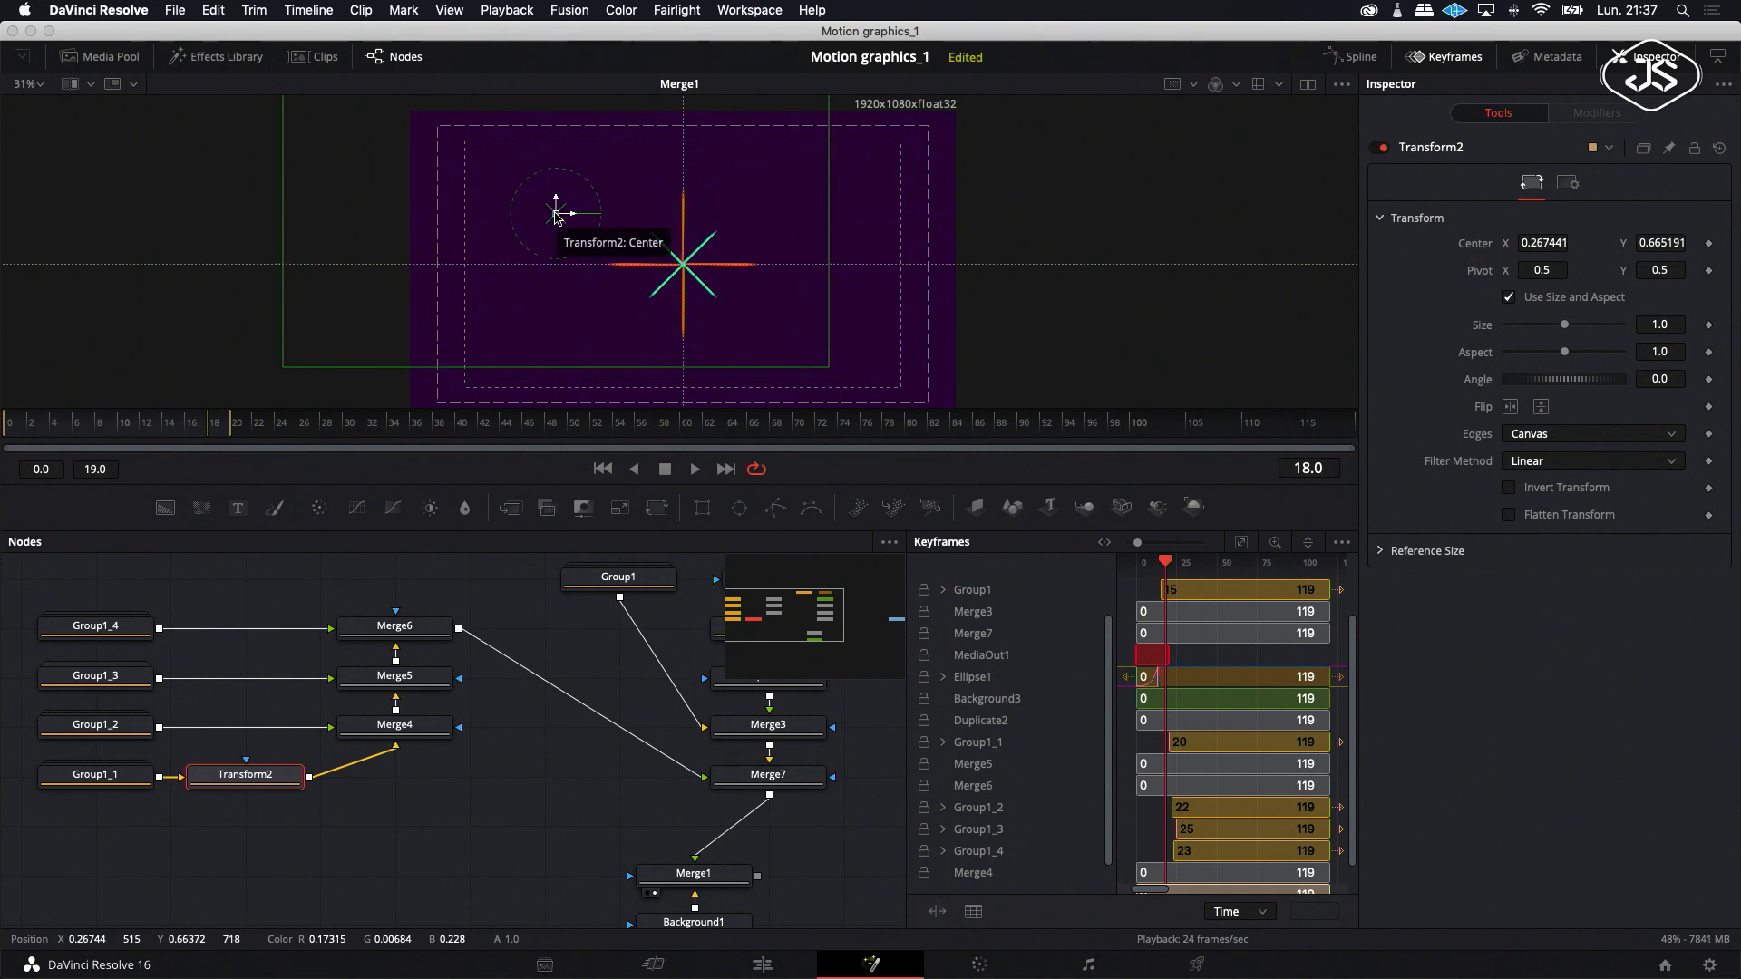
left_click_drag(556, 214, 558, 208)
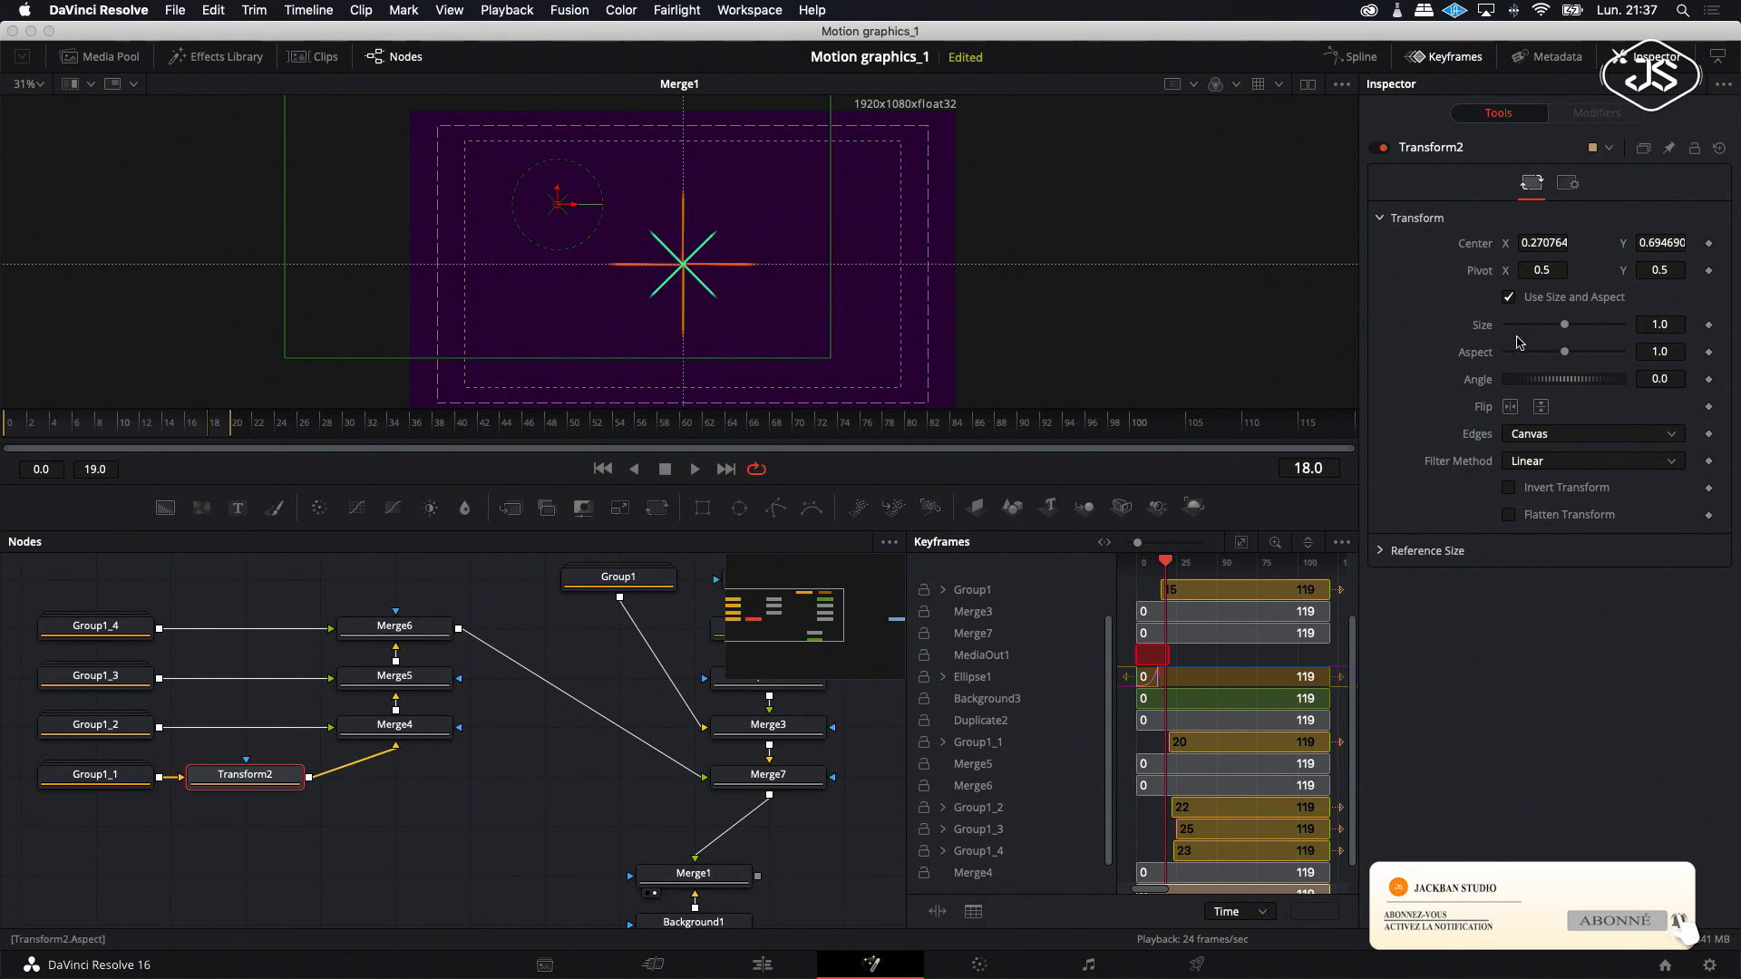
left_click_drag(1563, 330, 1531, 333)
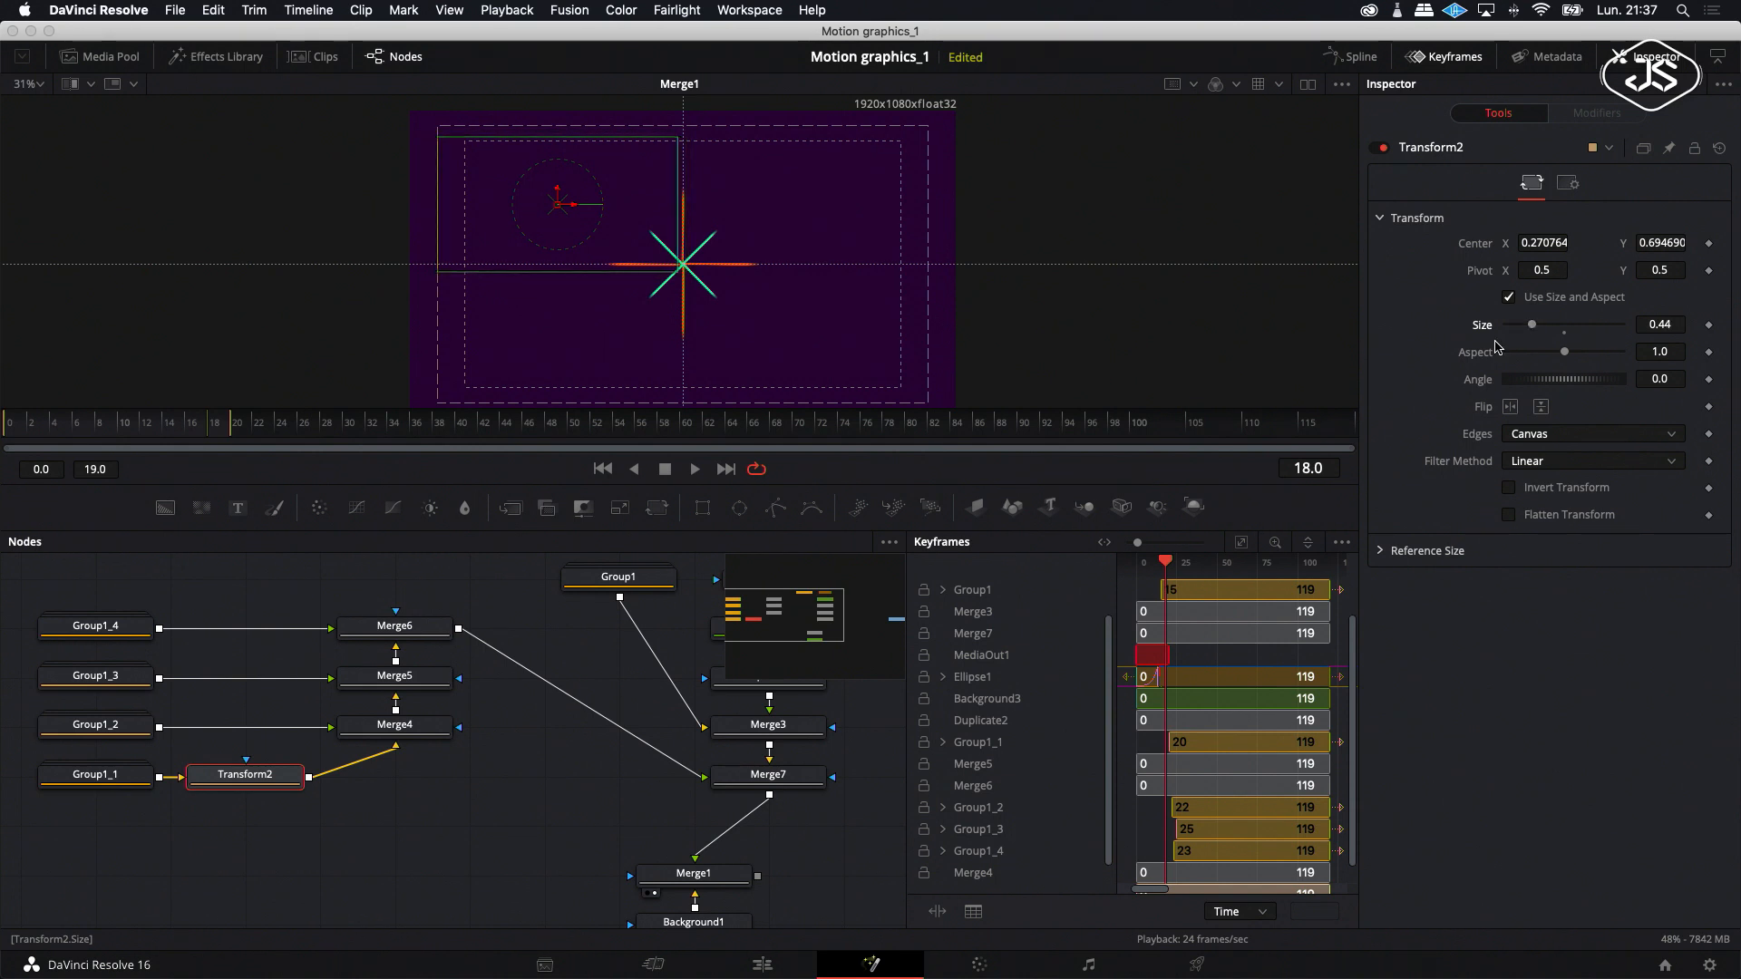
Add a Transform after Group1_2, centered in the frame's upper right at about X 0.69, Y 0.69, and set its size to 0.39.
left_click(95, 725)
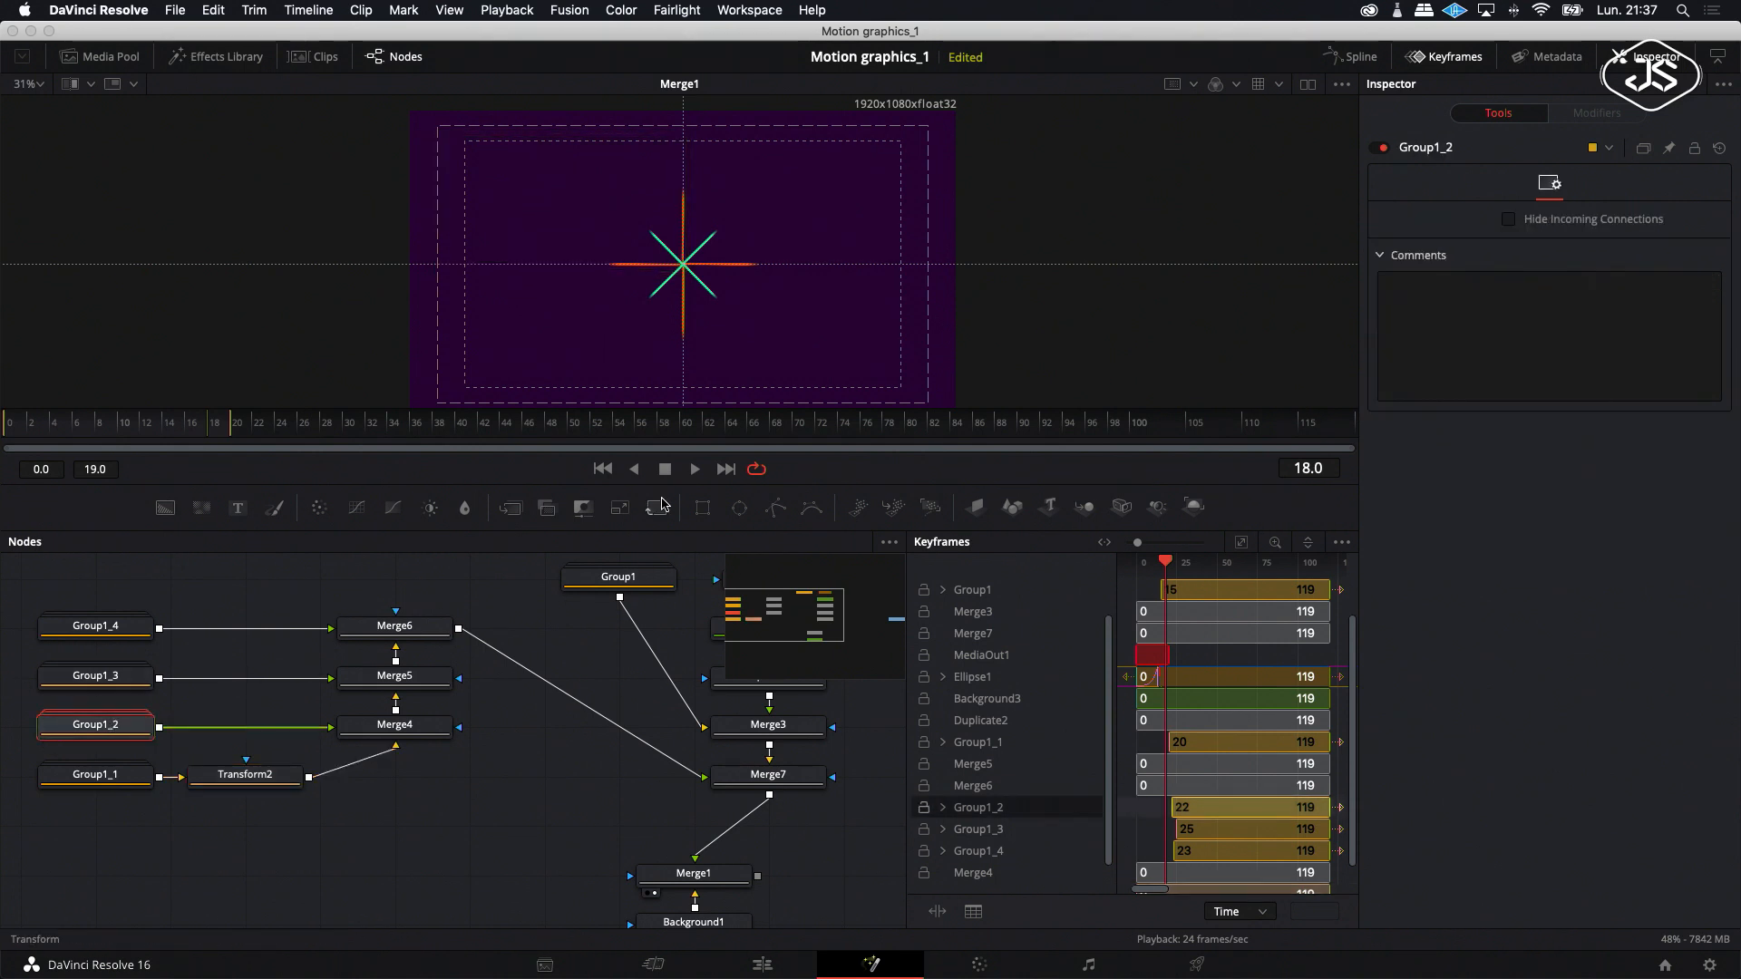
left_click(642, 523)
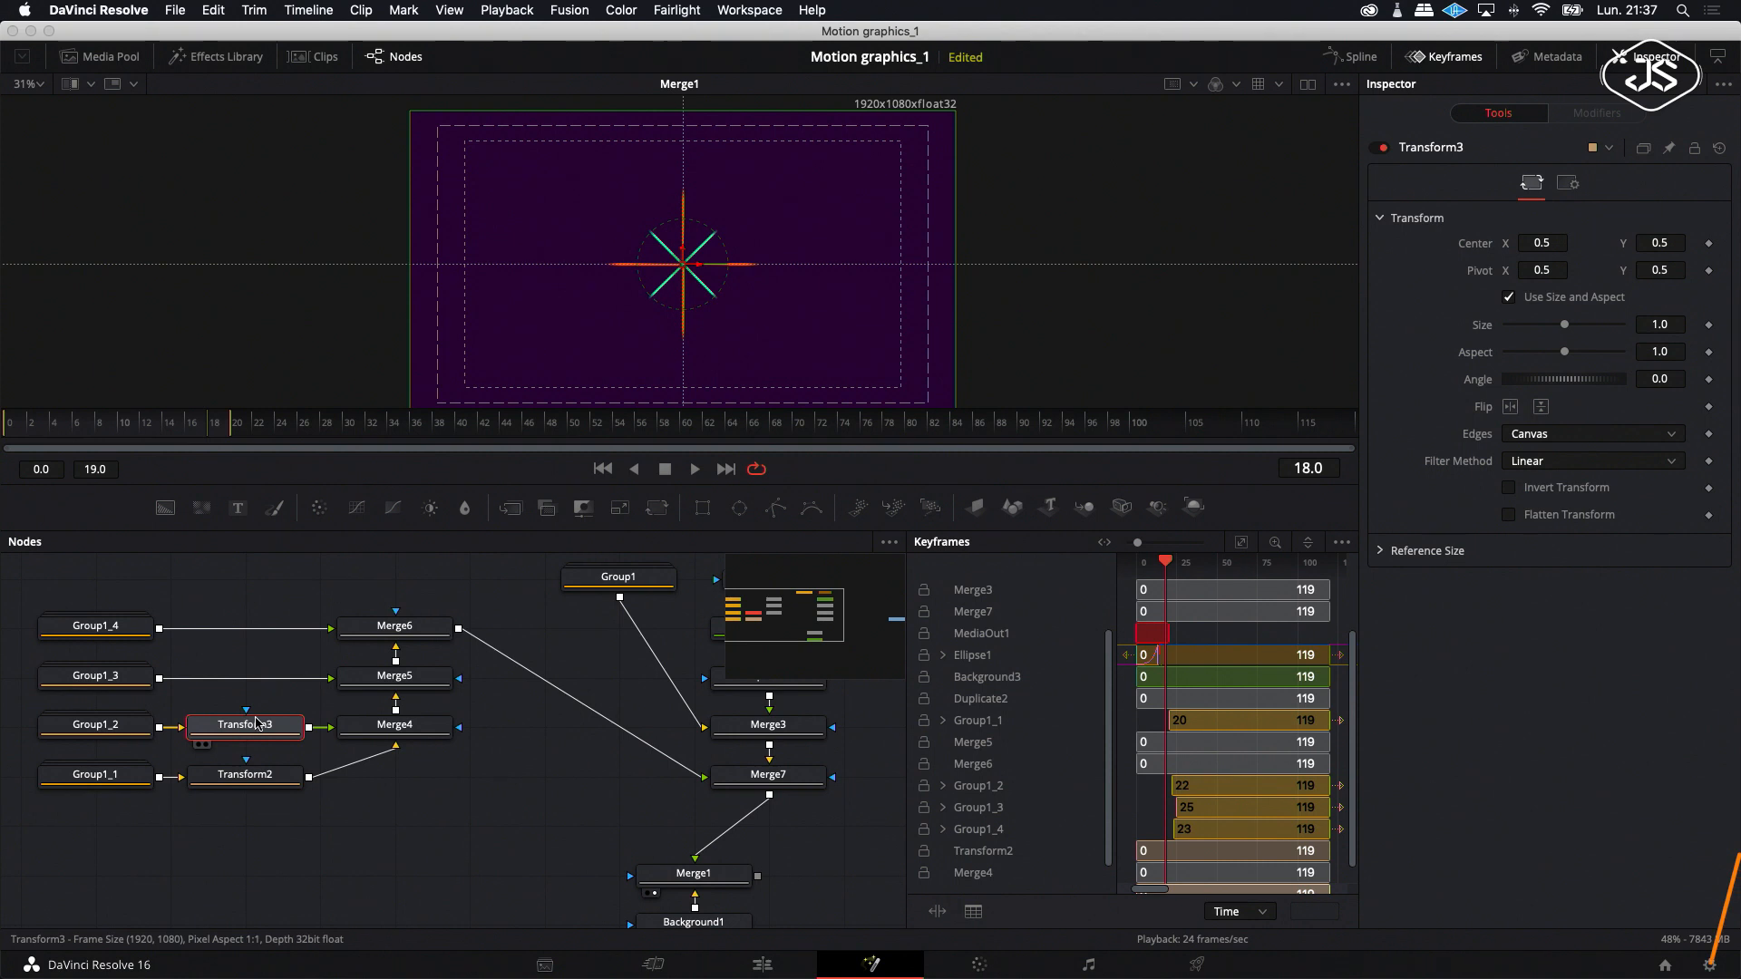
left_click_drag(683, 266, 787, 206)
left_click_drag(1566, 328, 1531, 333)
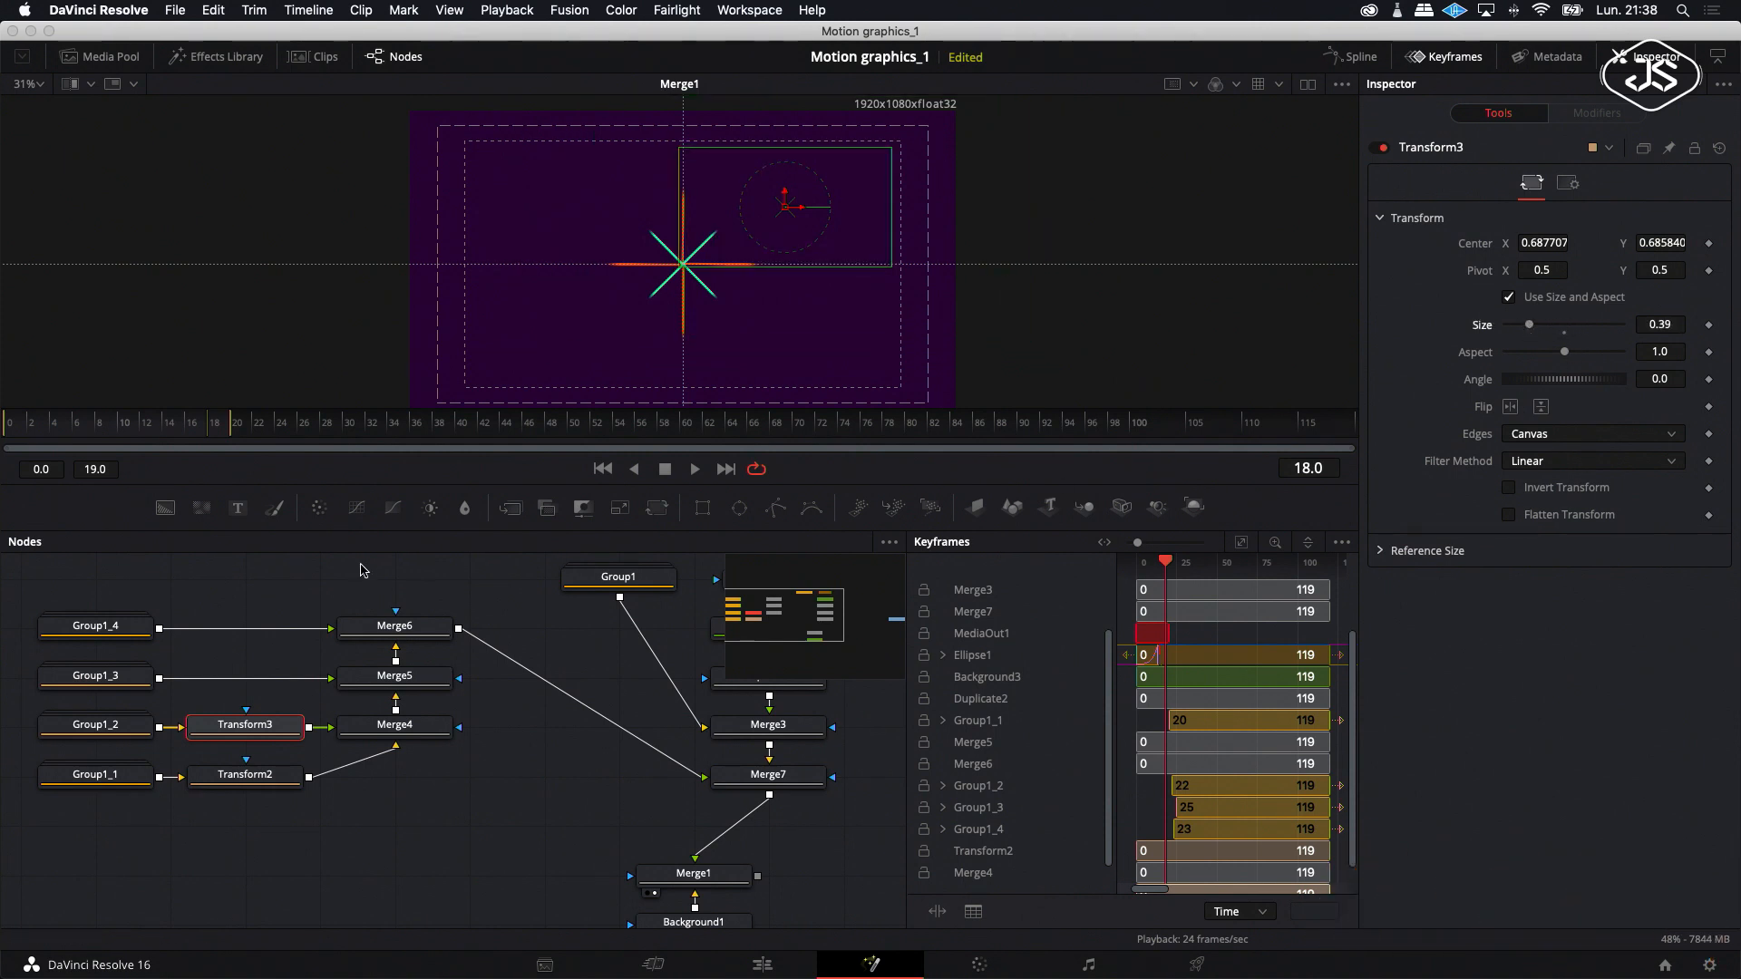
Add a Transform after Group1_3, centered in the frame's lower left at about X 0.25, Y 0.28, and set its size to 0.41.
left_click(101, 675)
left_click(655, 508)
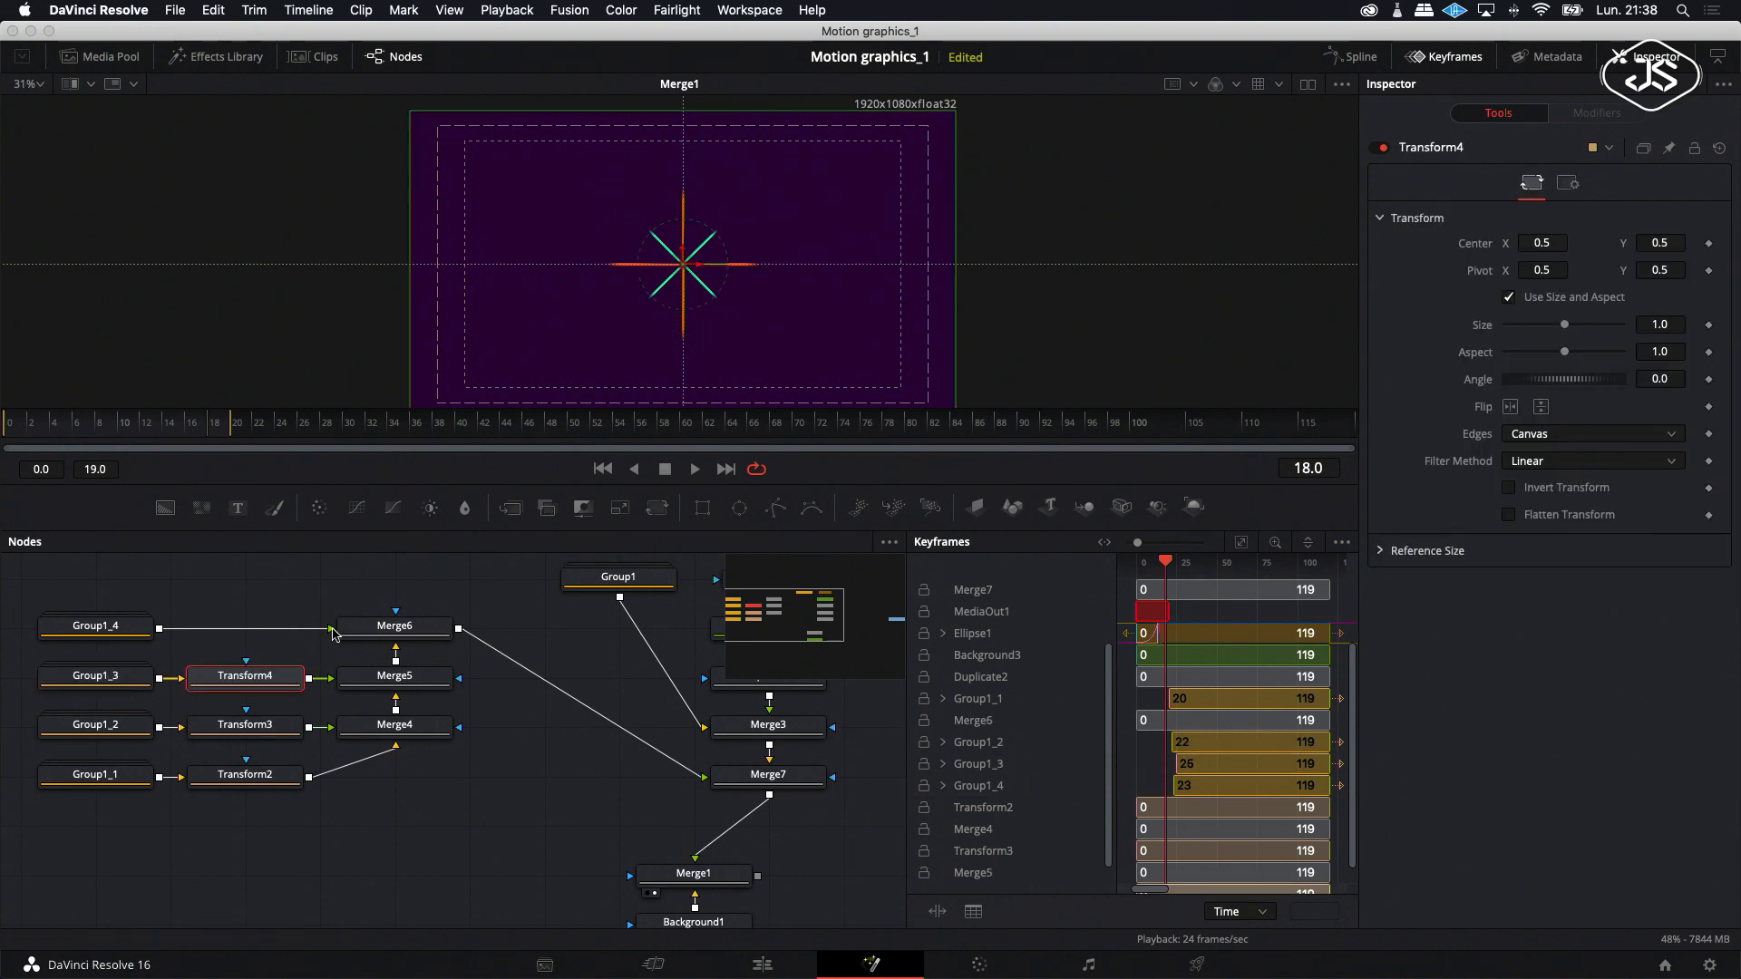
left_click_drag(684, 263, 551, 338)
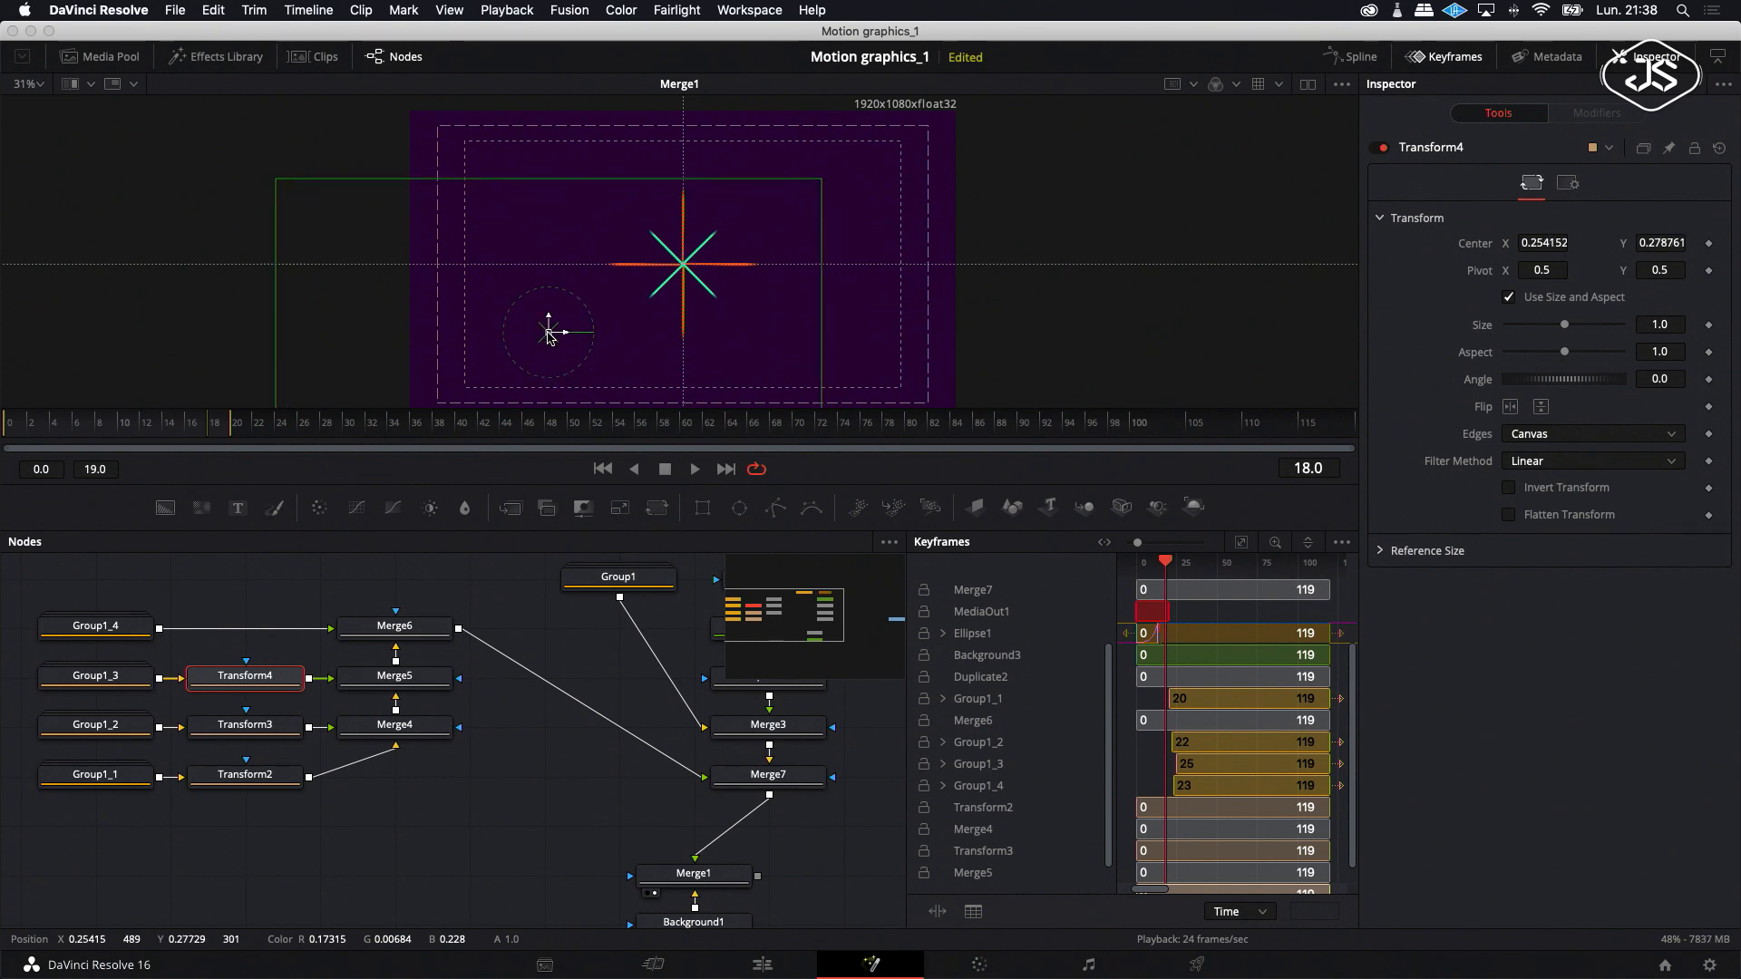
left_click_drag(1566, 328, 1529, 331)
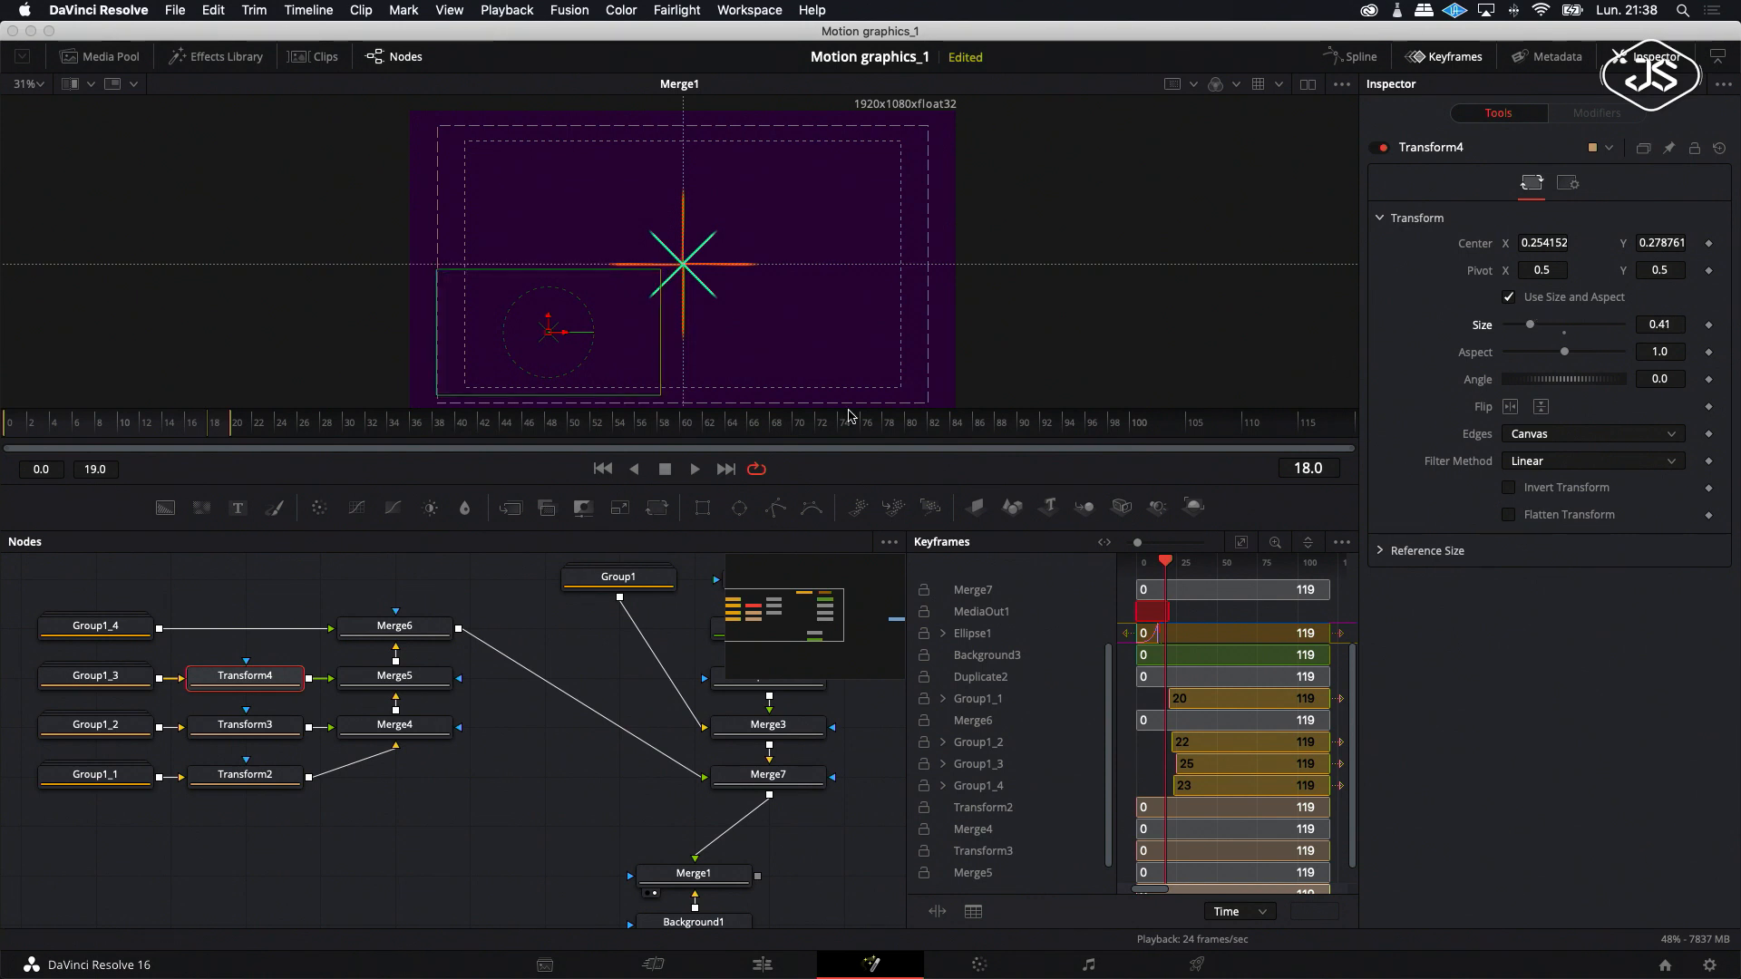
Add a Transform after Group1_4, centered in the frame's lower right at about X 0.70, Y 0.29, and set its size to 0.42.
left_click(127, 625)
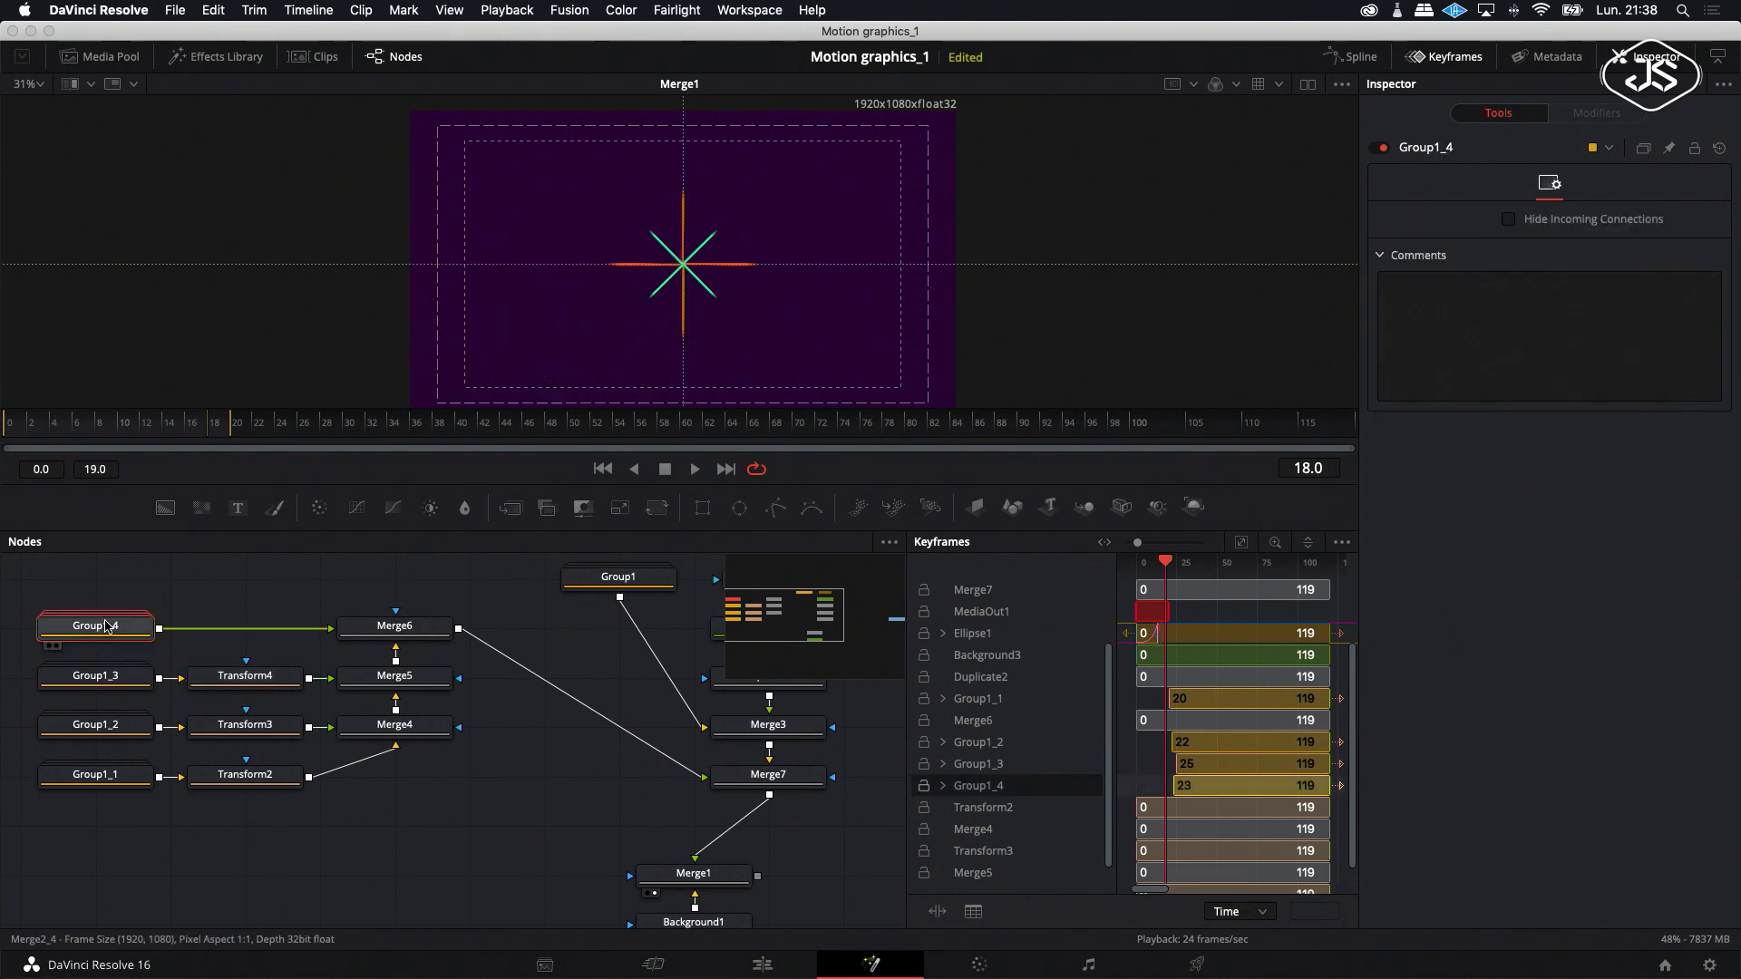
left_click(656, 507)
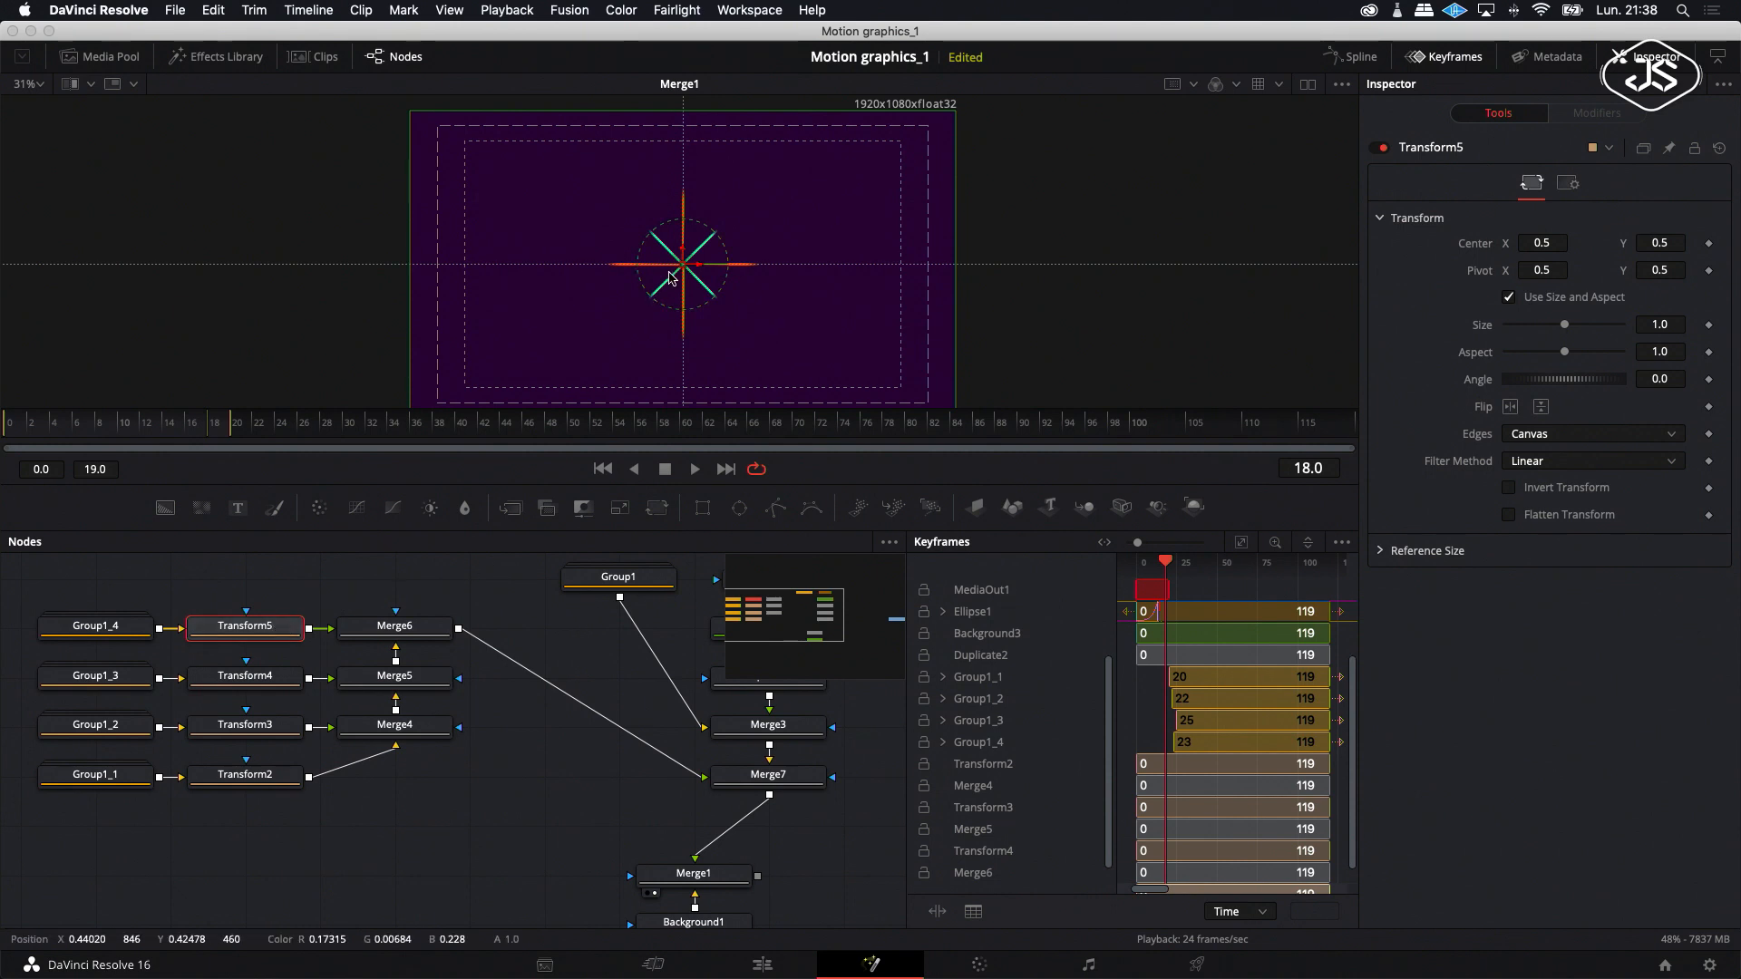
left_click_drag(683, 263, 799, 326)
left_click_drag(1564, 325, 1549, 325)
left_click_drag(1534, 334, 1533, 335)
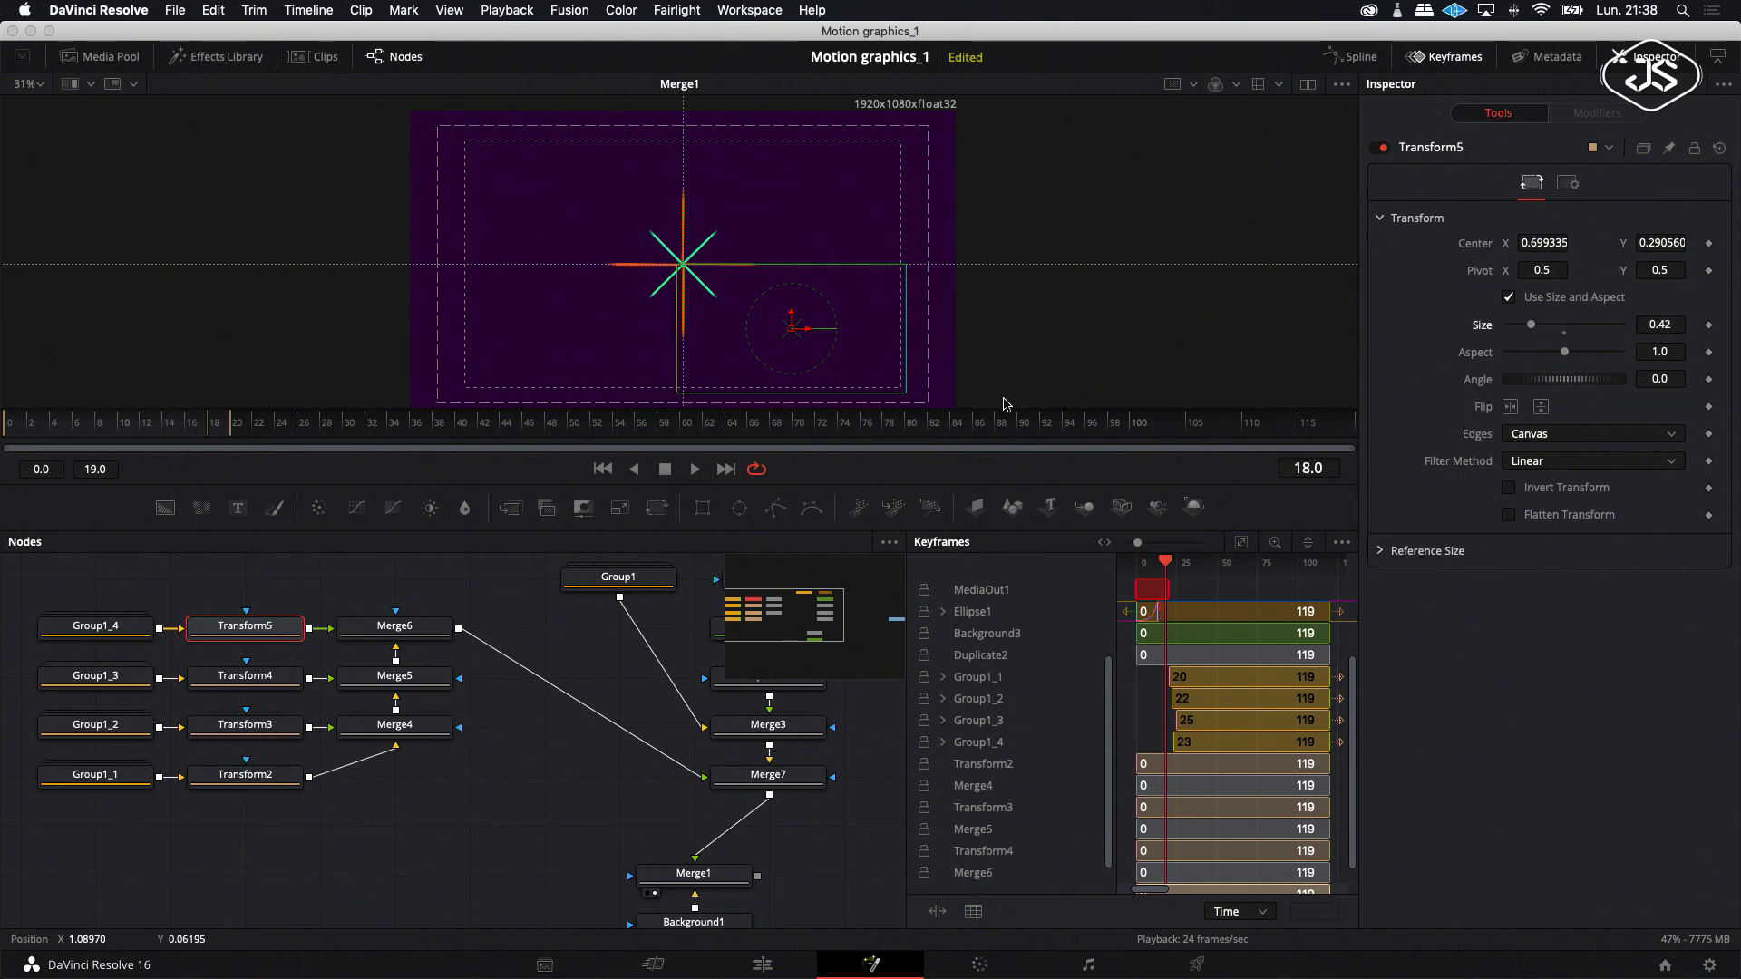
Extend the render range's end to frame 43 and play the animation.
left_click_drag(233, 430, 395, 441)
left_click_drag(239, 428, 433, 444)
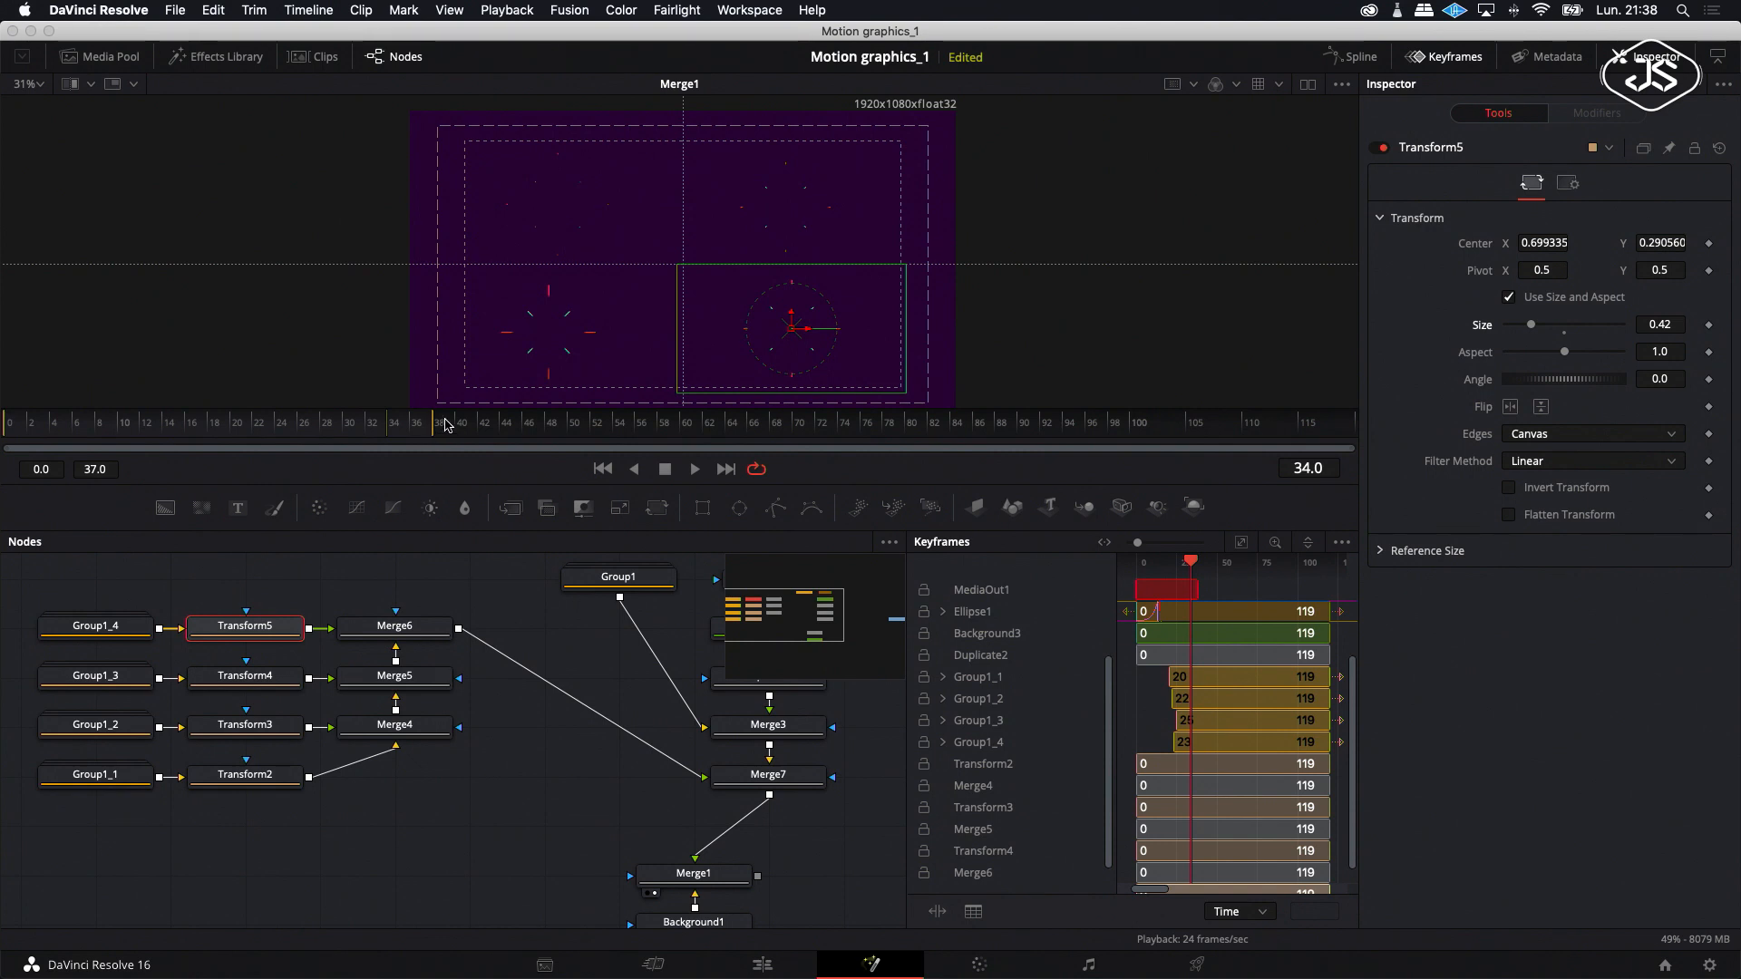
left_click_drag(379, 428, 497, 428)
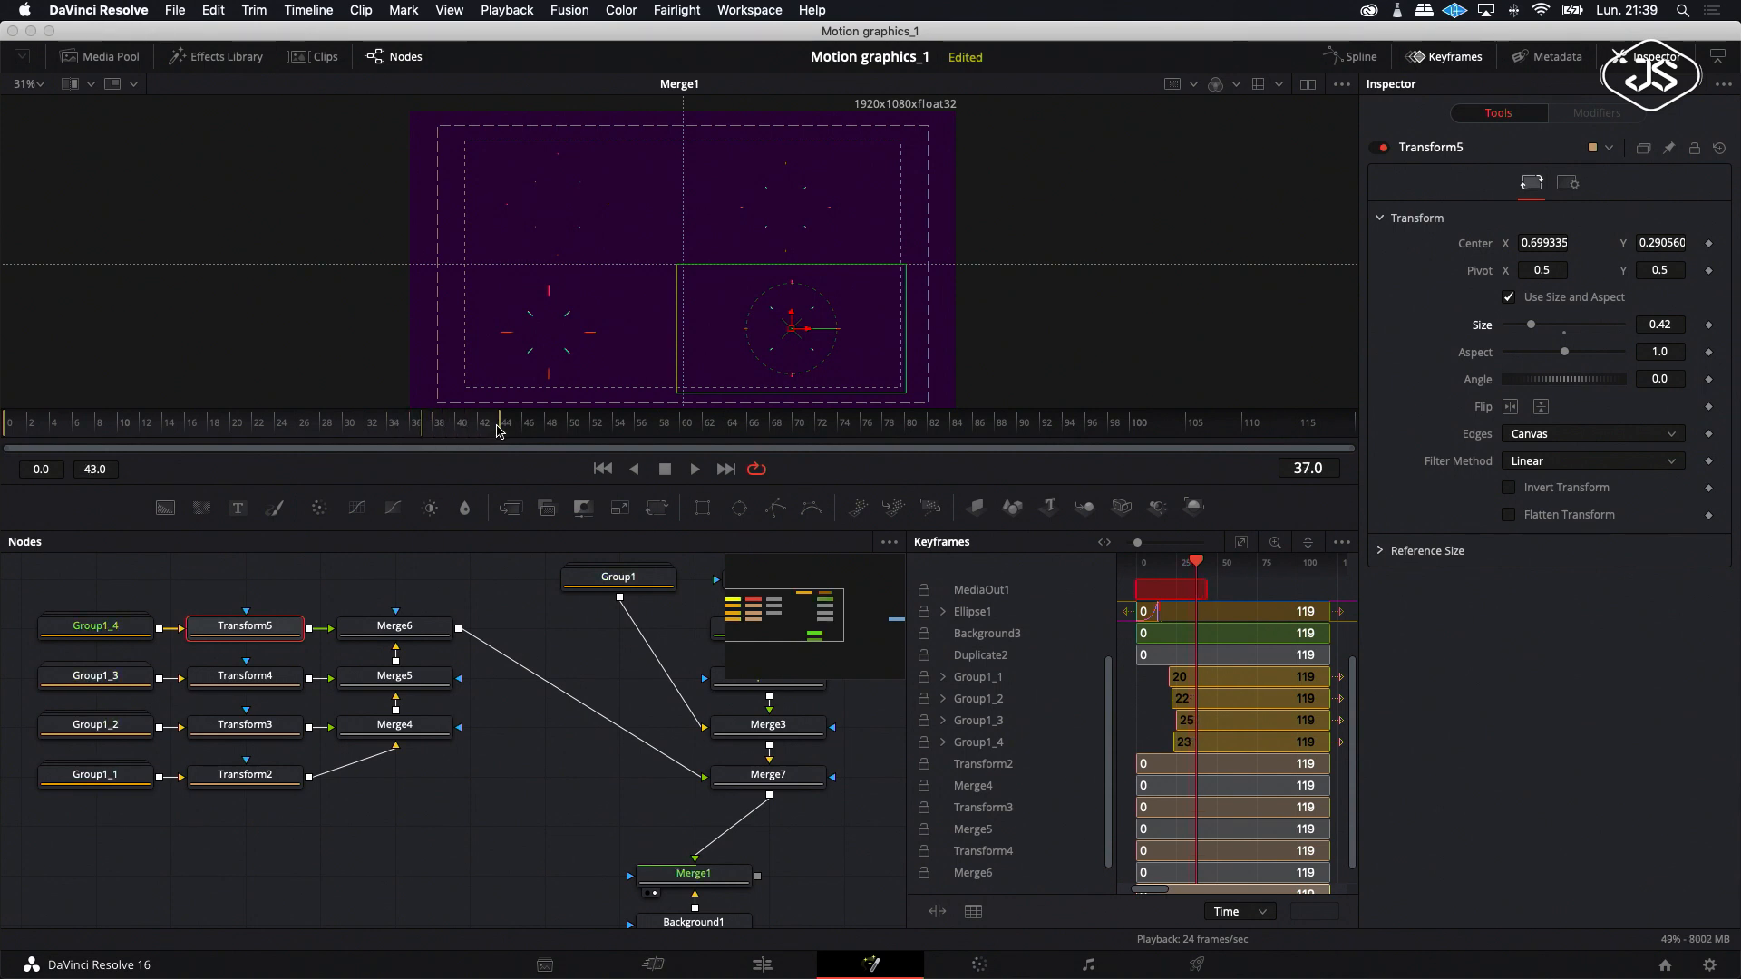
left_click(696, 468)
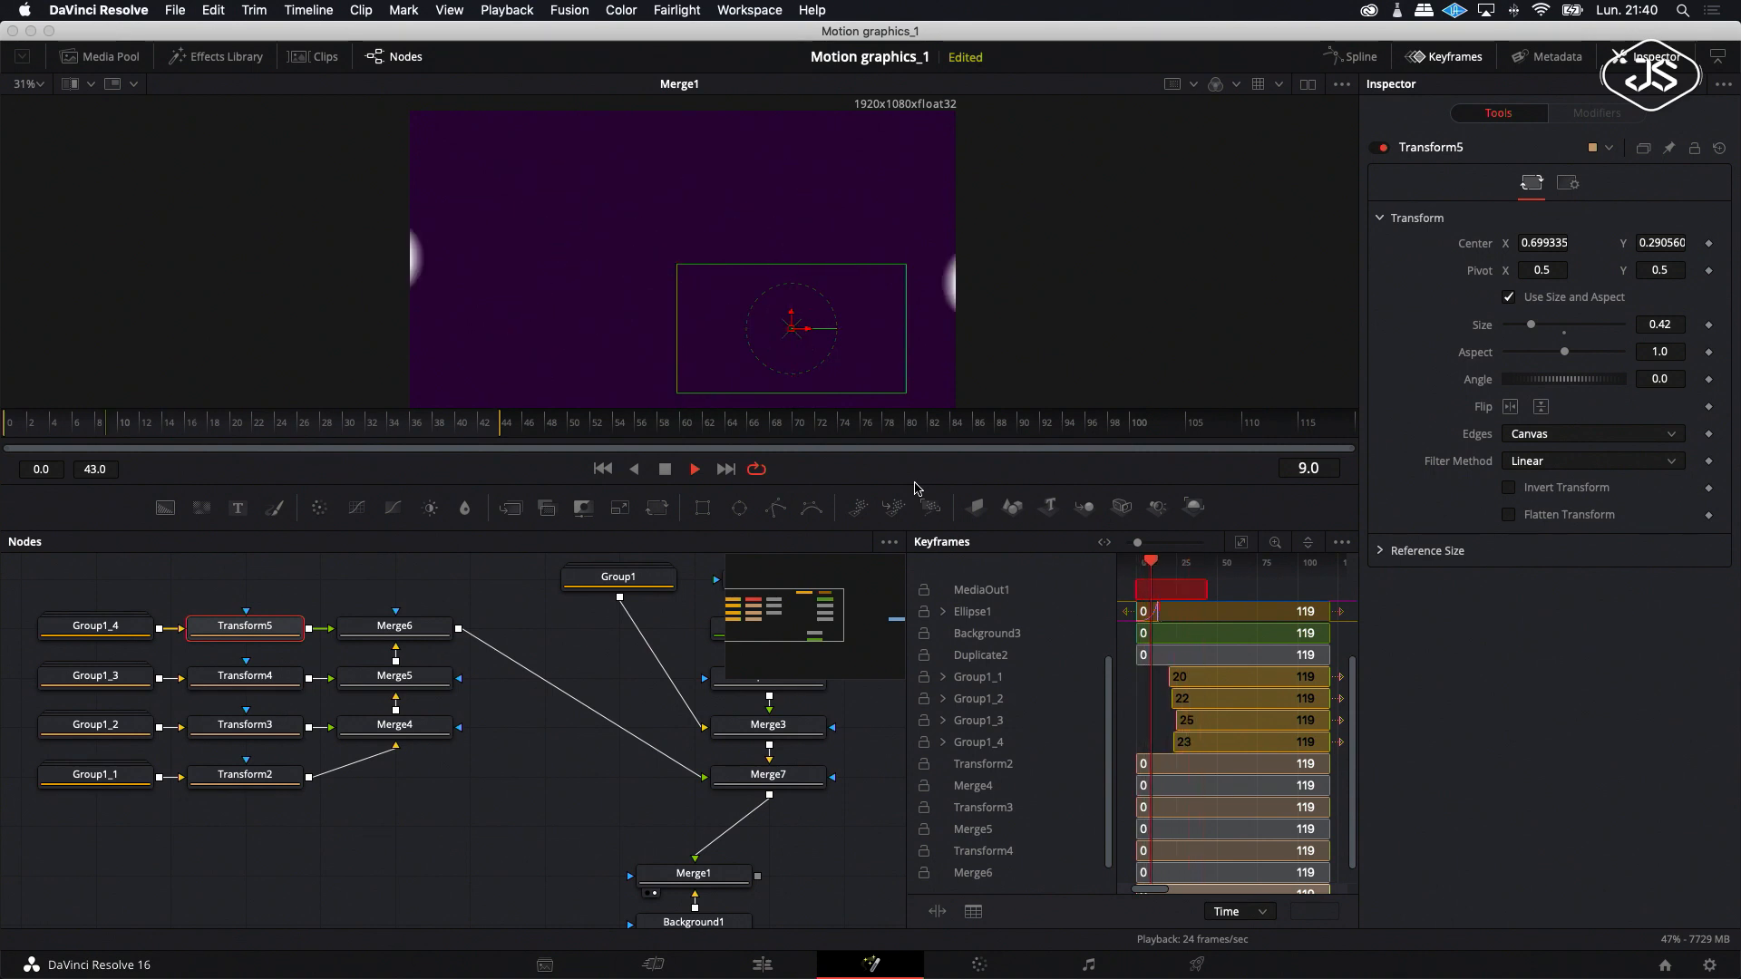